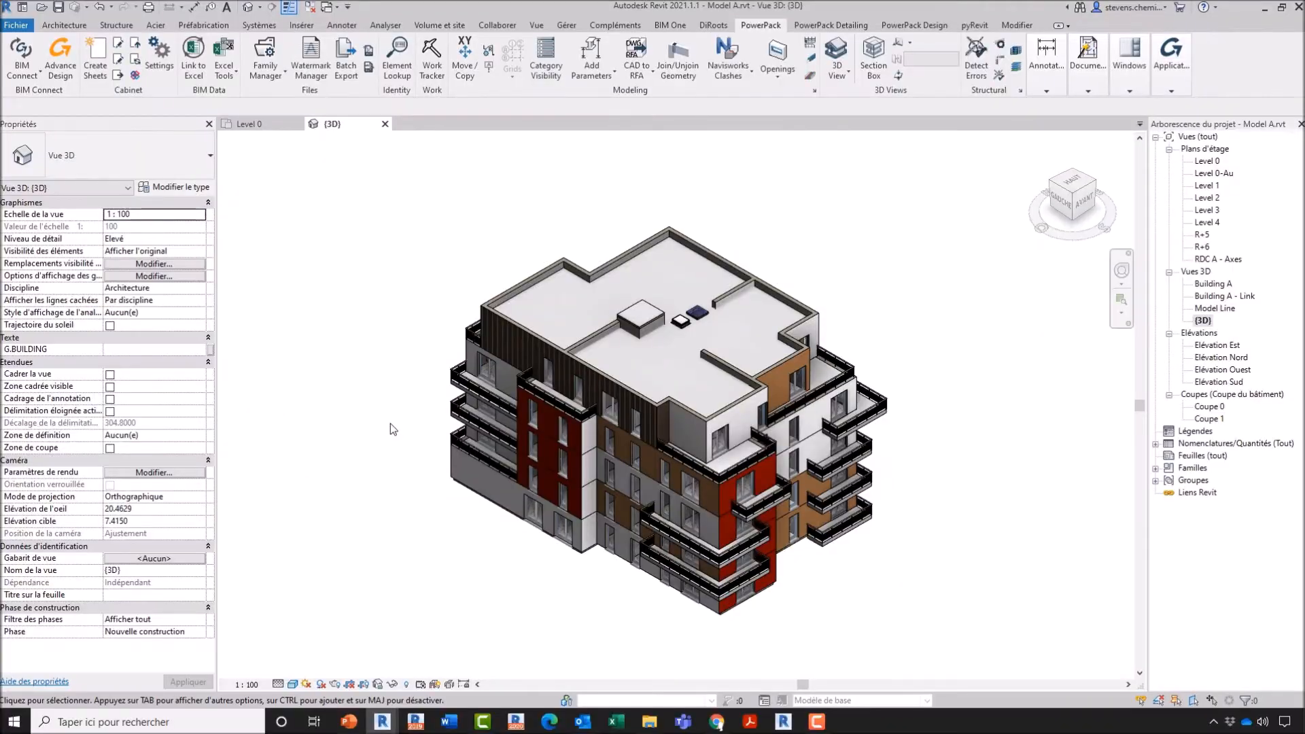
Examine the building model in 3D and look through the PowerPack, PowerPack Detailing and PowerPack Design commands.
middle_click_drag(489, 326, 667, 458, "shift")
scroll(667, 458, "up", 4)
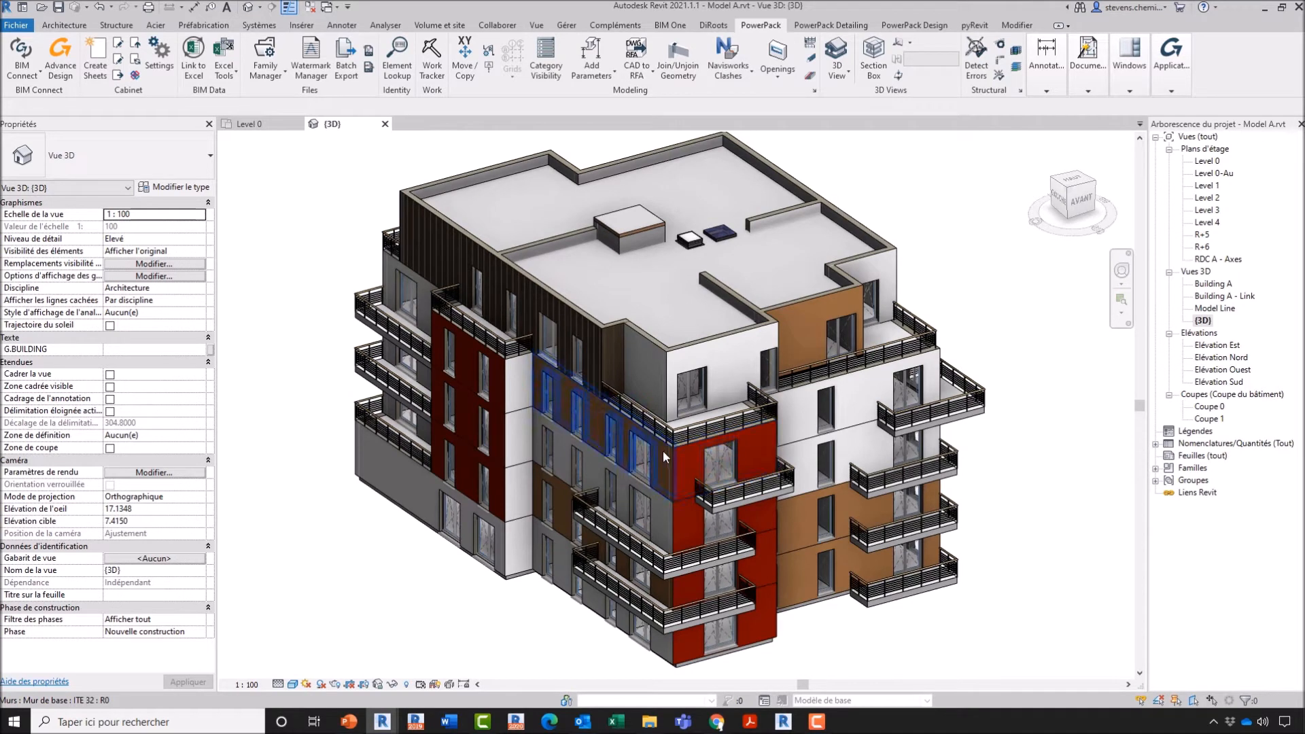
scroll(639, 415, "down", 1)
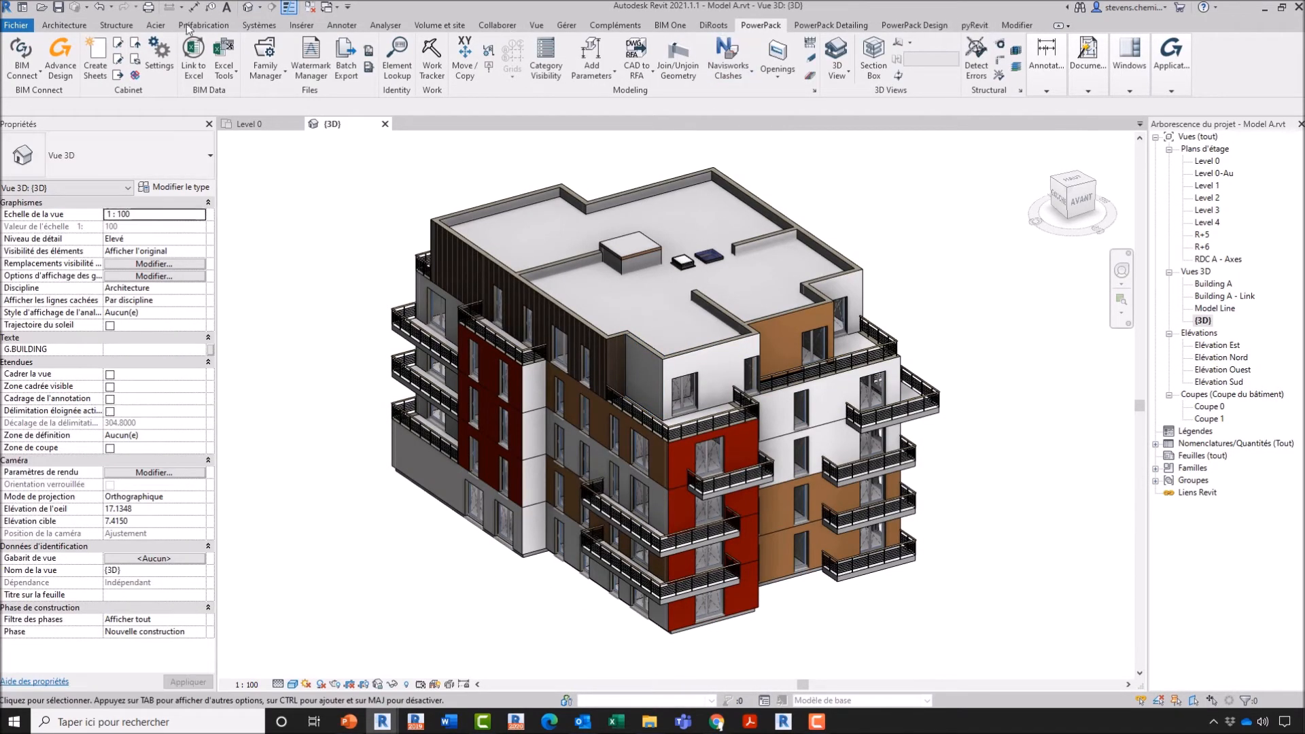
left_click(847, 26)
left_click(920, 27)
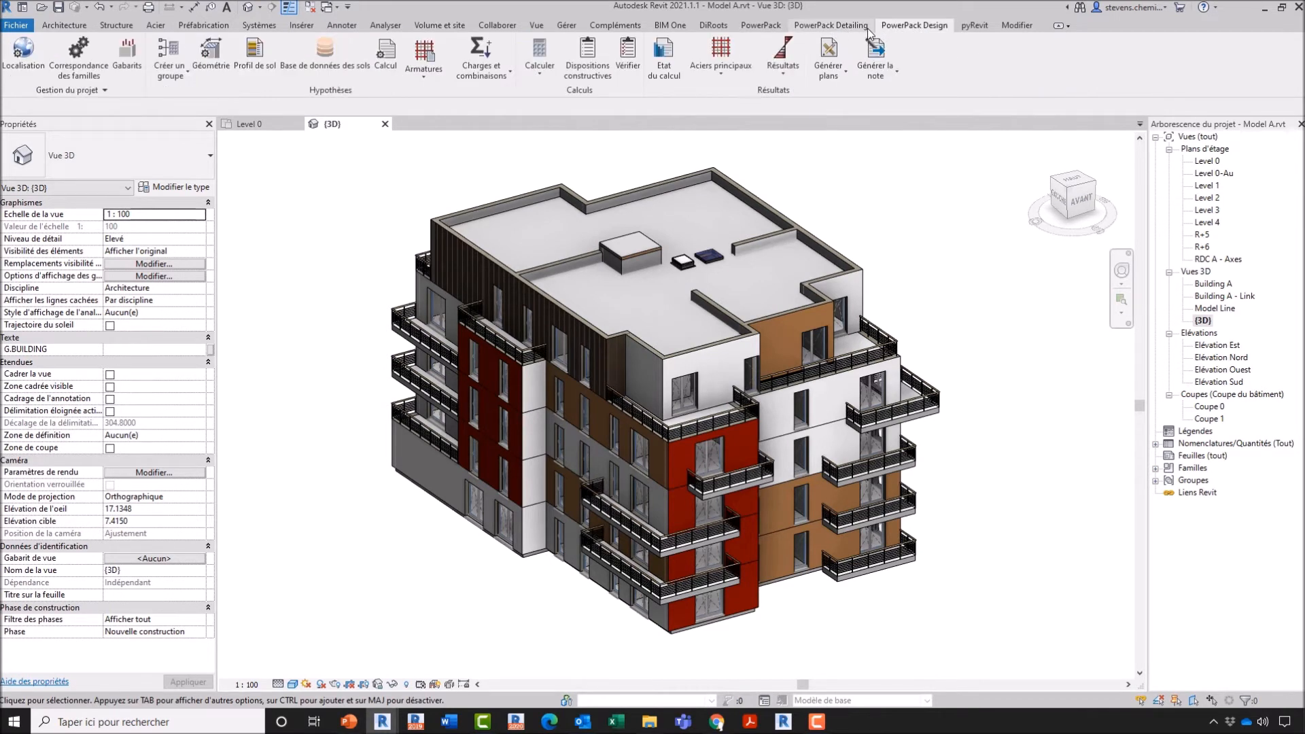
left_click(854, 28)
left_click(768, 28)
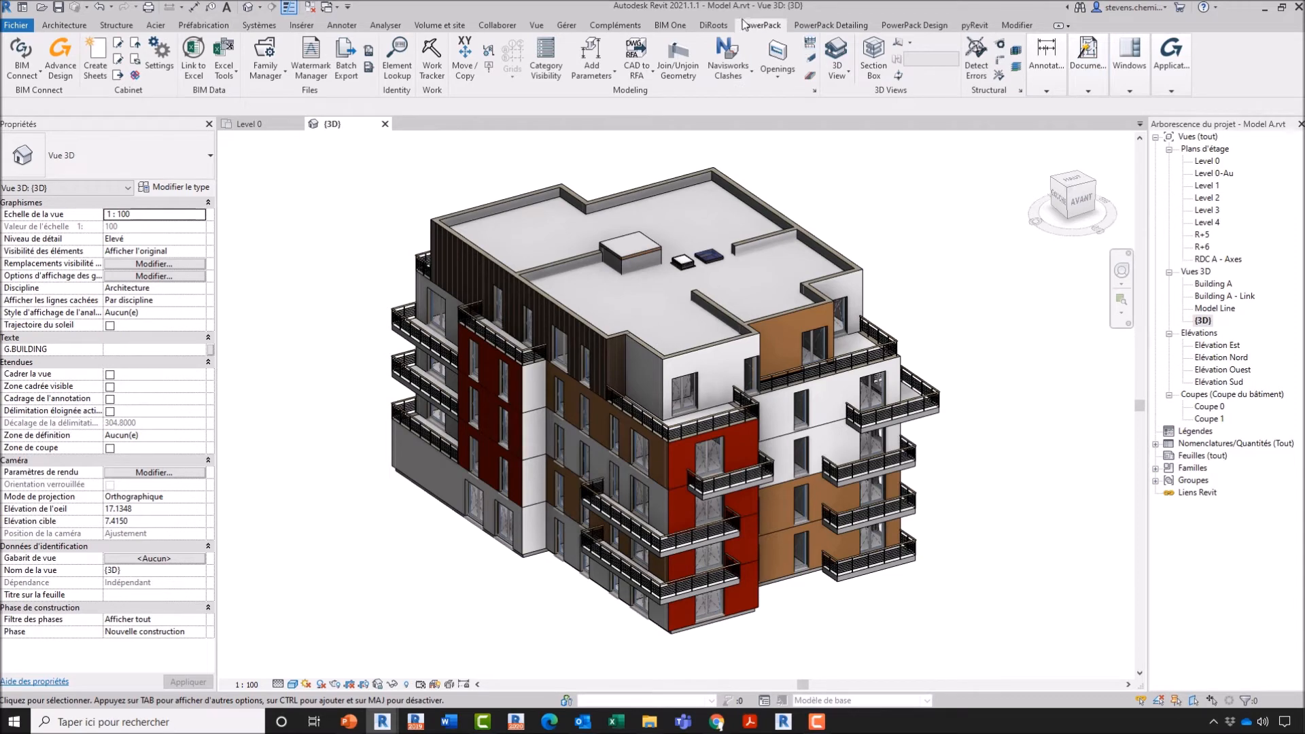
left_click(830, 26)
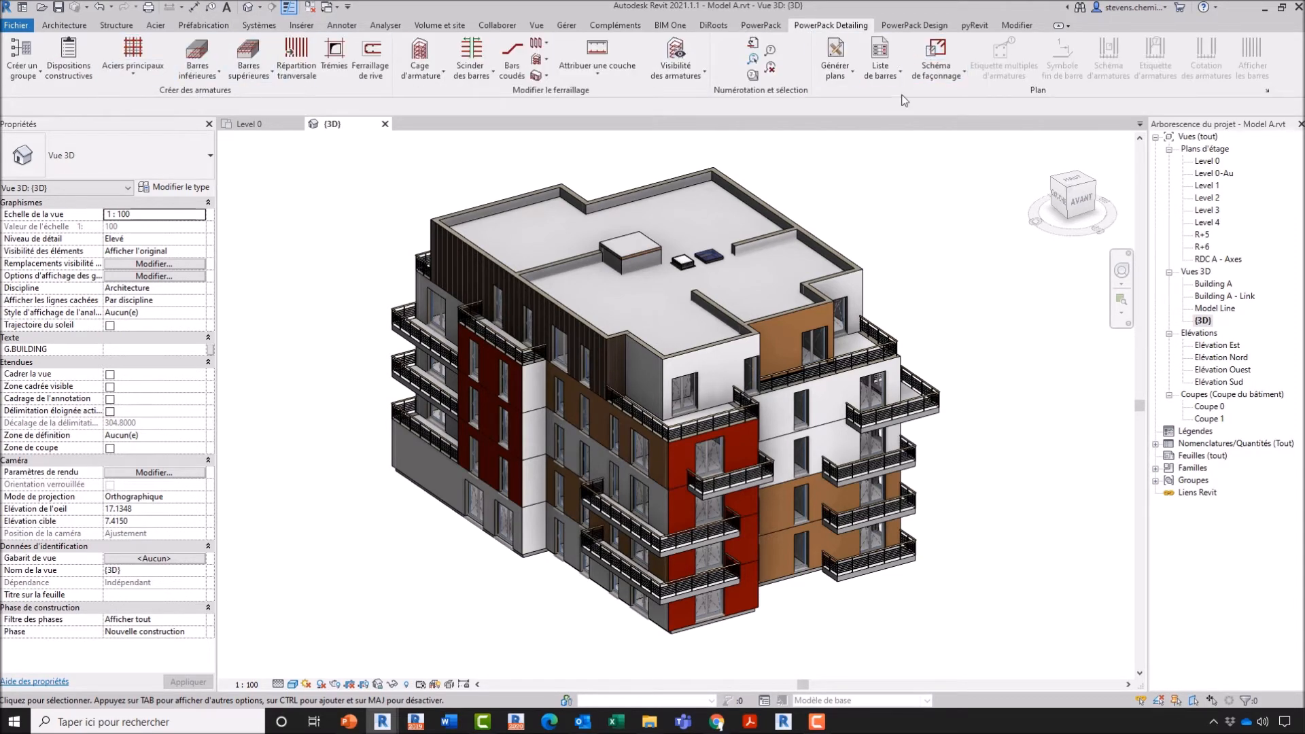
left_click(900, 28)
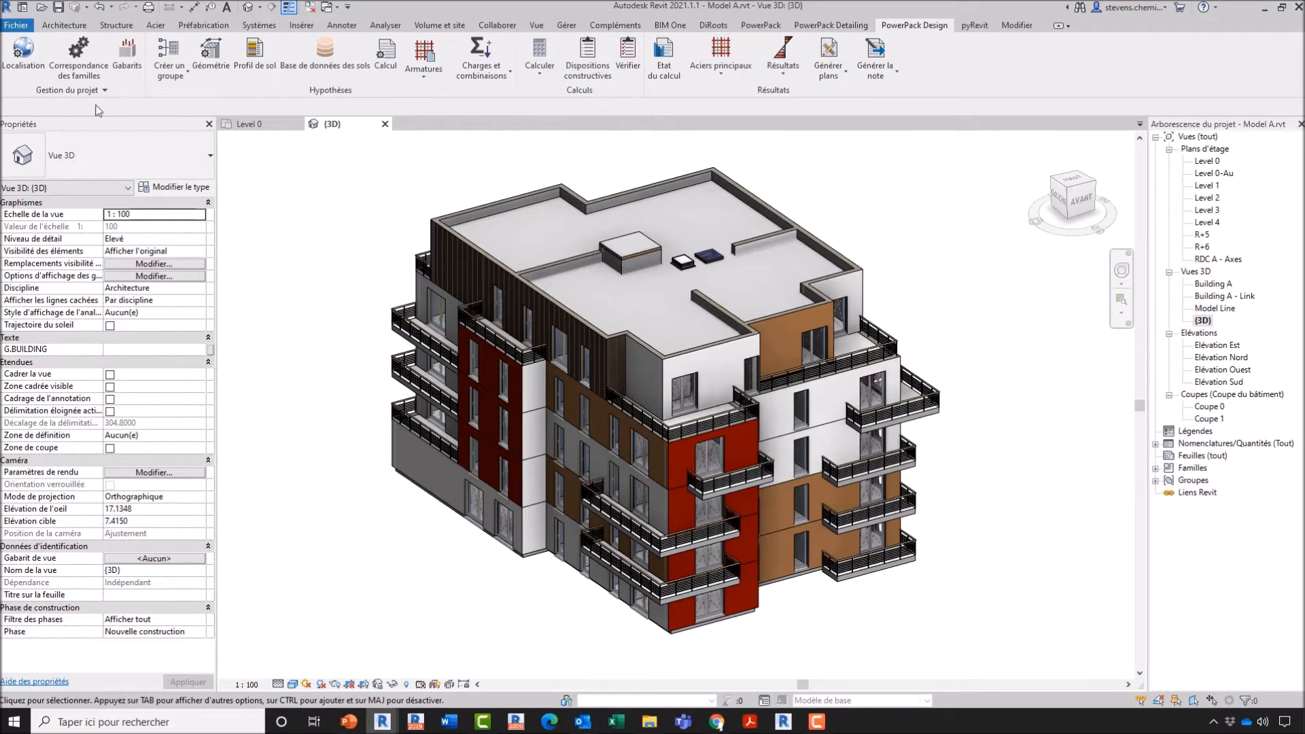
left_click(760, 25)
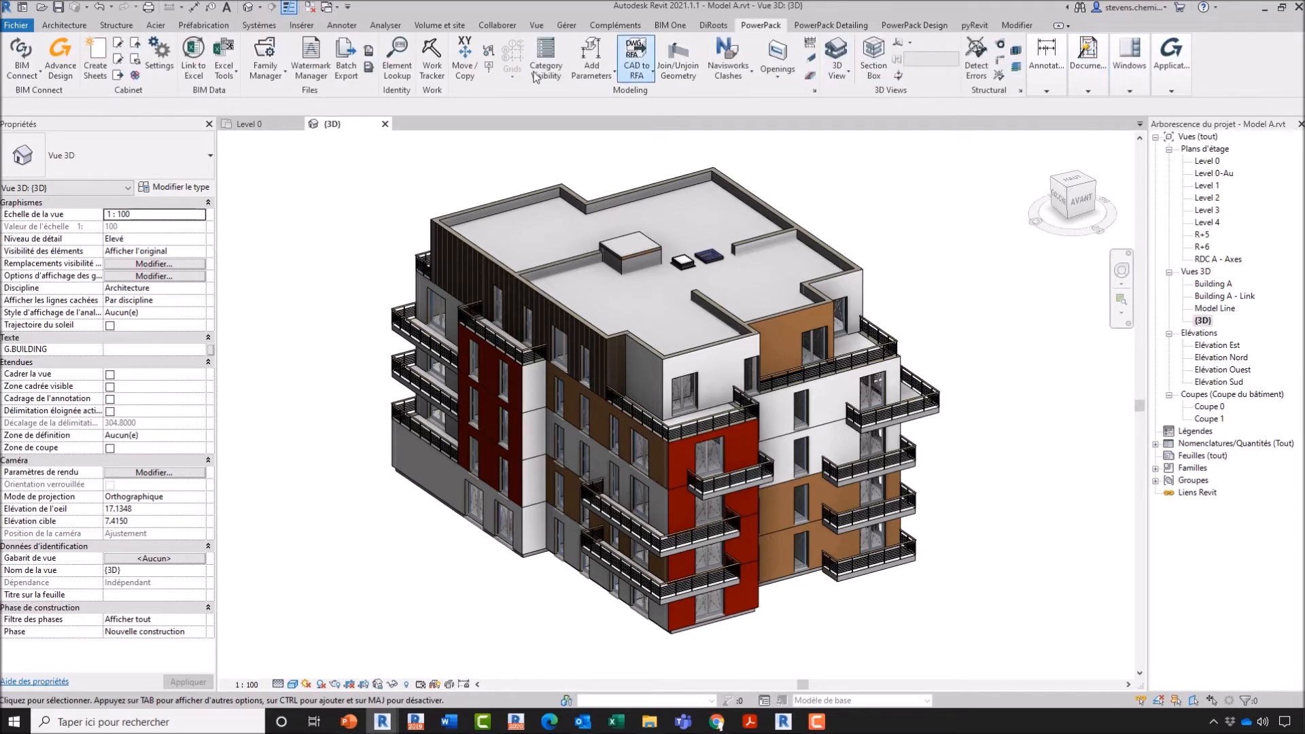
Set the PowerPack interface language to Français in the PowerPack customization settings.
mouse_move(1072, 78)
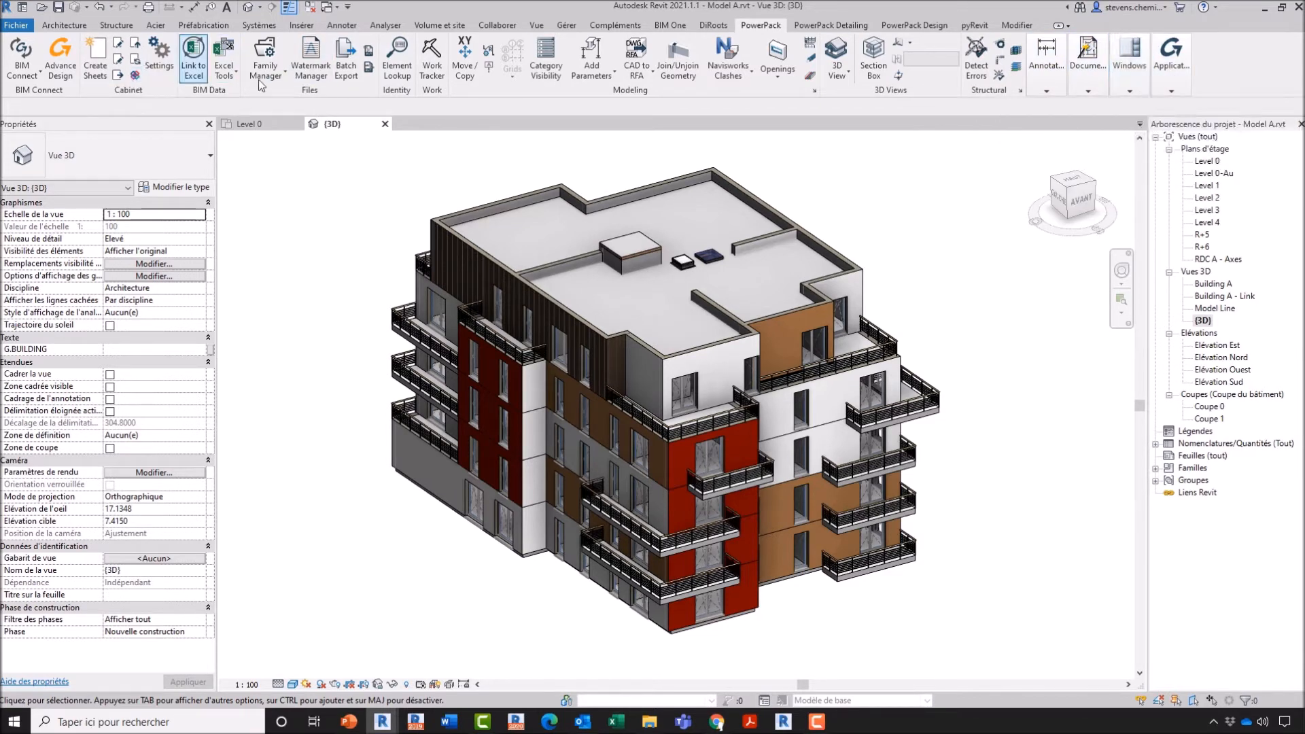
mouse_move(1168, 95)
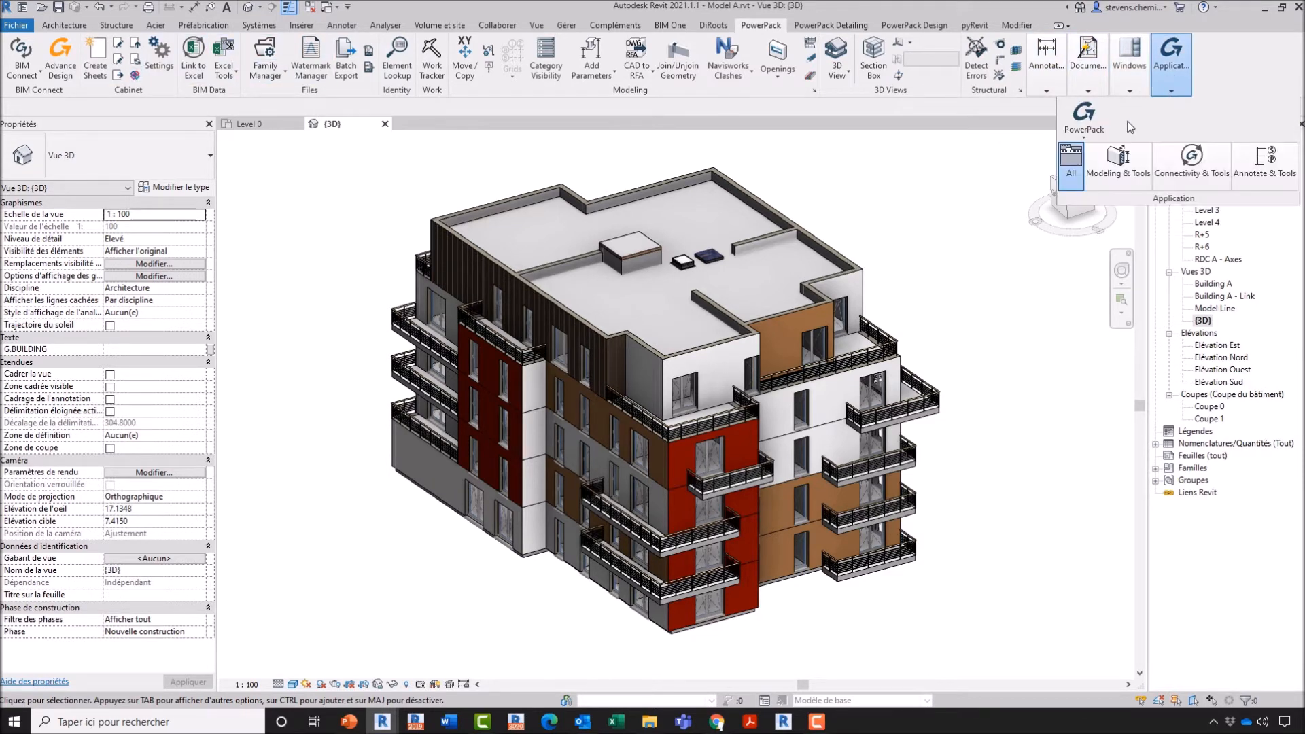
left_click(1084, 122)
left_click(1115, 248)
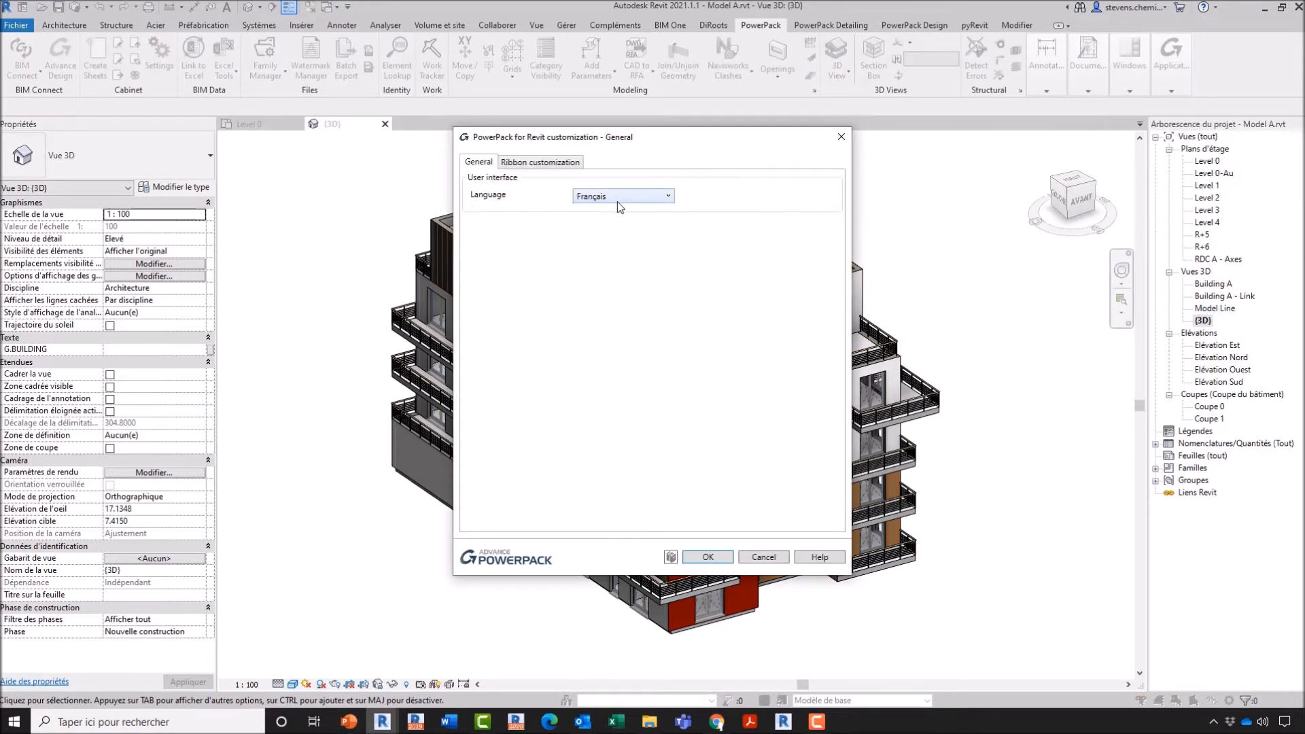
left_click(619, 204)
left_click(605, 299)
left_click(546, 163)
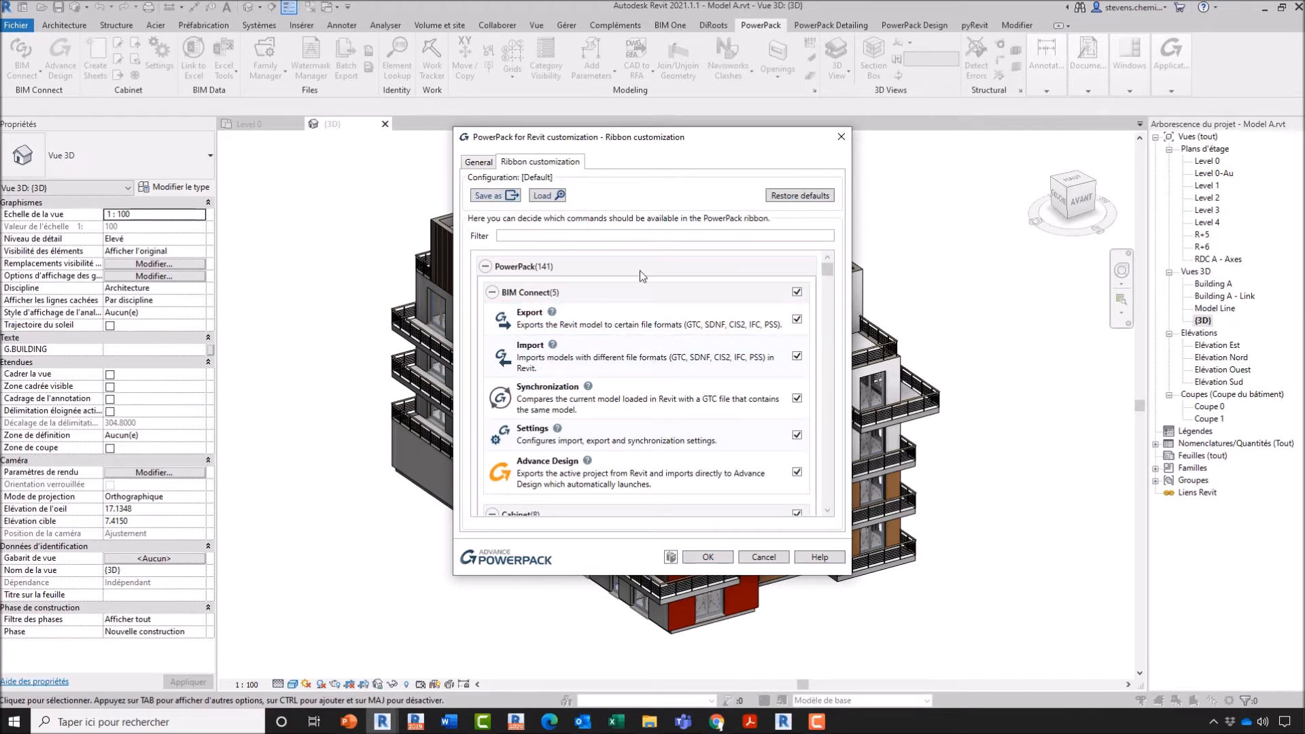
left_click(708, 557)
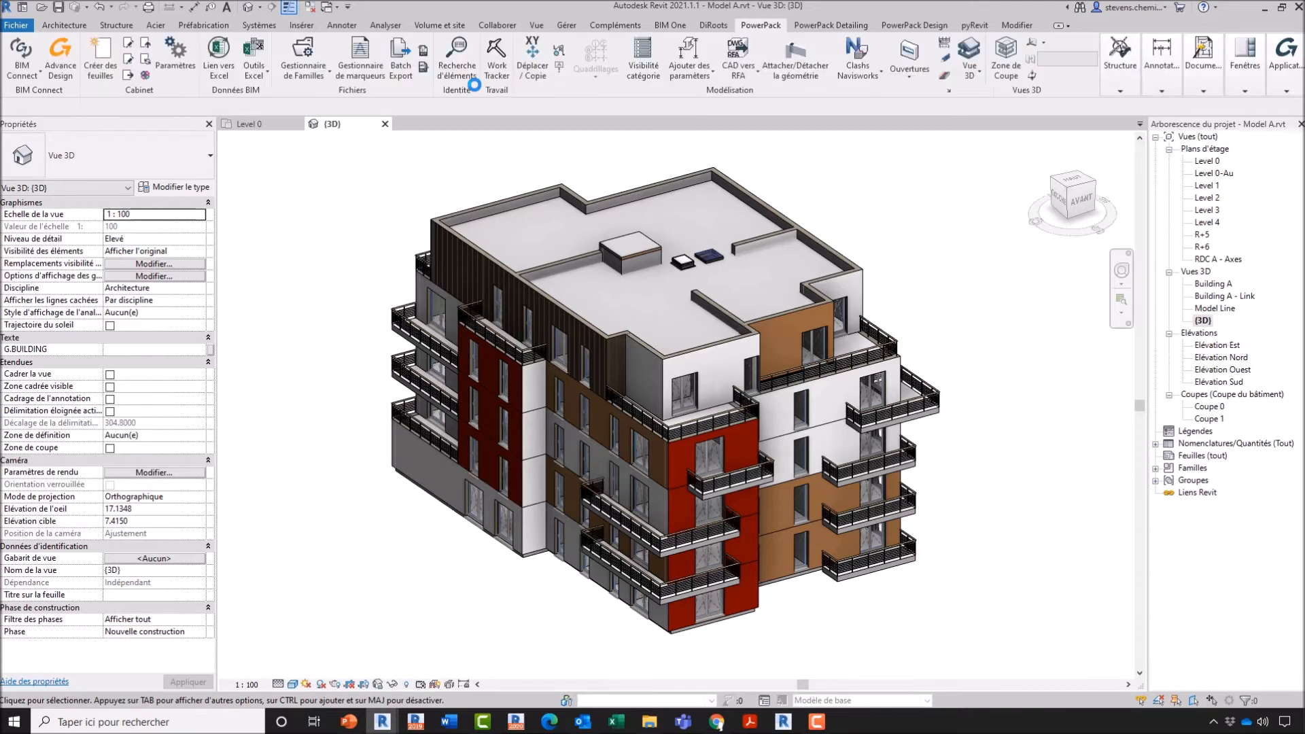
Open the PowerPack customization settings and view the commands available for the ribbon.
left_click(1244, 68)
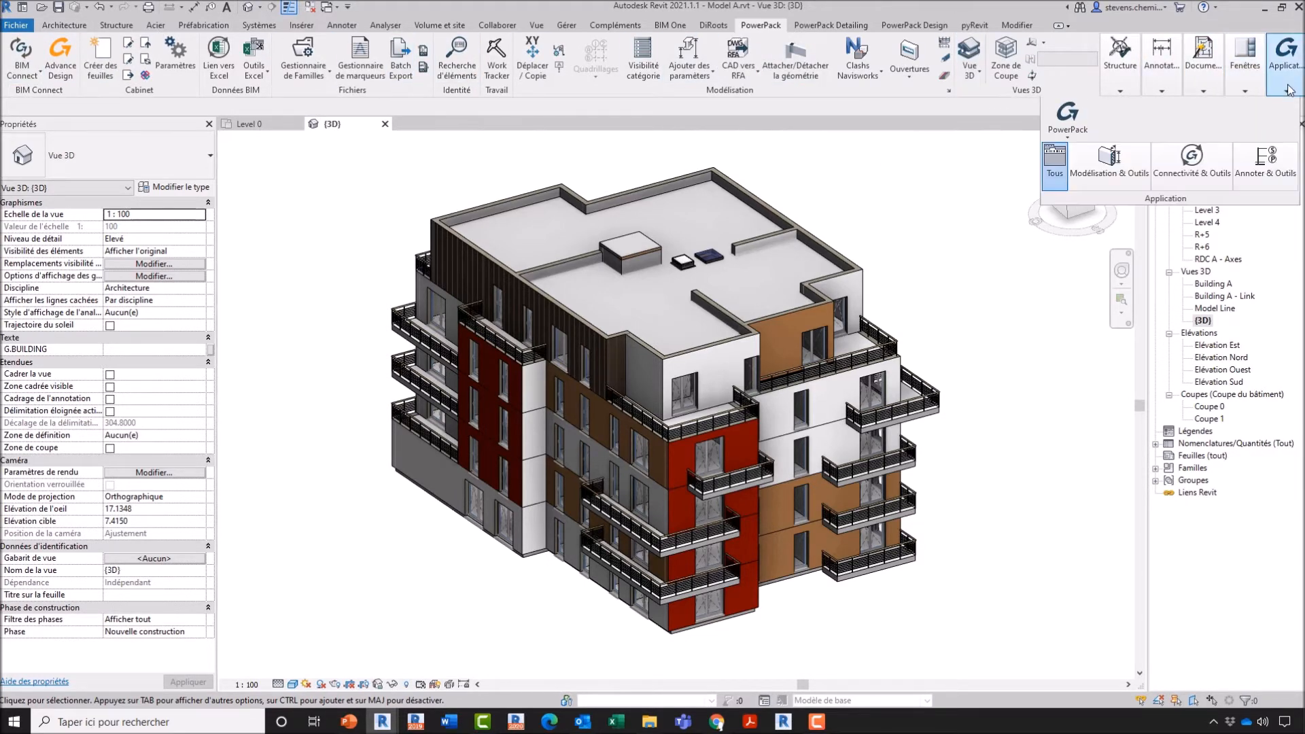
left_click(1070, 136)
left_click(1111, 249)
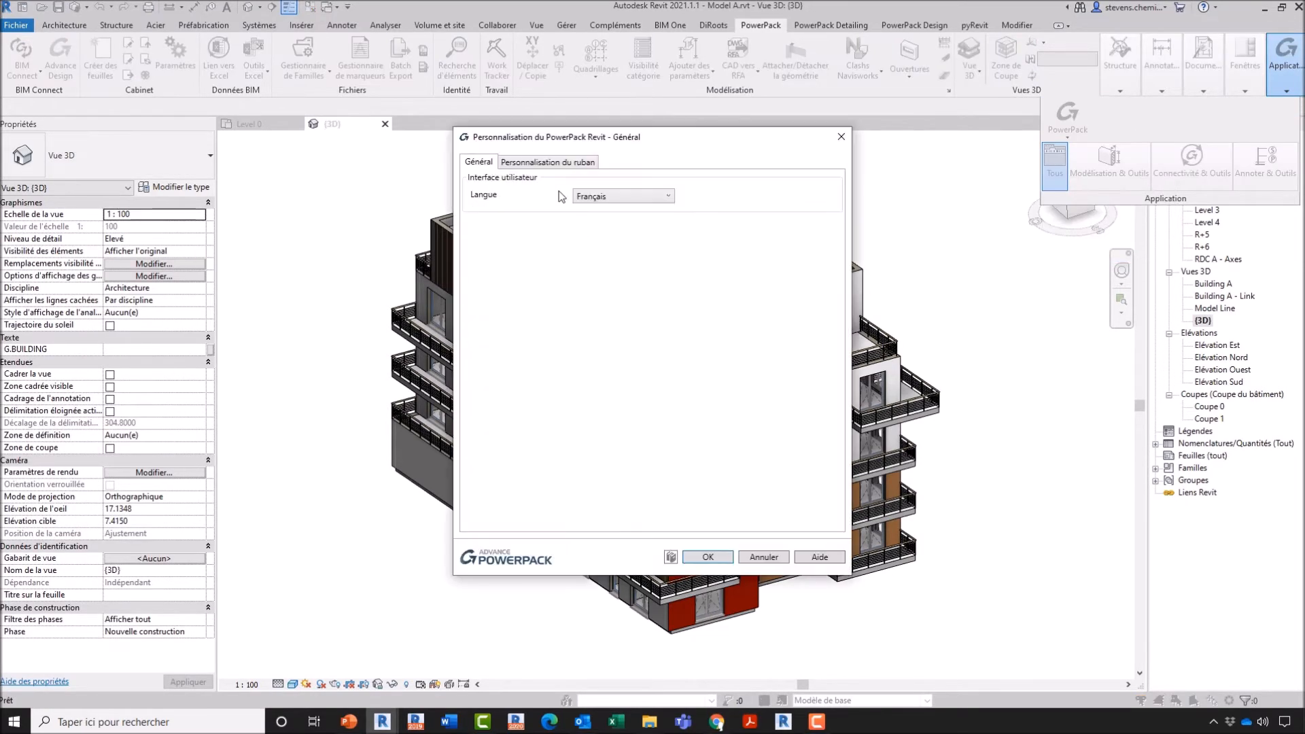
left_click(545, 163)
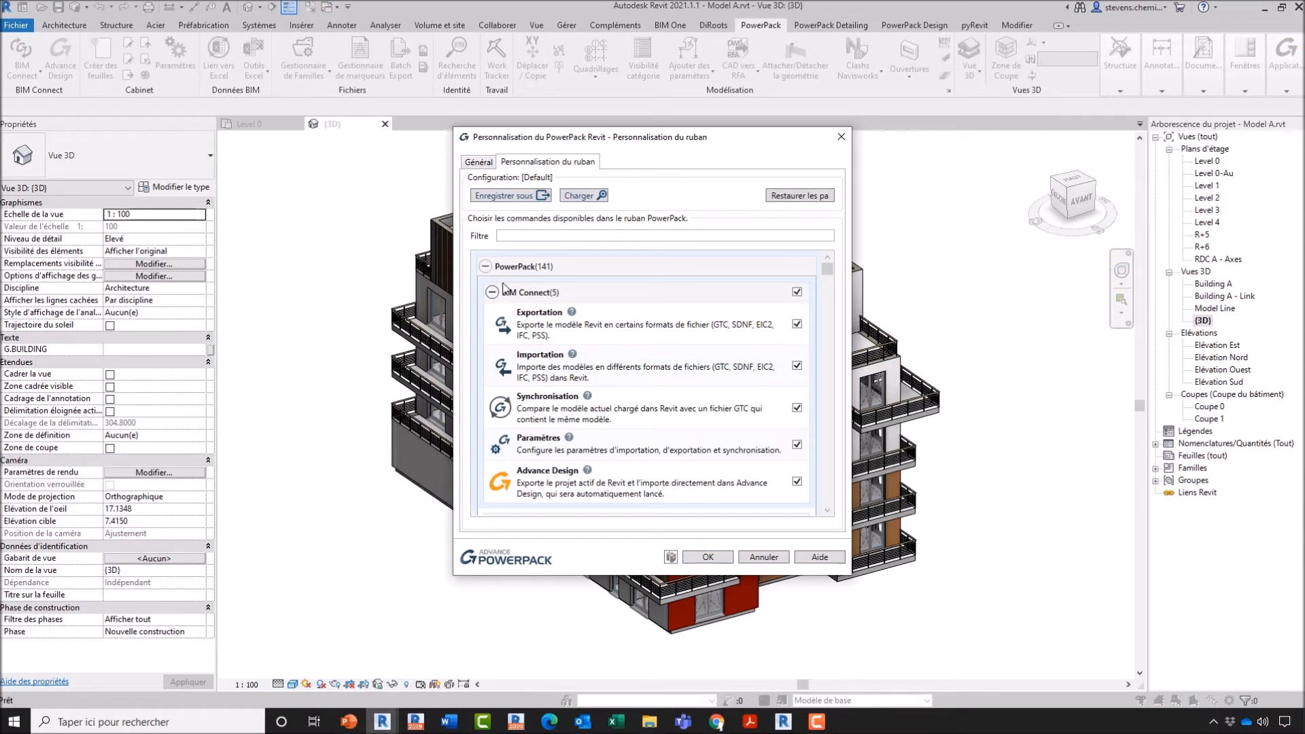
left_click(484, 266)
left_click(485, 267)
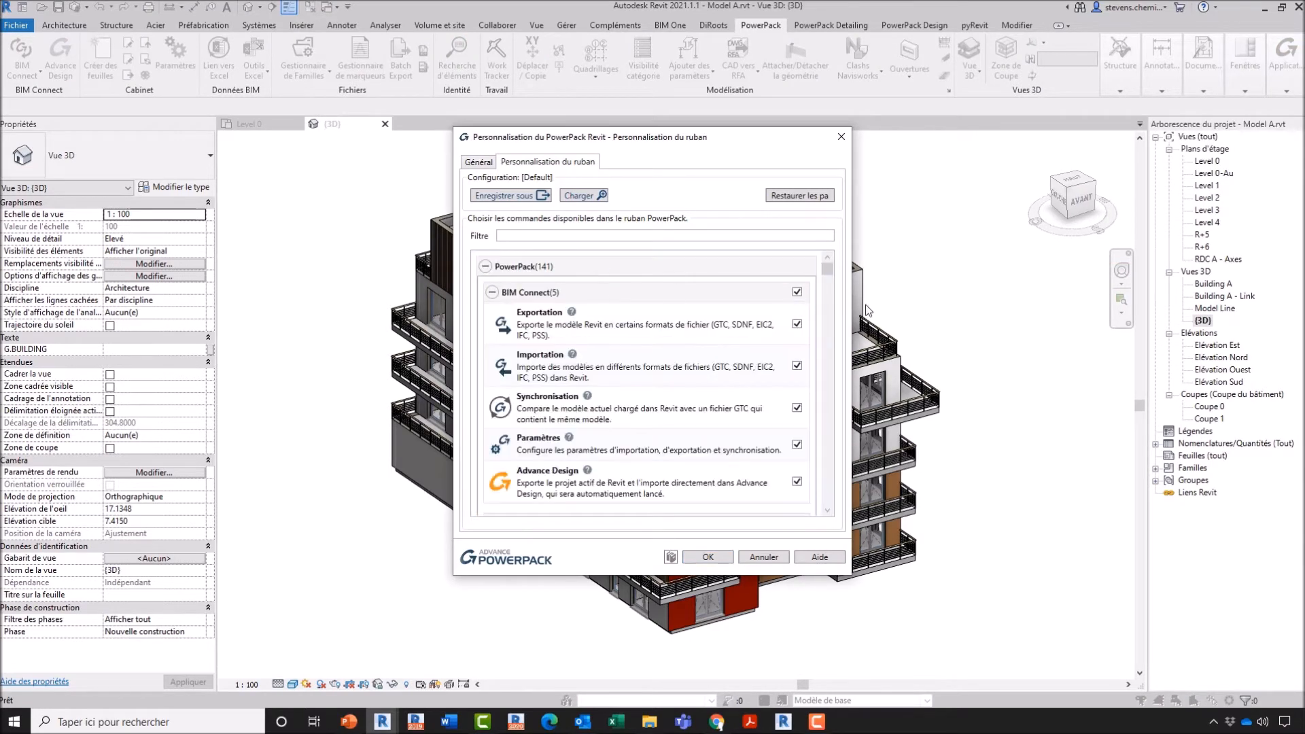
Hide the BIM Connect, Cabinet, Données BIM and Fichiers command groups from the PowerPack ribbon.
left_click(797, 292)
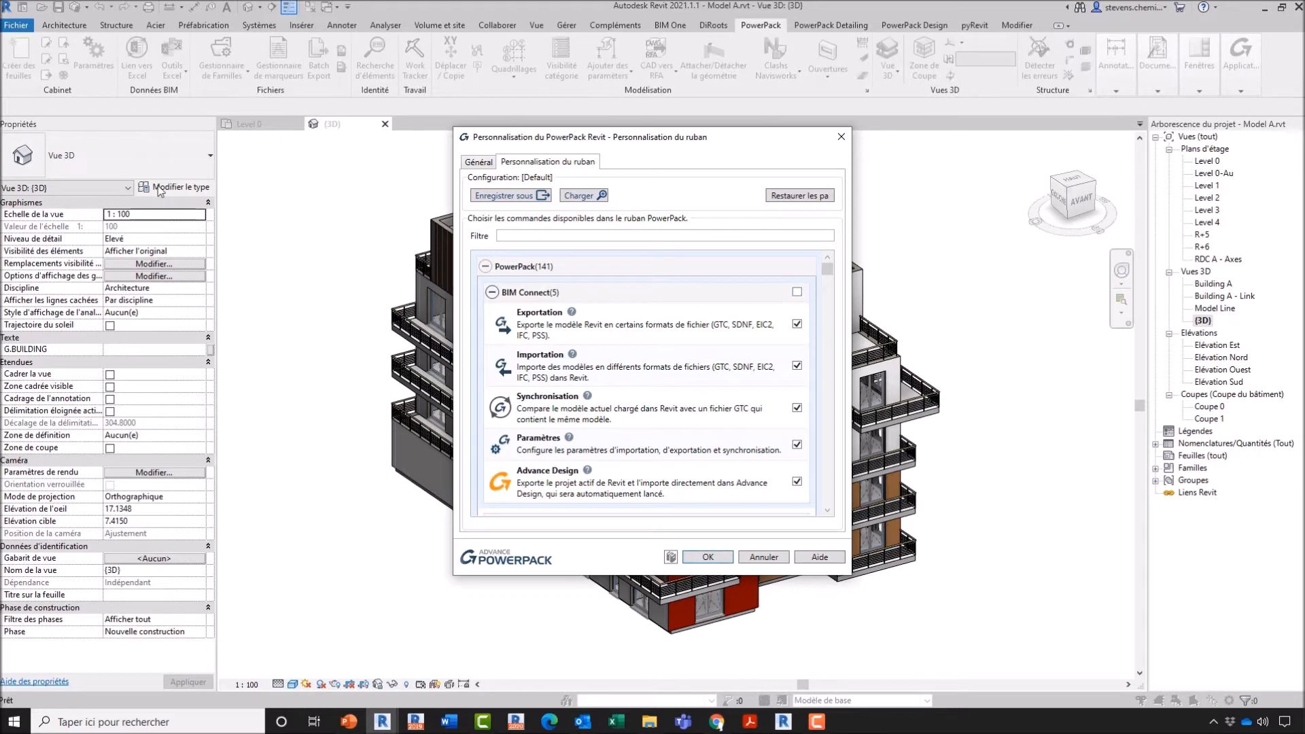
left_click(491, 292)
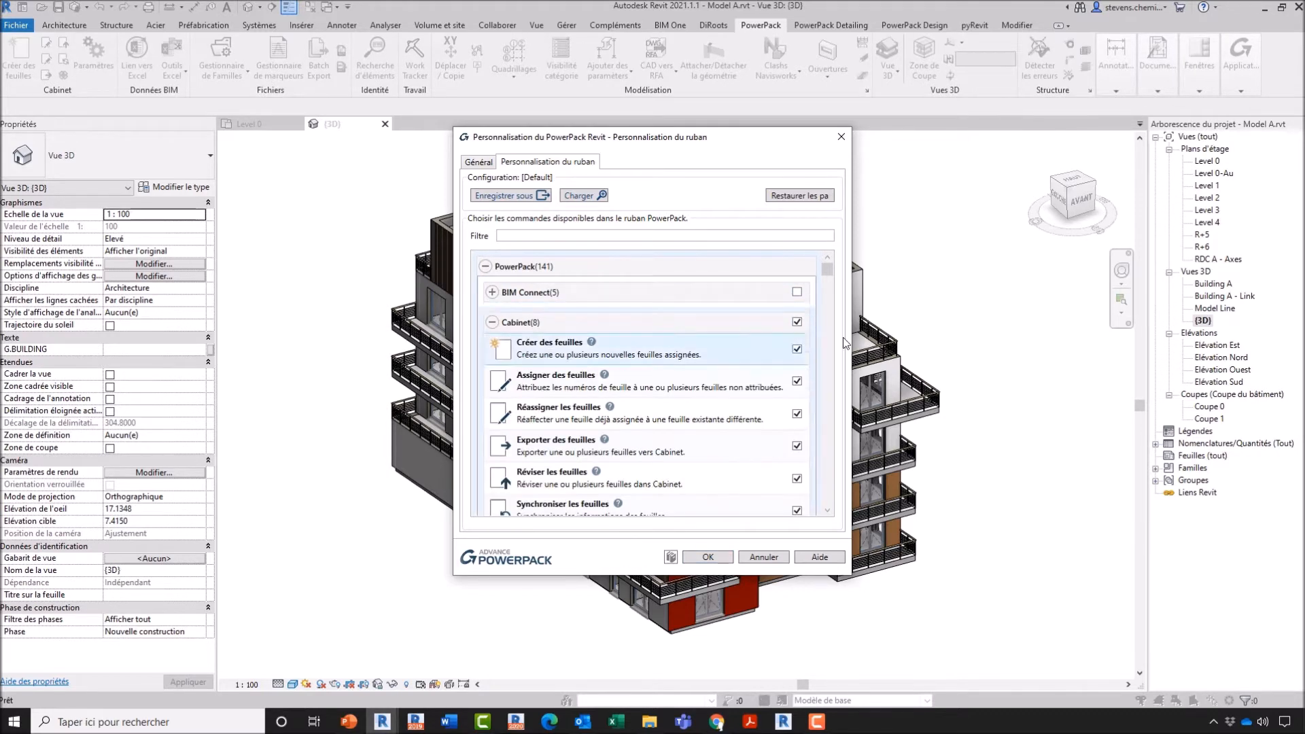
left_click(797, 322)
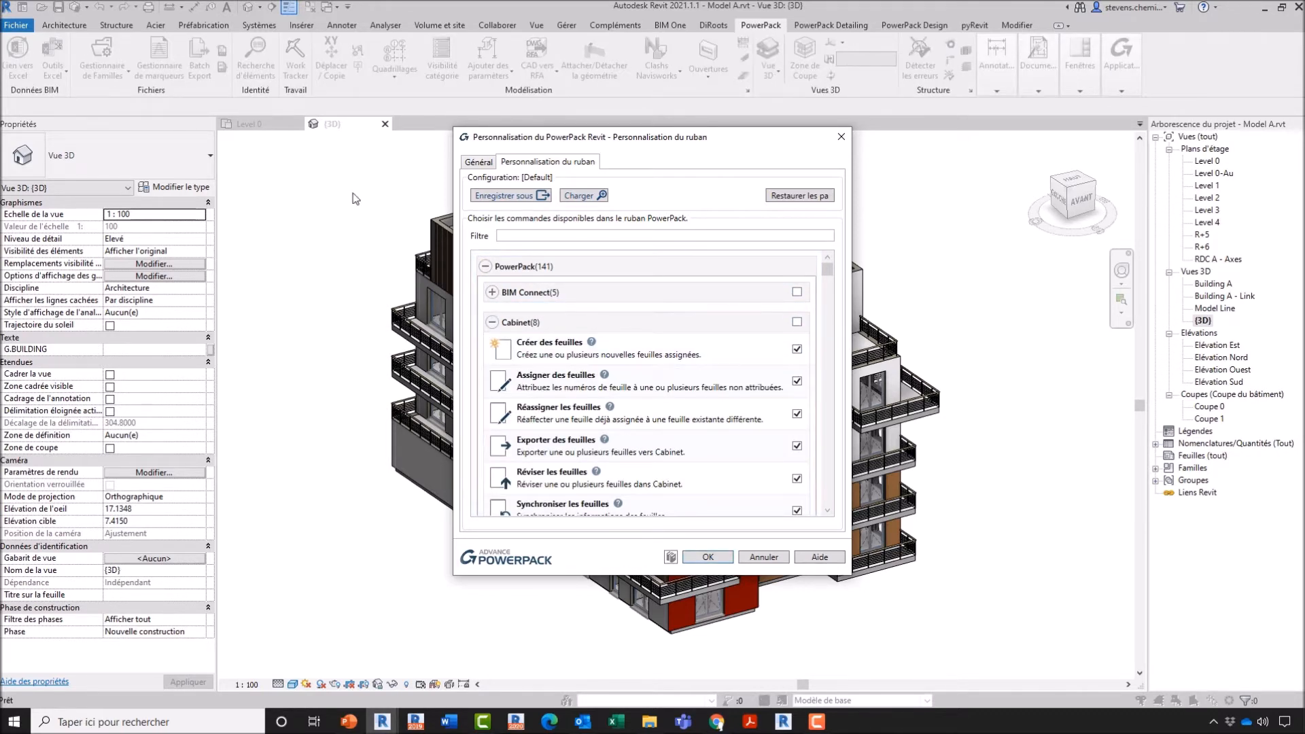
left_click(492, 323)
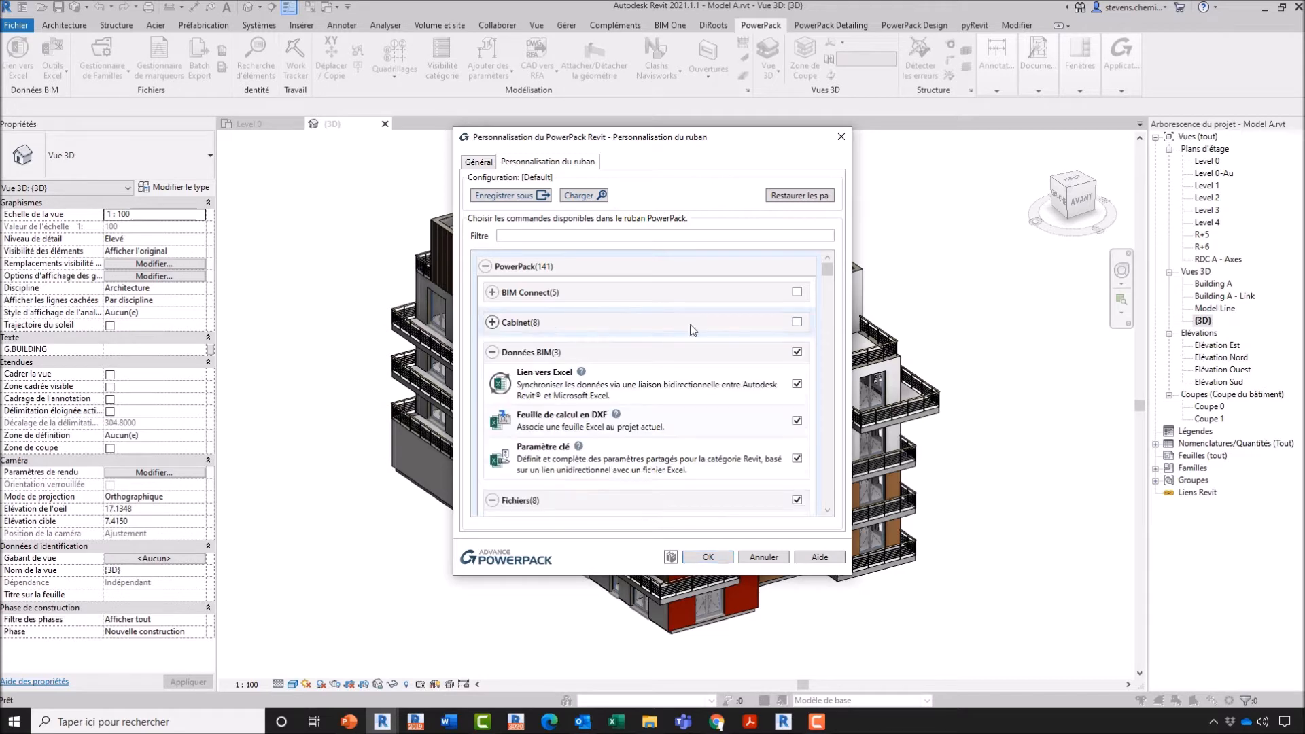
left_click(491, 352)
left_click(796, 351)
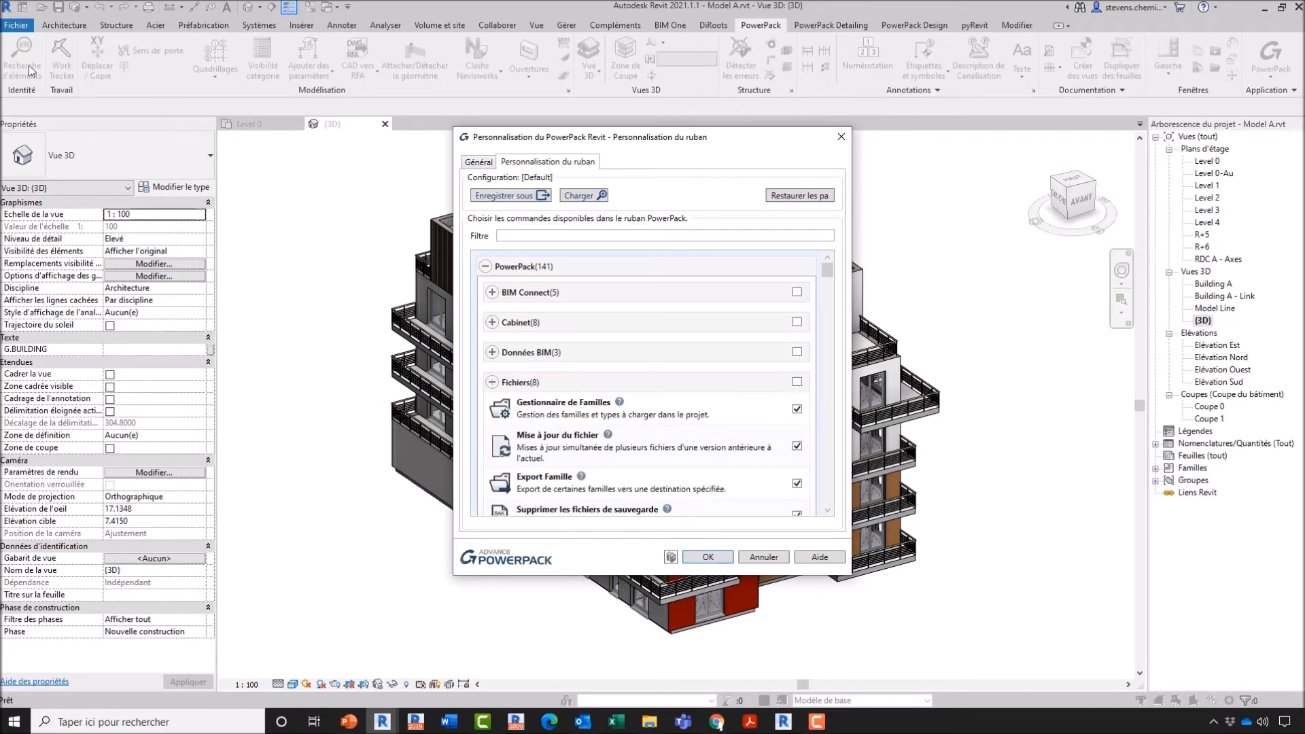
Restore the Fichiers, Données BIM, Cabinet and BIM Connect groups in the PowerPack ribbon and close the customization settings.
left_click(796, 382)
left_click(796, 351)
left_click(797, 321)
left_click(796, 292)
left_click(841, 138)
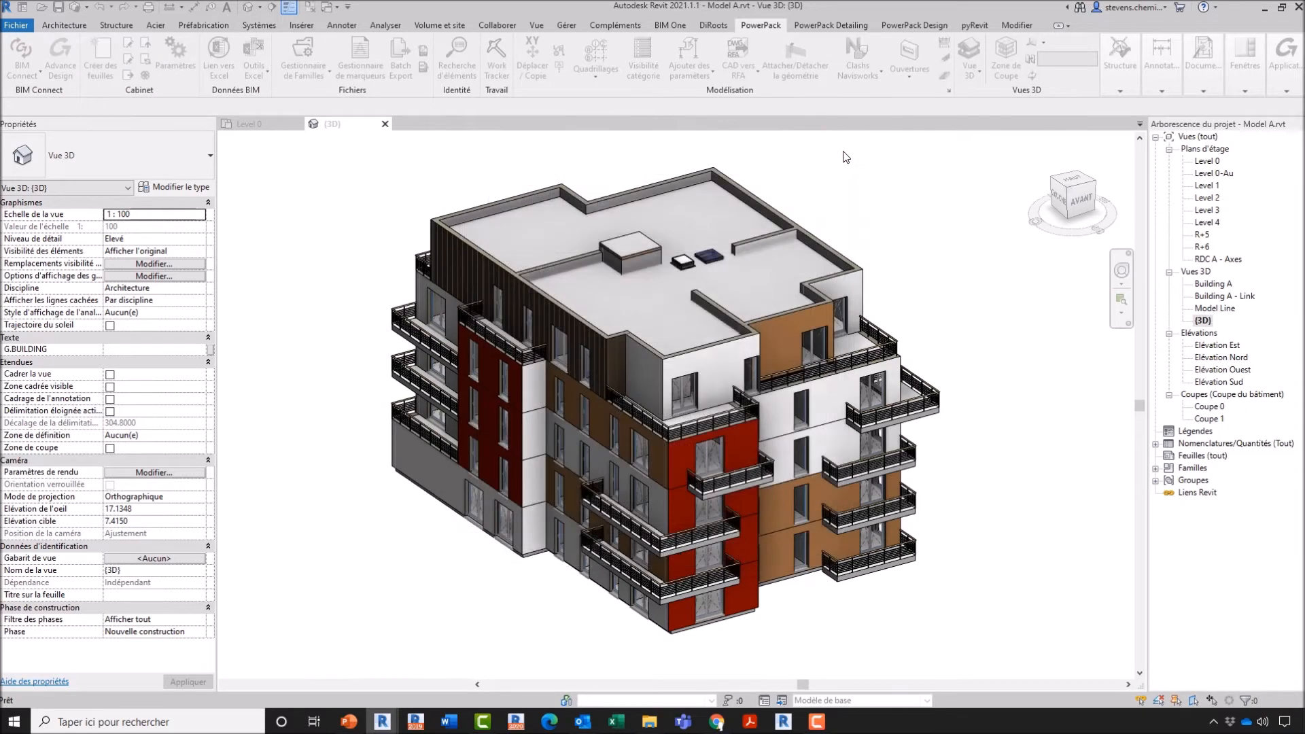
left_click(81, 27)
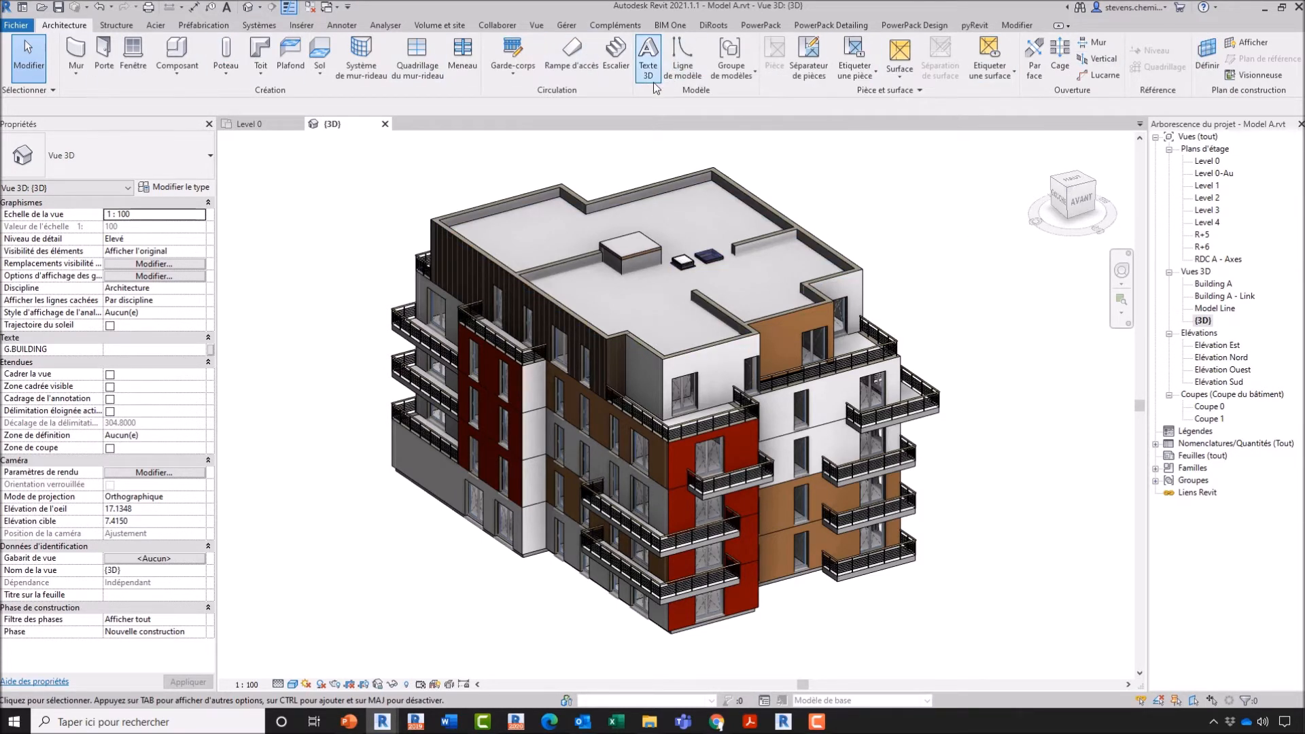
left_click(775, 26)
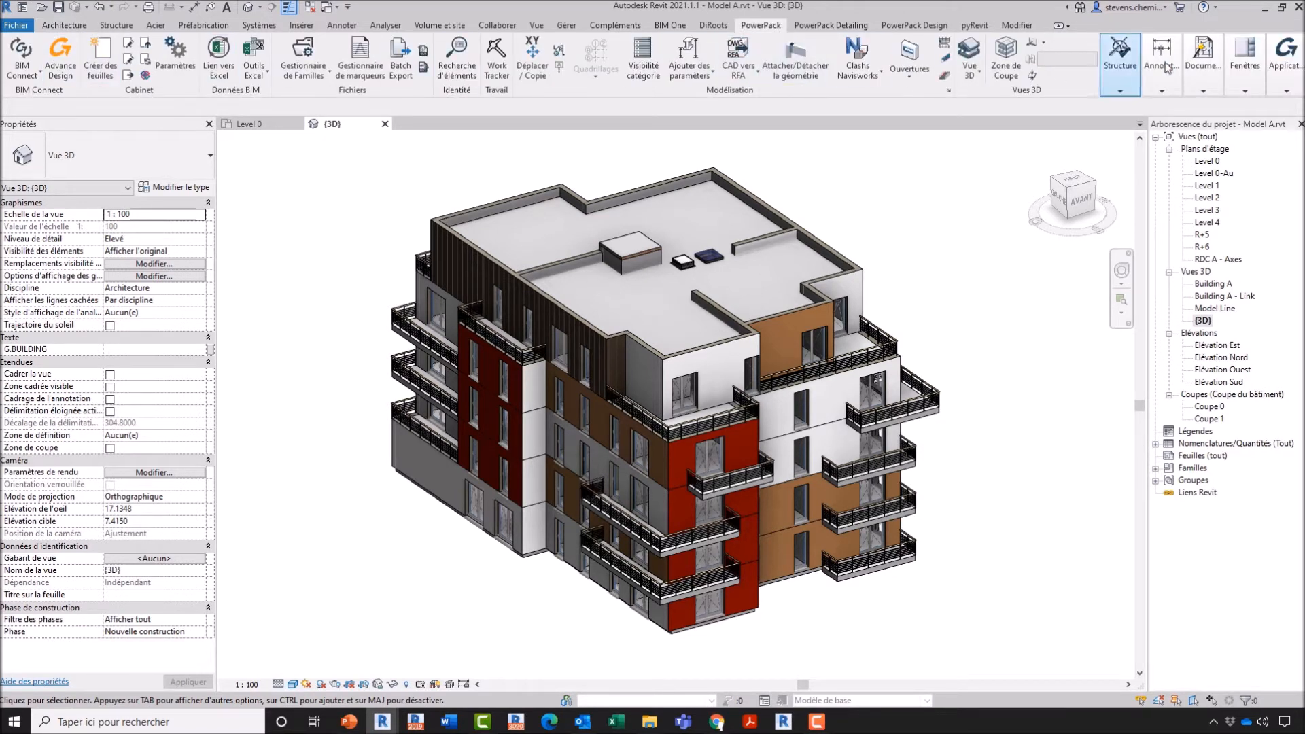
mouse_move(1166, 65)
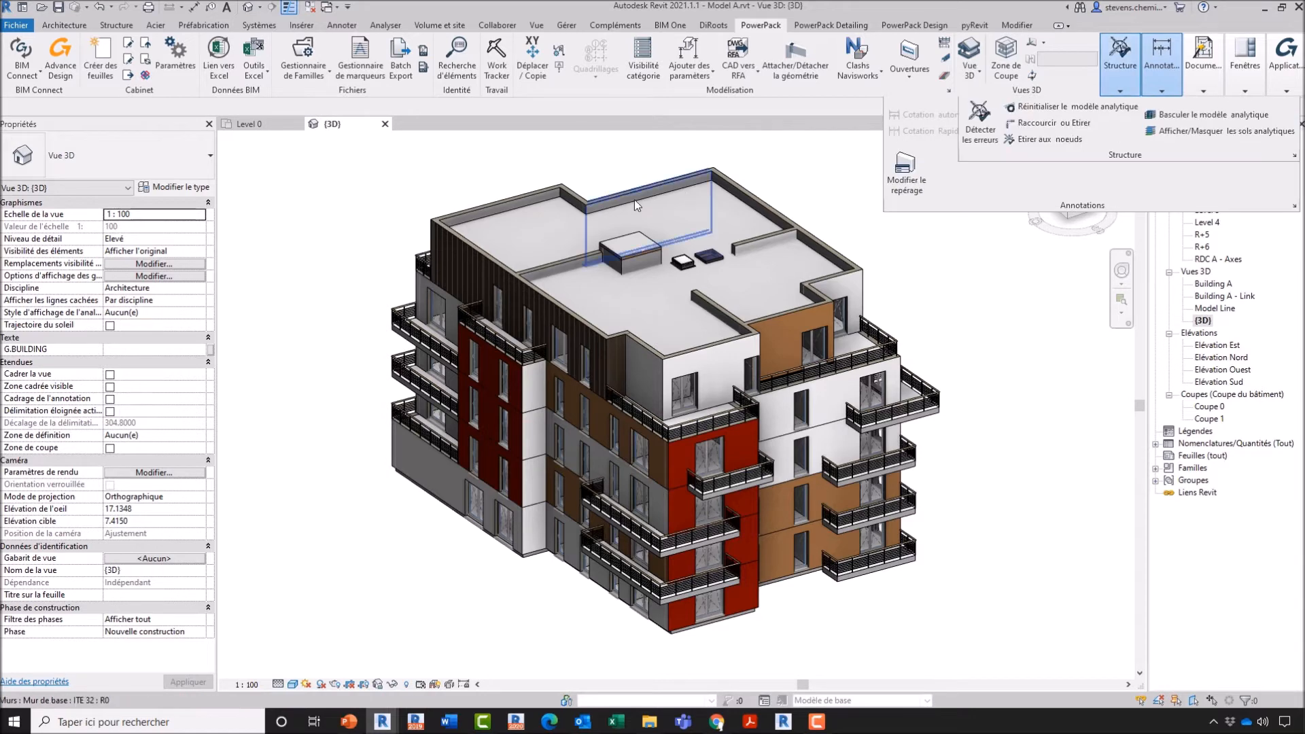
Start the PowerPack command for deleting backup files and browse for its folder inside the desktop's Revit folder.
left_click(306, 75)
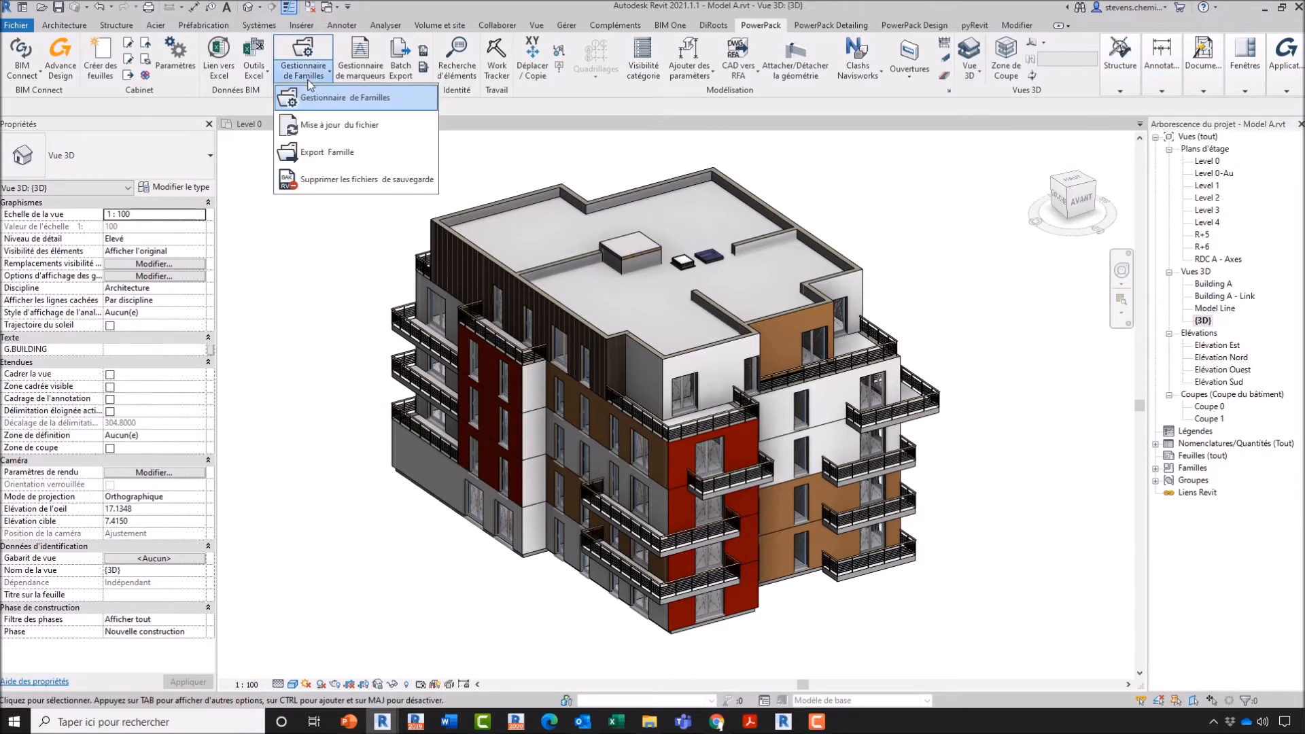
left_click(312, 181)
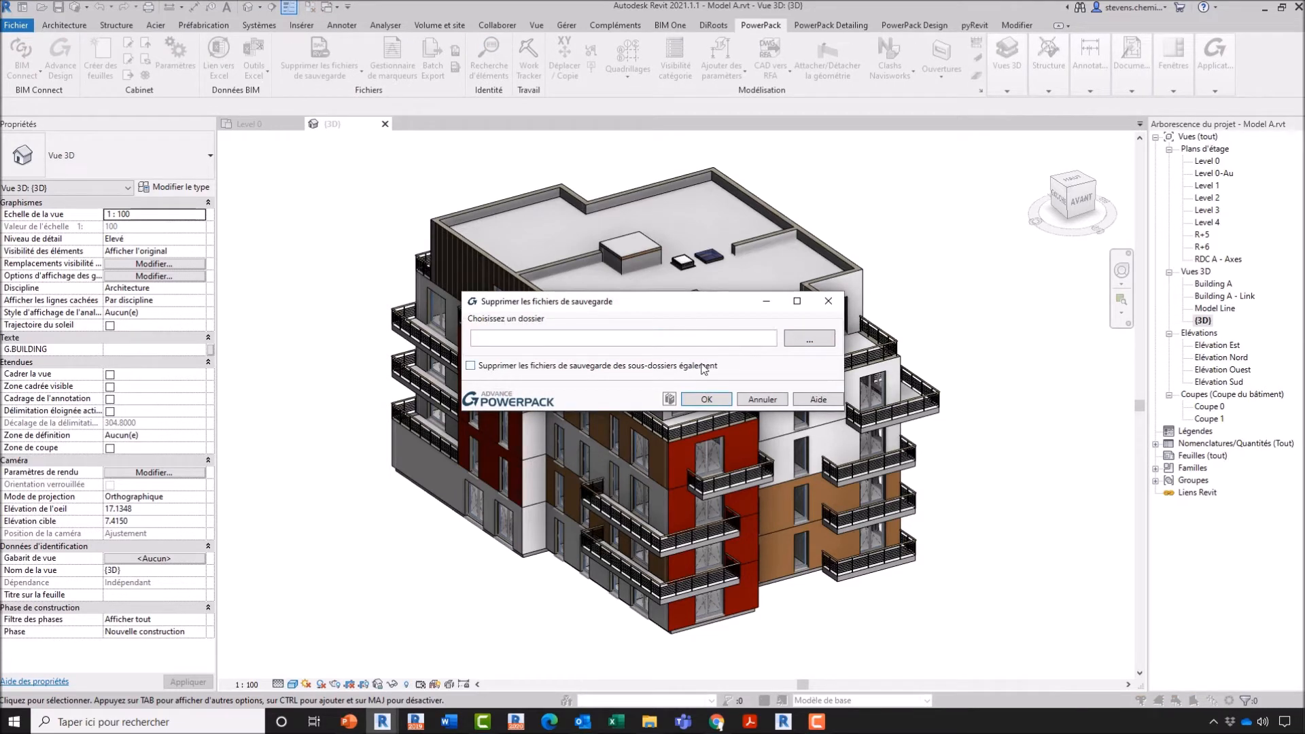
left_click(810, 340)
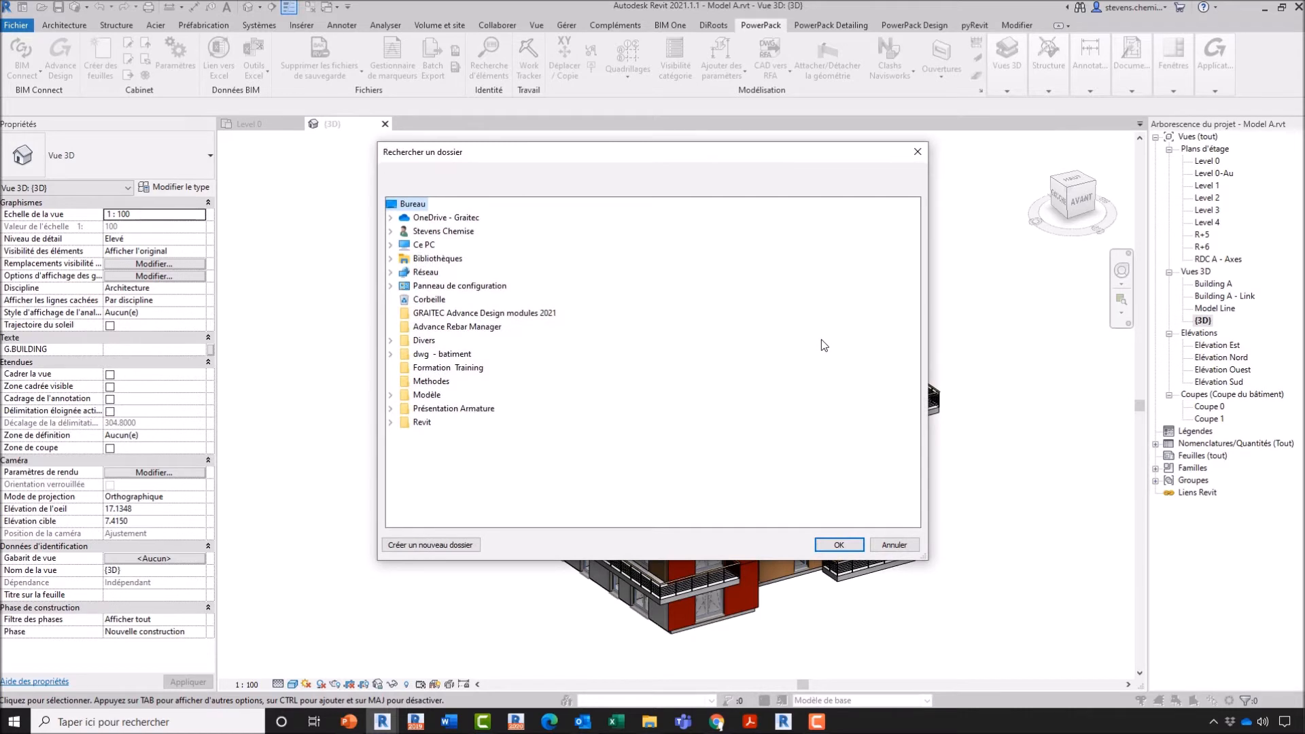
left_click(391, 422)
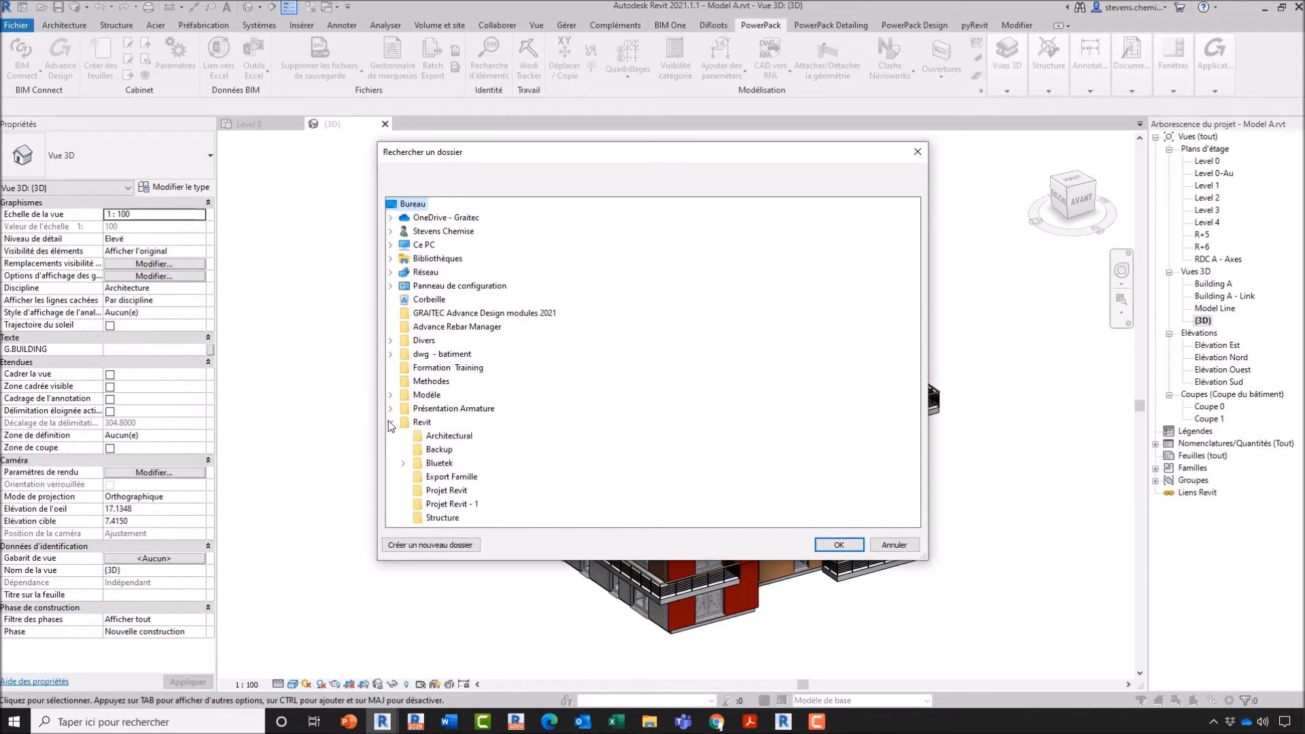
Switch to File Explorer and examine the project and backup files in the Projet Revit folder.
left_click(646, 725)
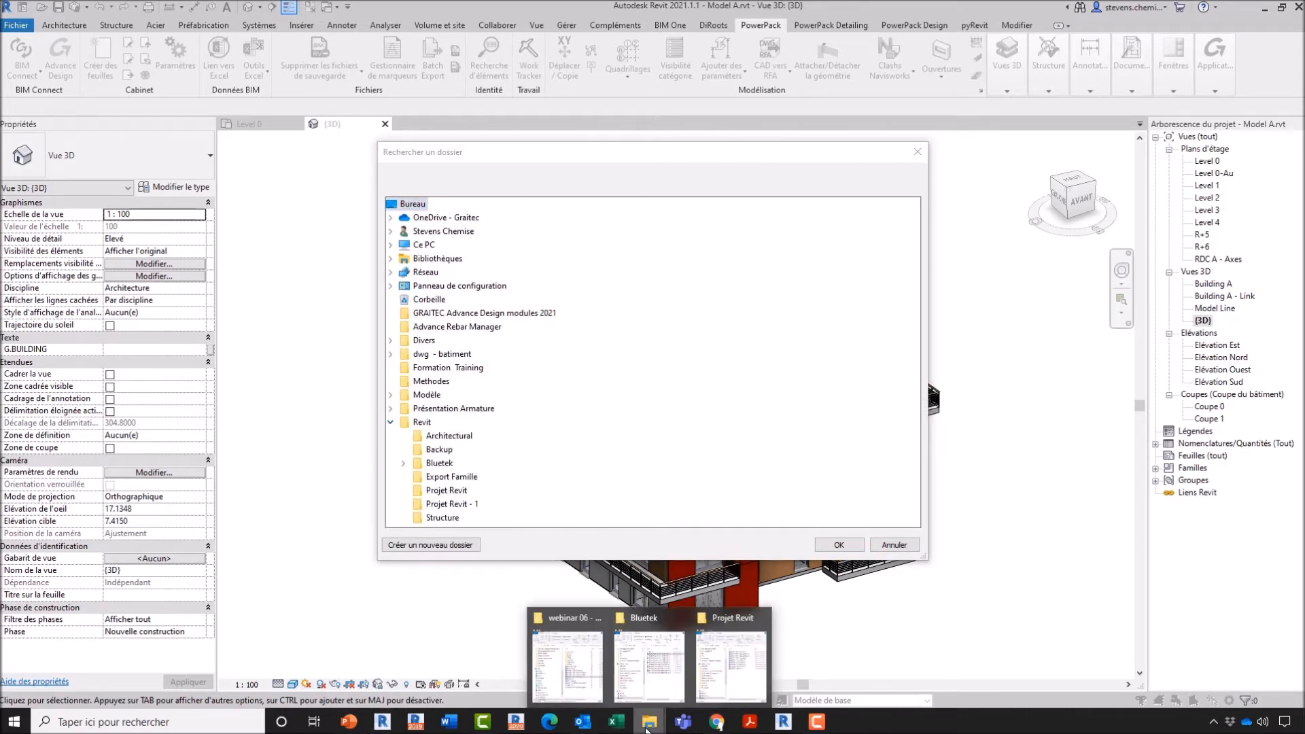
left_click(731, 656)
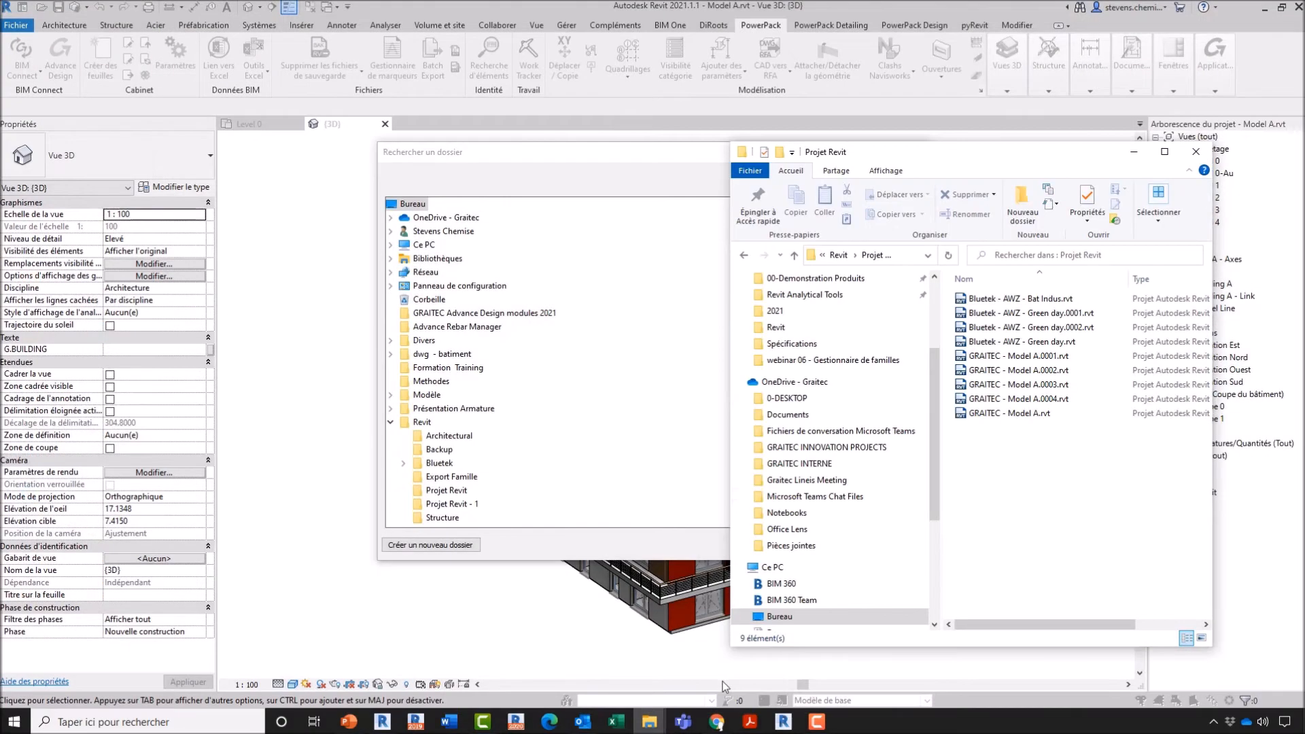
left_click_drag(904, 145, 689, 153)
left_click_drag(510, 342, 297, 341)
left_click(484, 263)
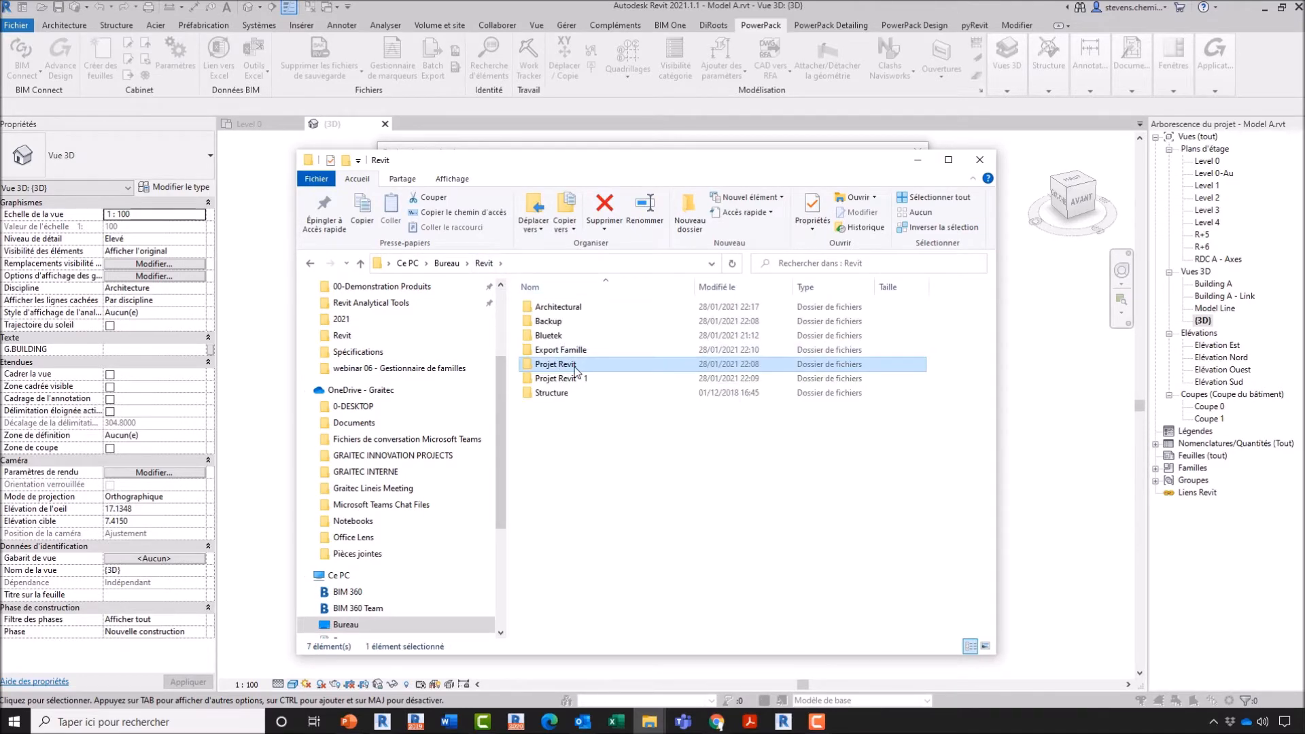
double_click(575, 365)
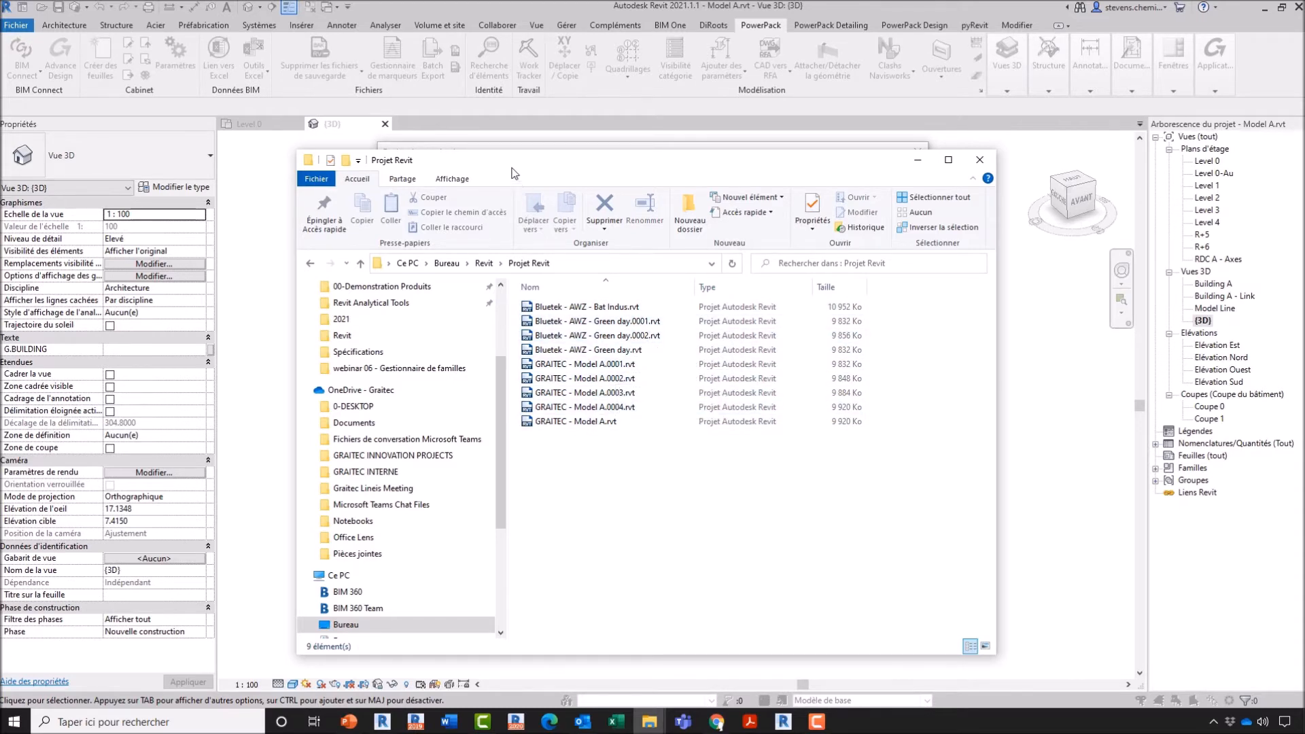
Set the Projet Revit folder as the one to clear of backup files, with its subfolders included.
left_click_drag(515, 164, 841, 216)
left_click_drag(589, 153, 510, 160)
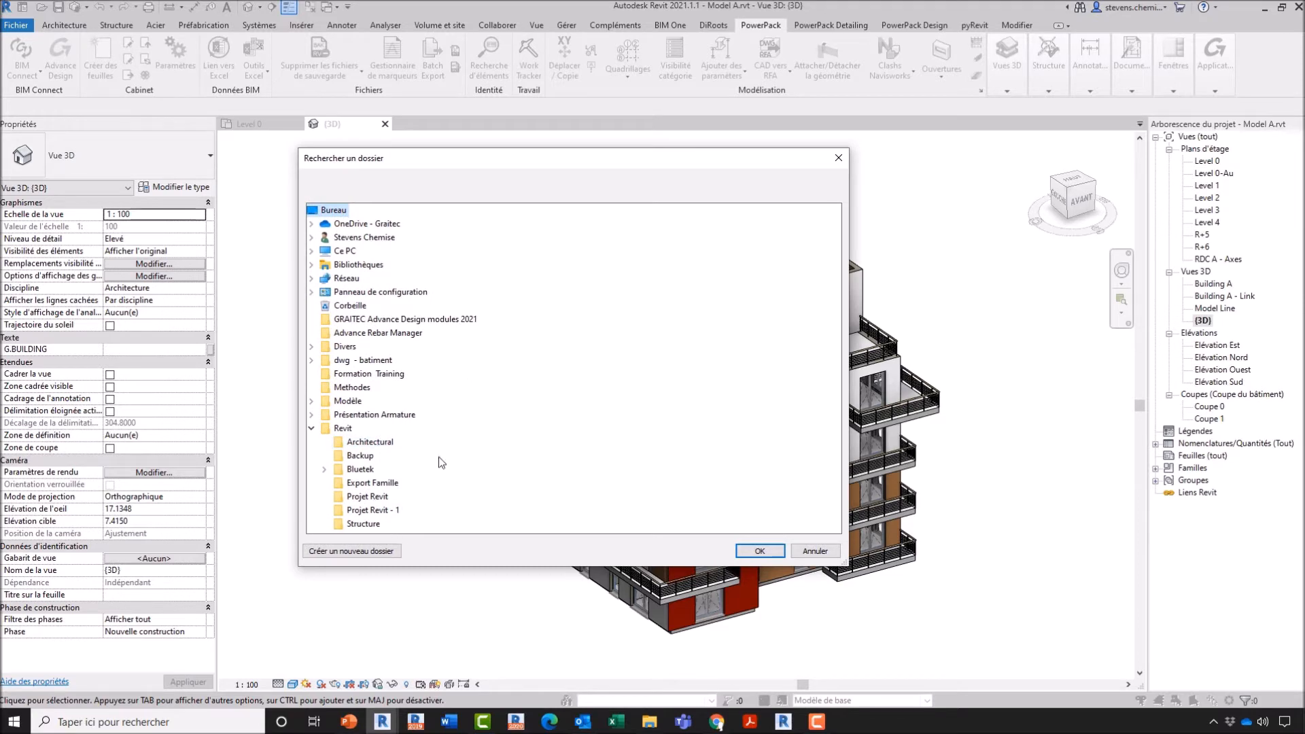
left_click(385, 500)
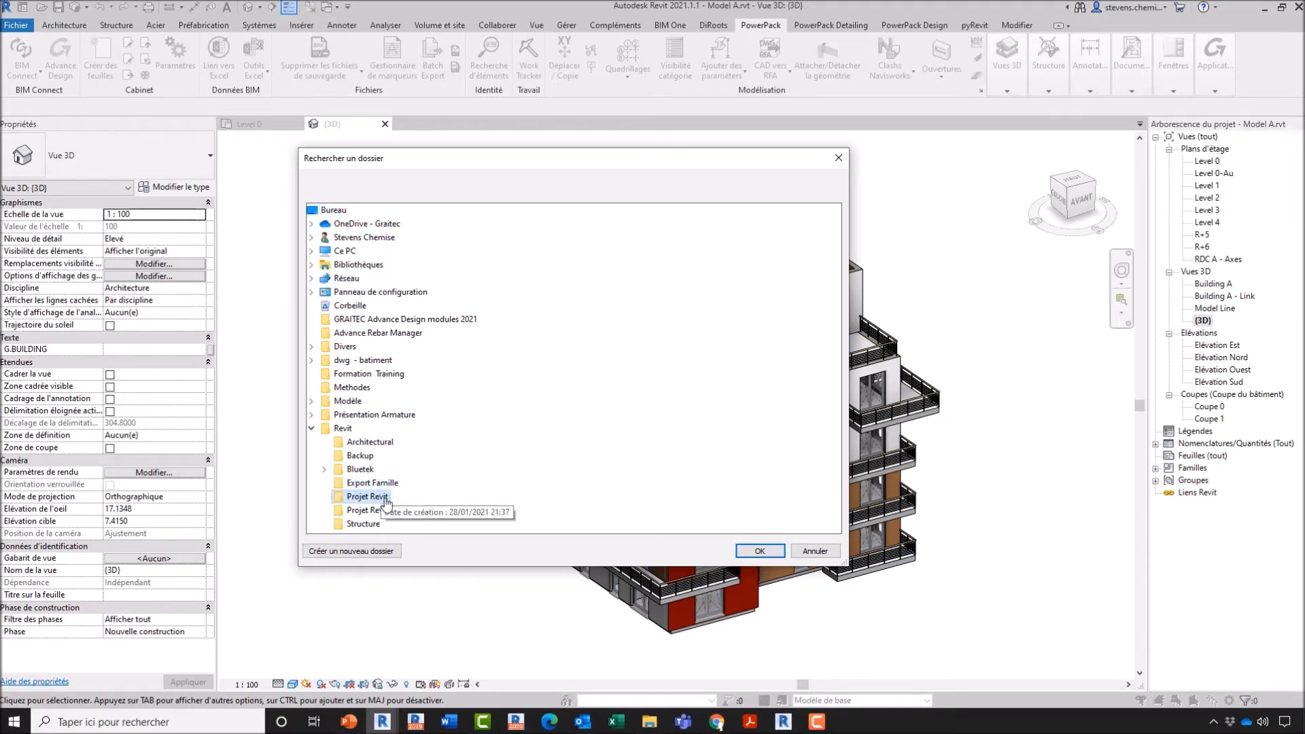
left_click(759, 550)
left_click(528, 367)
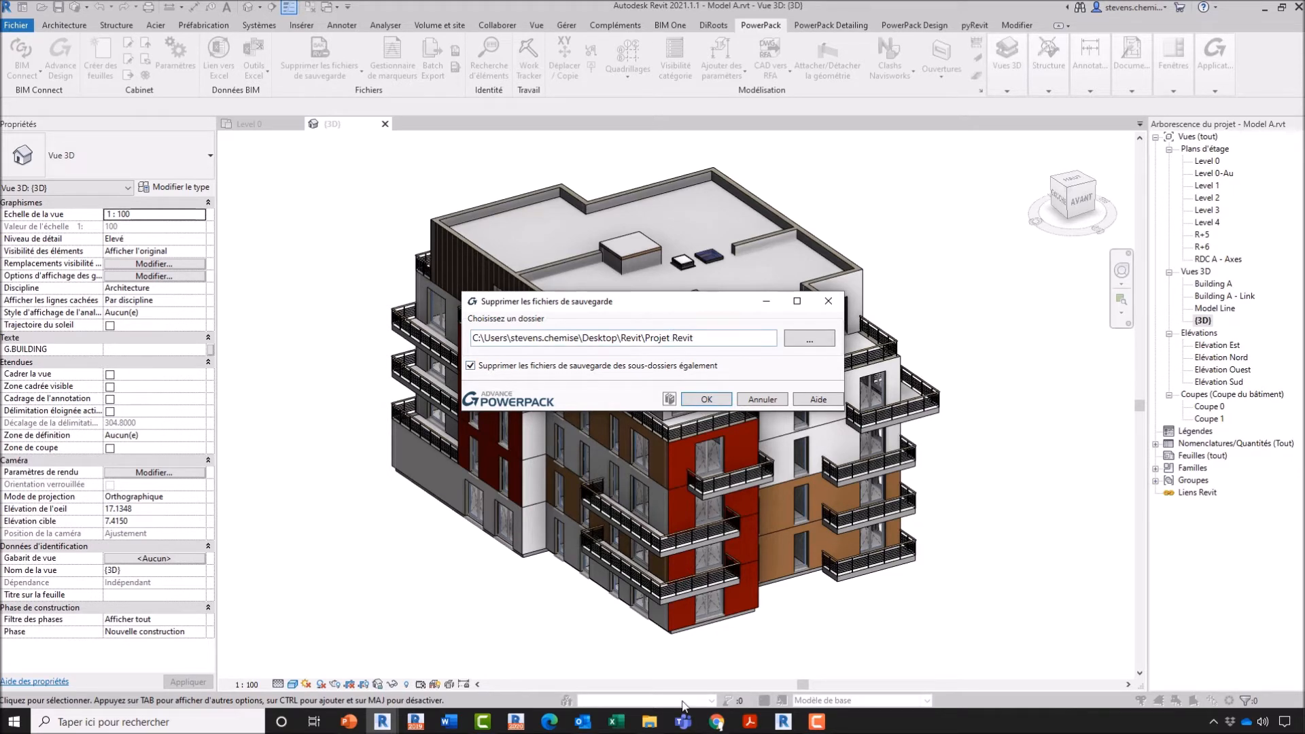
Move the backup deletion dialog aside and check the Projet Revit folder's files in File Explorer.
mouse_move(649, 721)
left_click(717, 656)
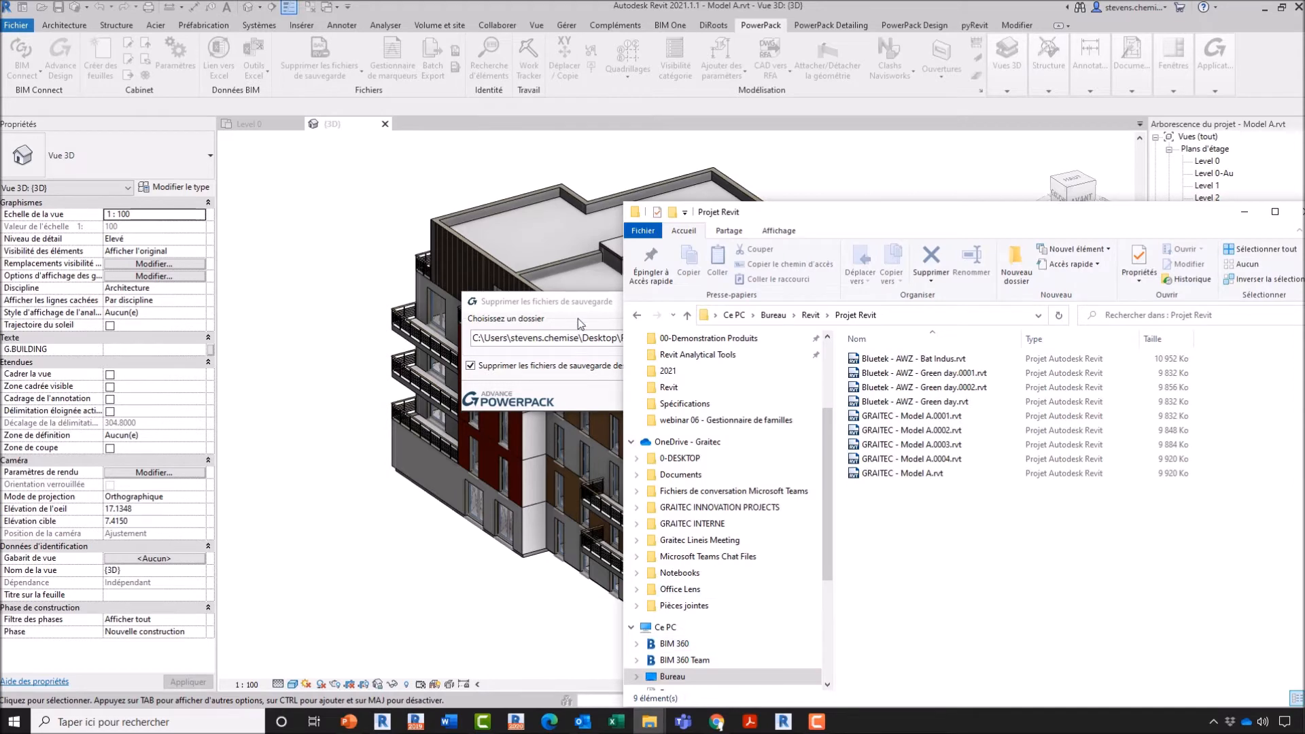
left_click(578, 318)
left_click_drag(578, 302, 373, 314)
mouse_move(649, 721)
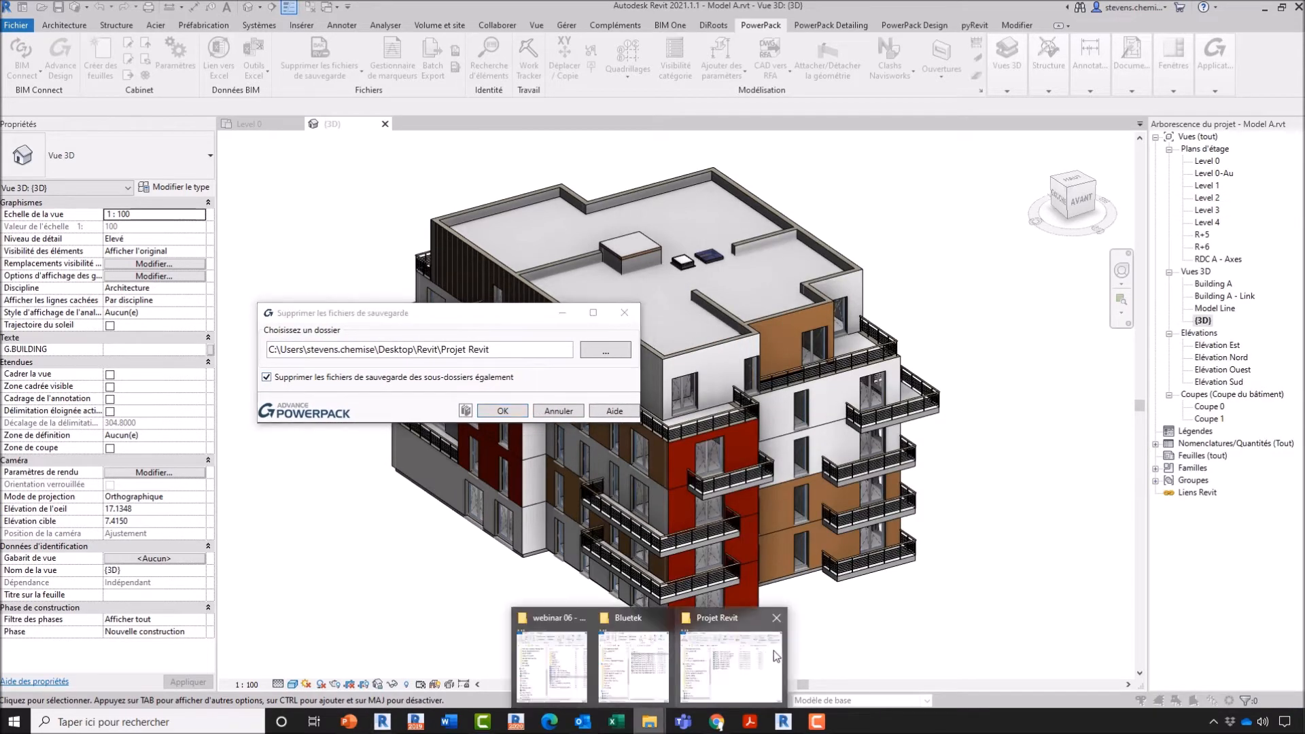
left_click(773, 656)
Delete the automatic backup files from the Projet Revit folder and close the completion message.
left_click(501, 412)
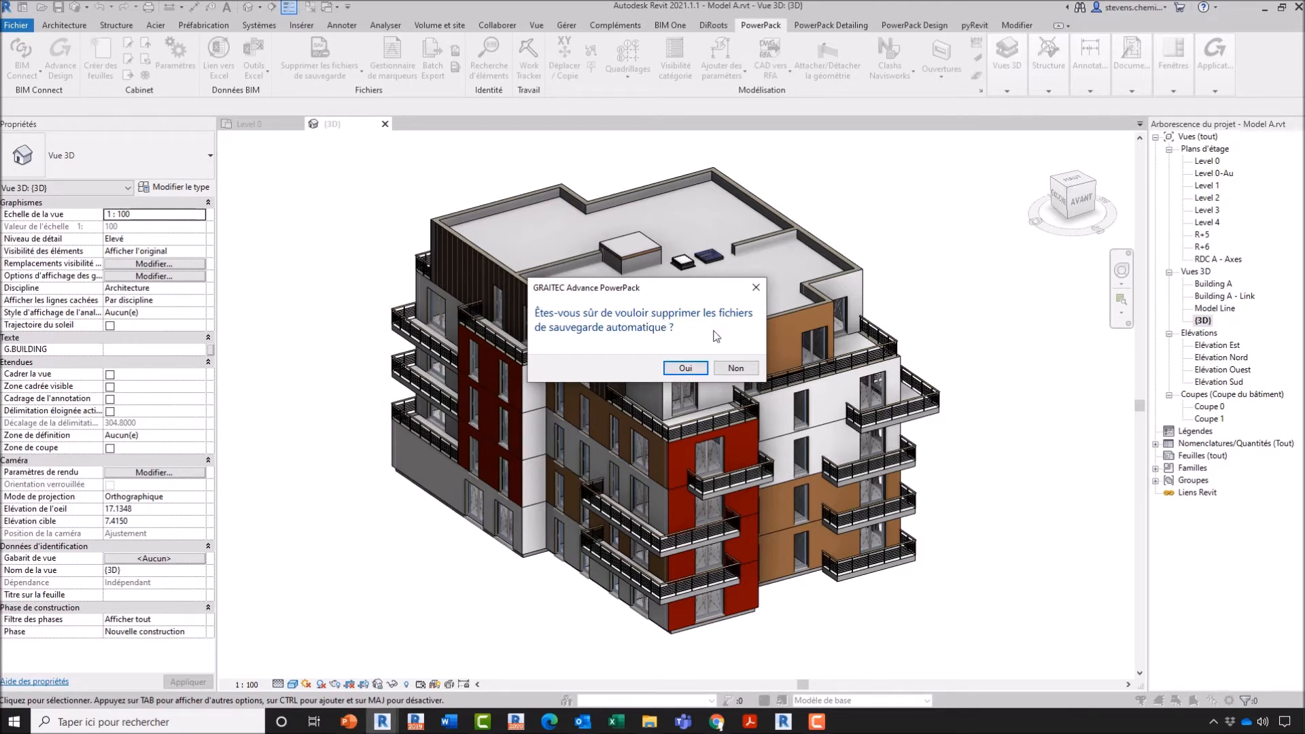
left_click(700, 371)
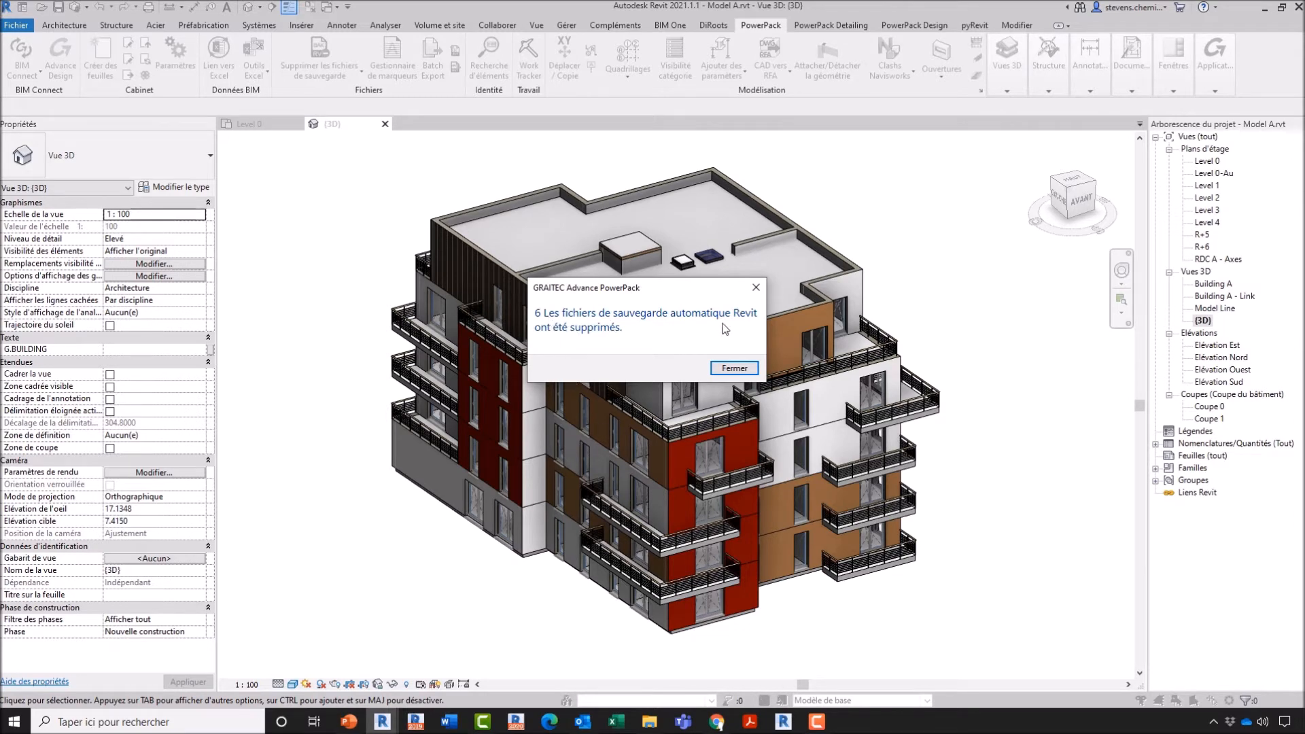
left_click(734, 367)
Switch to File Explorer, examine which files are left in the Projet Revit folder, and return to Revit.
mouse_move(649, 722)
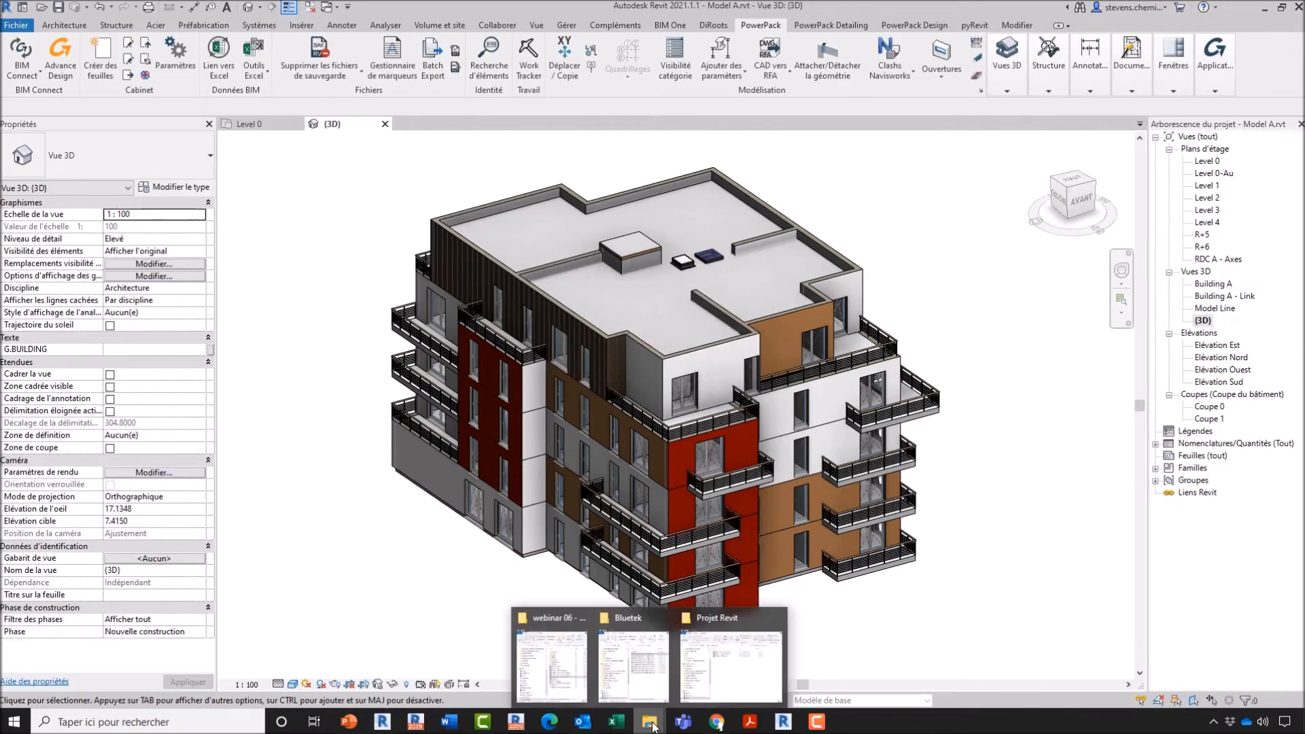
left_click(732, 659)
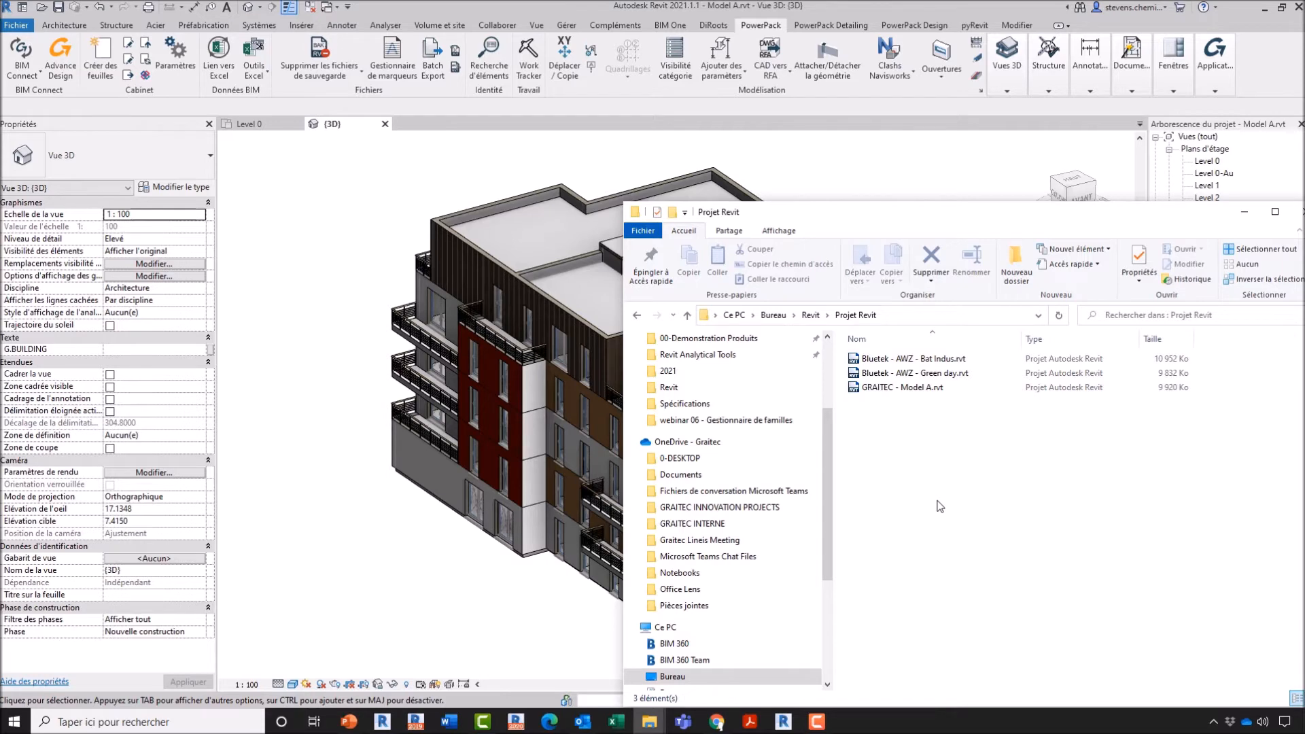
left_click_drag(849, 225, 720, 164)
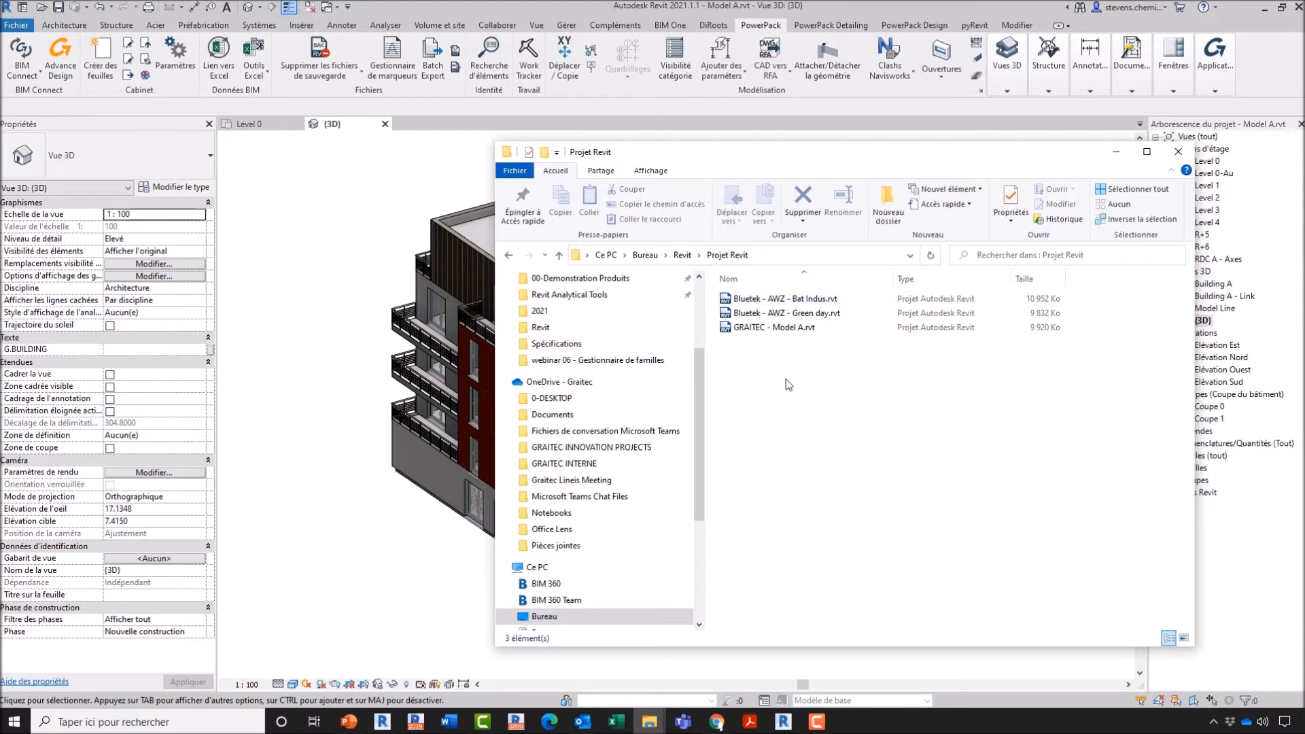
left_click(772, 330)
key("Up")
key("Up")
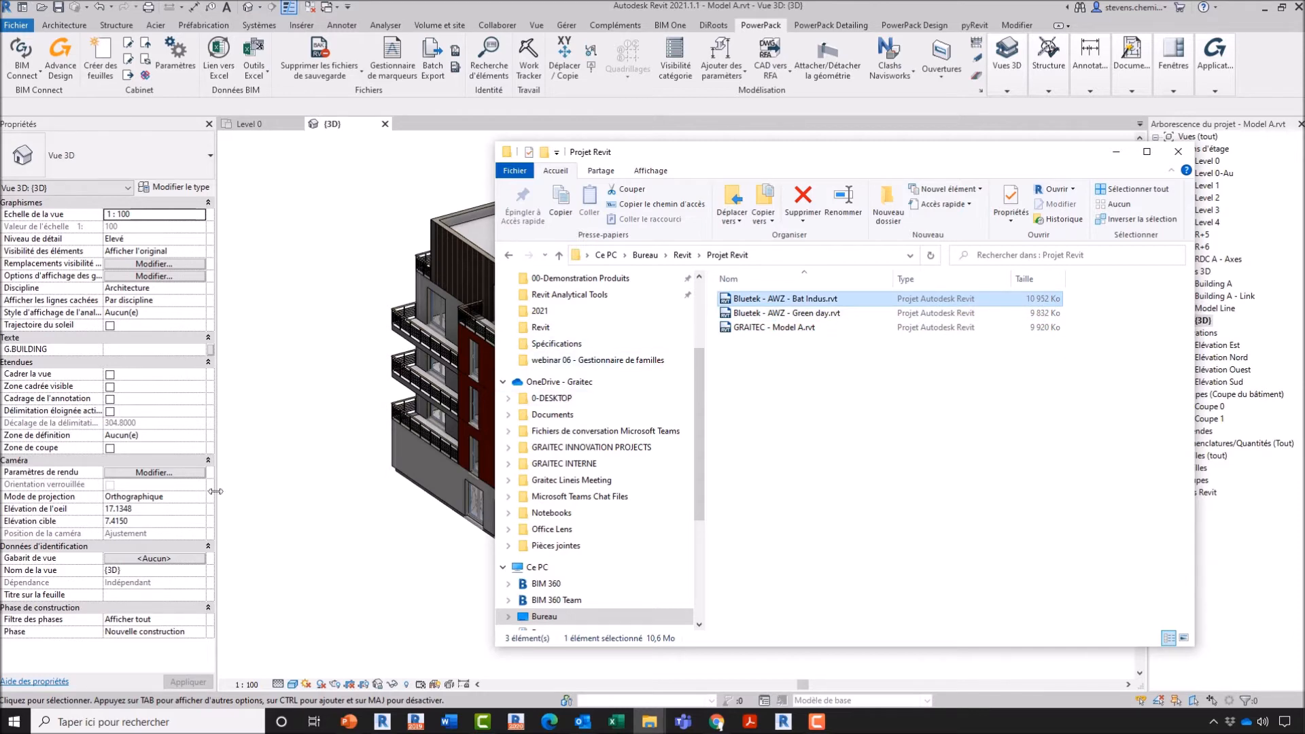
left_click(360, 550)
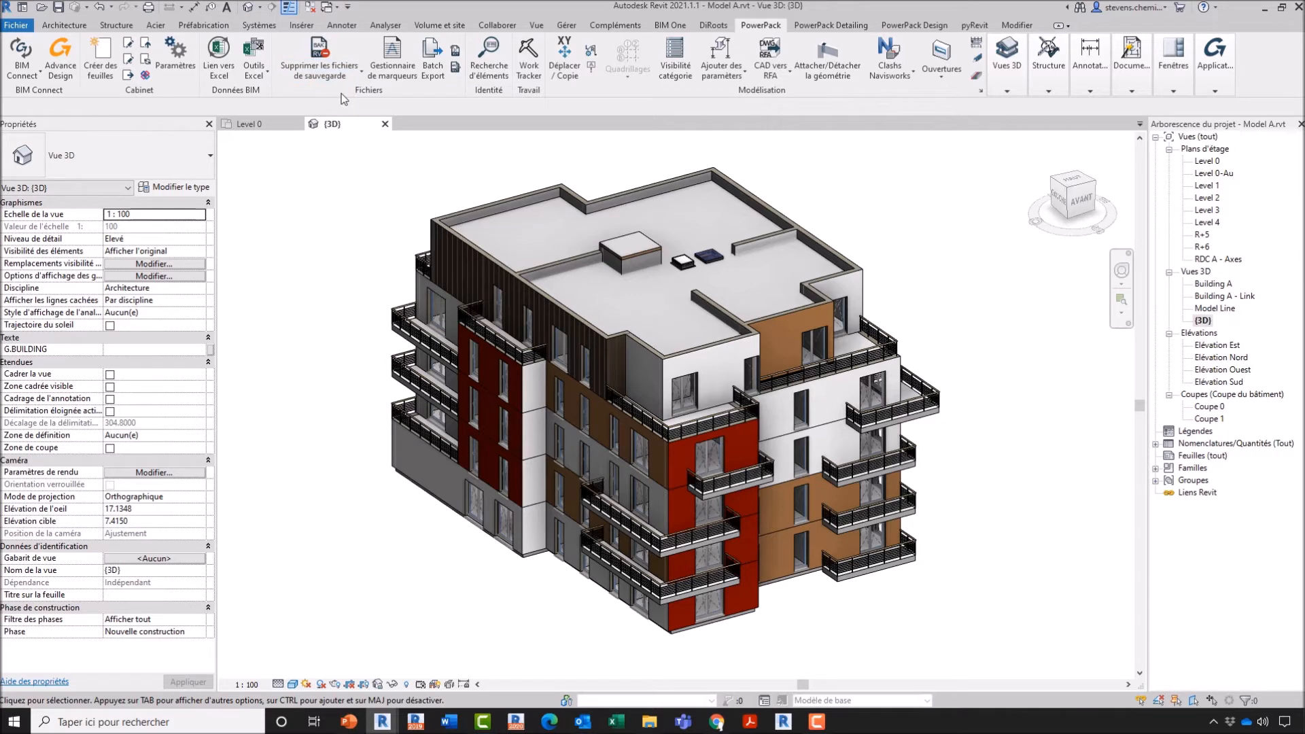
In File Explorer, examine the contents of the Revit folder and its Projet Revit and Projet Revit - 1 subfolders.
left_click(328, 75)
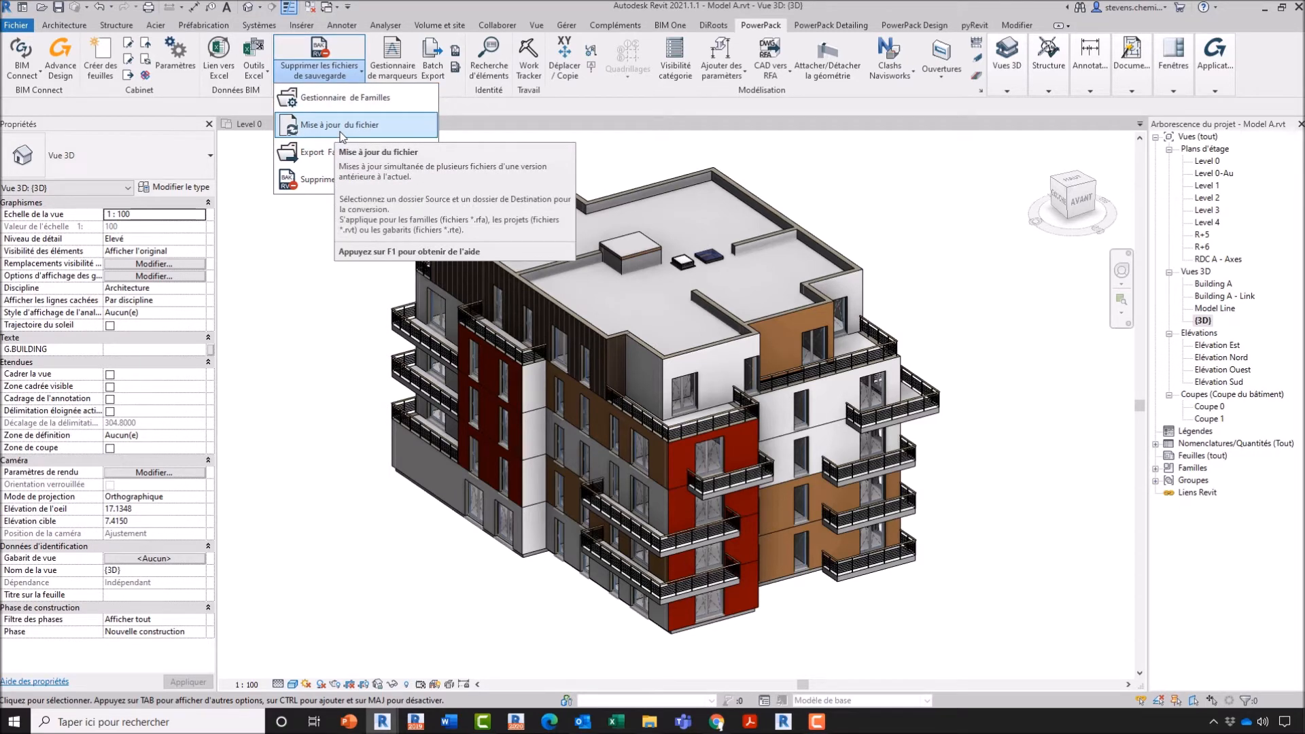
left_click(647, 725)
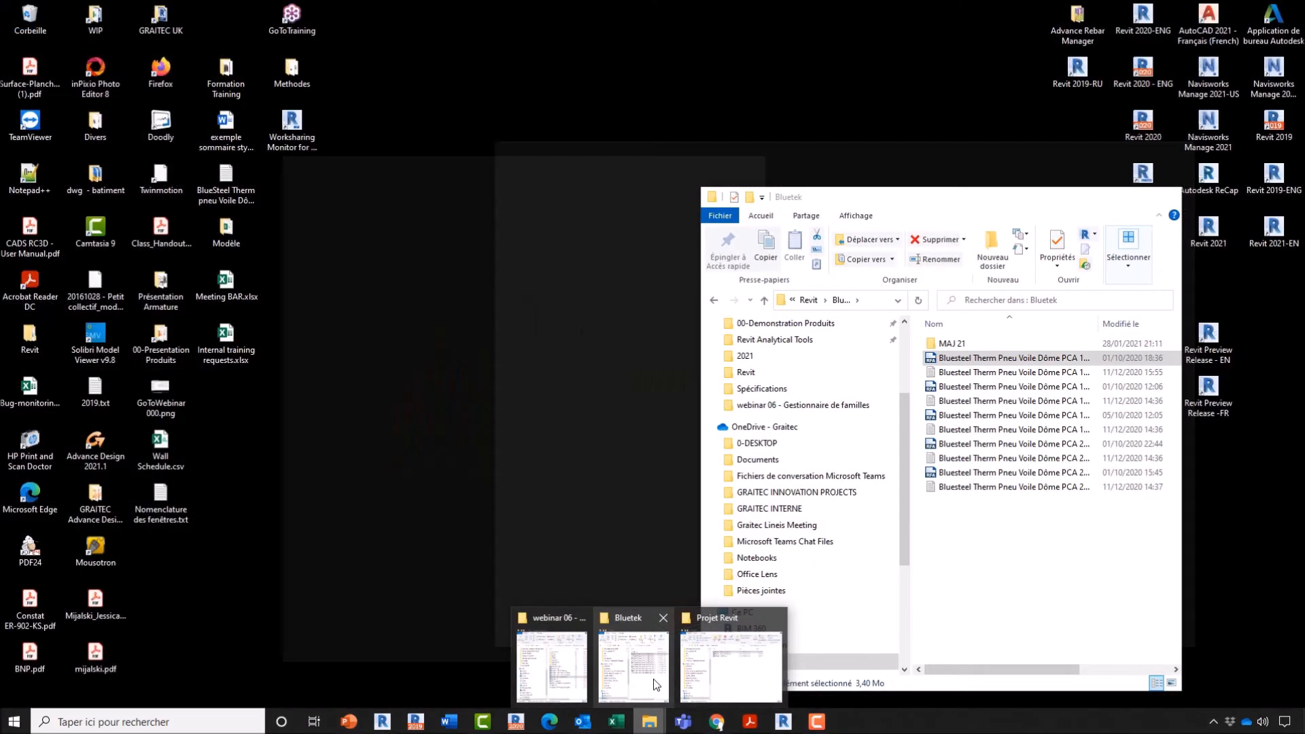
left_click(633, 666)
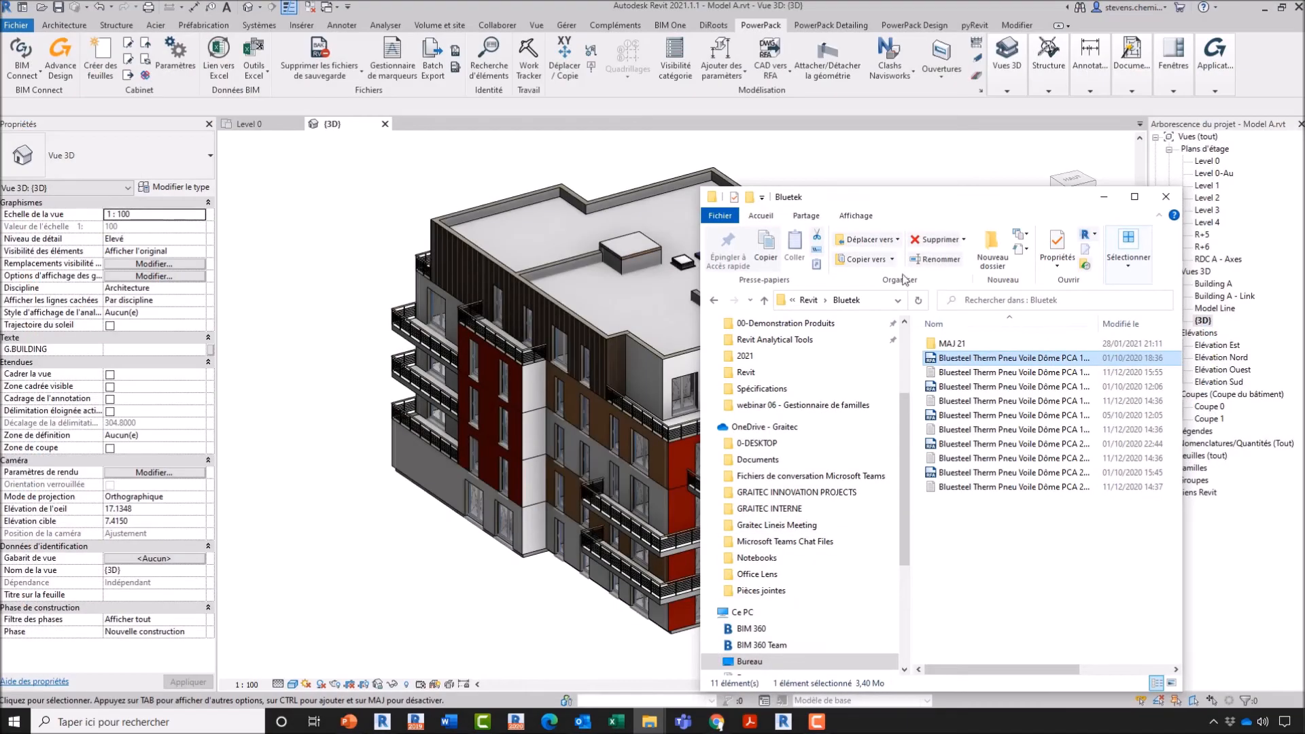
left_click(808, 300)
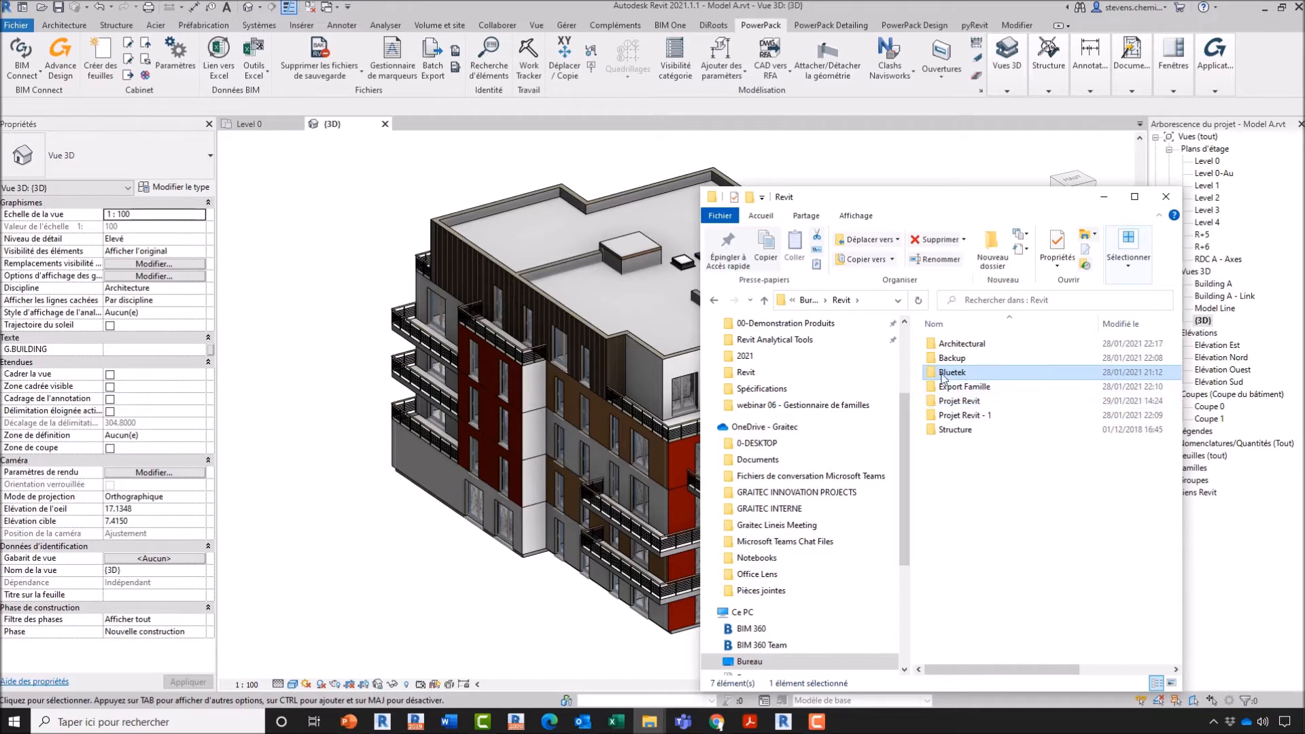
left_click(956, 405)
double_click(957, 406)
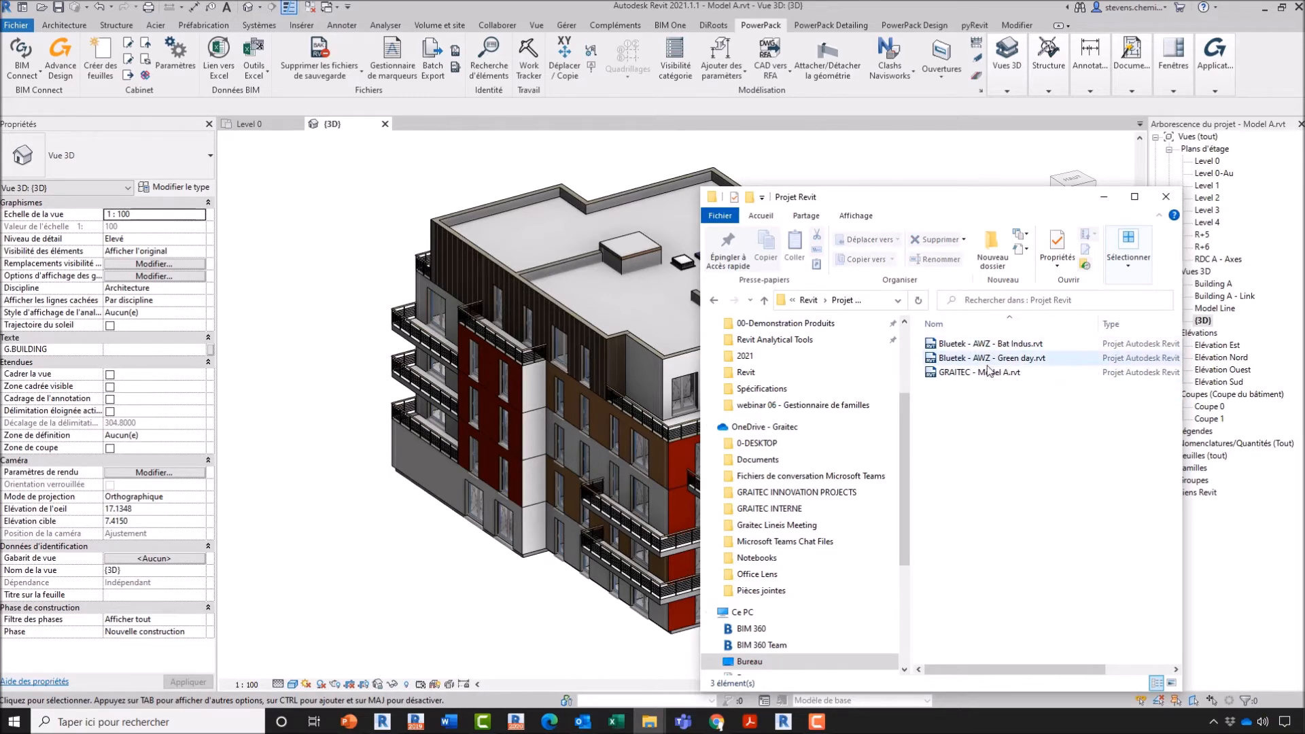
left_click(808, 300)
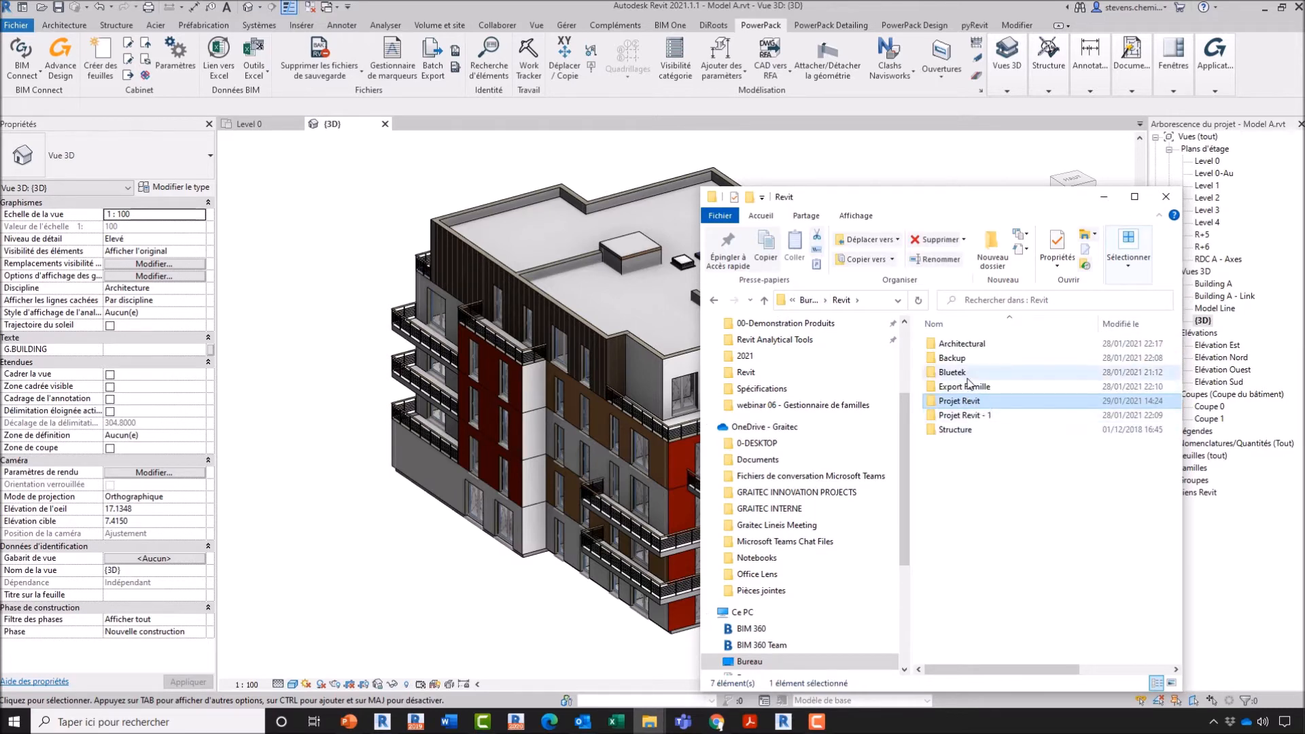
double_click(978, 401)
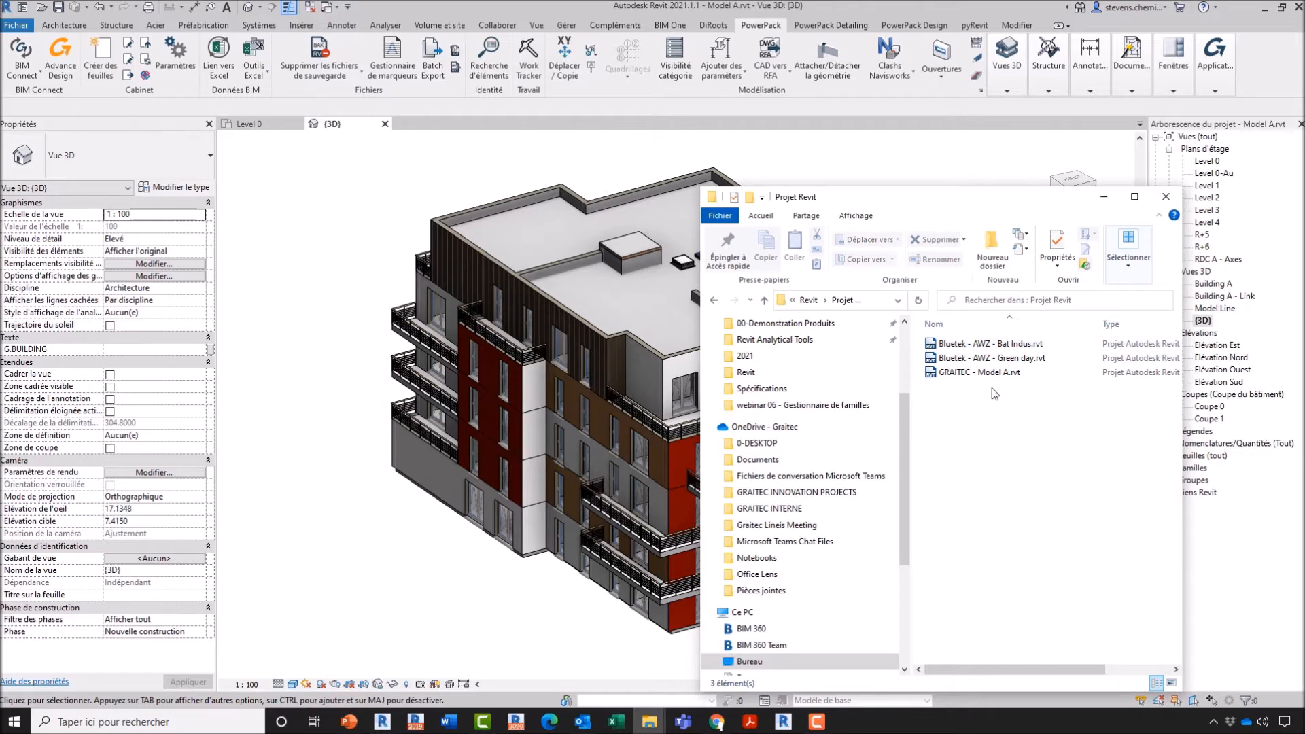
left_click(808, 300)
double_click(965, 415)
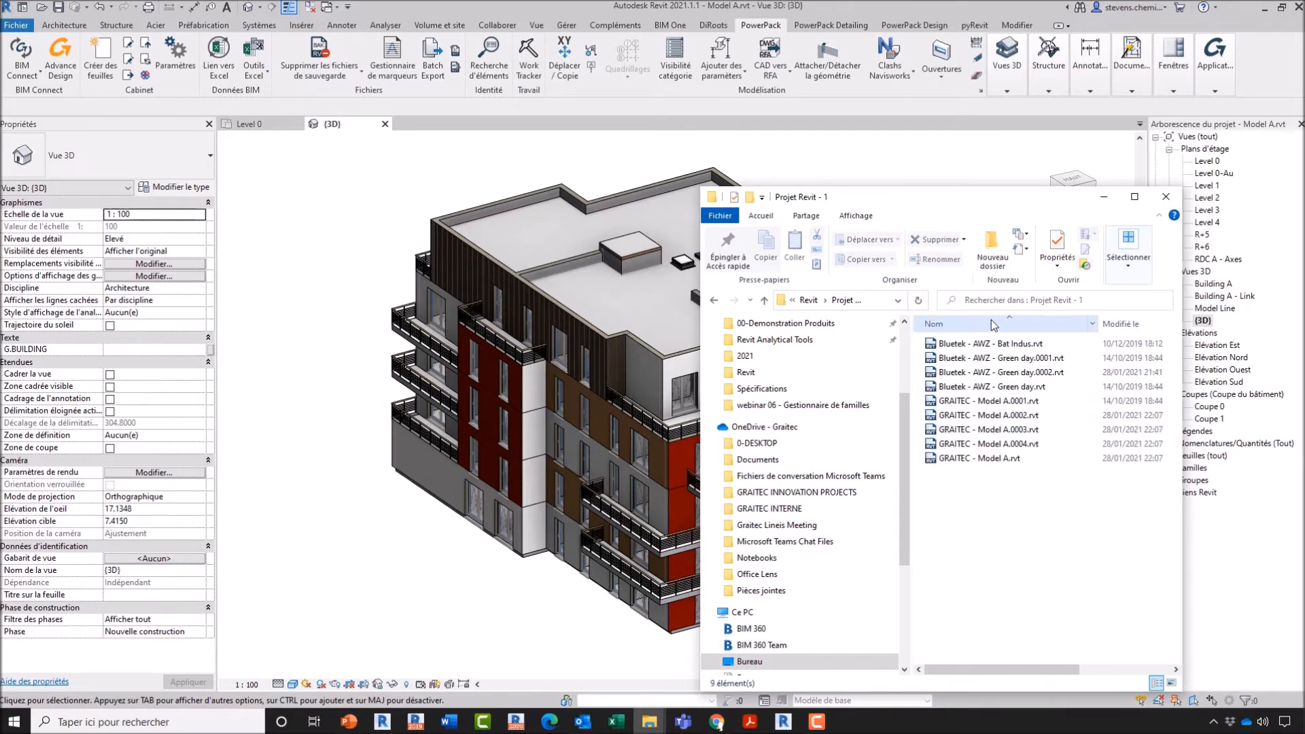
left_click(808, 300)
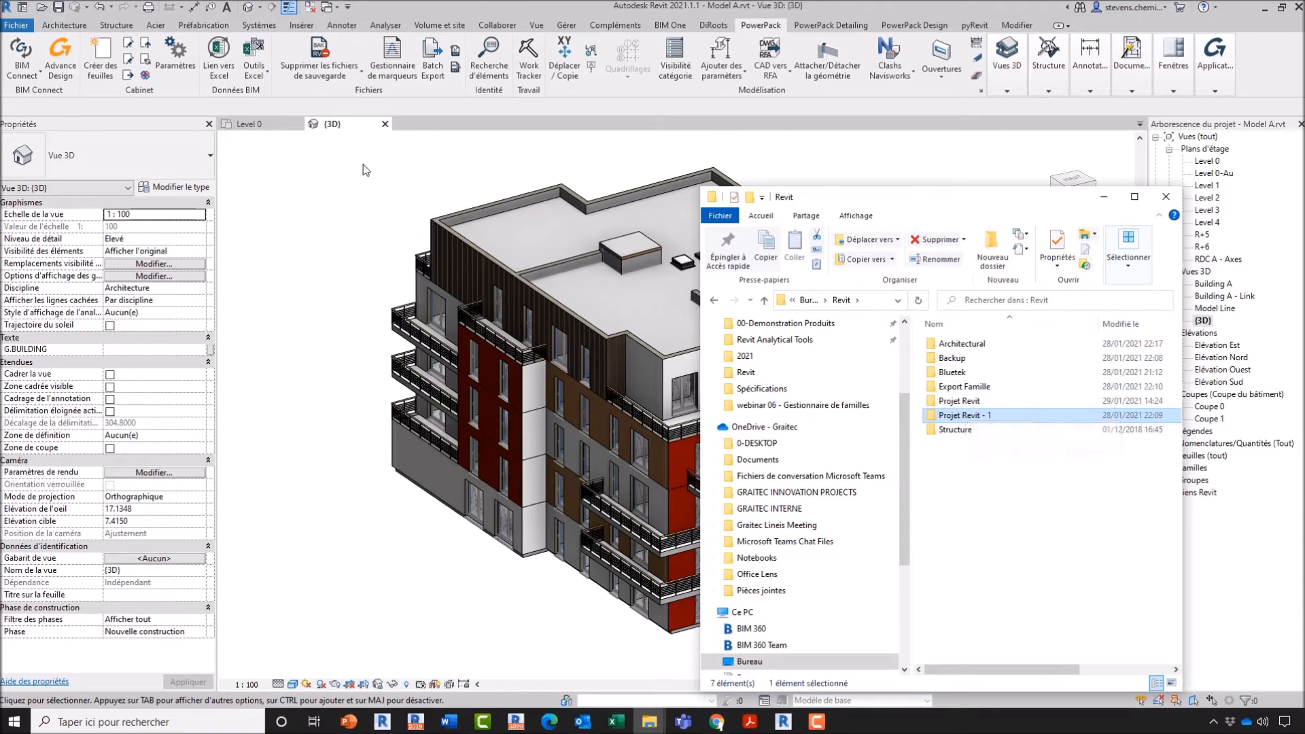
Start the Mise à jour du fichier command and set it to update RFA families and RVT projects in Copie des fichiers mode.
left_click(345, 117)
left_click(348, 76)
left_click(358, 128)
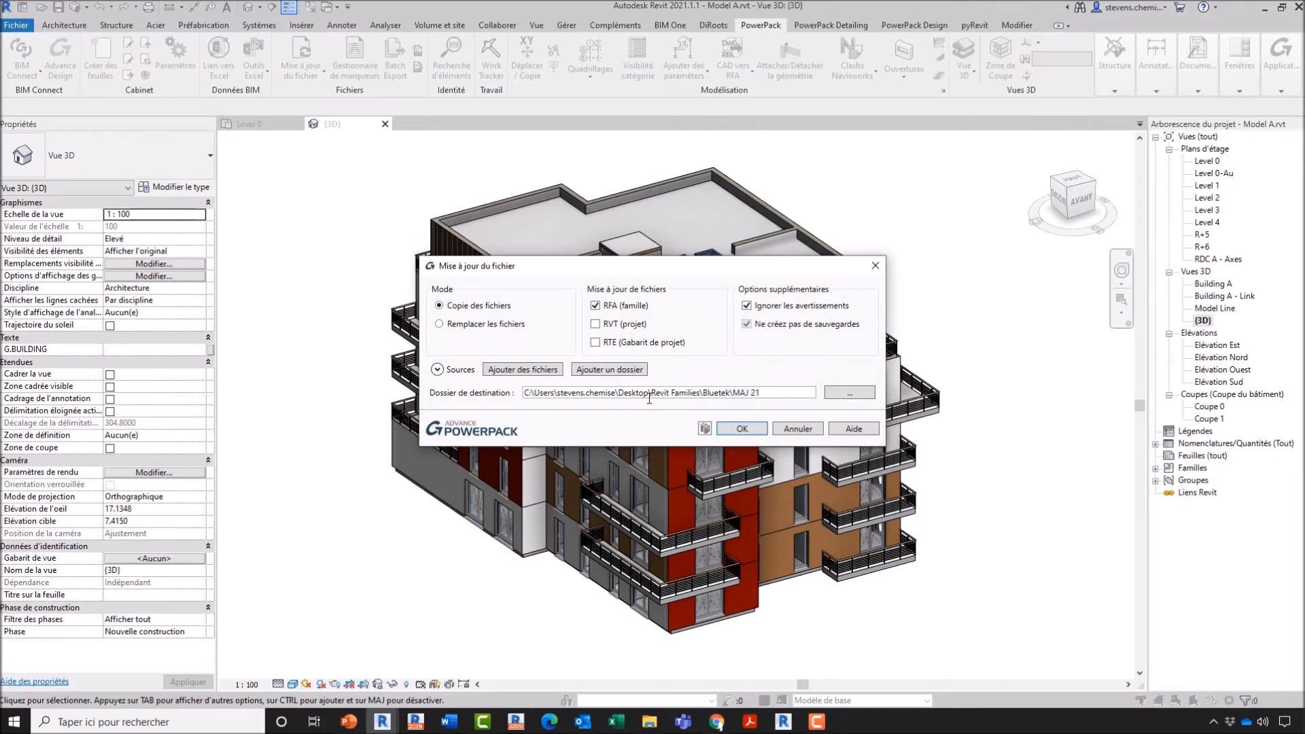
left_click(605, 343)
left_click(604, 324)
left_click(604, 343)
left_click(604, 305)
left_click(605, 305)
left_click(511, 325)
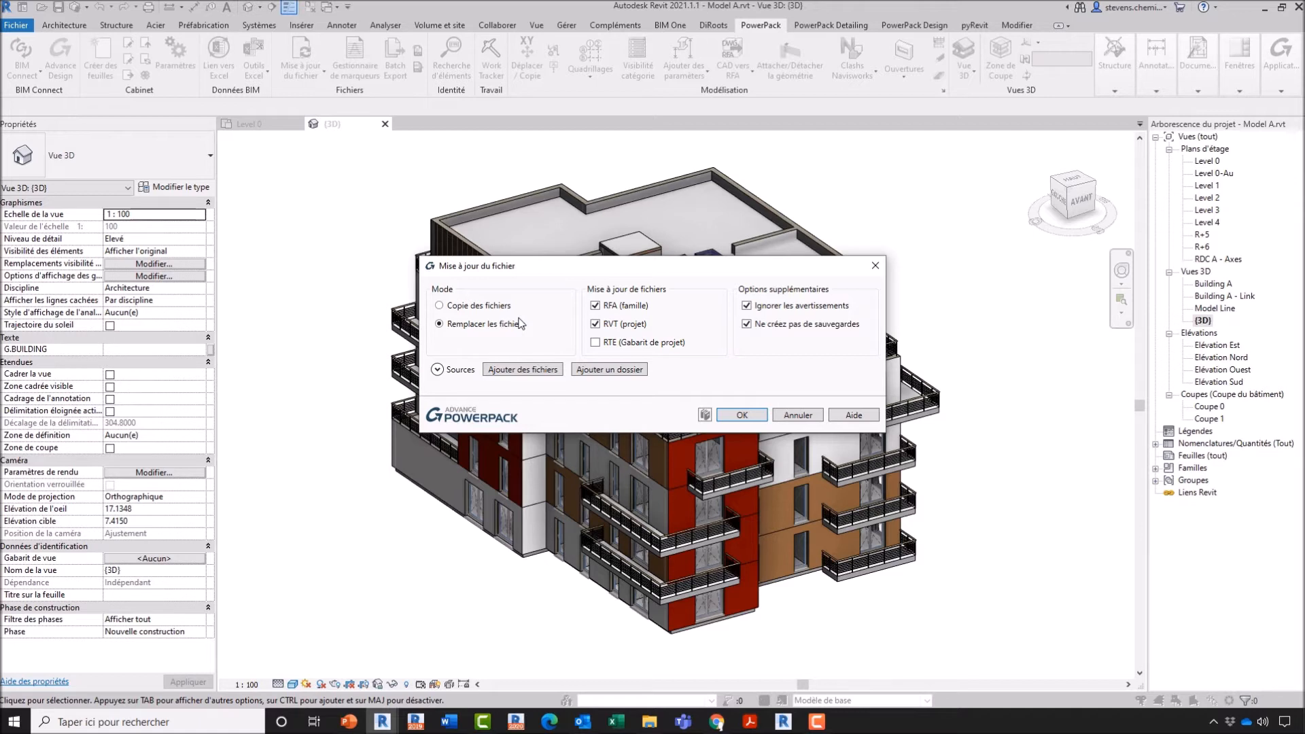
left_click(506, 309)
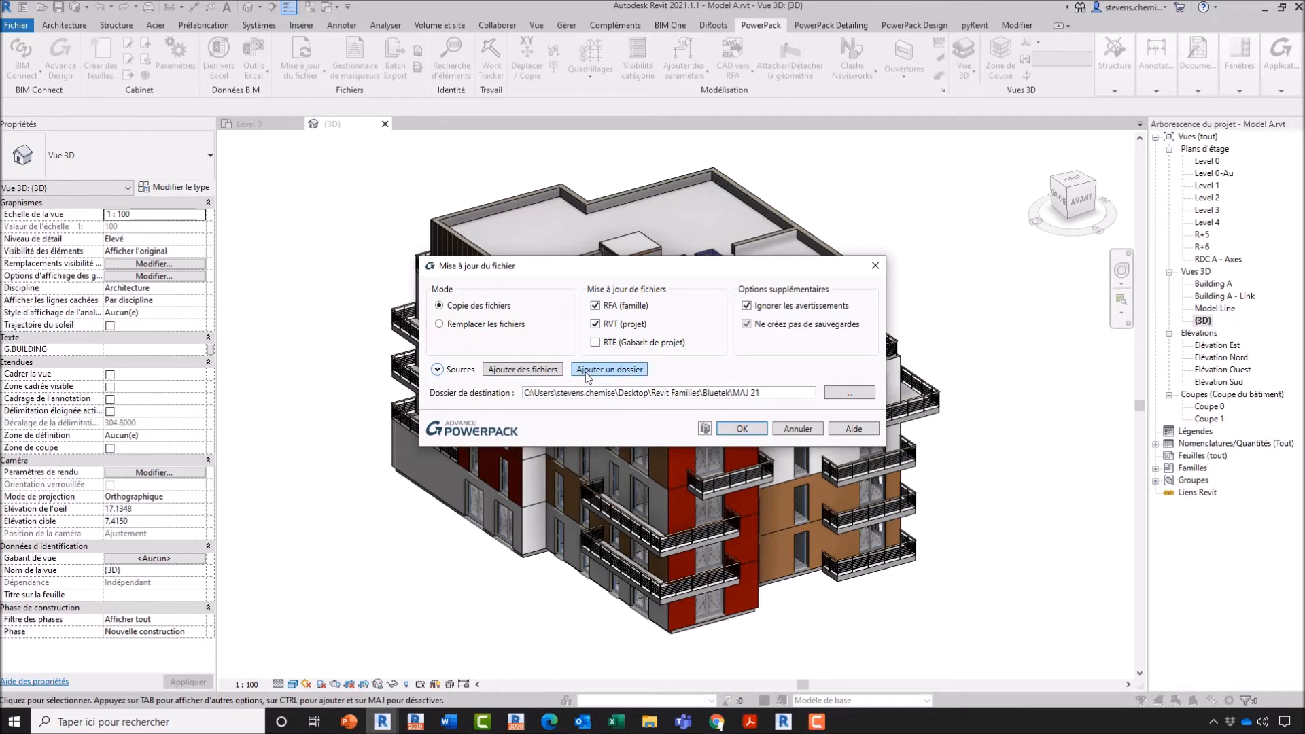
Create a folder named "Mise à jour" inside Projet Revit and set it as the destination for the updated files.
left_click(871, 393)
left_click(390, 422)
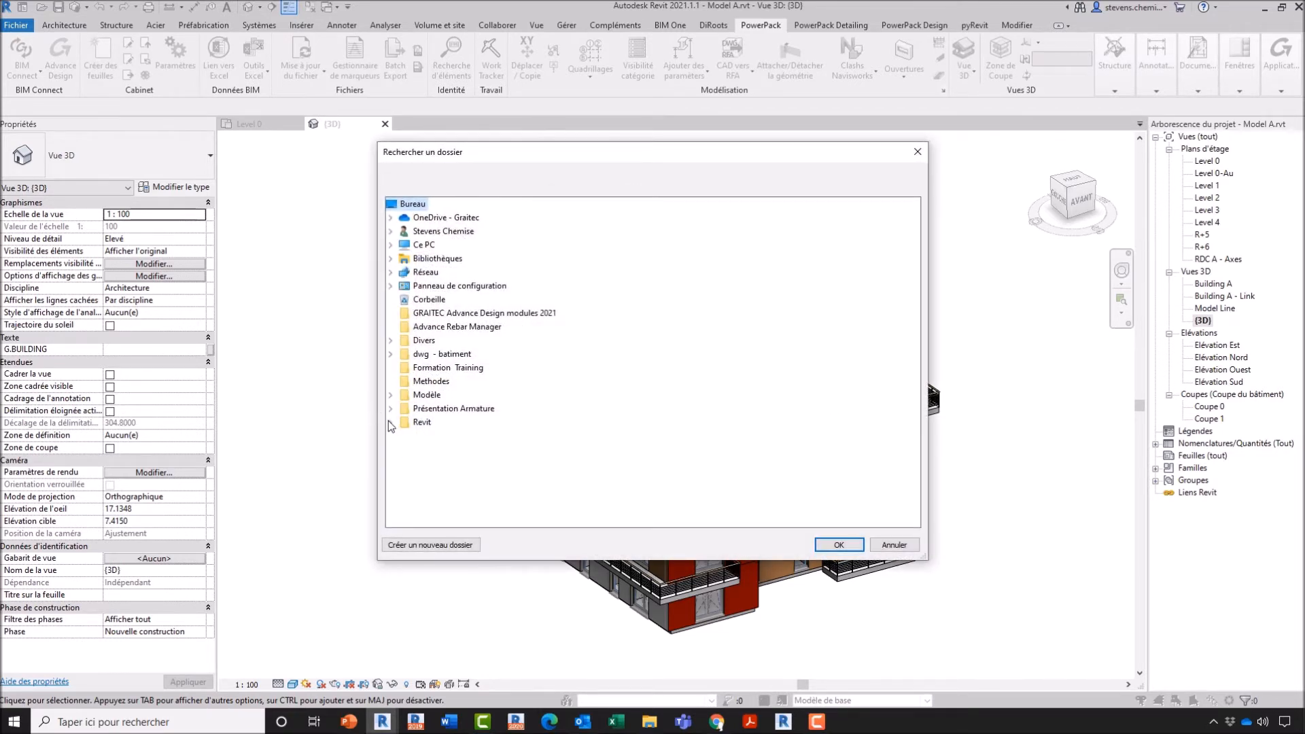
left_click(446, 490)
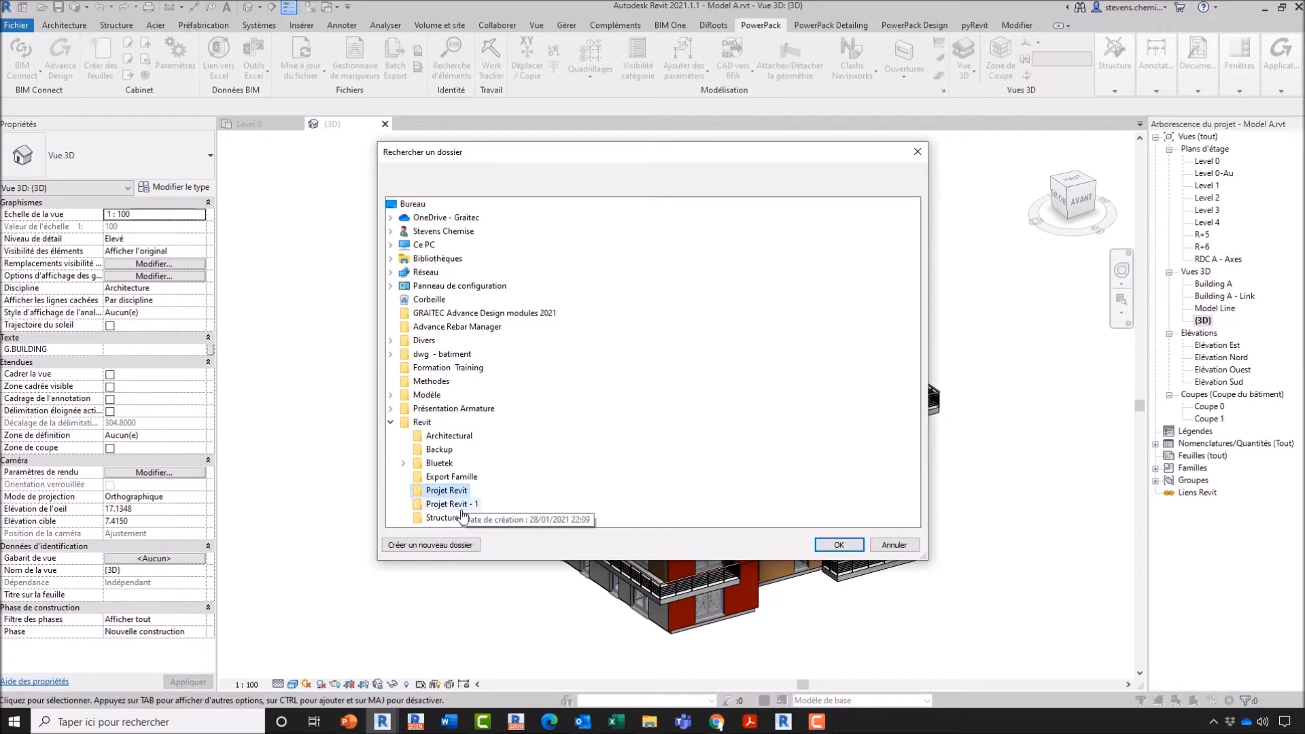
left_click(462, 548)
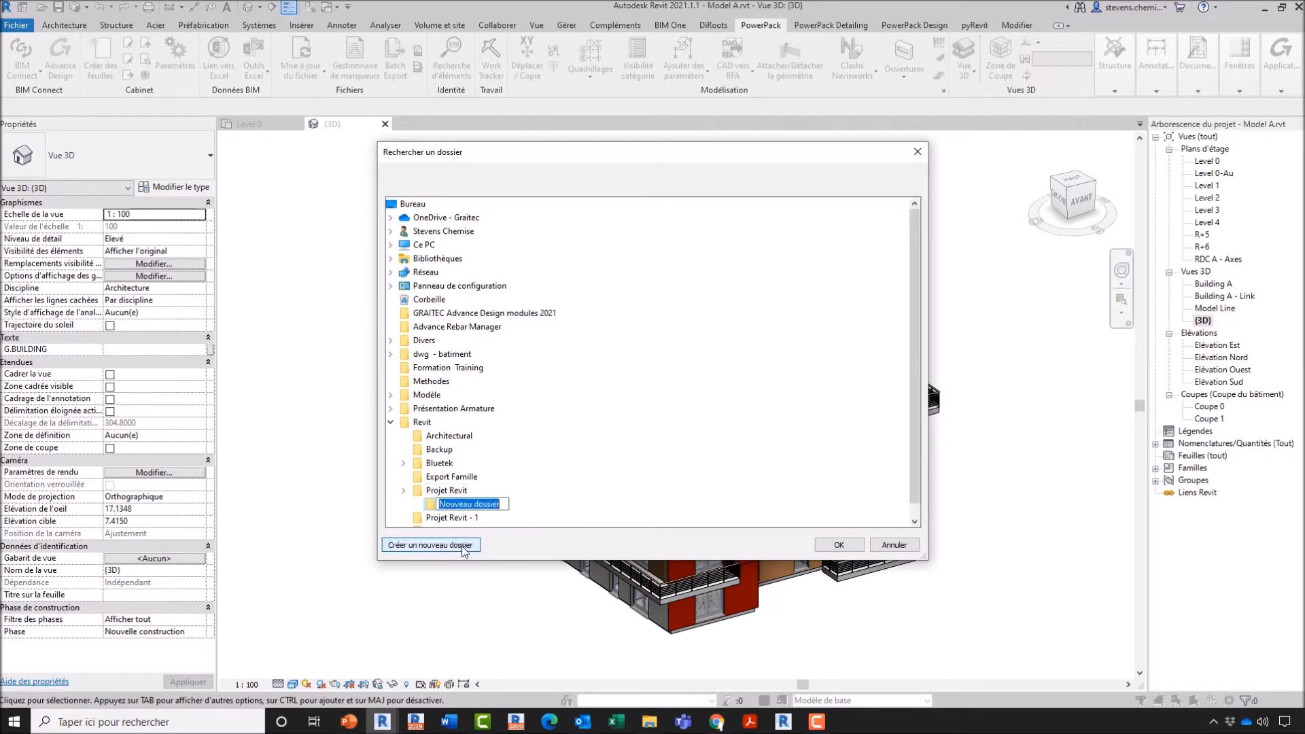
type("Mise ")
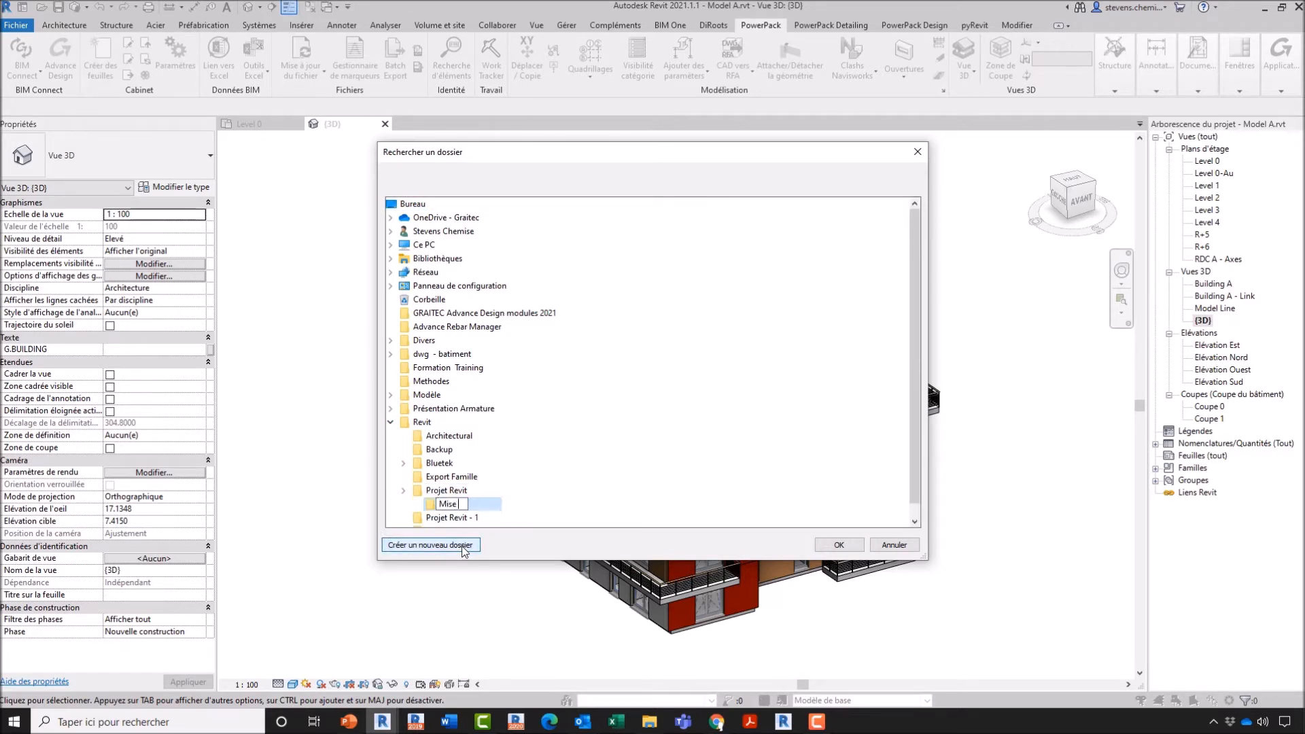
type("à jour")
key("Return")
left_click(838, 545)
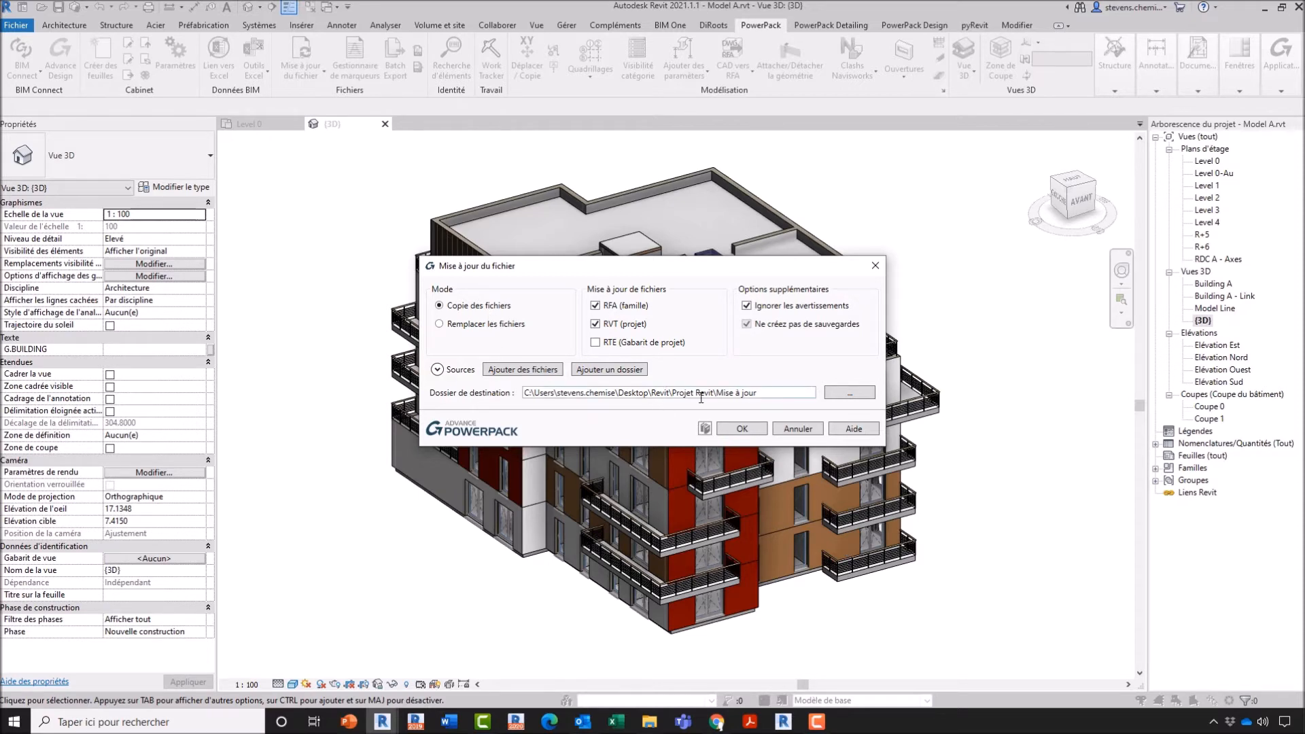
Add Bluetek - AWZ - Bat Indus.rvt and Bluetek - AWZ - Green day.rvt from Projet Revit as update sources and expand the source list.
left_click(523, 369)
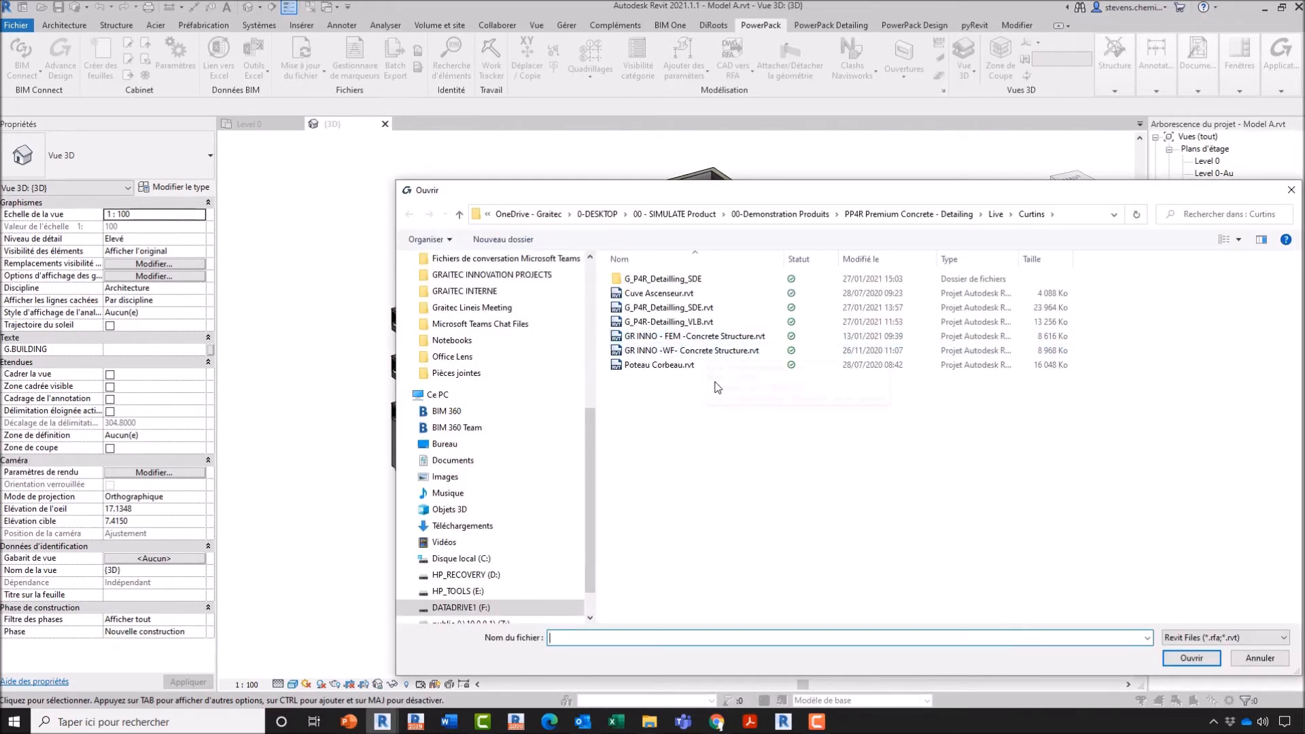
scroll(452, 455, "up", 6)
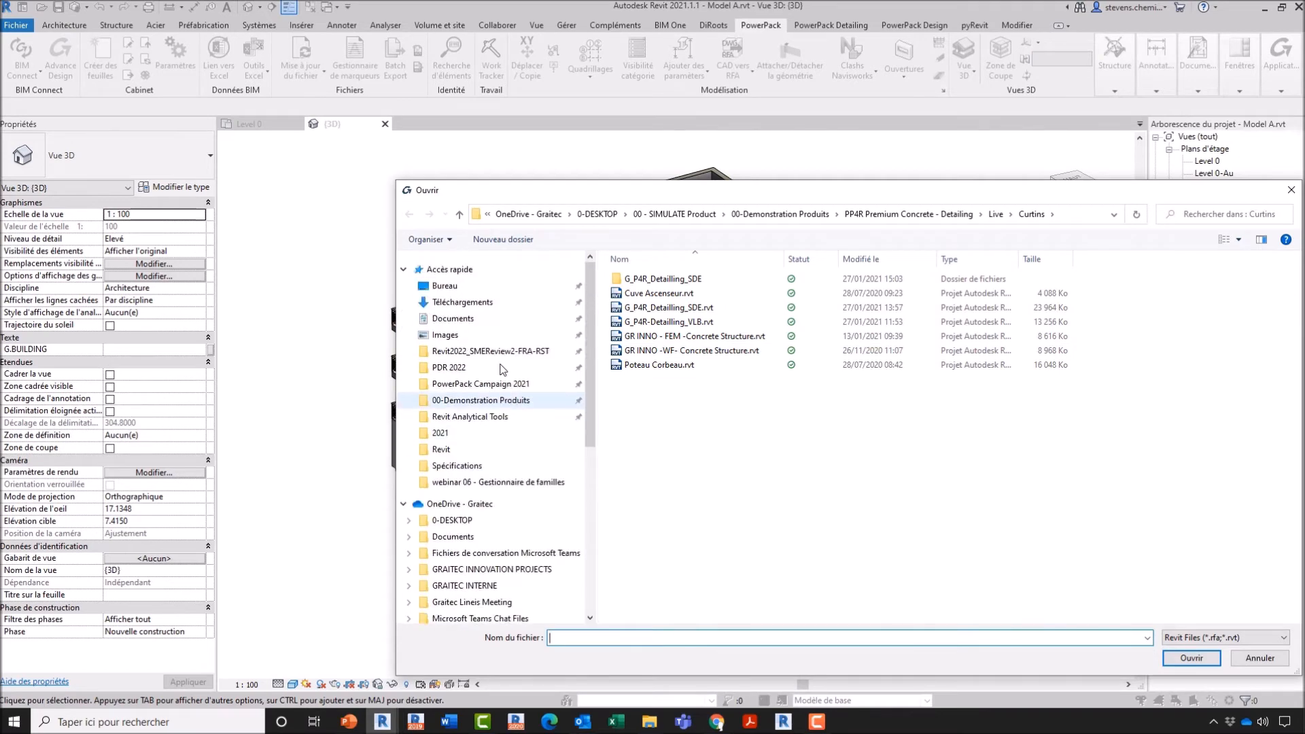
left_click(450, 456)
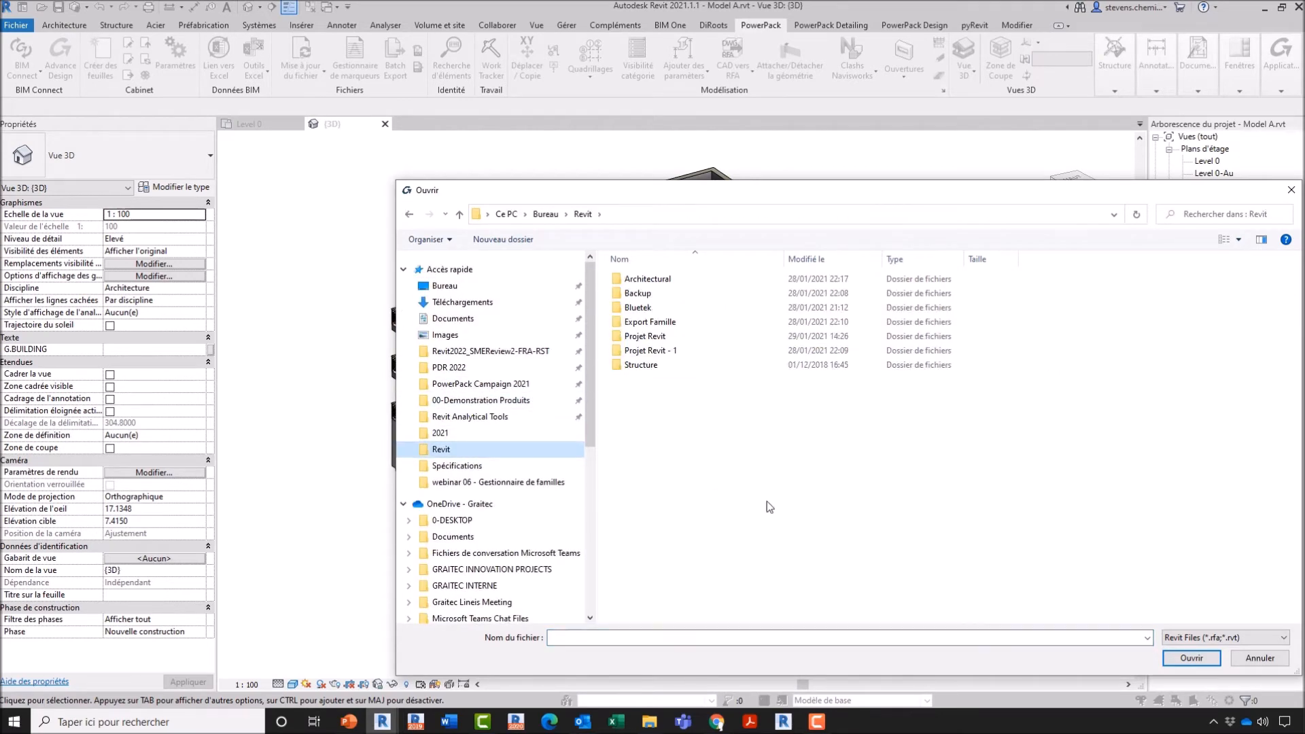
double_click(653, 338)
left_click(678, 293)
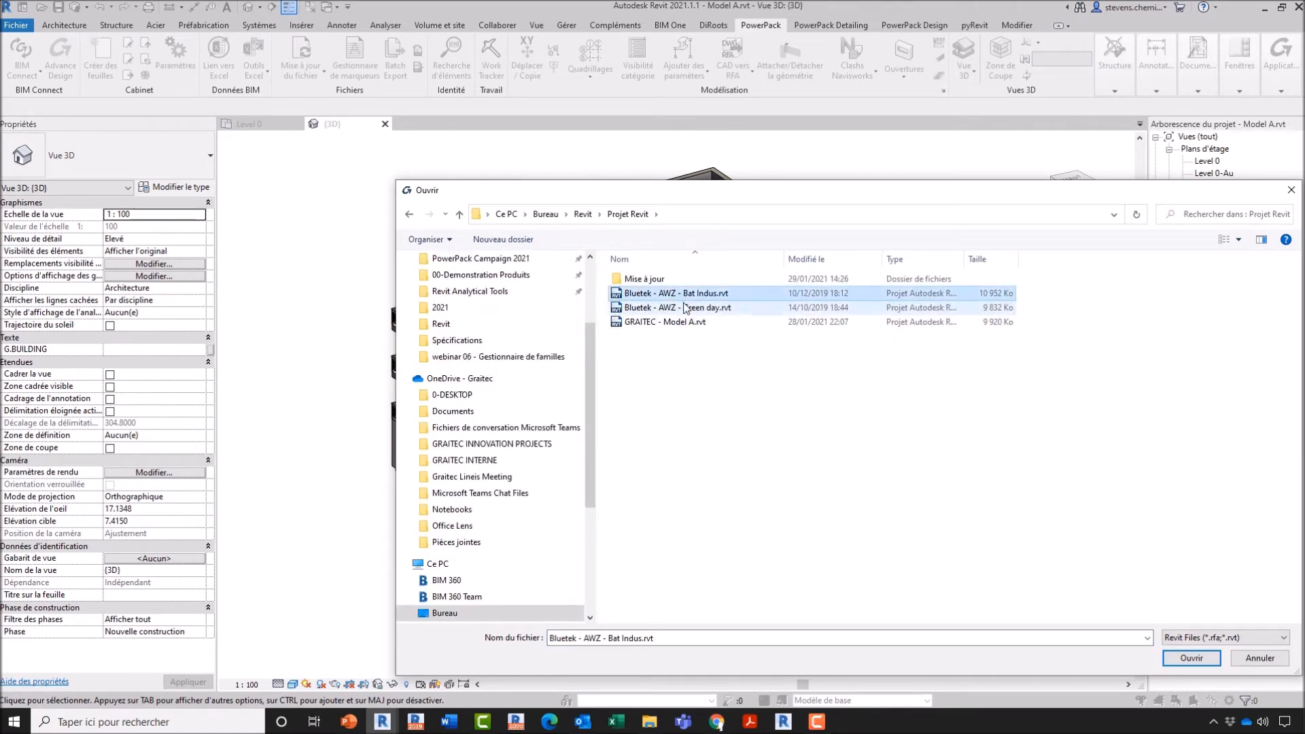
left_click(680, 308, "shift")
left_click(1191, 658)
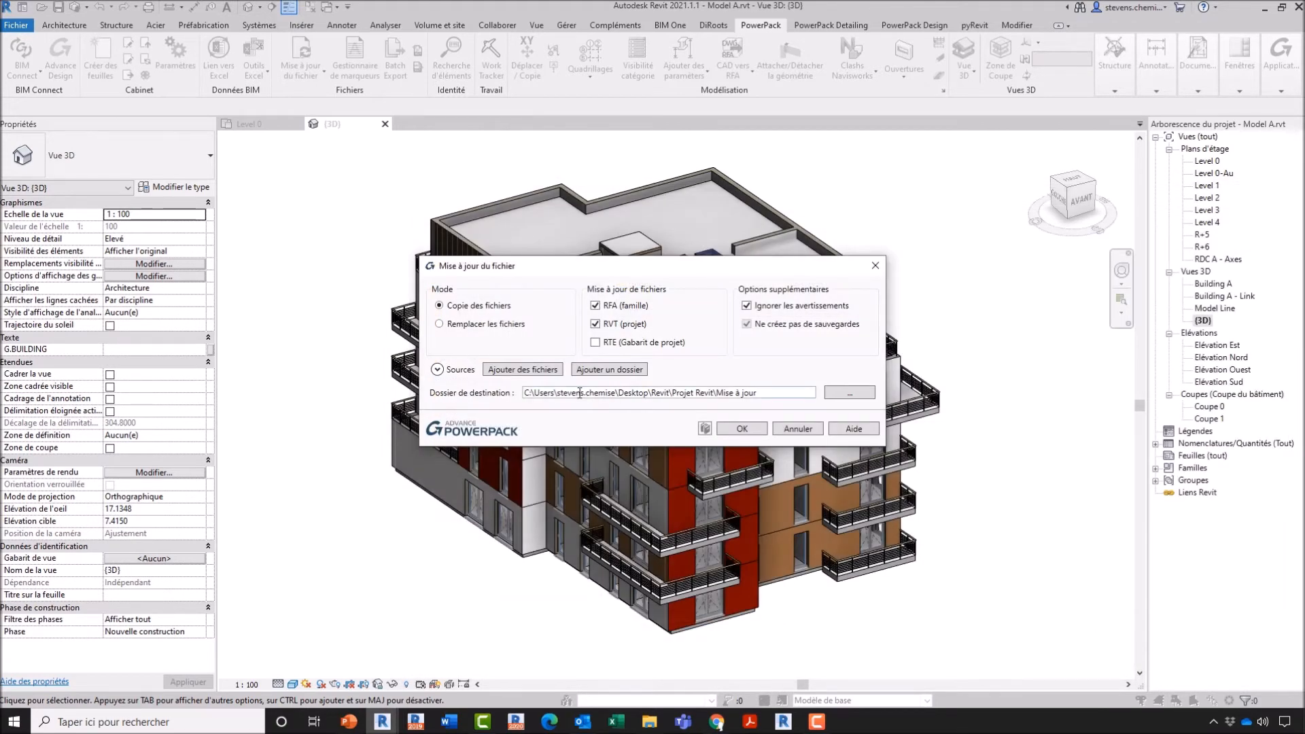
left_click(437, 369)
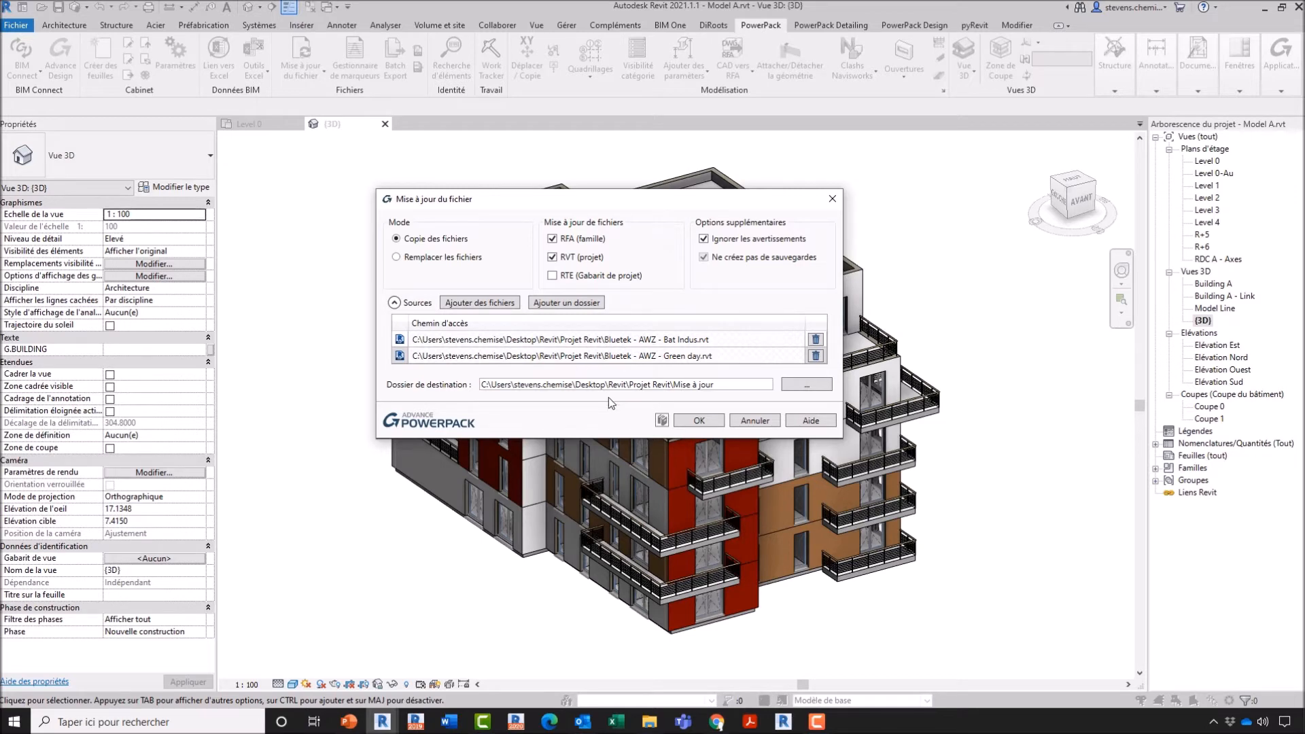
Start adding a source folder to the file update and select Bluetek inside the desktop's Revit folder.
left_click(573, 301)
left_click(348, 385)
left_click(360, 426)
left_click(397, 427)
In File Explorer, open the Bluetek folder inside Revit and examine its files with their full names readable.
left_click(649, 722)
mouse_move(659, 680)
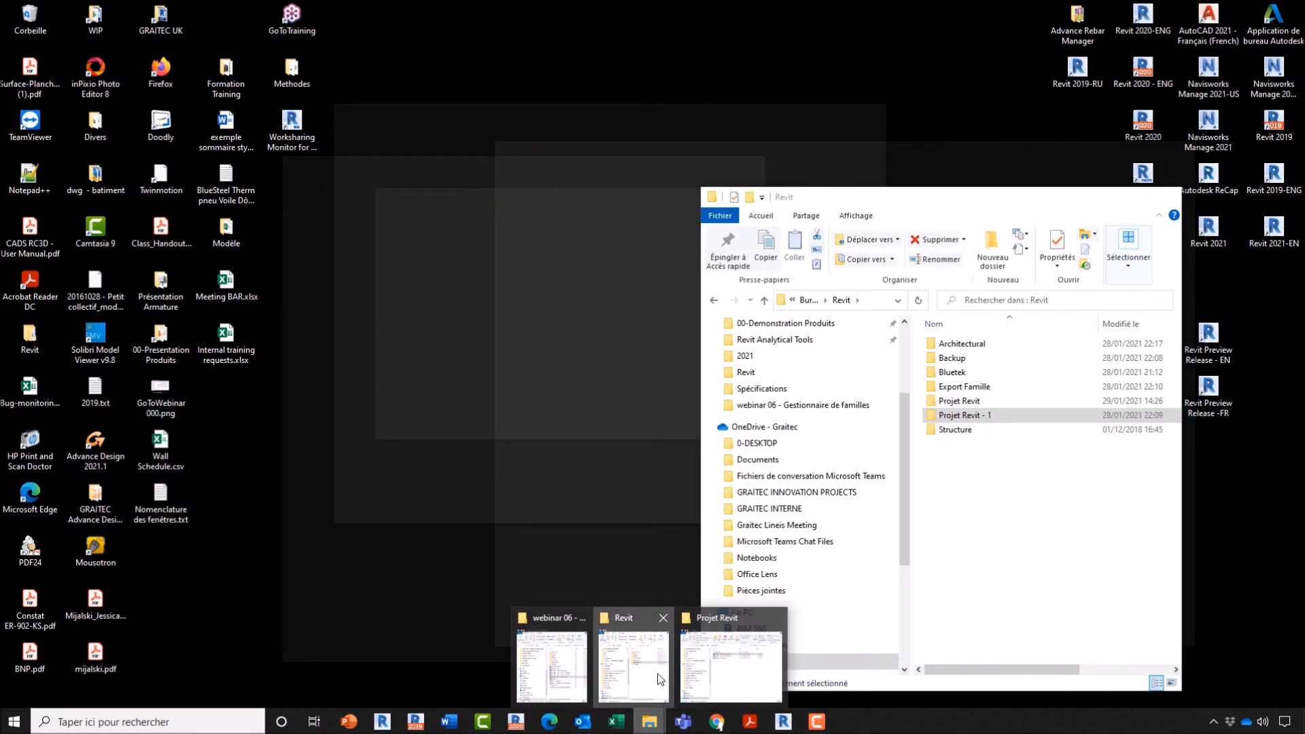
left_click(658, 679)
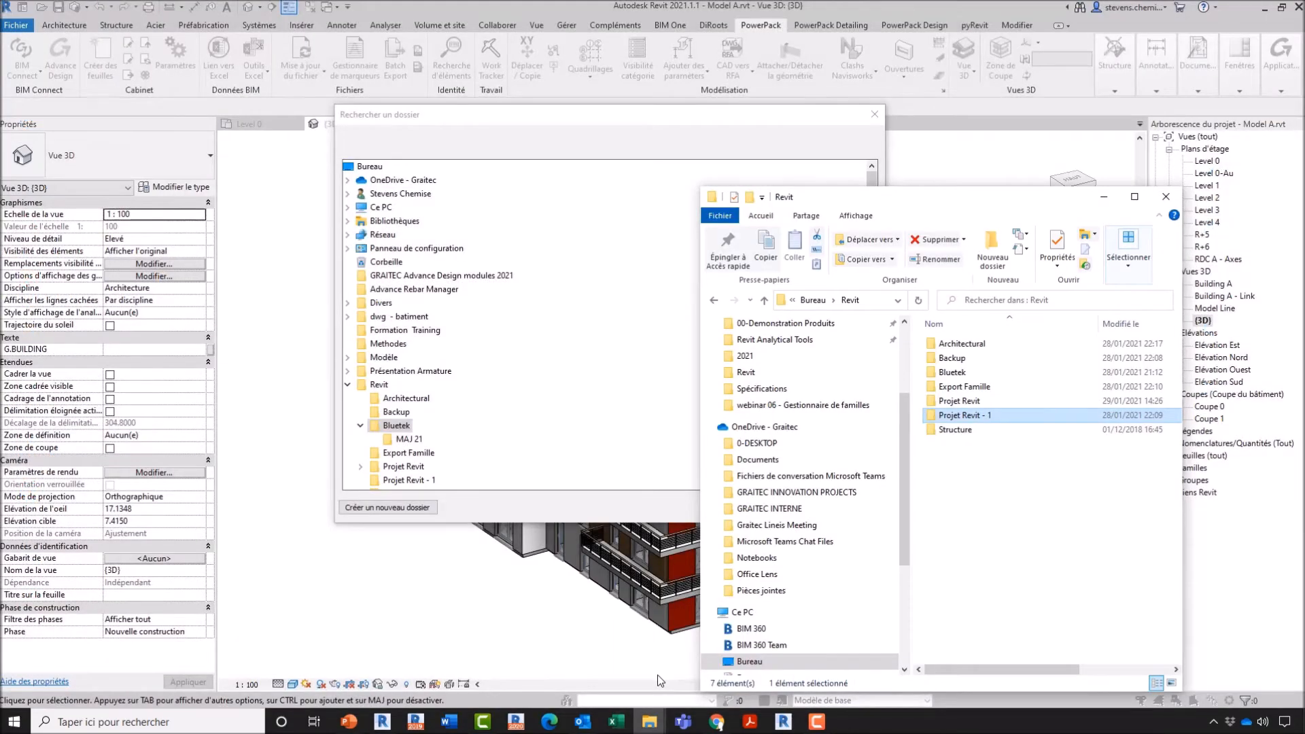
left_click(960, 373)
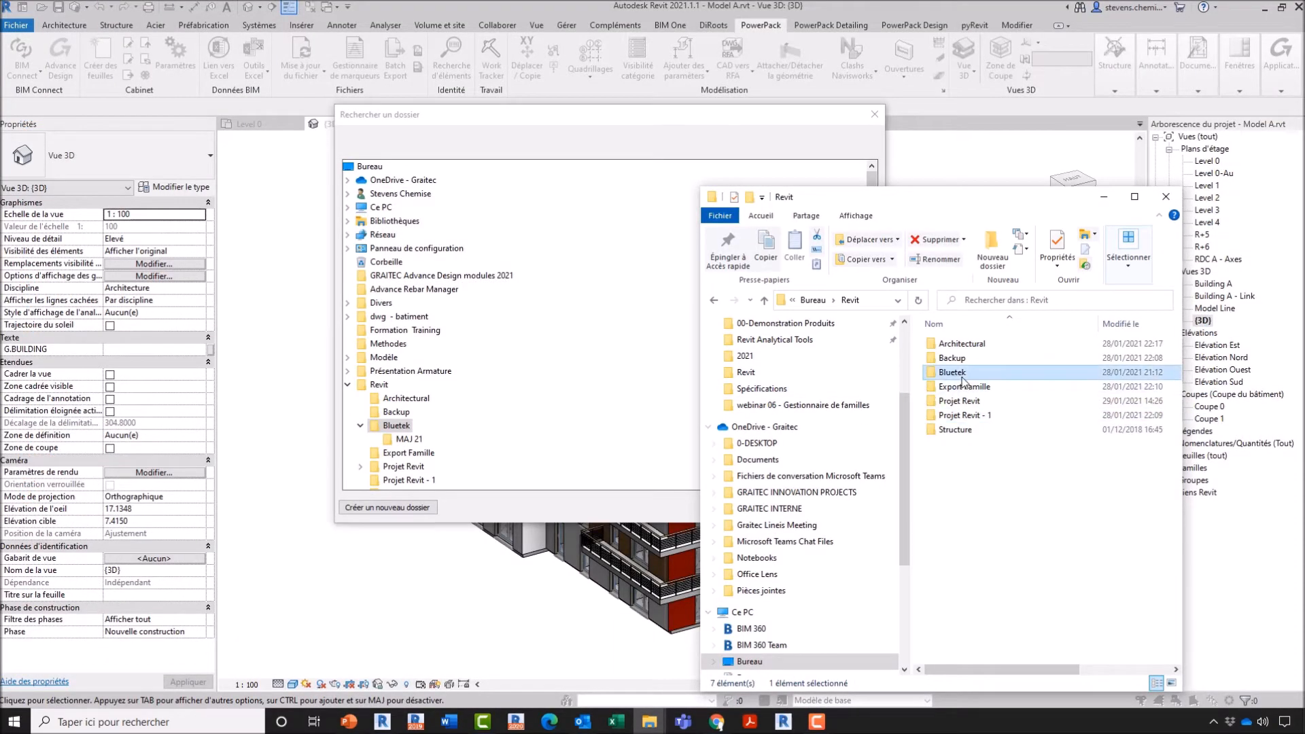
double_click(962, 379)
left_click_drag(960, 204, 896, 194)
left_click_drag(681, 110, 595, 107)
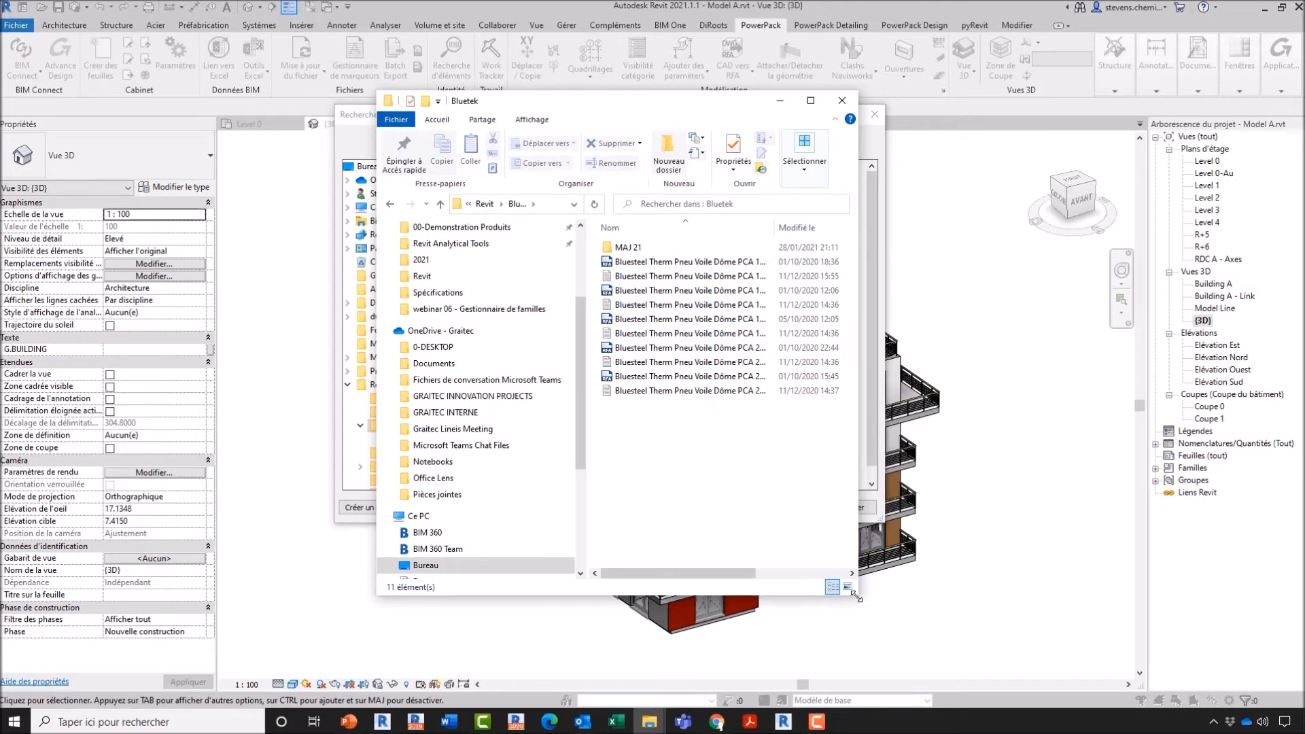
left_click_drag(859, 601, 1121, 661)
left_click_drag(776, 227, 935, 227)
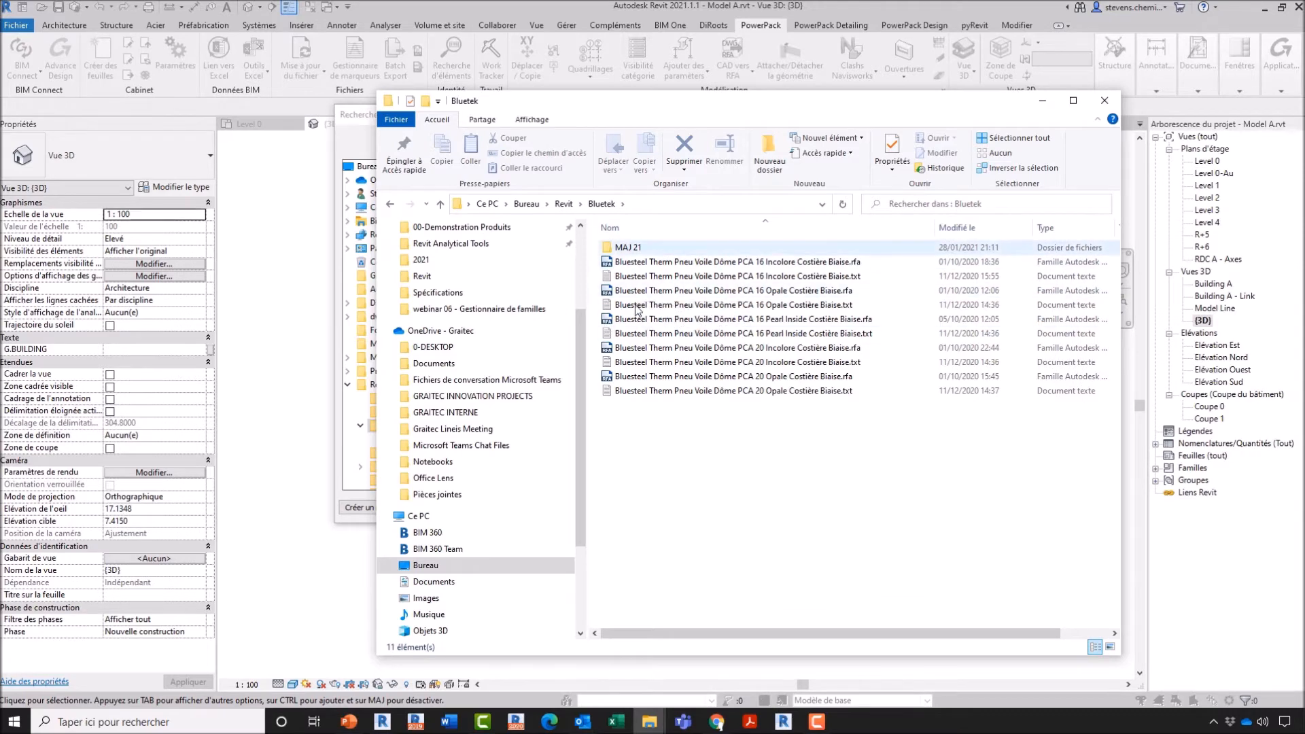
Check the MAJ 21 subfolder of Bluetek, delete it and minimize File Explorer to return to the folder selection.
left_click(644, 249)
double_click(645, 249)
left_click(602, 204)
key("Delete")
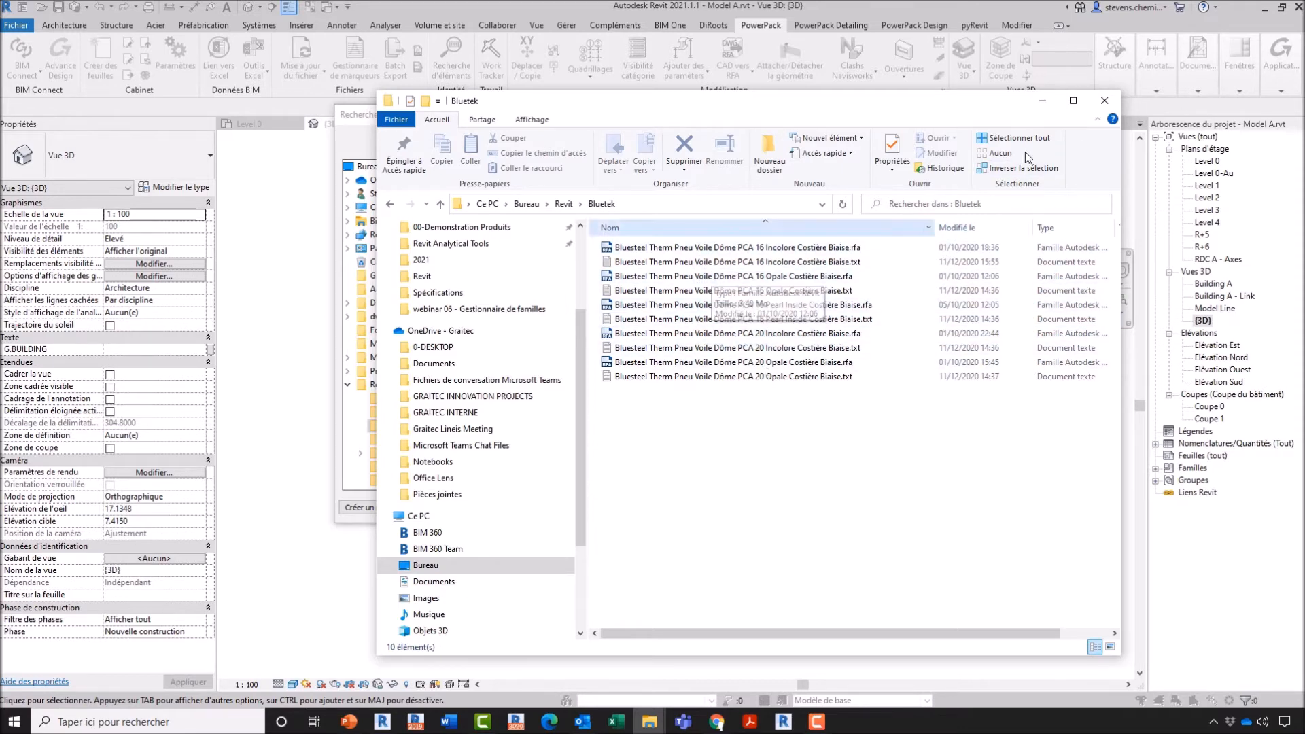
left_click(1044, 101)
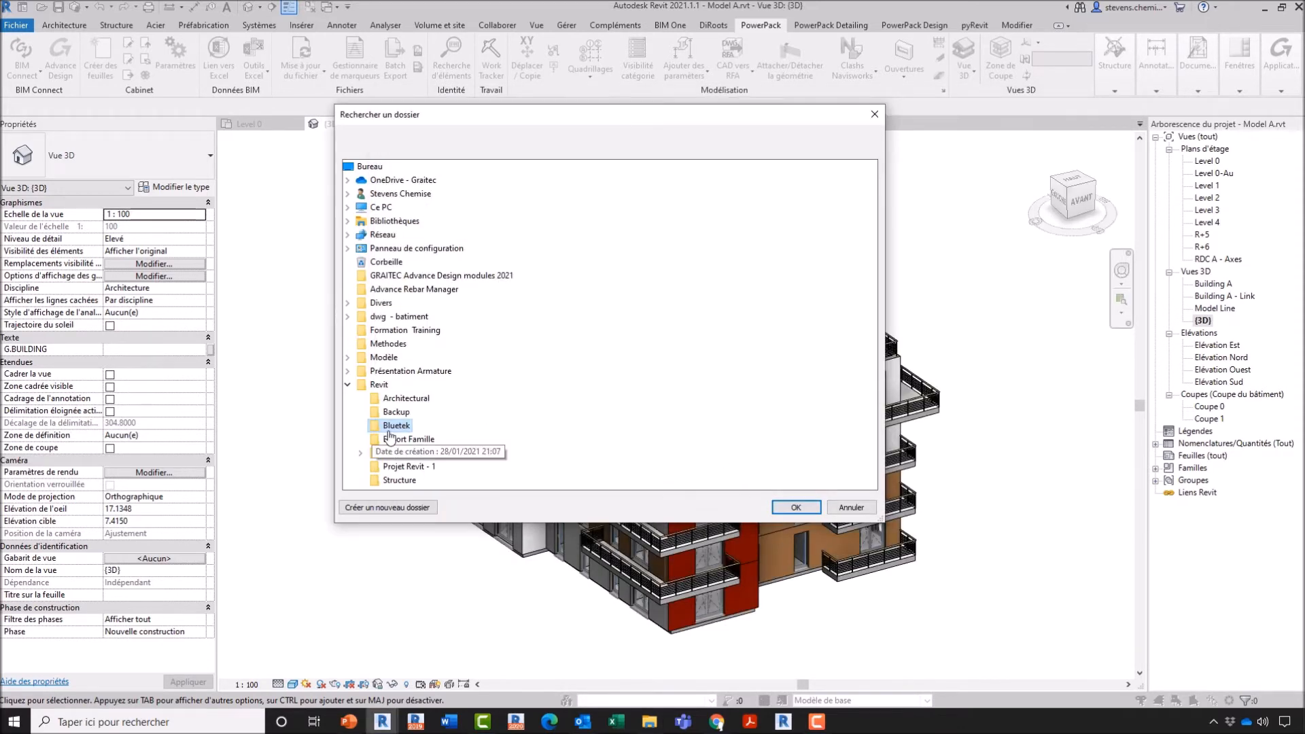
Add the Bluetek folder as an update source and run the file update.
left_click(797, 507)
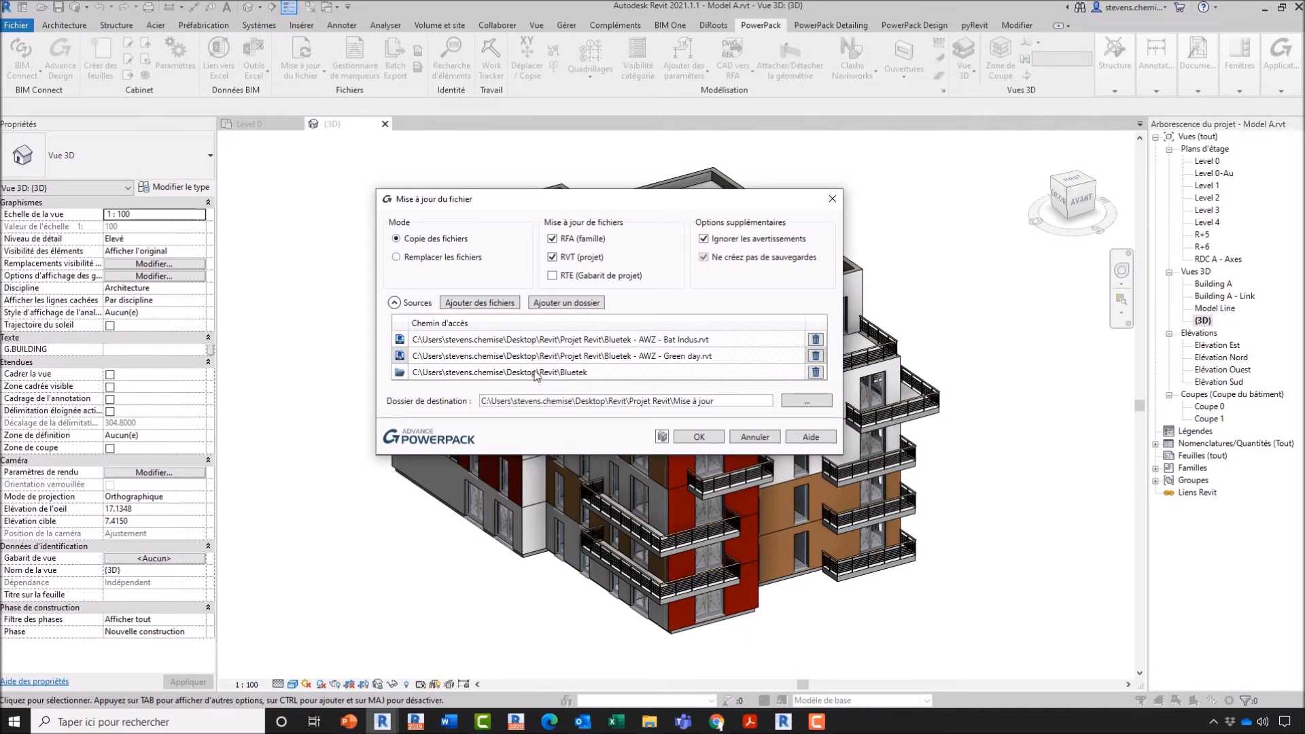
left_click(700, 437)
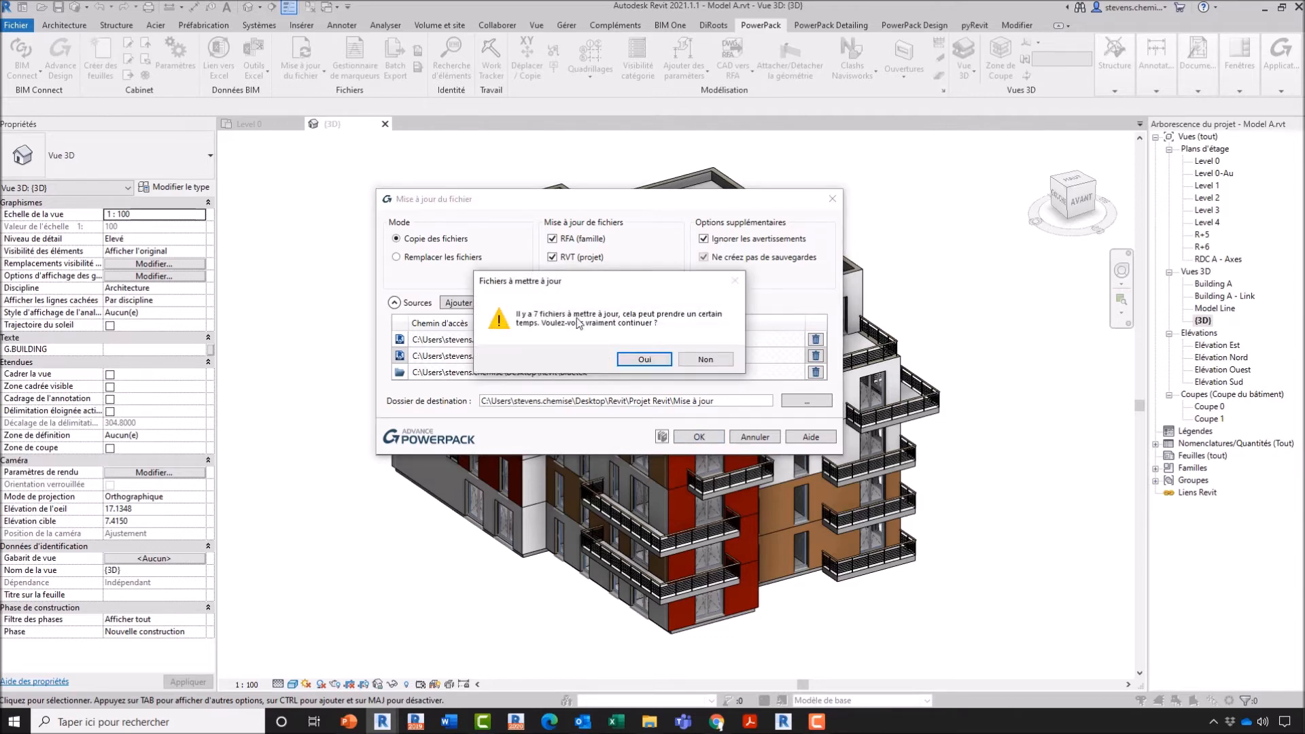
left_click(657, 362)
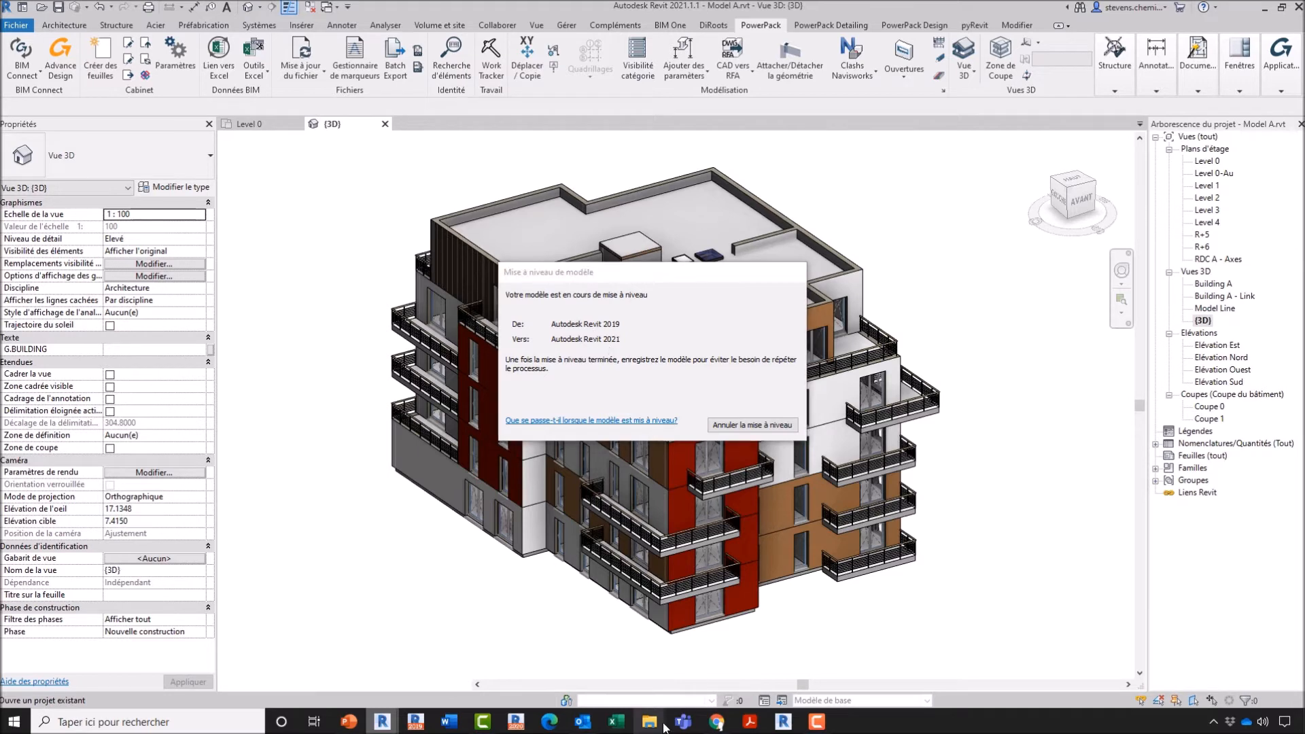
In File Explorer, open the Mise à jour folder inside Projet Revit and monitor the updated files, widening the name column.
mouse_move(649, 726)
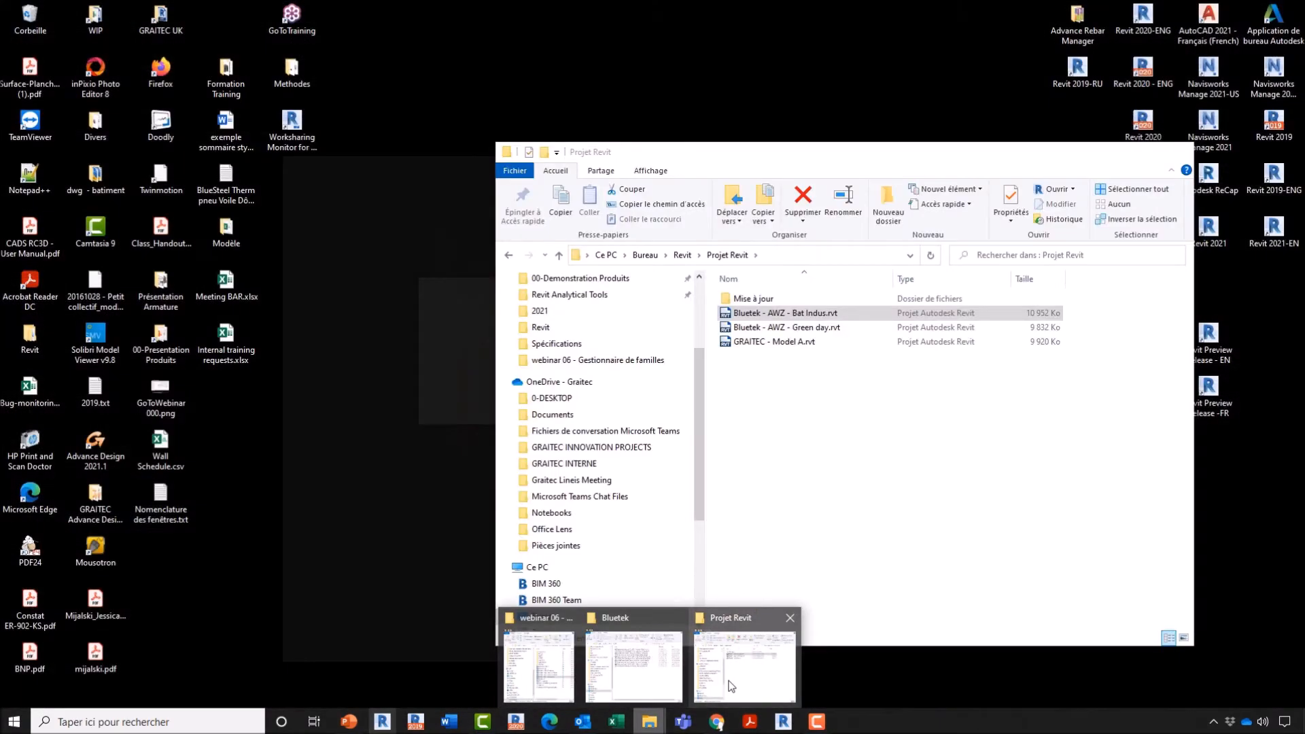
left_click(730, 662)
double_click(754, 298)
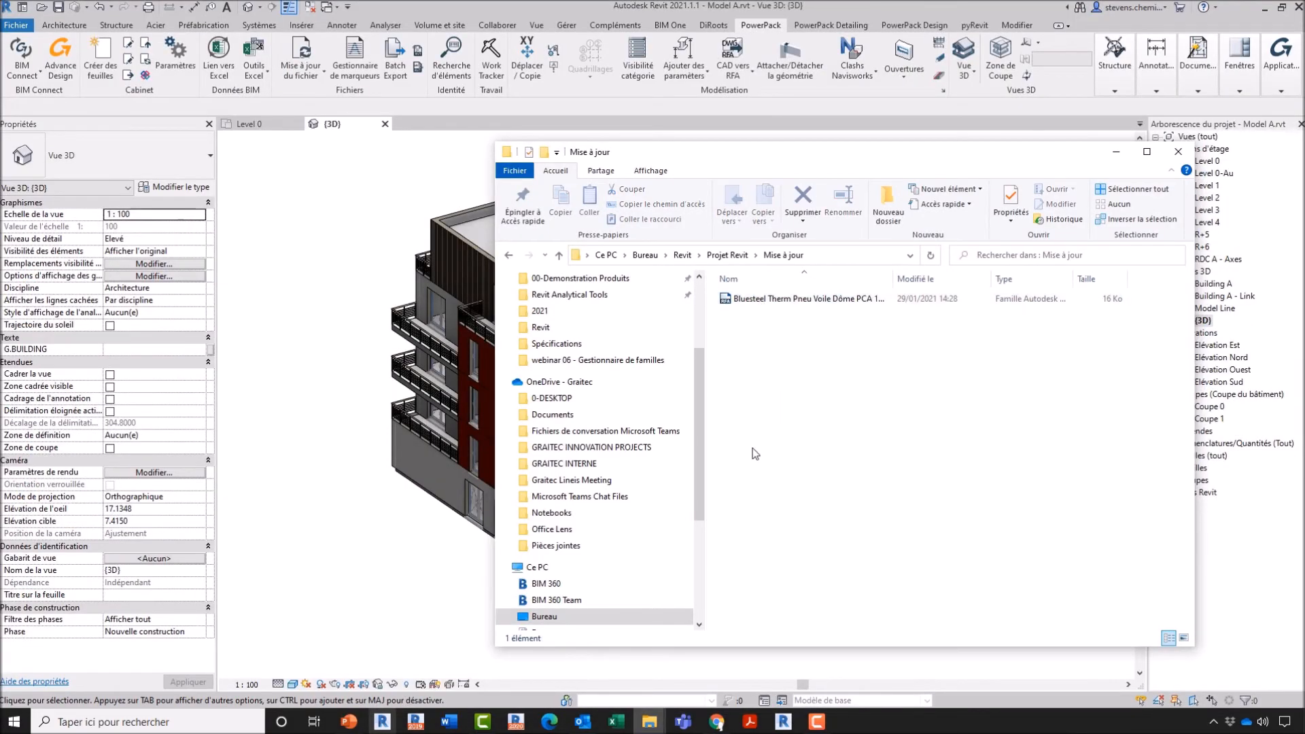
left_click_drag(892, 278, 1058, 279)
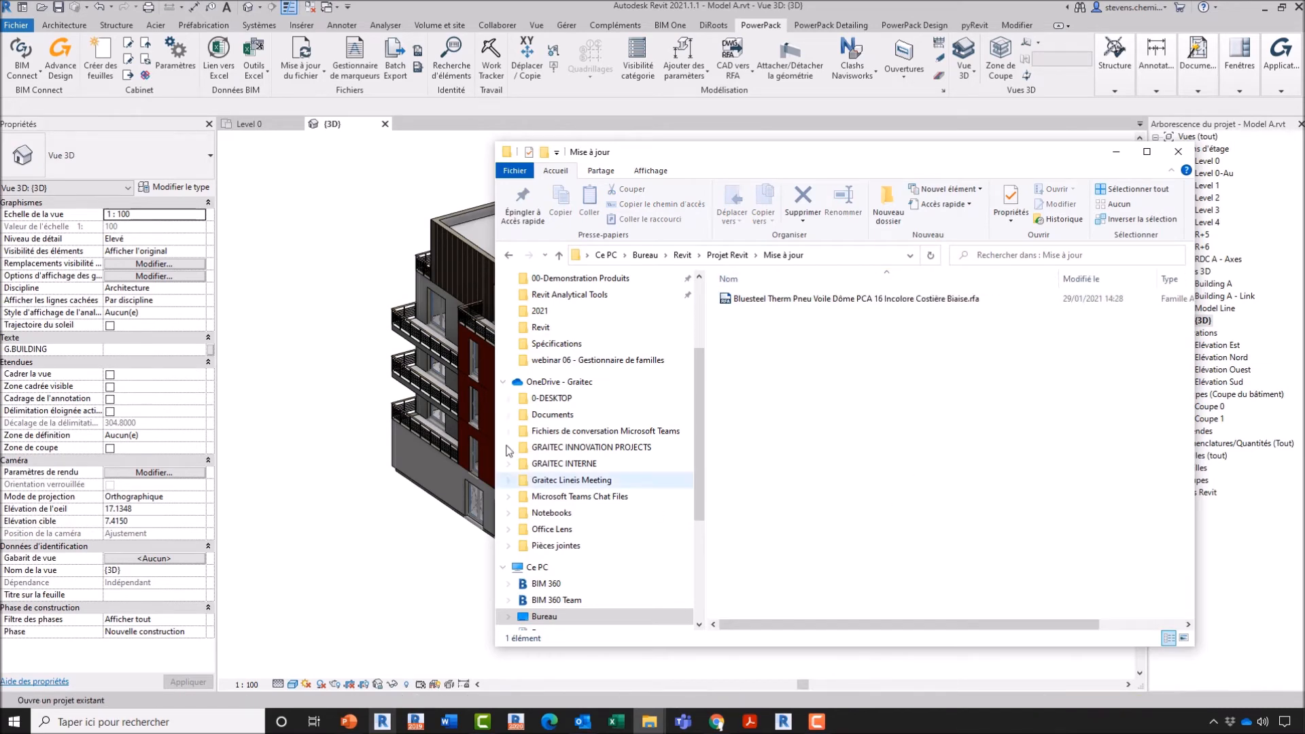
left_click_drag(493, 411, 700, 414)
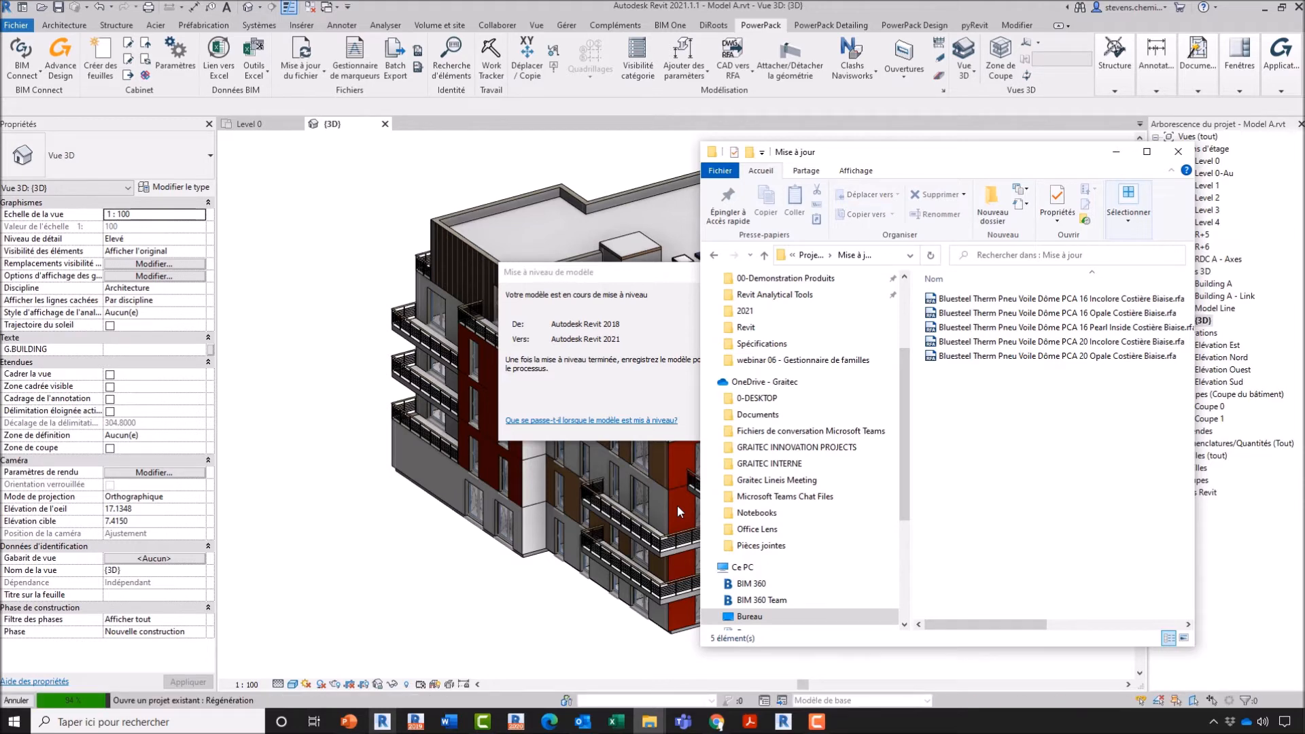
left_click_drag(697, 430, 477, 431)
left_click_drag(991, 390, 663, 392)
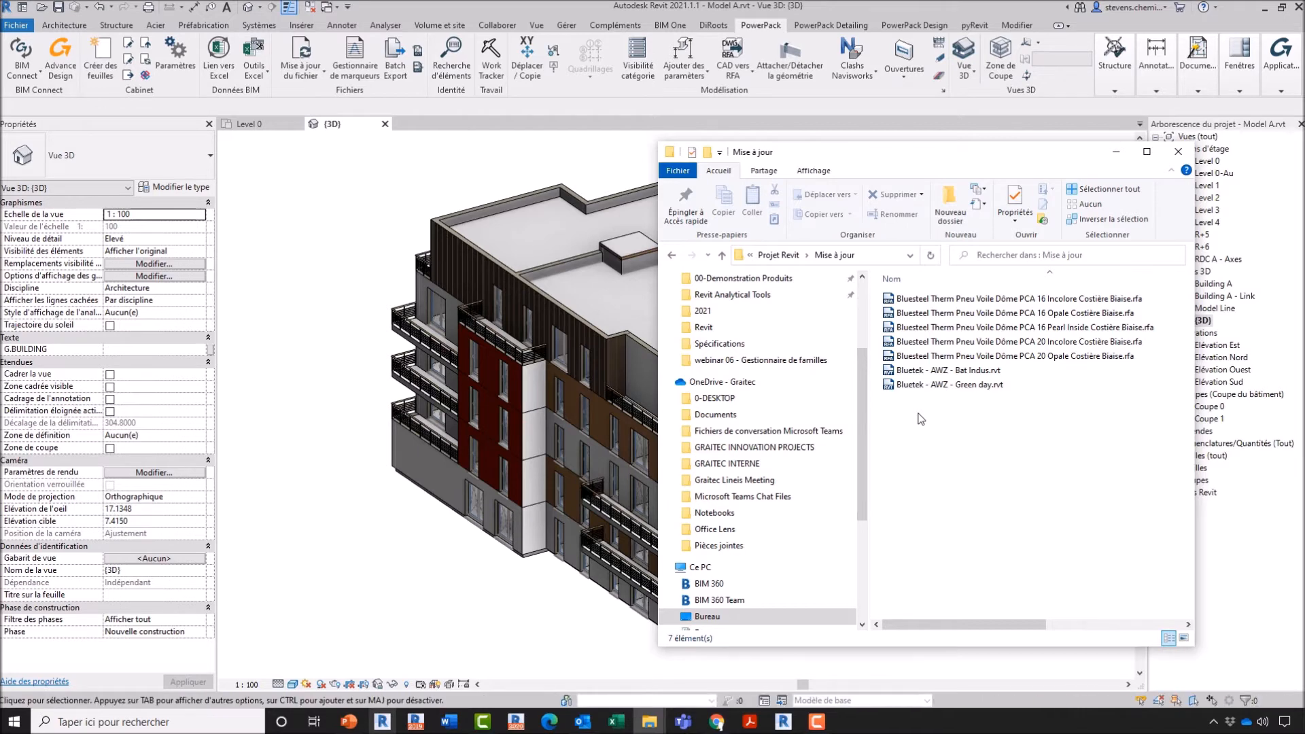
Dismiss the conversion message, review the updated families and projects in the Mise à jour folder and return to Revit.
left_click_drag(808, 155, 994, 129)
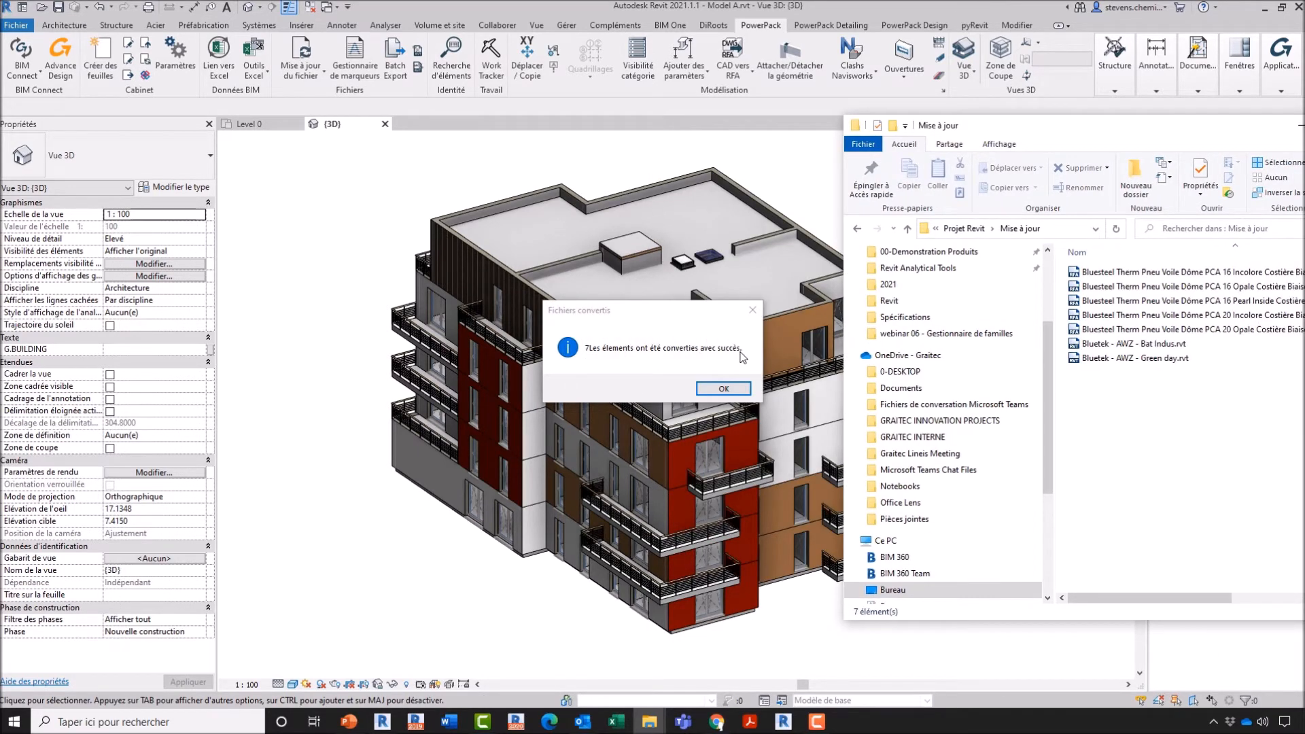
left_click(721, 389)
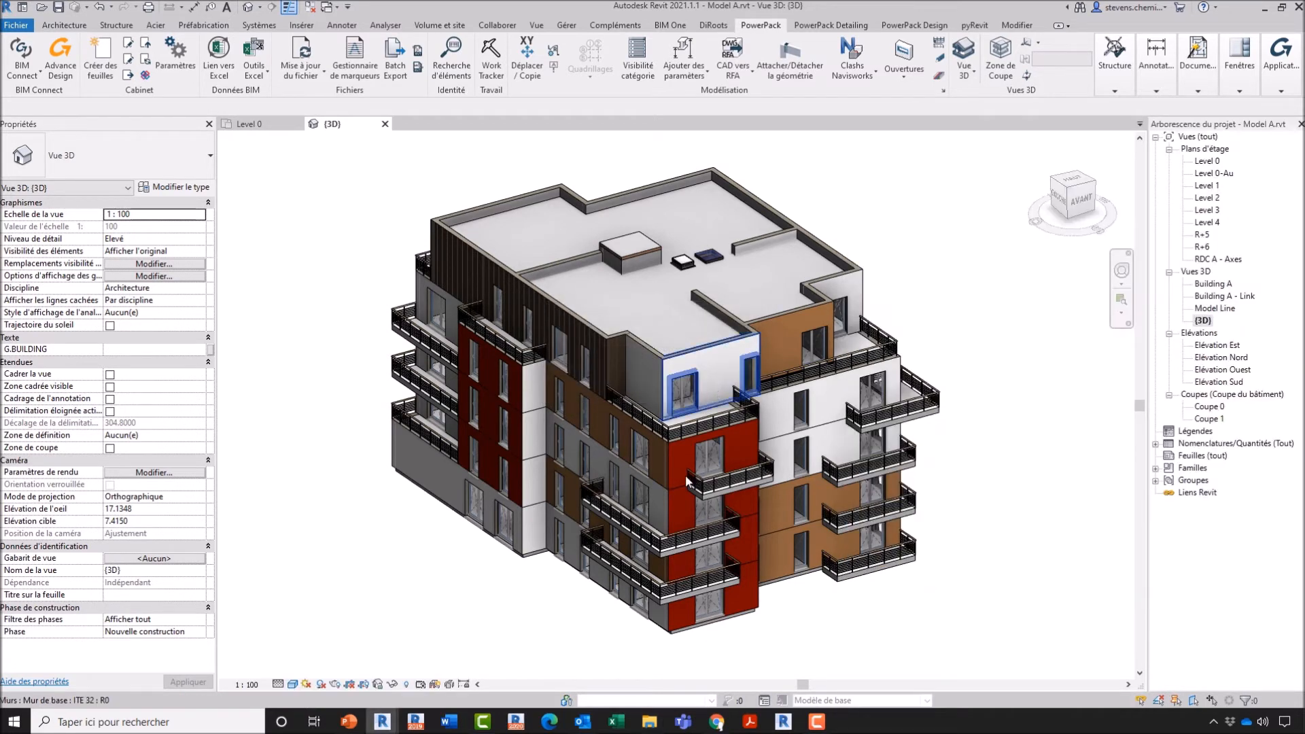
mouse_move(649, 722)
left_click(764, 683)
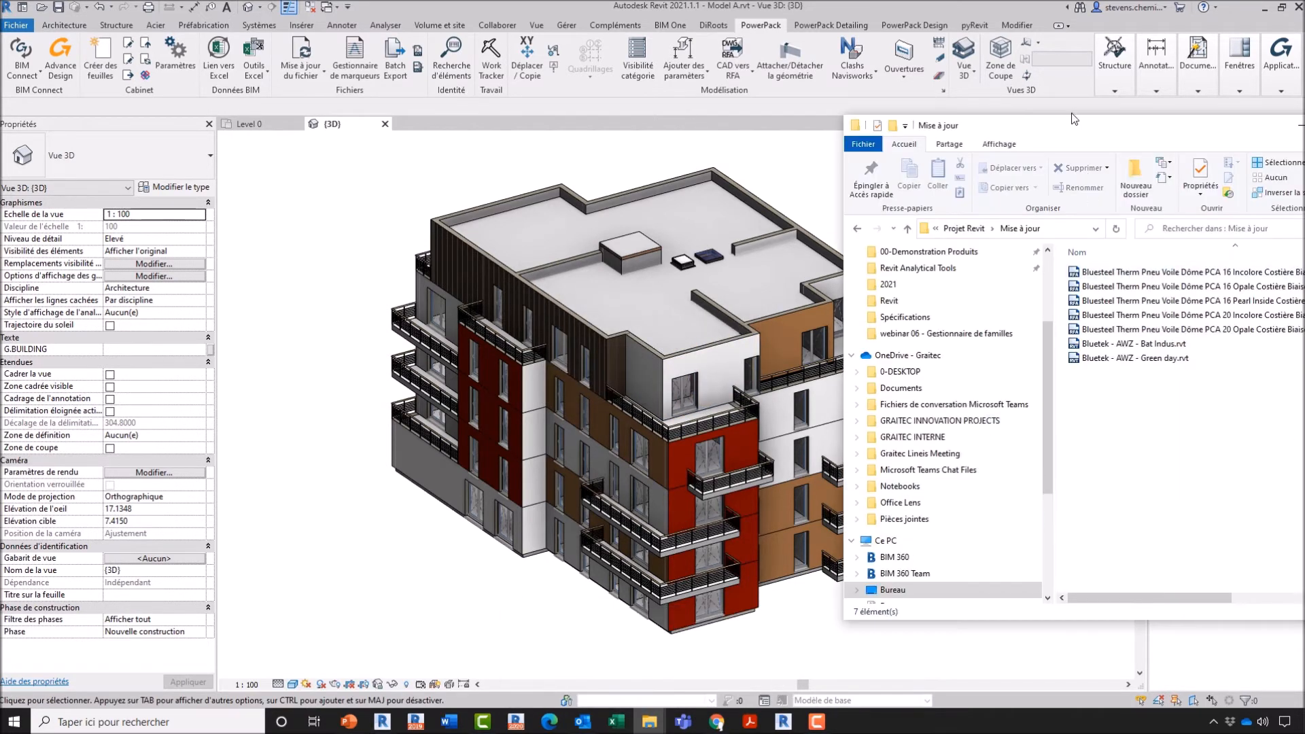
left_click_drag(1081, 119, 464, 182)
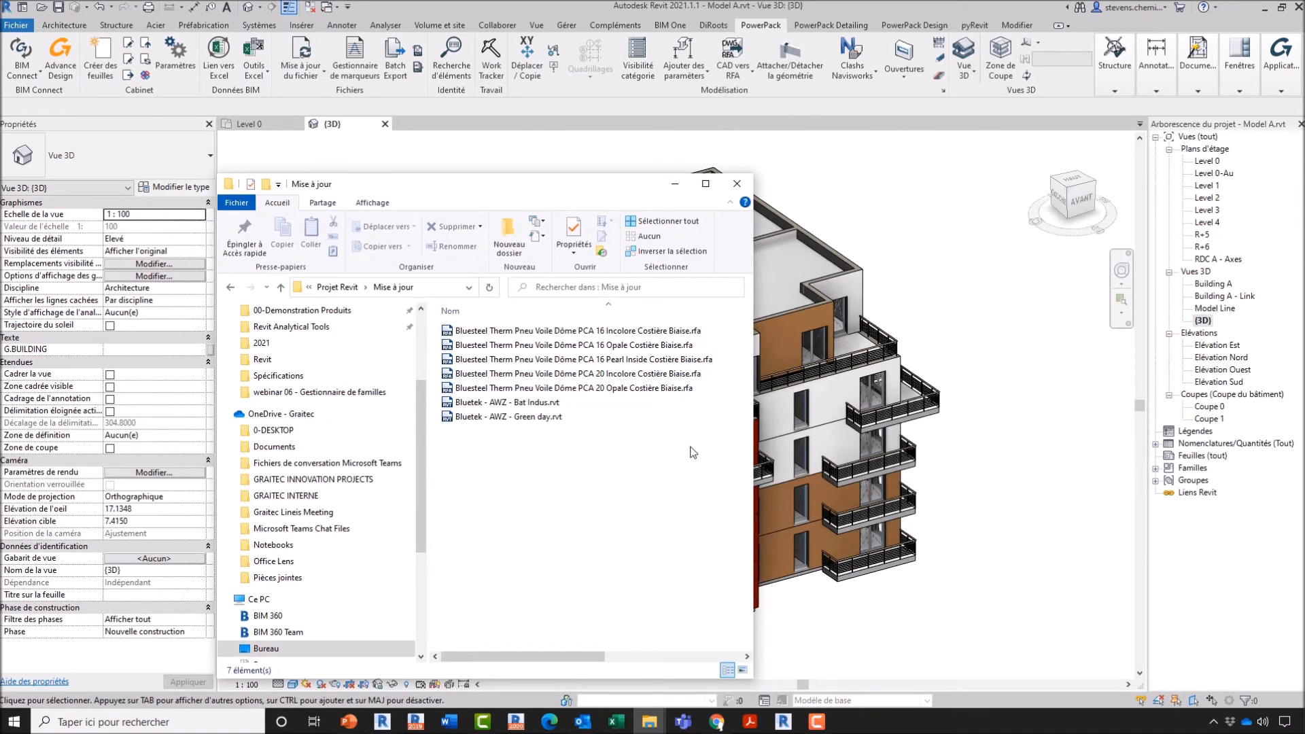
left_click_drag(795, 401, 766, 402)
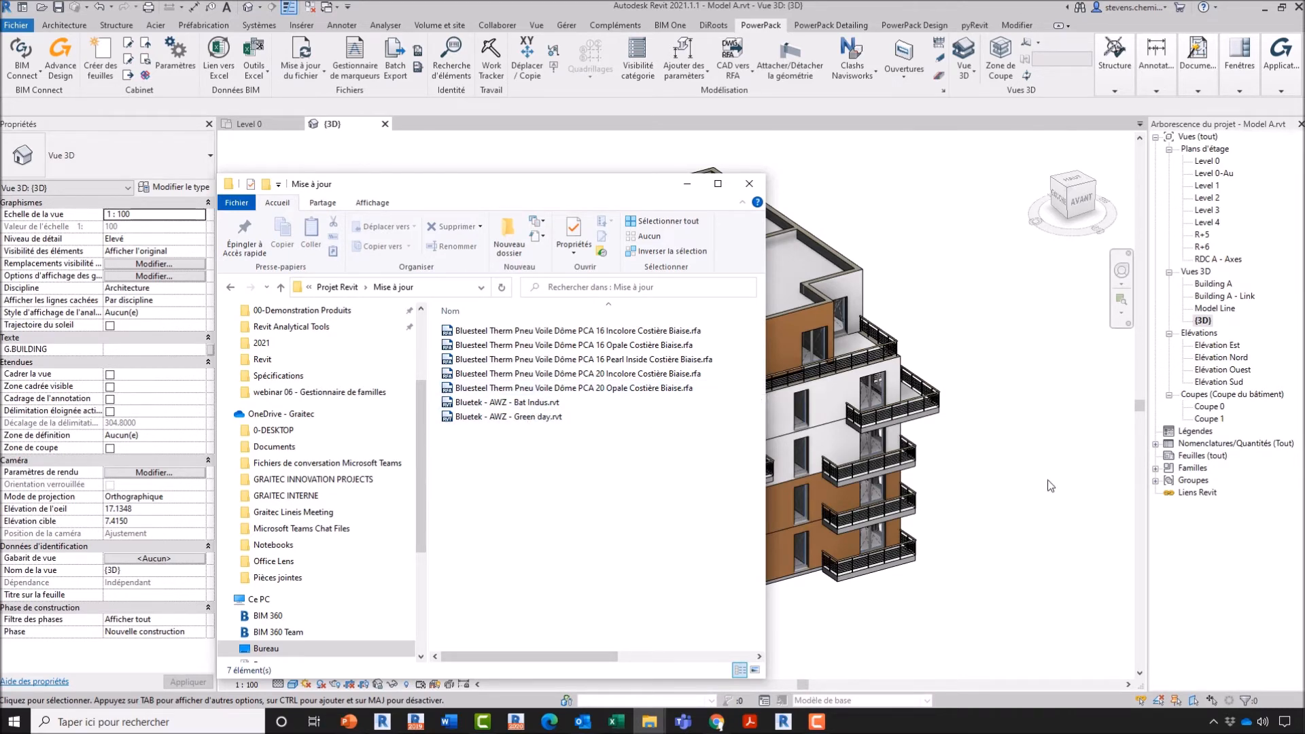
left_click(1009, 481)
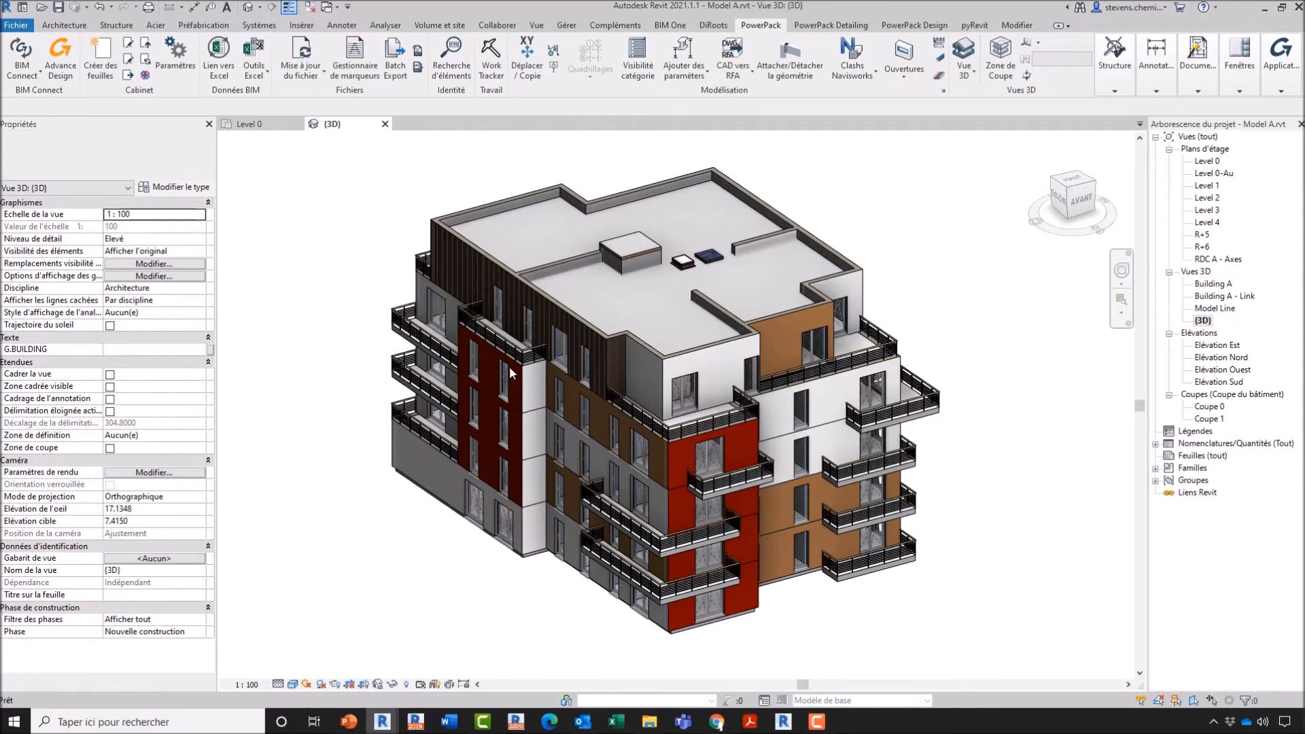
Open the Export Famille command to examine its destination and family category options, and close it without exporting.
left_click(311, 76)
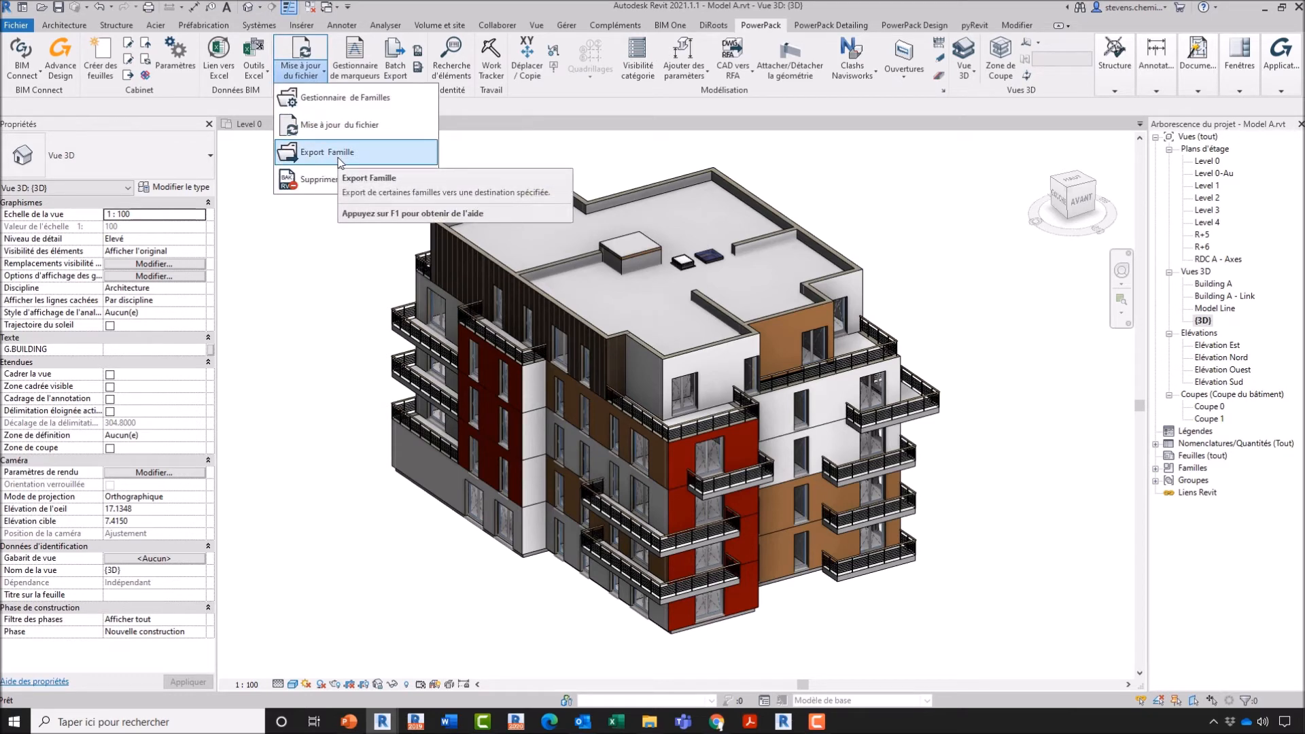
left_click(333, 160)
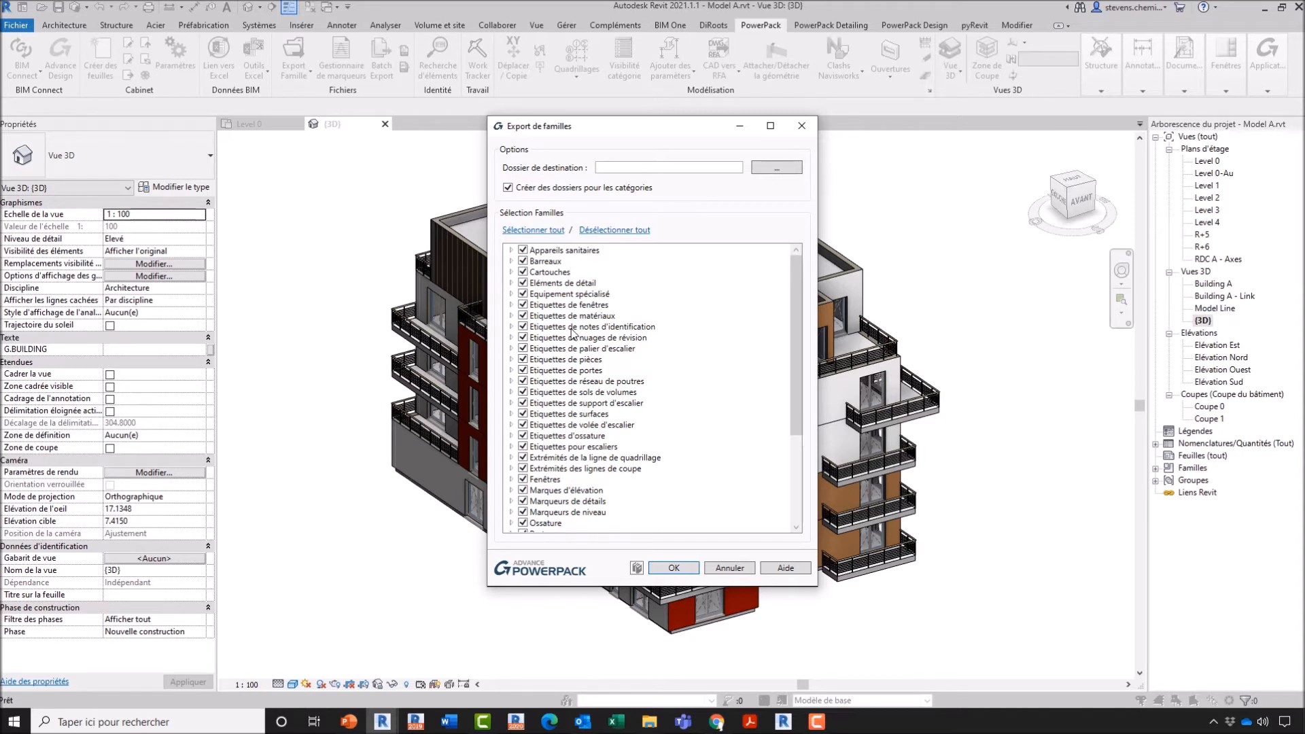
key("Escape")
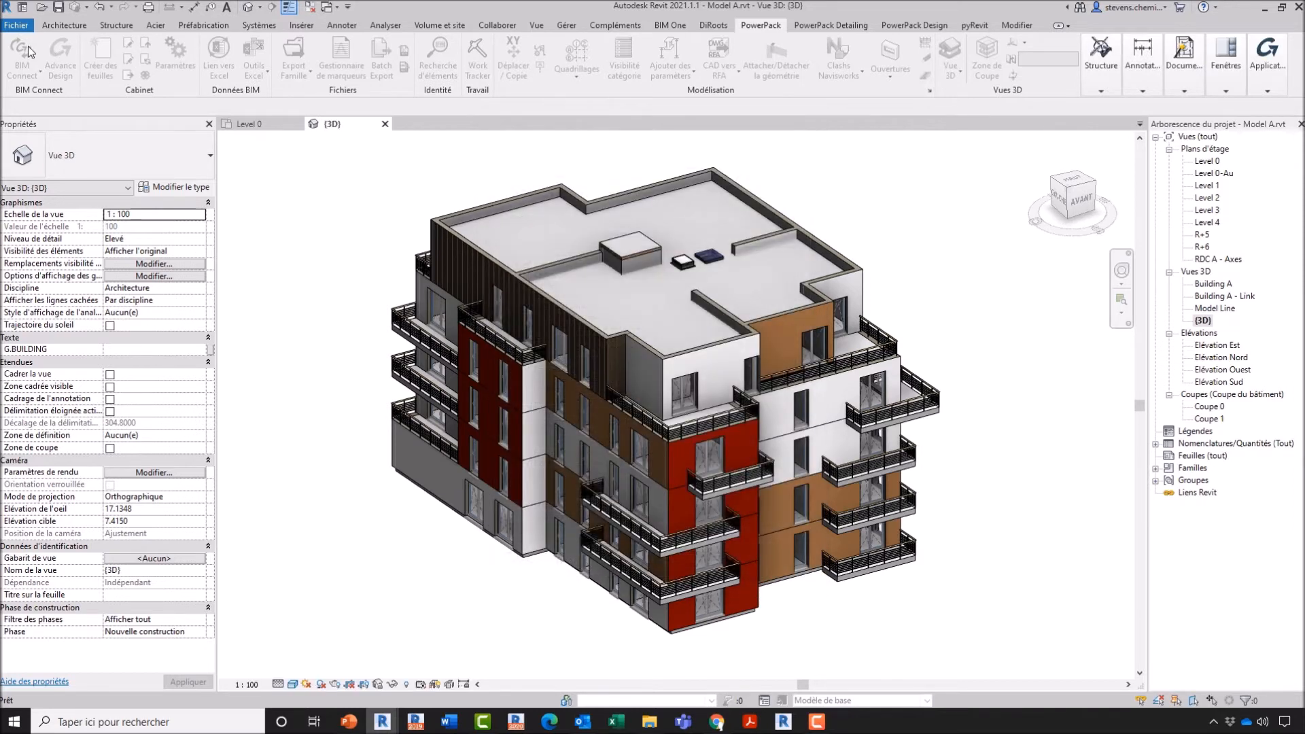
Start saving families to a library with Revit's own command and review the family list, keeping <Toutes les familles> selected.
left_click(16, 26)
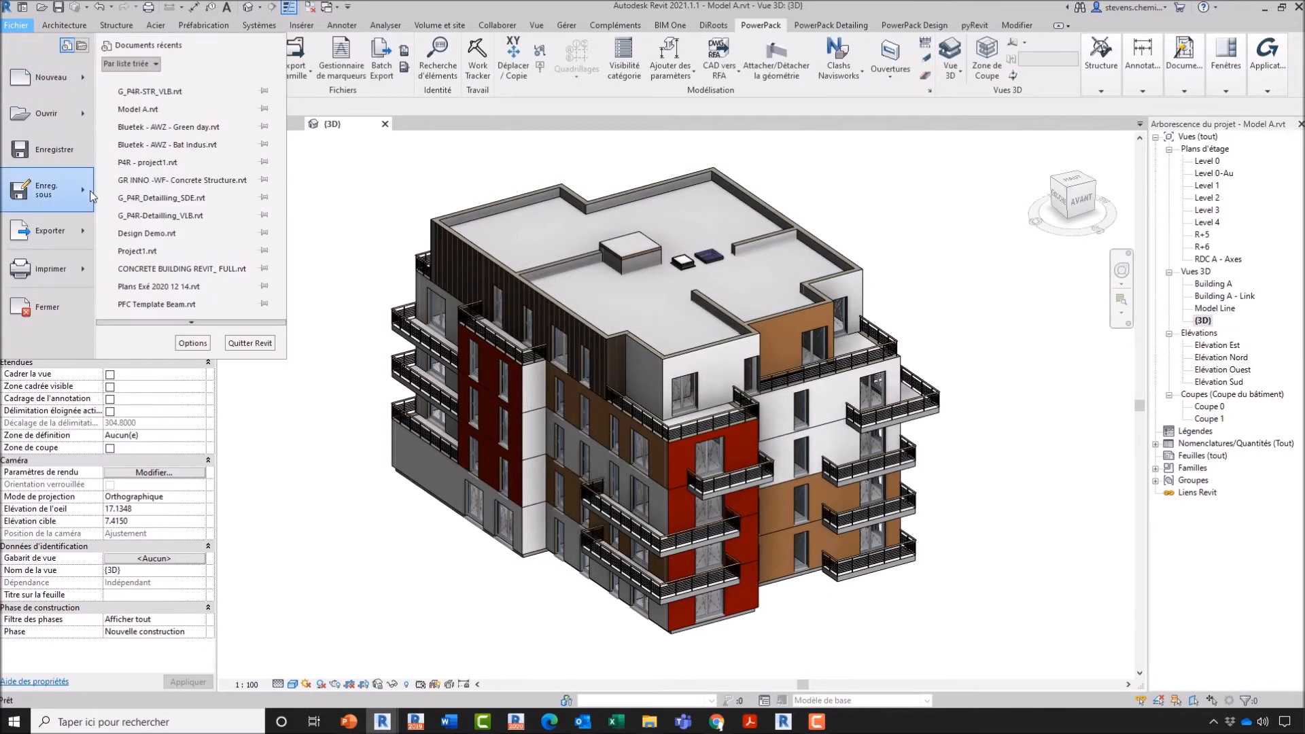
mouse_move(86, 204)
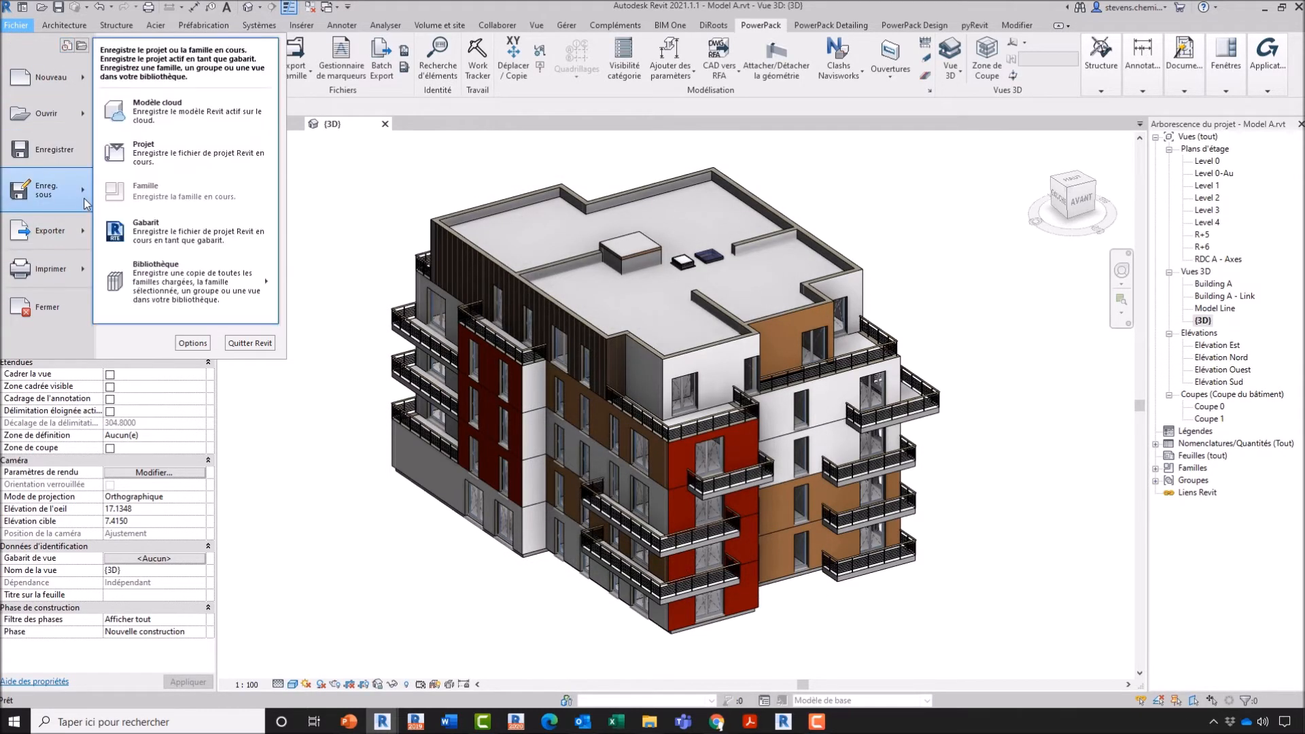
mouse_move(262, 292)
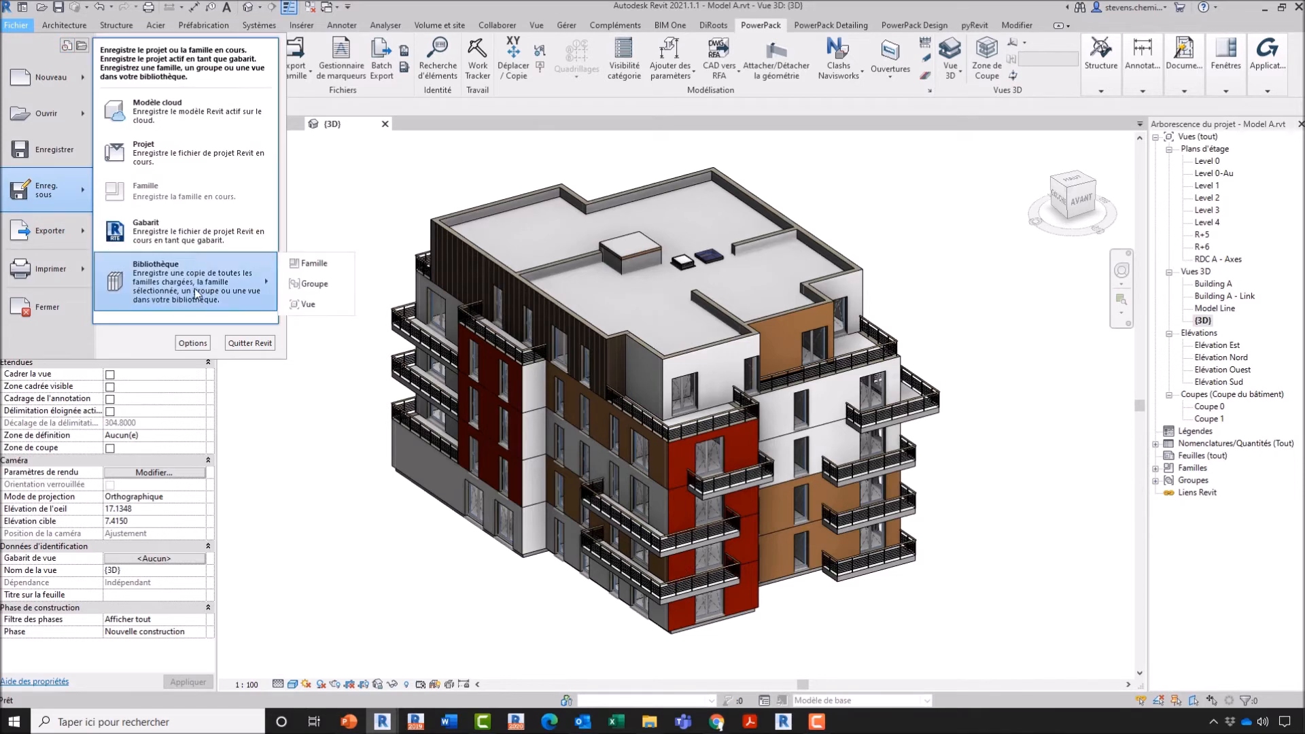
left_click(315, 269)
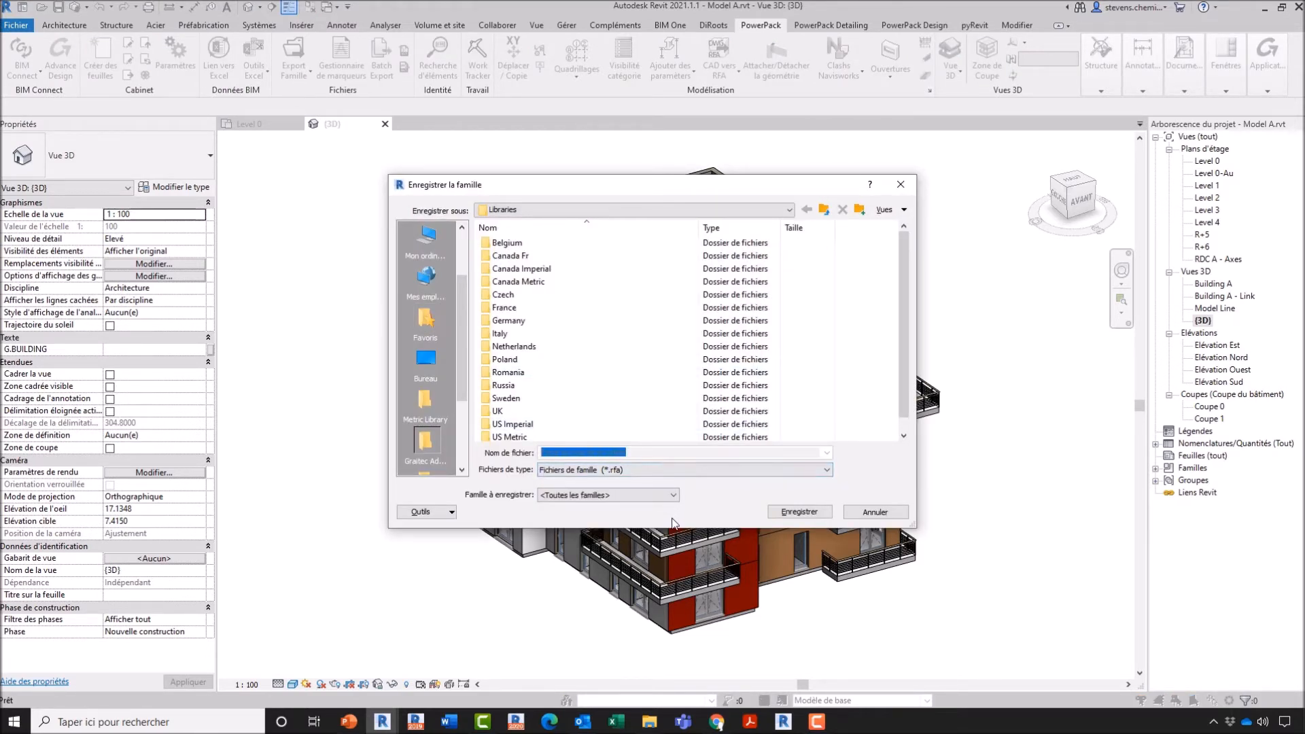
left_click(639, 494)
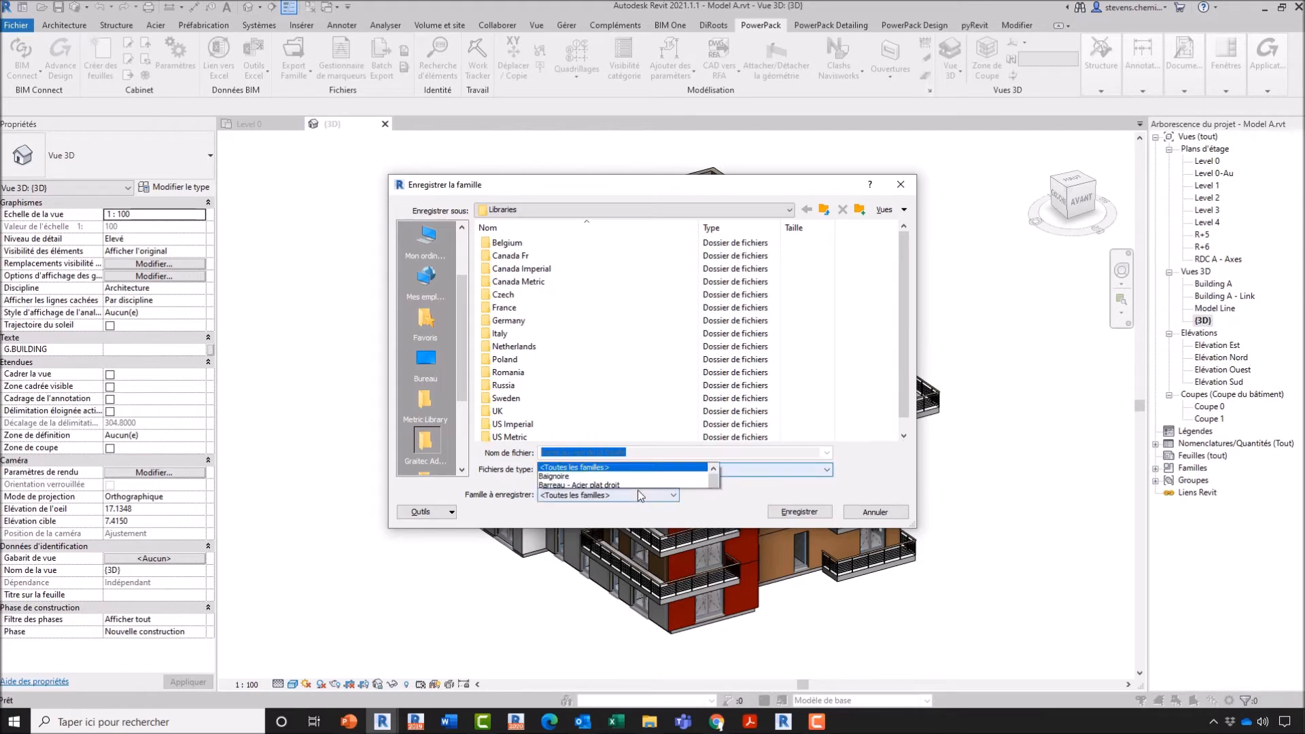
left_click_drag(714, 268, 683, 237)
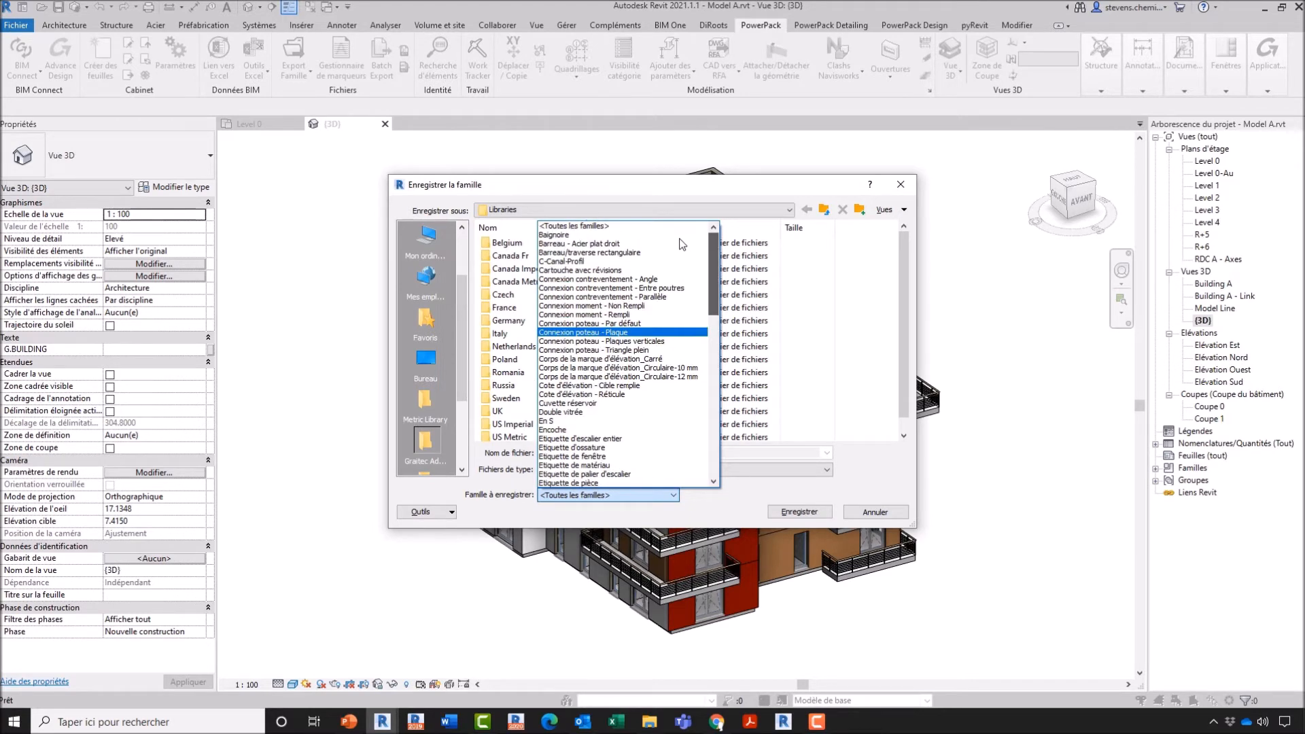
left_click(563, 227)
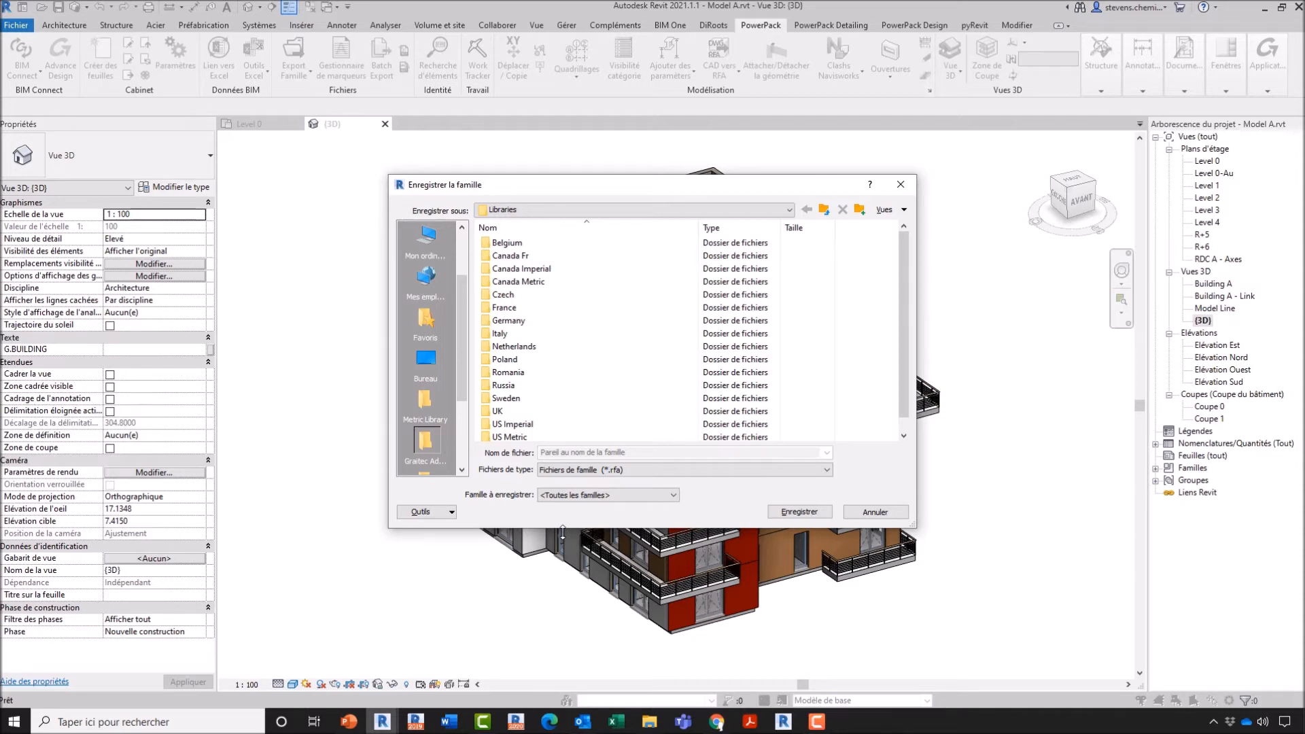
Choose G_CH FIXE as the single family to save, and replace that choice with PF 1V - 1 Volet.
left_click(586, 495)
scroll(588, 435, "down", 1)
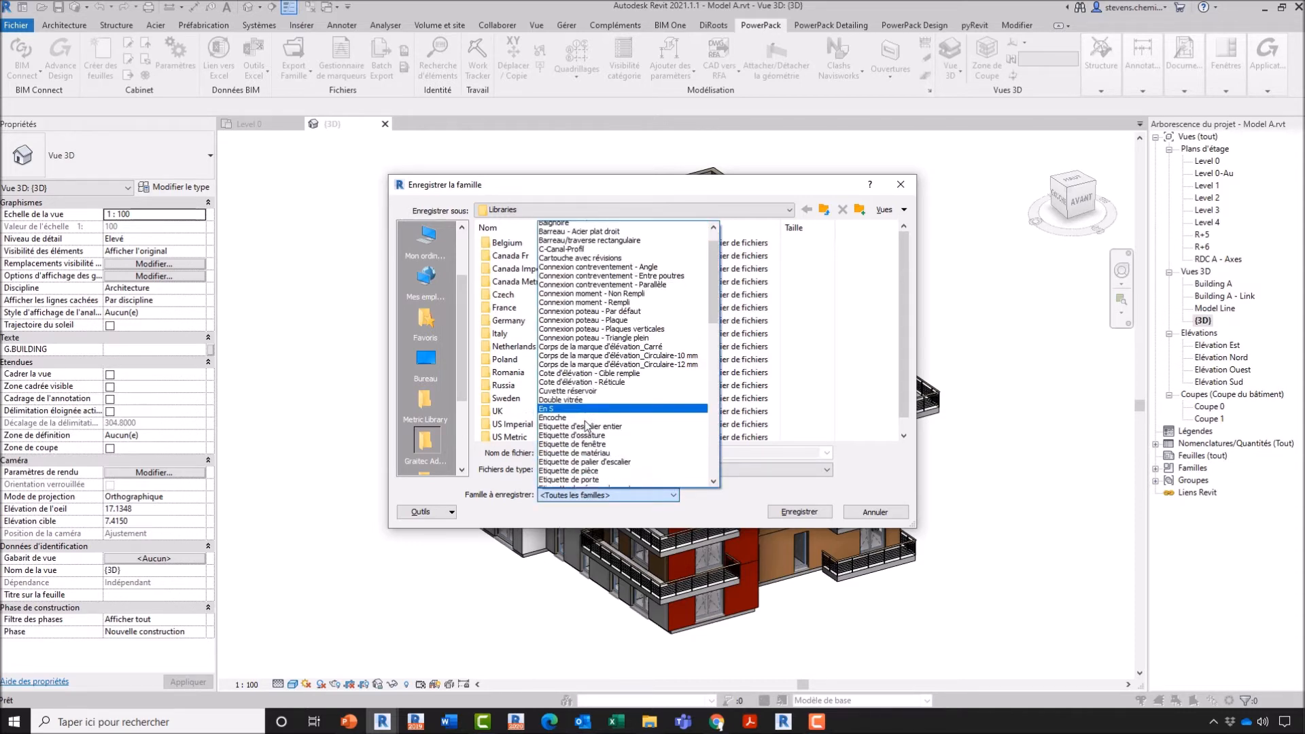
scroll(639, 309, "down", 13)
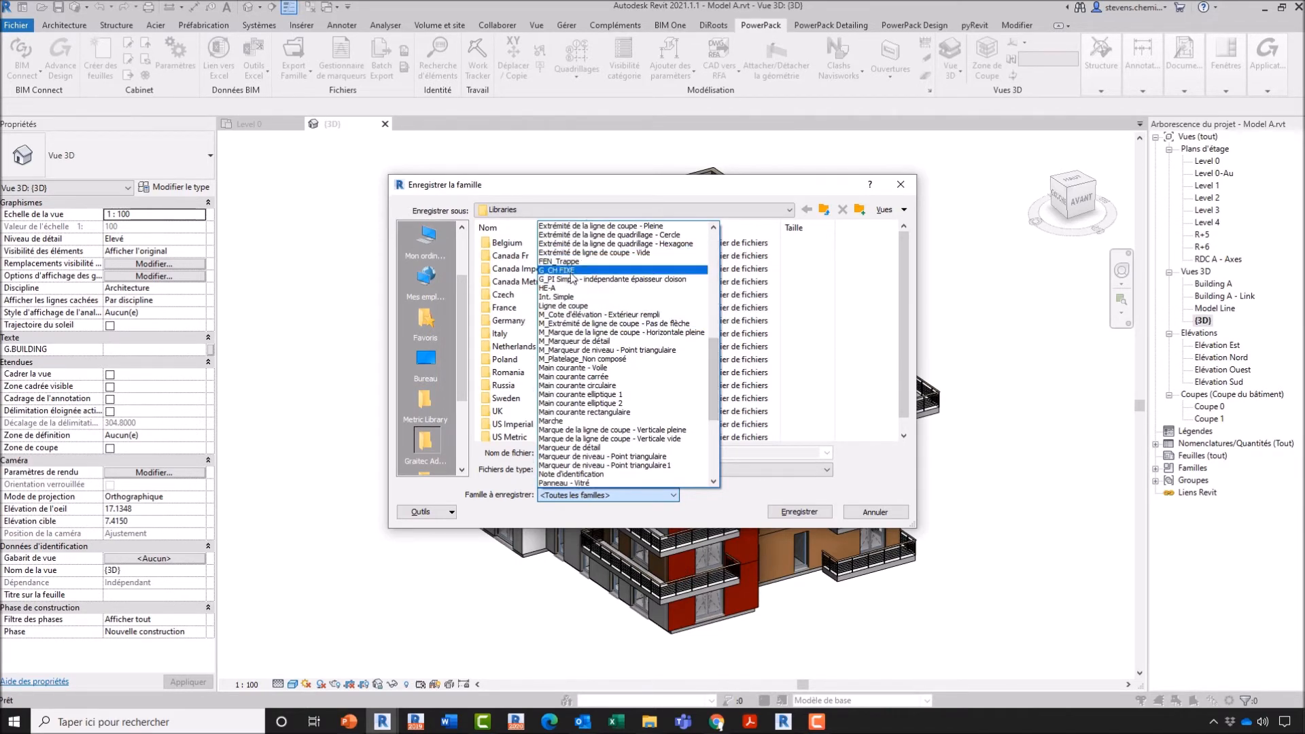
left_click(569, 271)
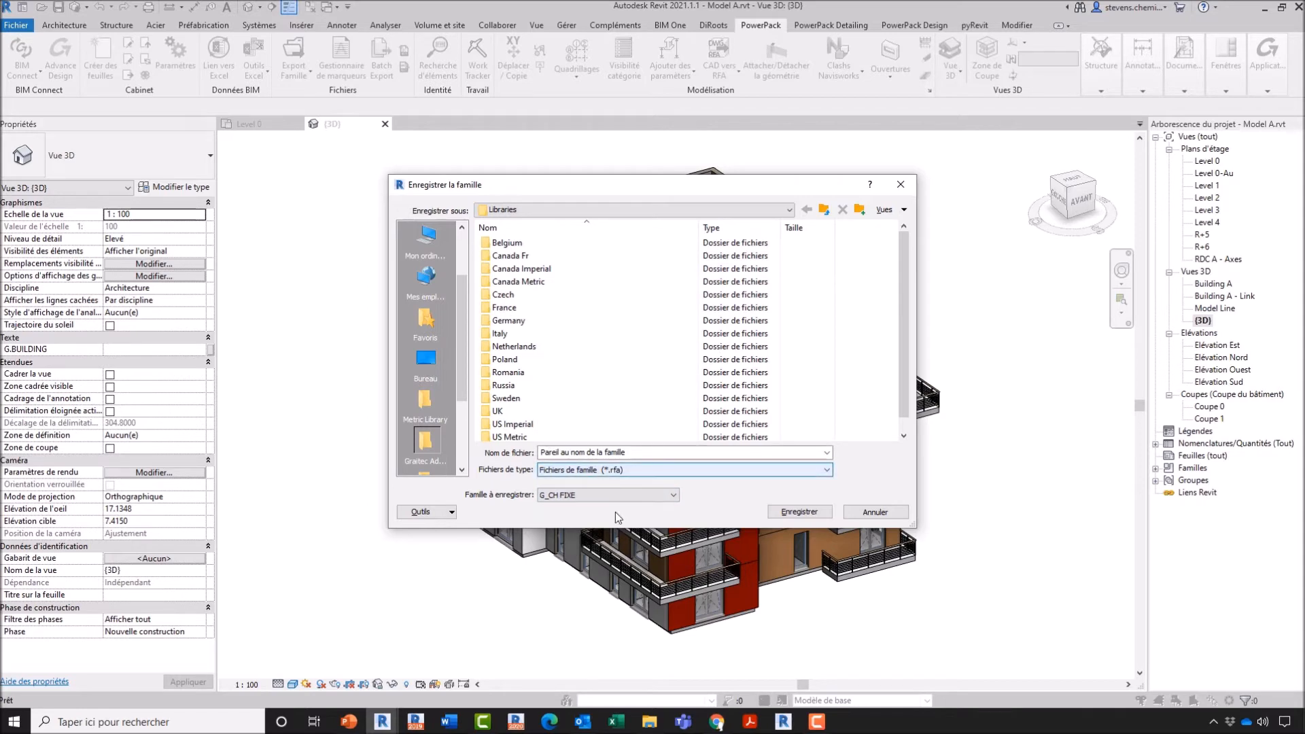
left_click(614, 494)
left_click(601, 457)
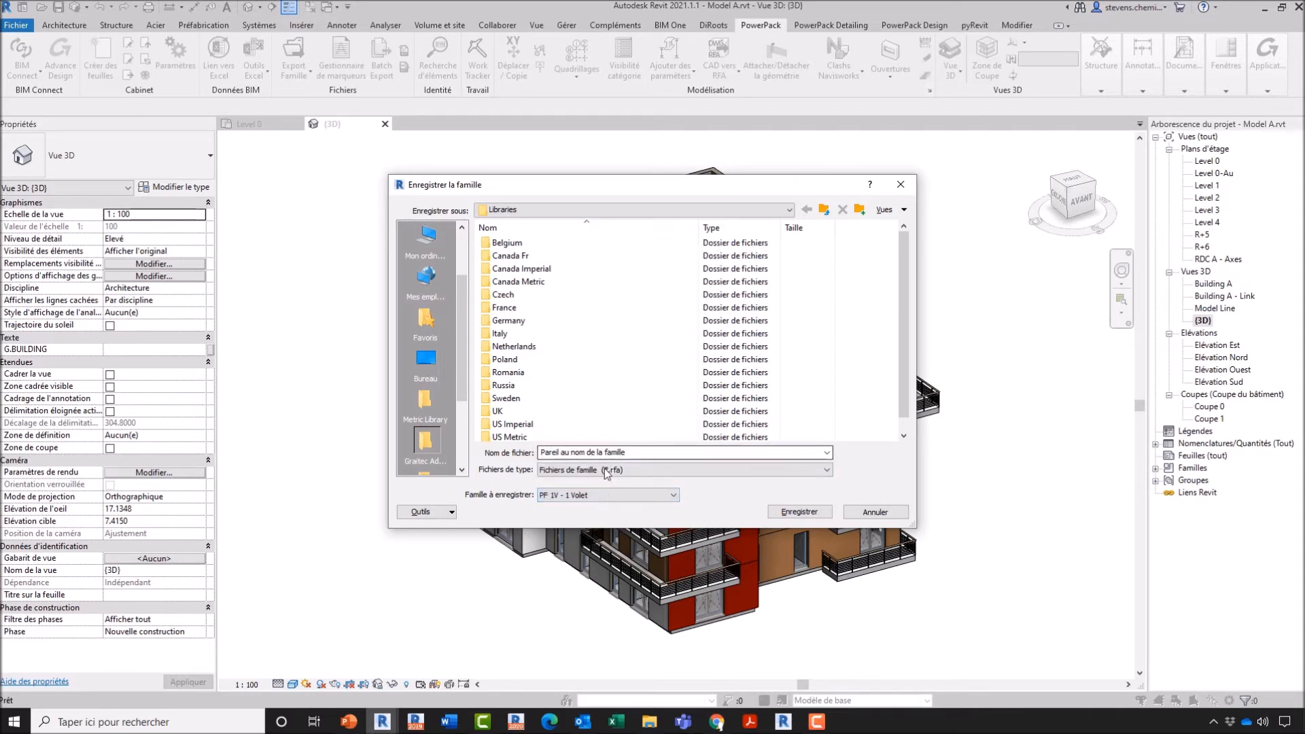
Choose Poteau rectangulaire as the single family to save and save it in the desktop's Revit folder.
left_click(610, 492)
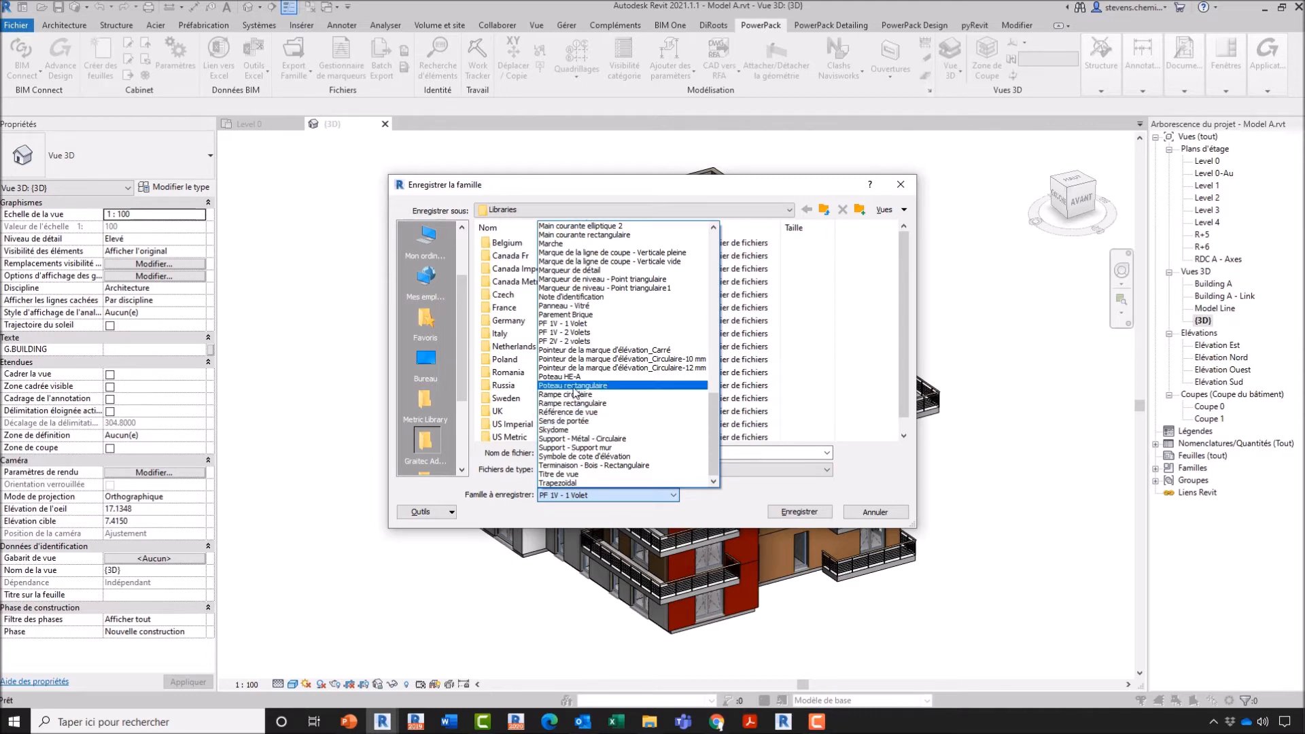
left_click(573, 385)
left_click(602, 470)
left_click(605, 476)
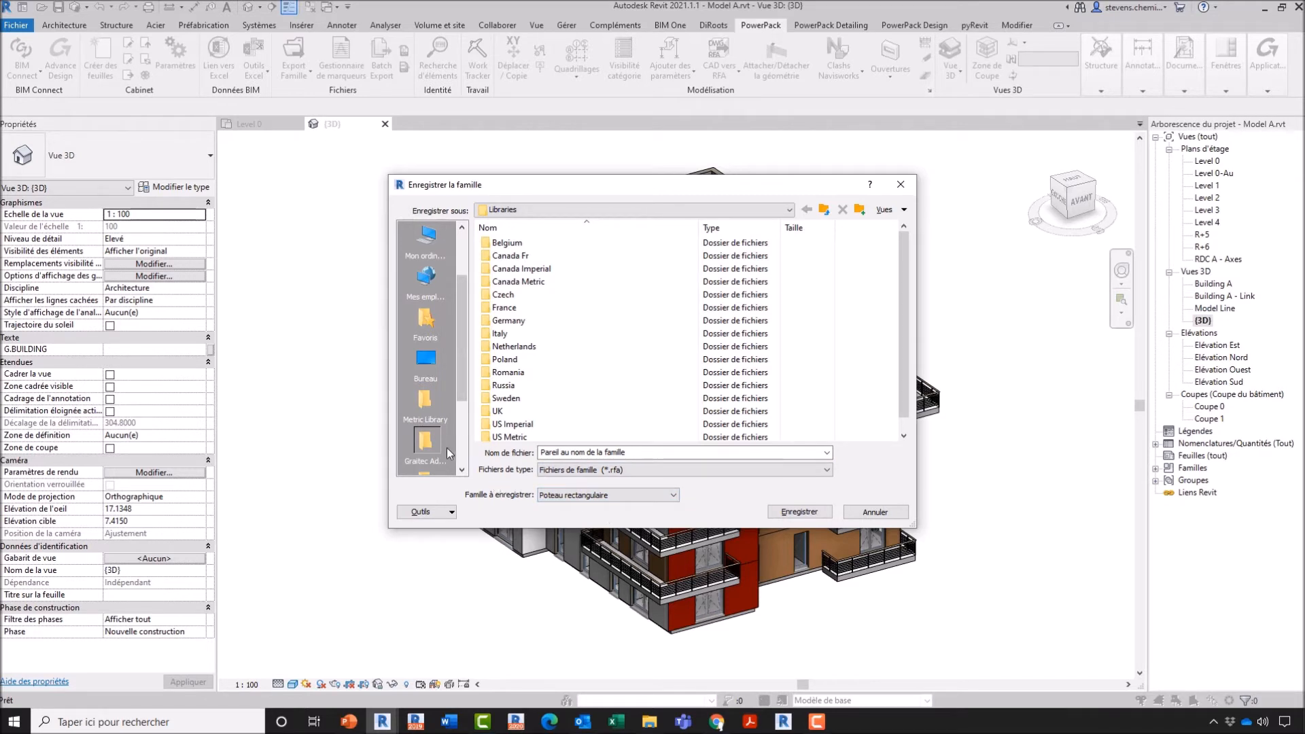
left_click(445, 368)
double_click(566, 385)
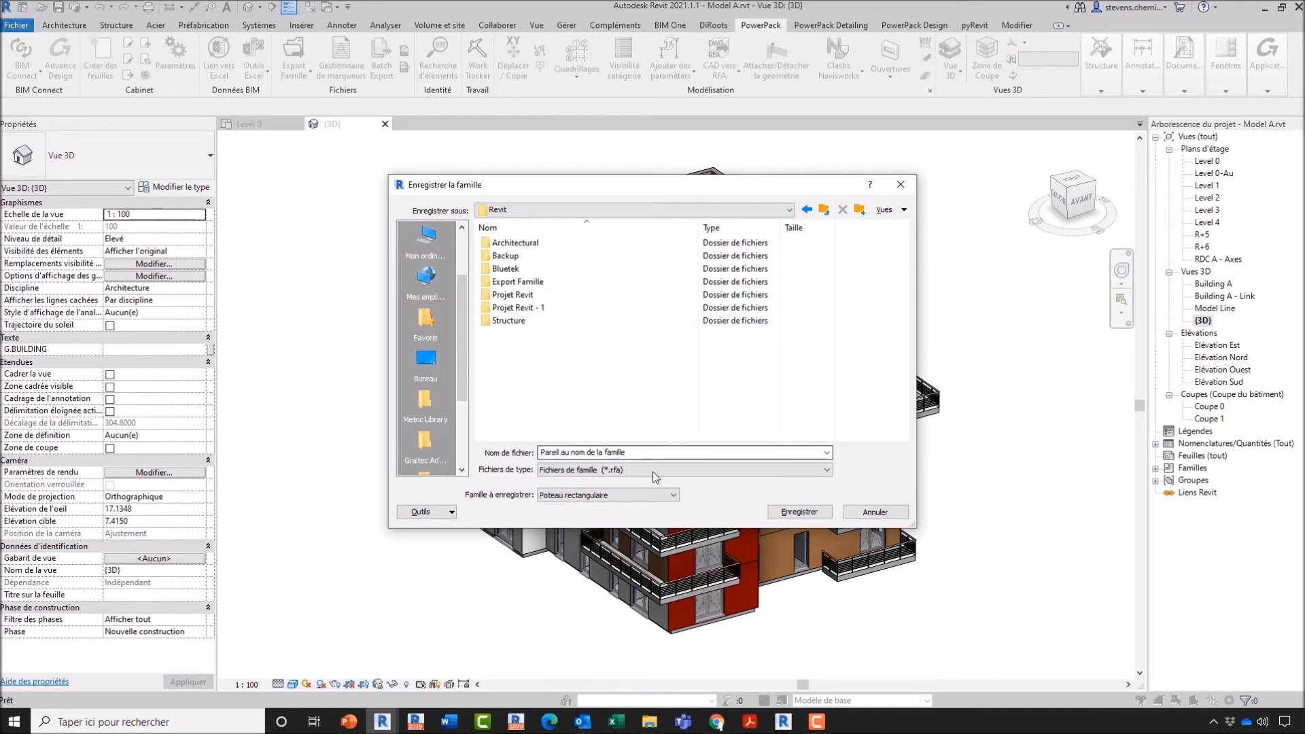
left_click(791, 515)
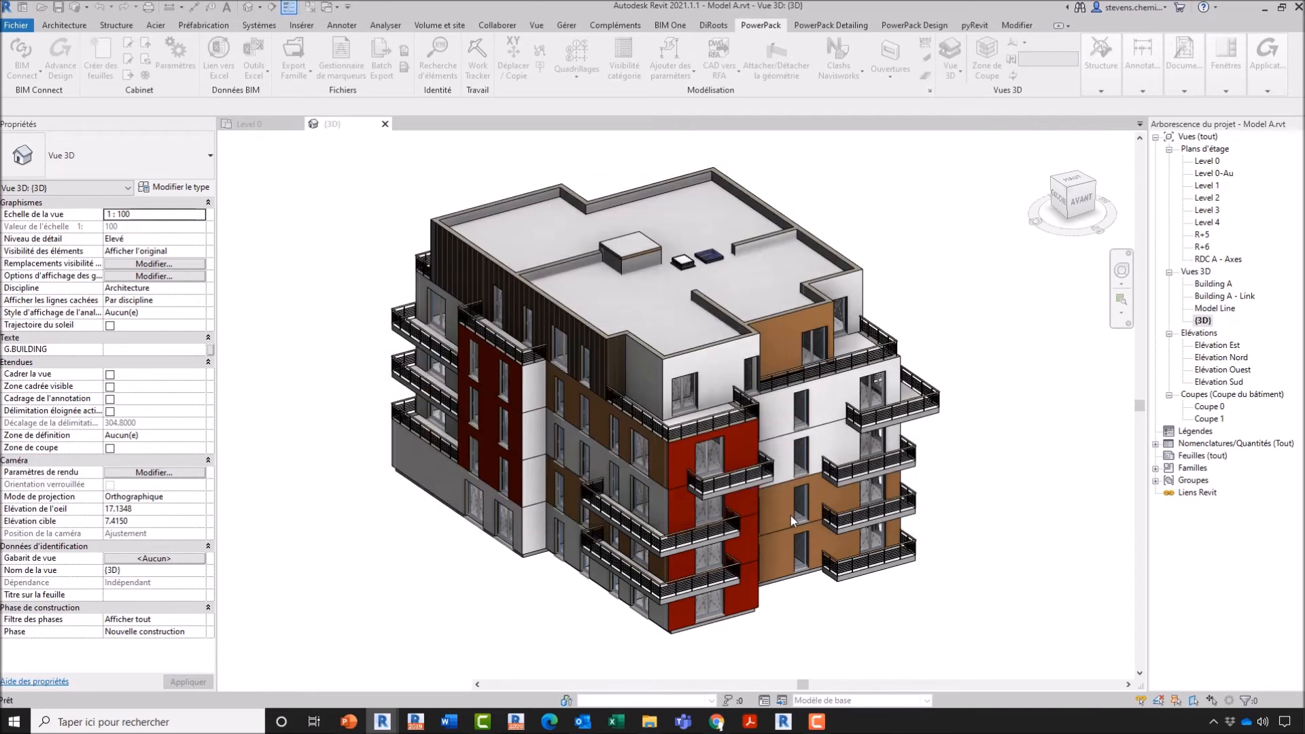
Switch to File Explorer, check the desktop's Revit folder for the saved Poteau rectangulaire family, and return to Revit.
mouse_move(649, 721)
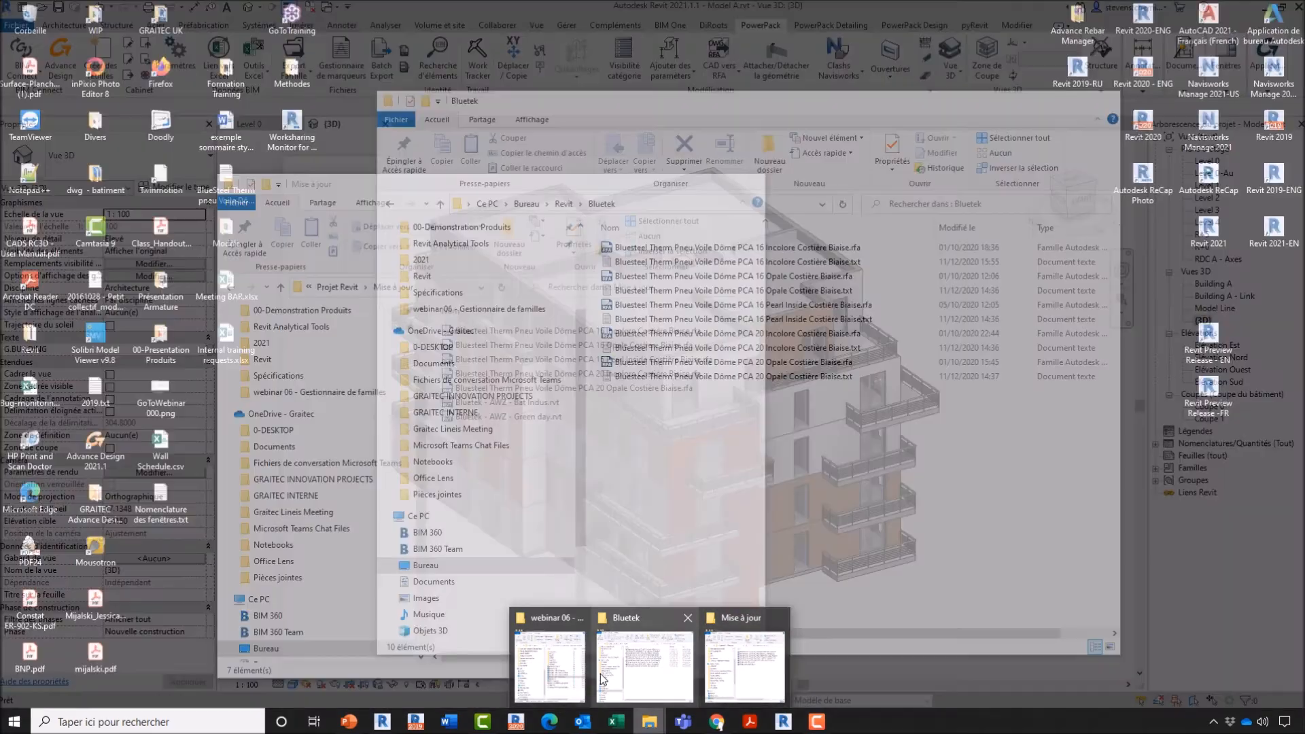
left_click(601, 680)
left_click(563, 204)
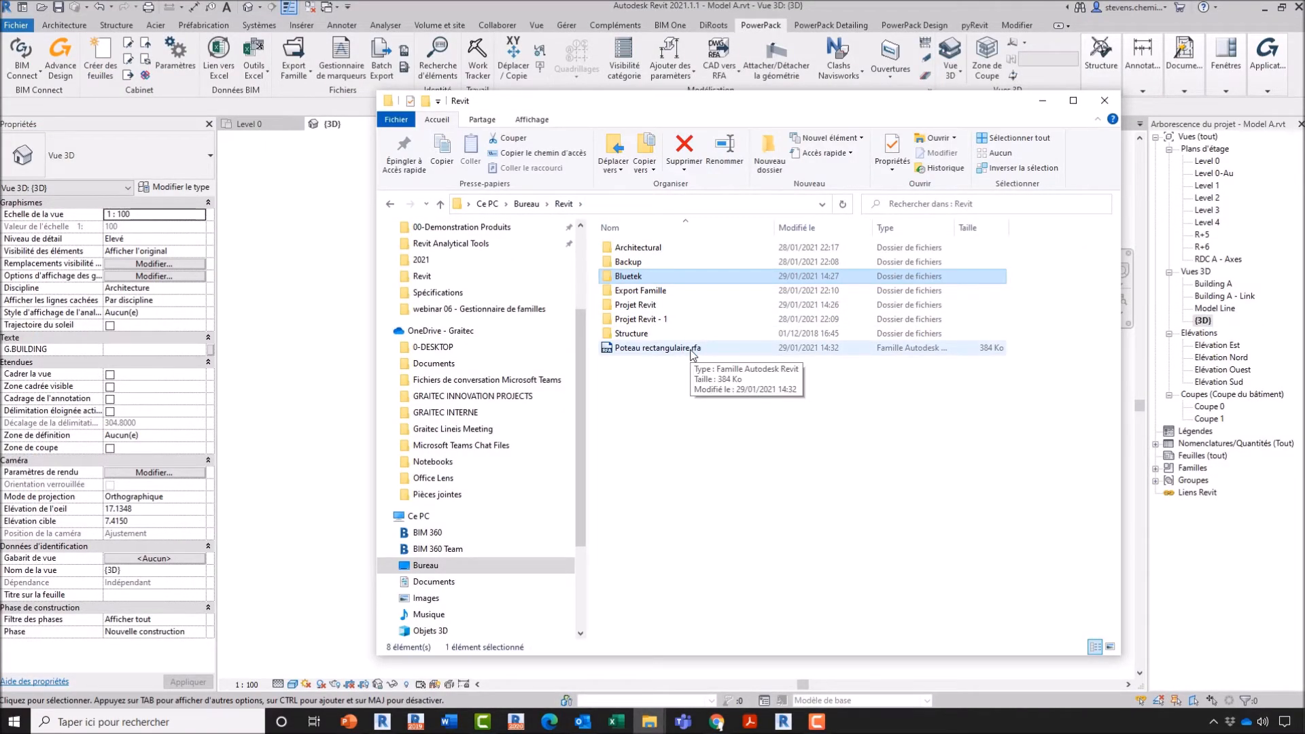
left_click(299, 398)
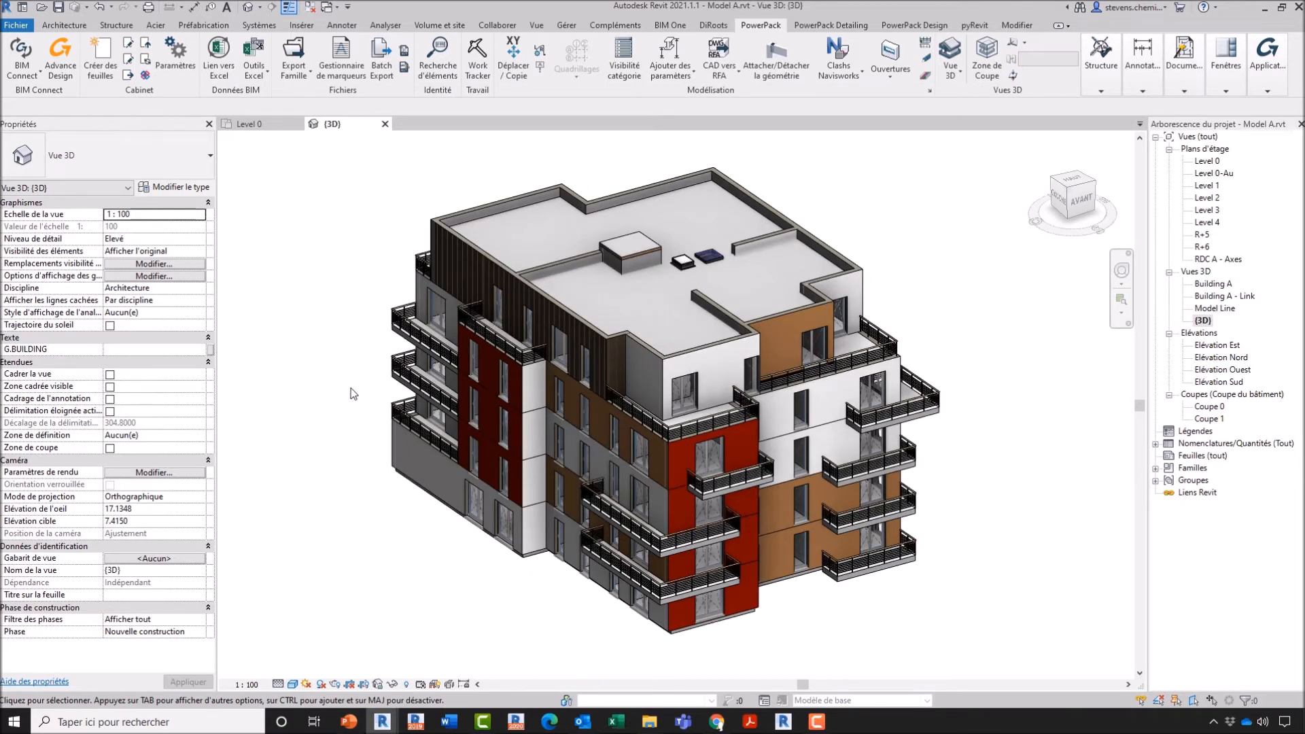
Open the Skydome roof window in the family editor, examine saving it as a family, and close it without saving.
scroll(711, 257, "up", 4)
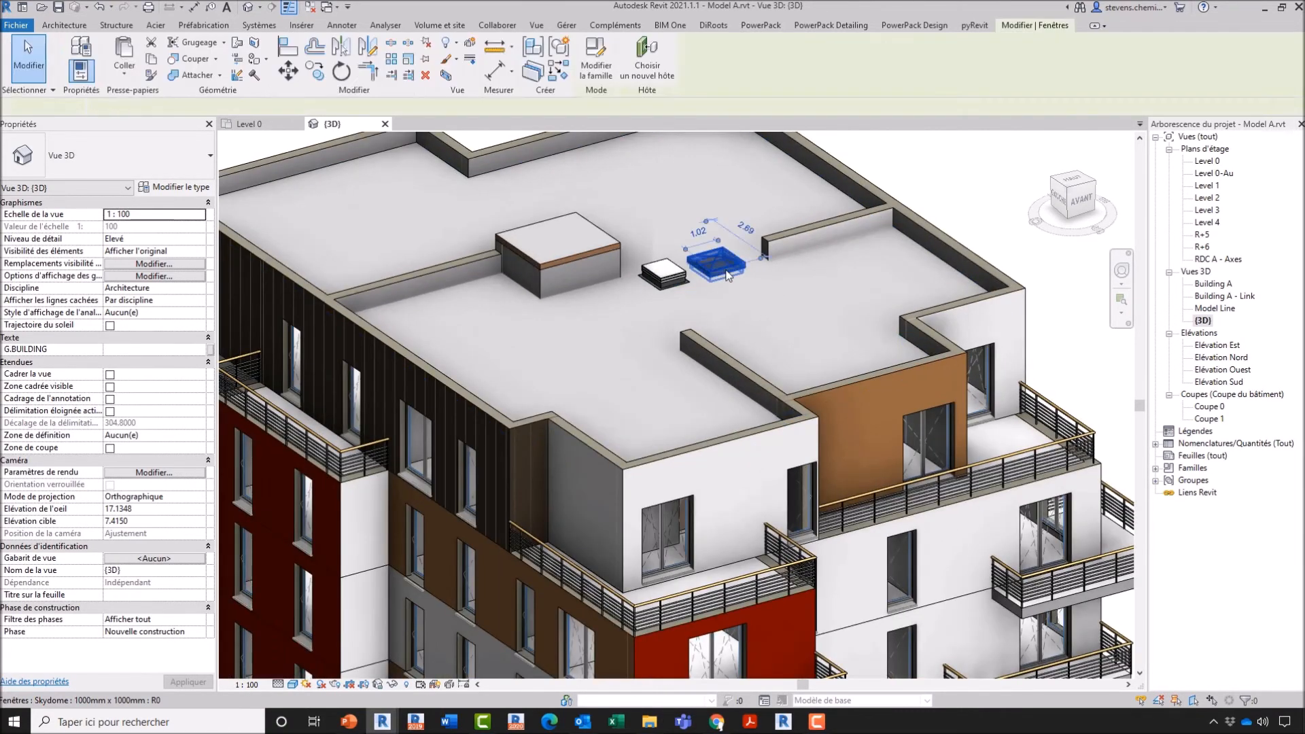
left_click(725, 268)
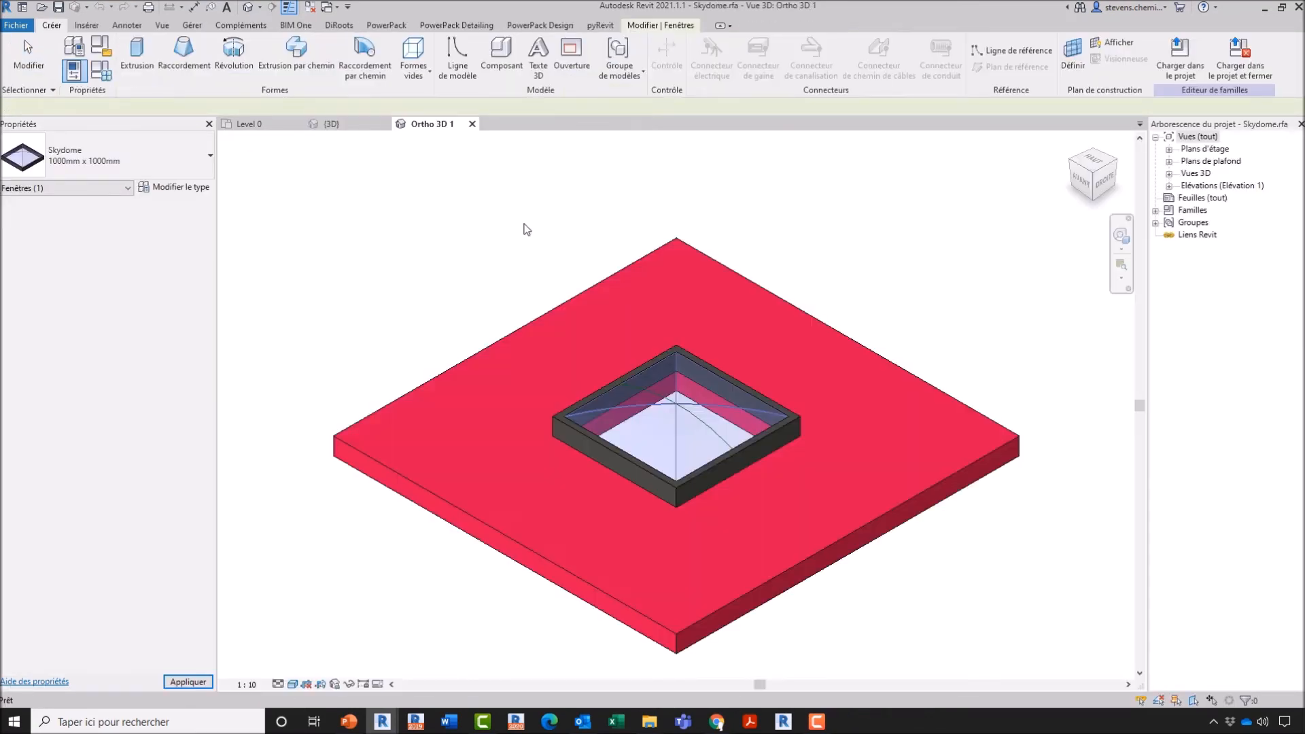
left_click(15, 25)
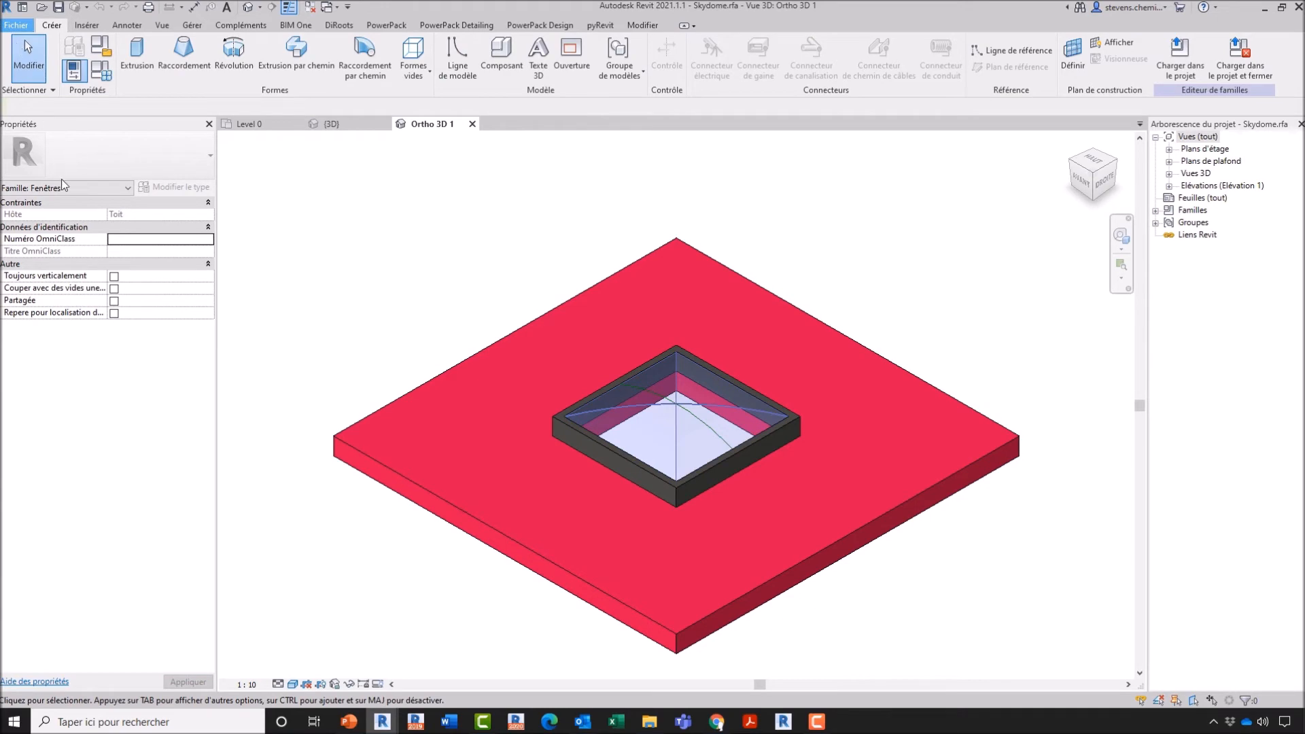
mouse_move(75, 193)
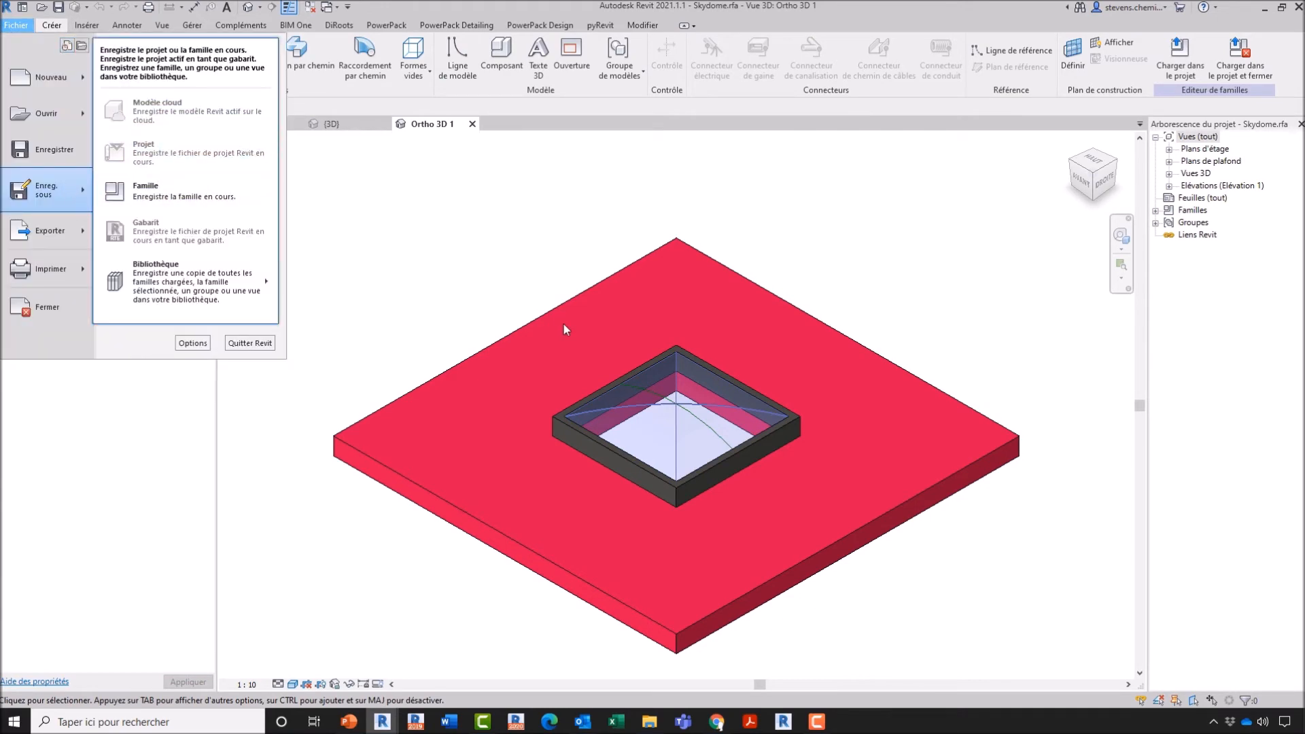
left_click(204, 193)
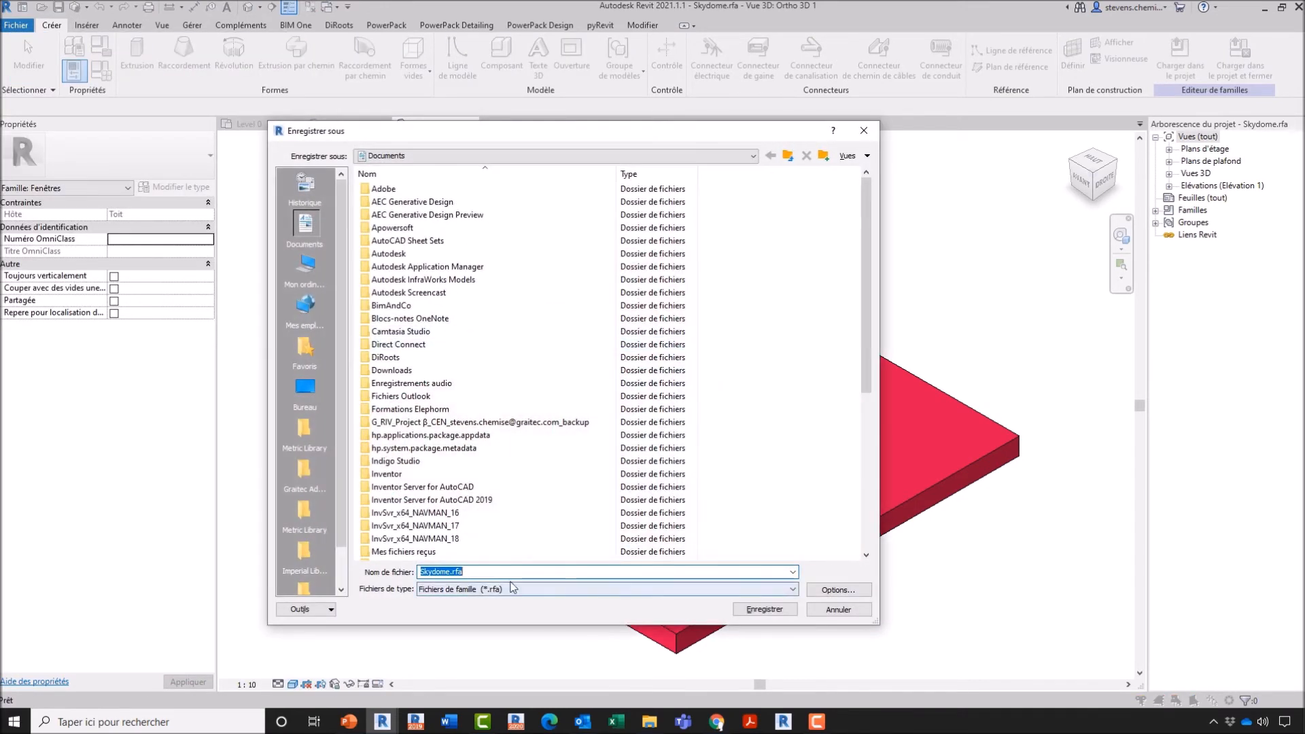
key("Escape")
left_click(474, 125)
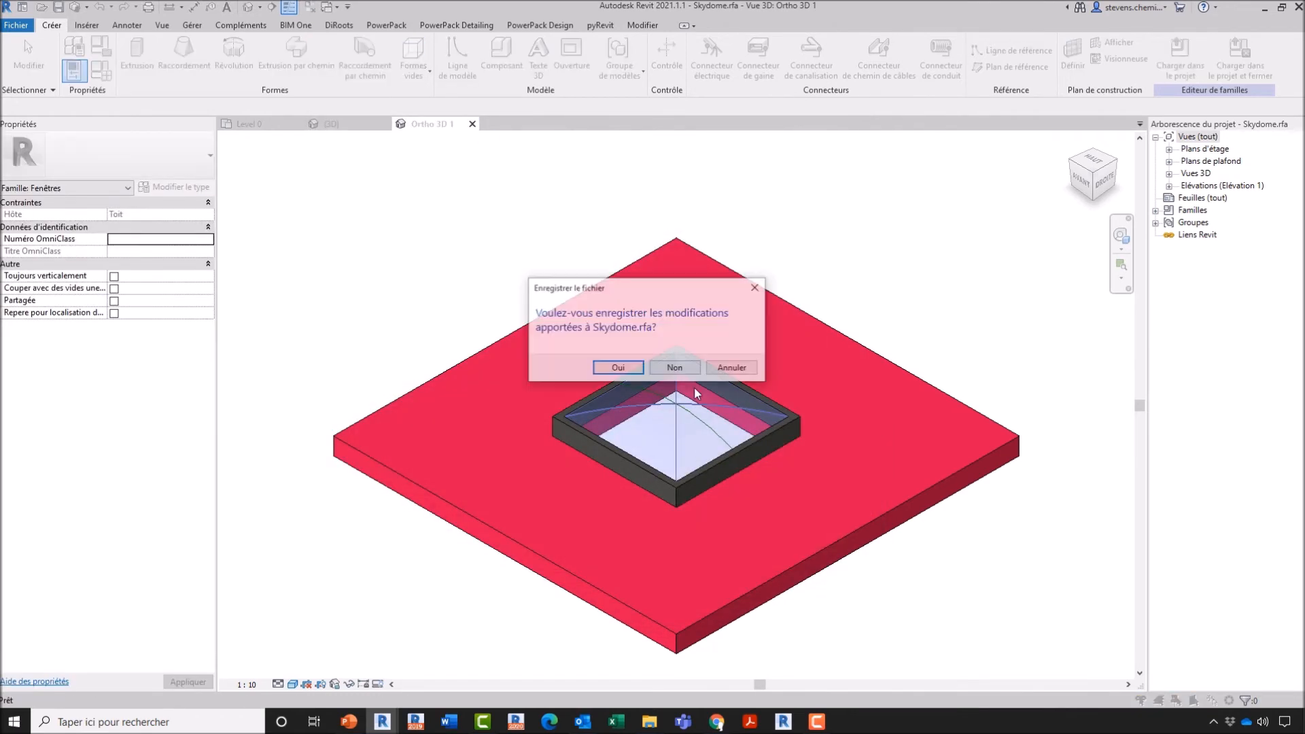
left_click(674, 371)
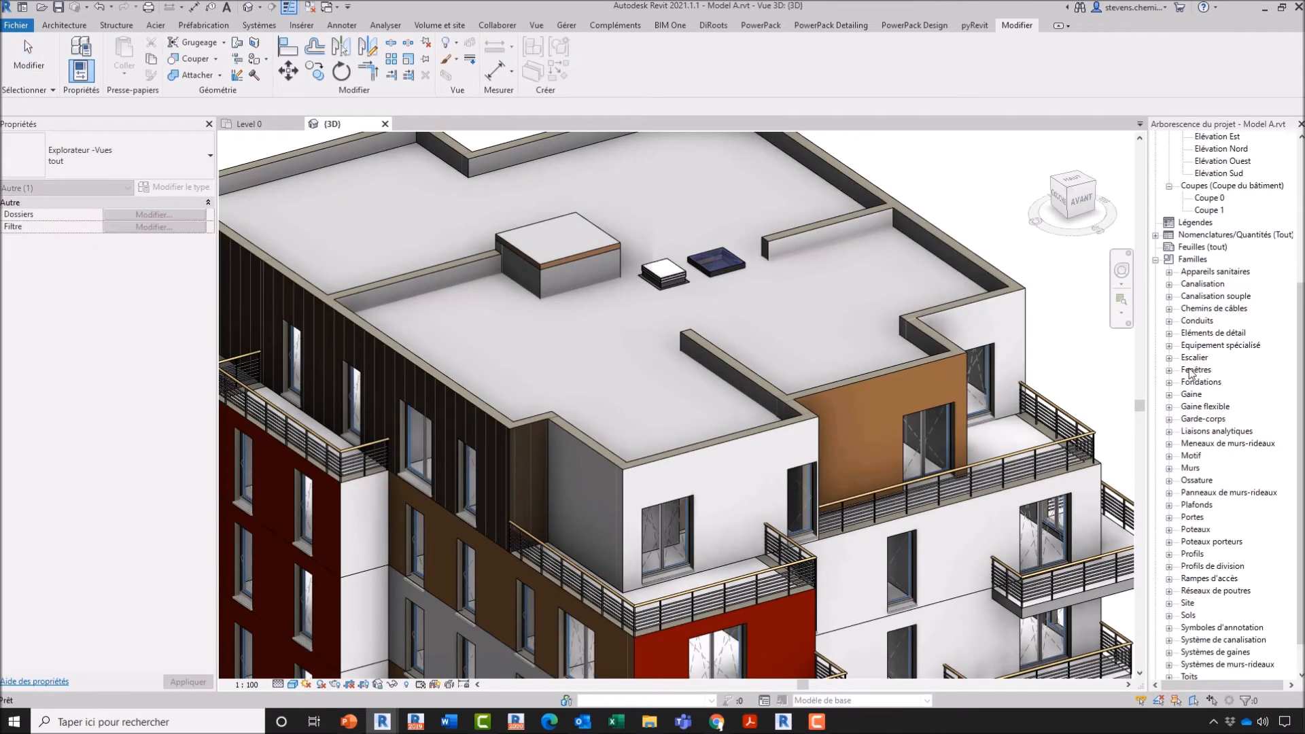
Start saving the PF 2V - 2 volets window family from the project browser, examine the save options, and cancel.
left_click(1169, 370)
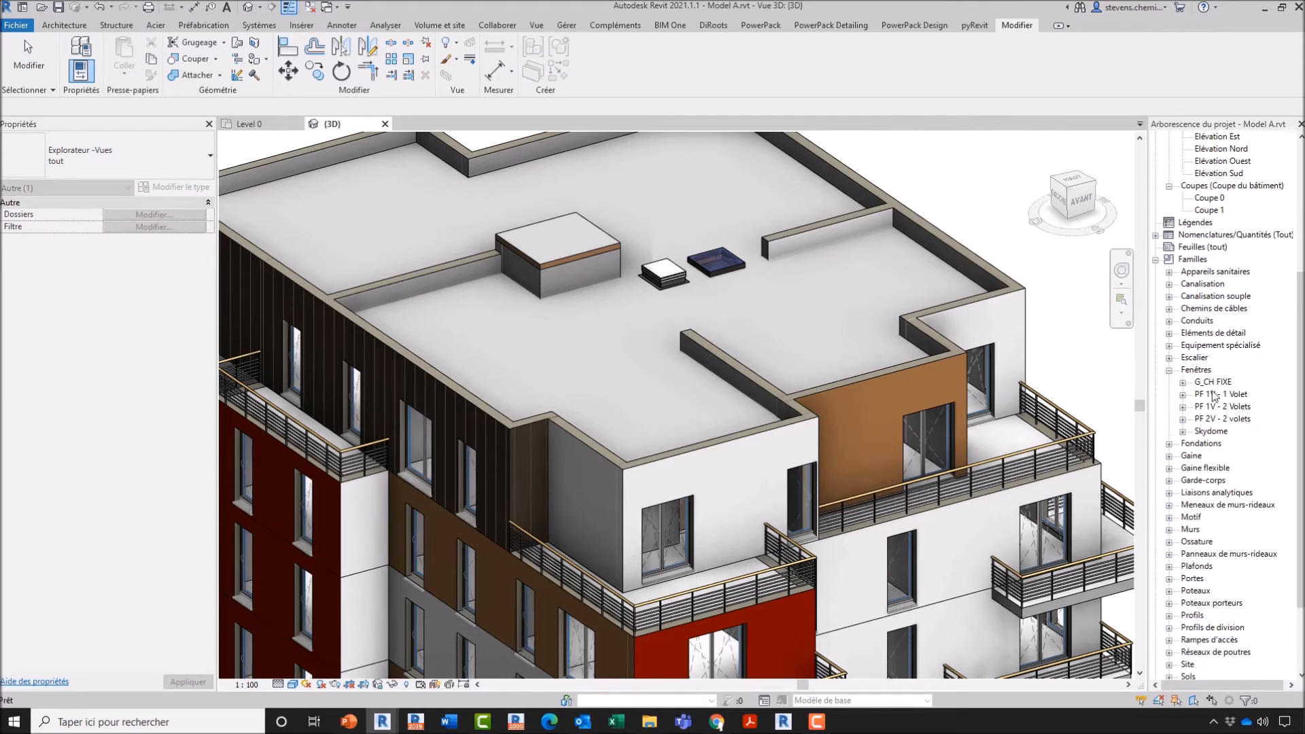
right_click(1232, 419)
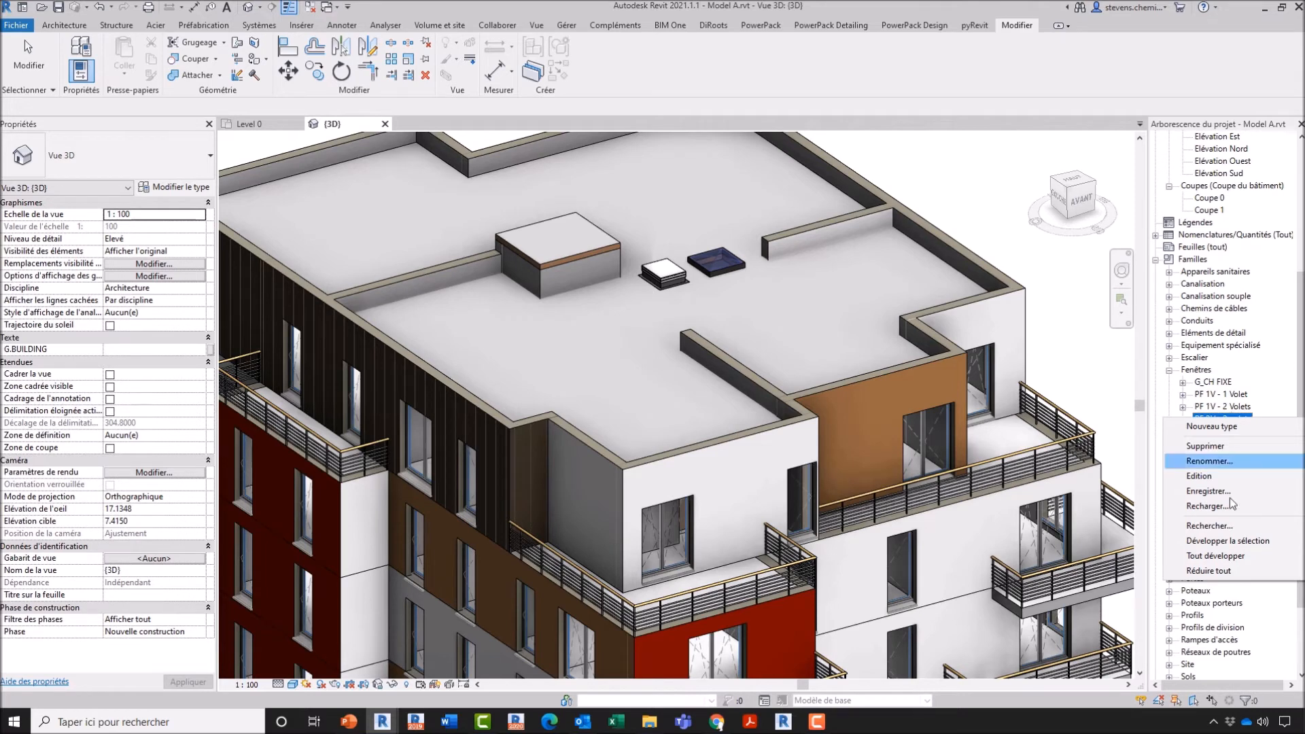
left_click(1209, 491)
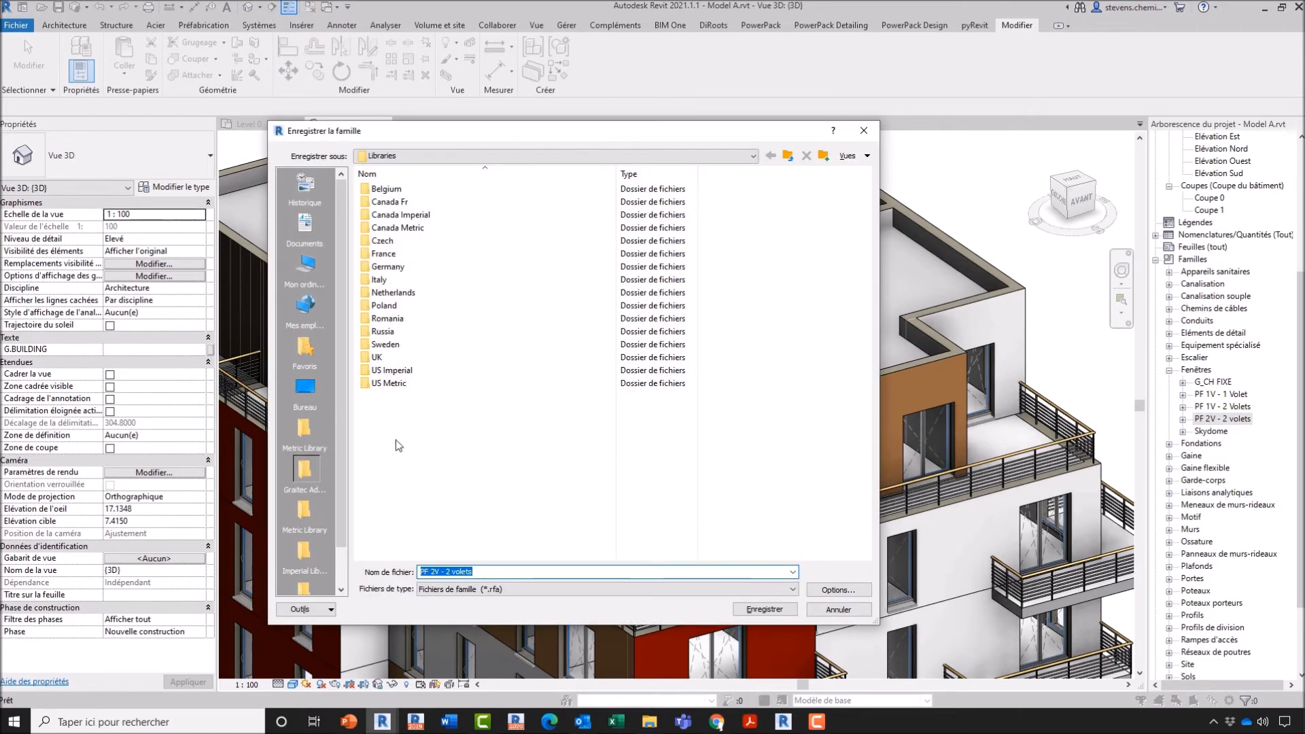
left_click(452, 589)
left_click(452, 590)
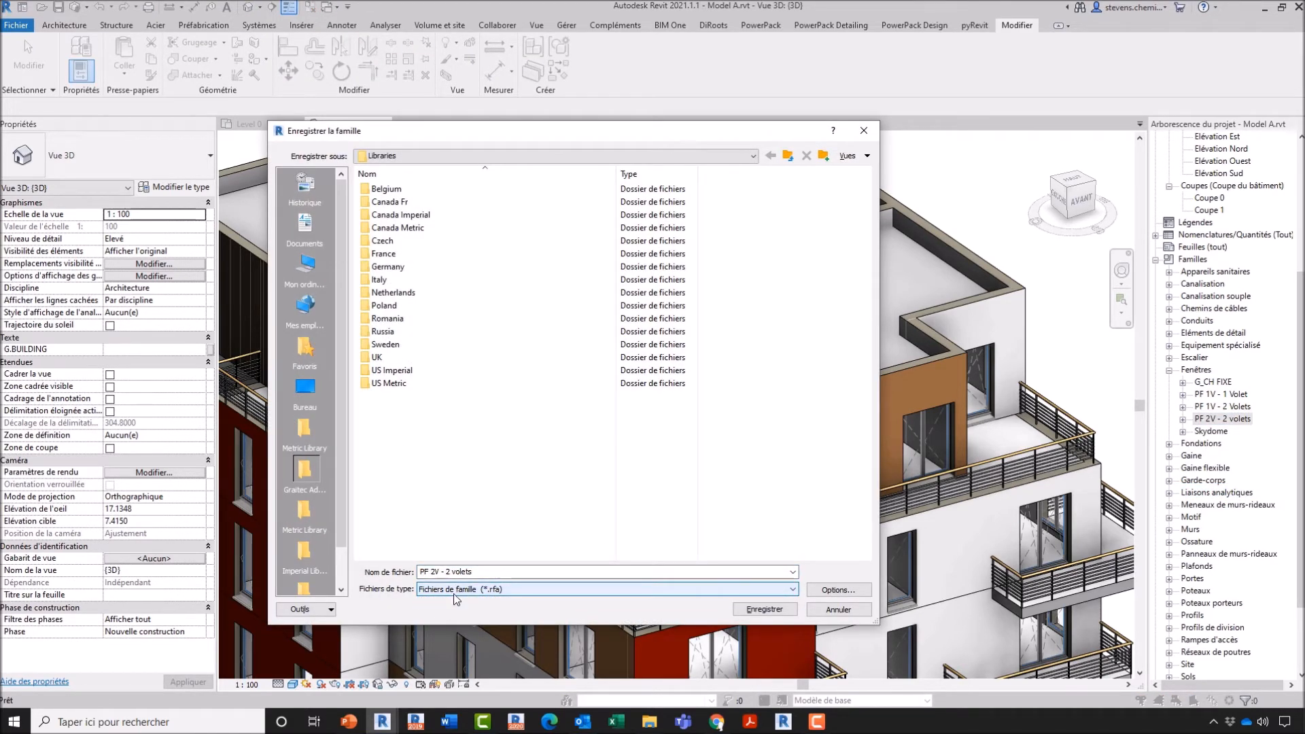
left_click(481, 155)
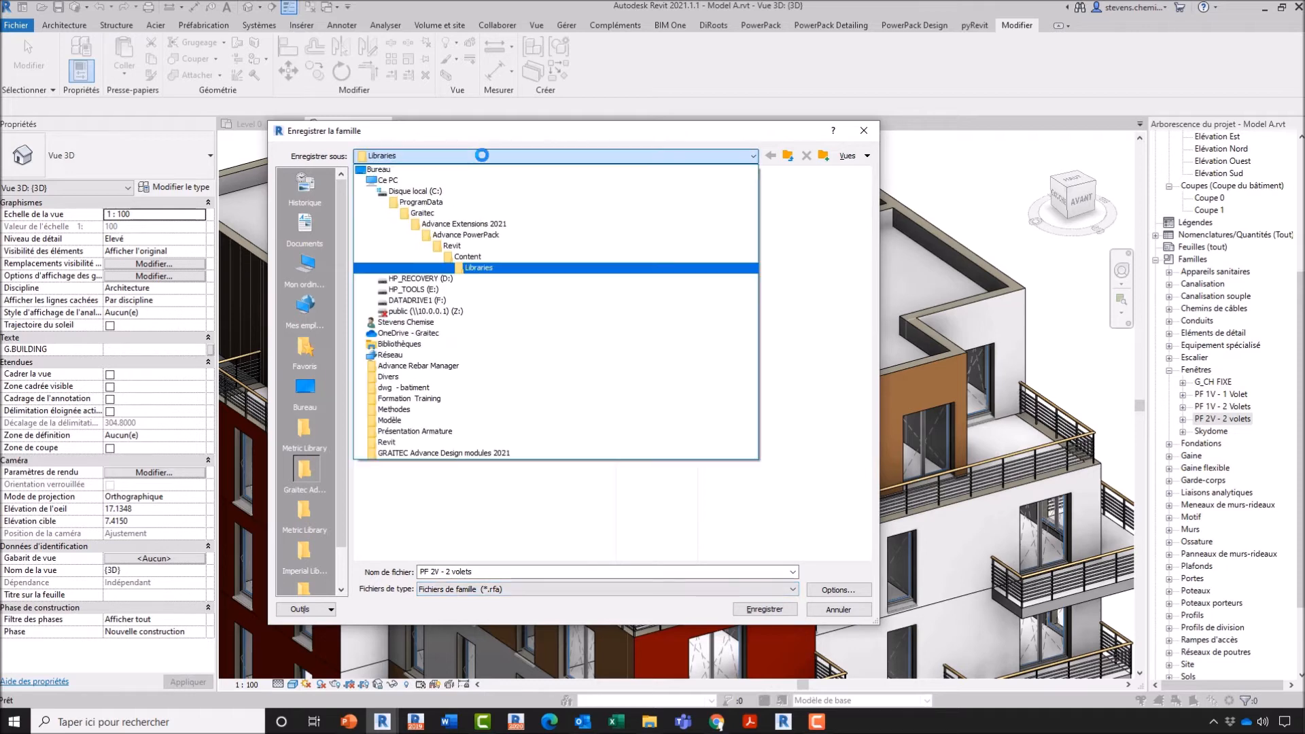
left_click(481, 155)
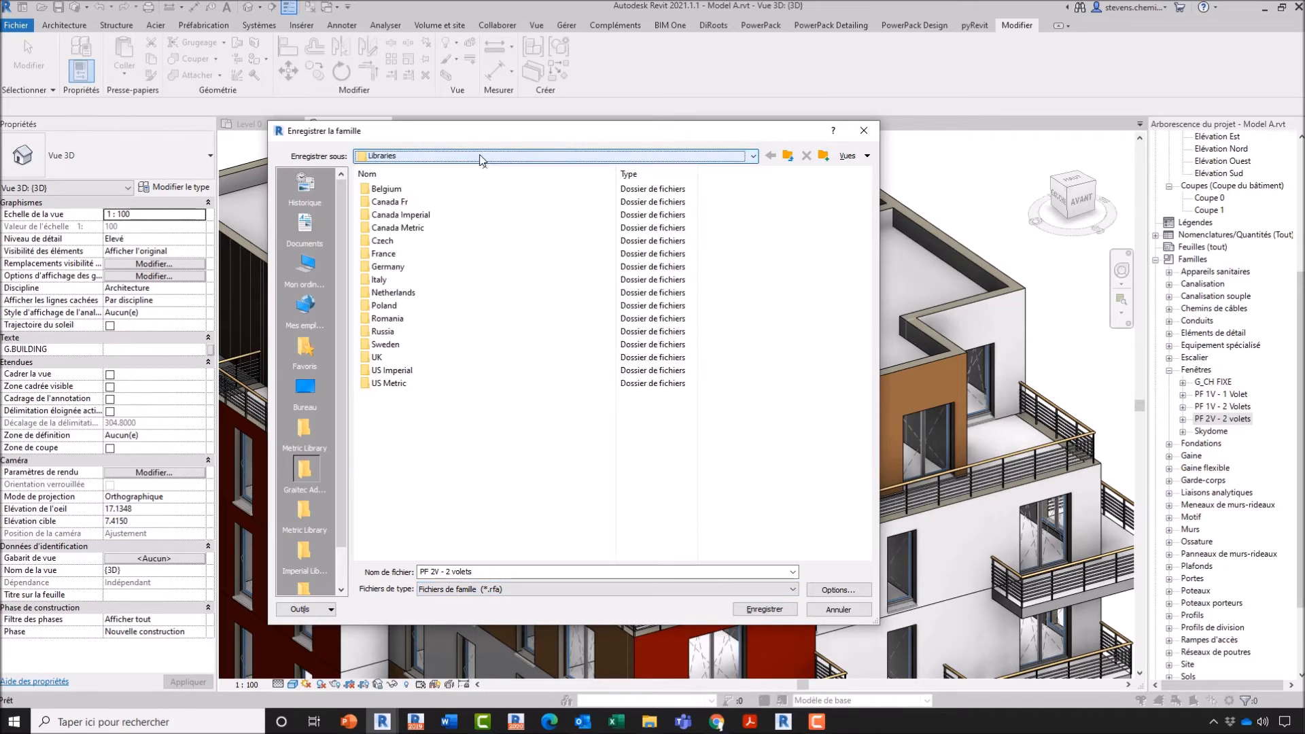
left_click(838, 609)
Select the three PF window families together, examine the commands available for them, and collapse the Familles branch.
left_click(1222, 407)
left_click(1236, 394, "ctrl")
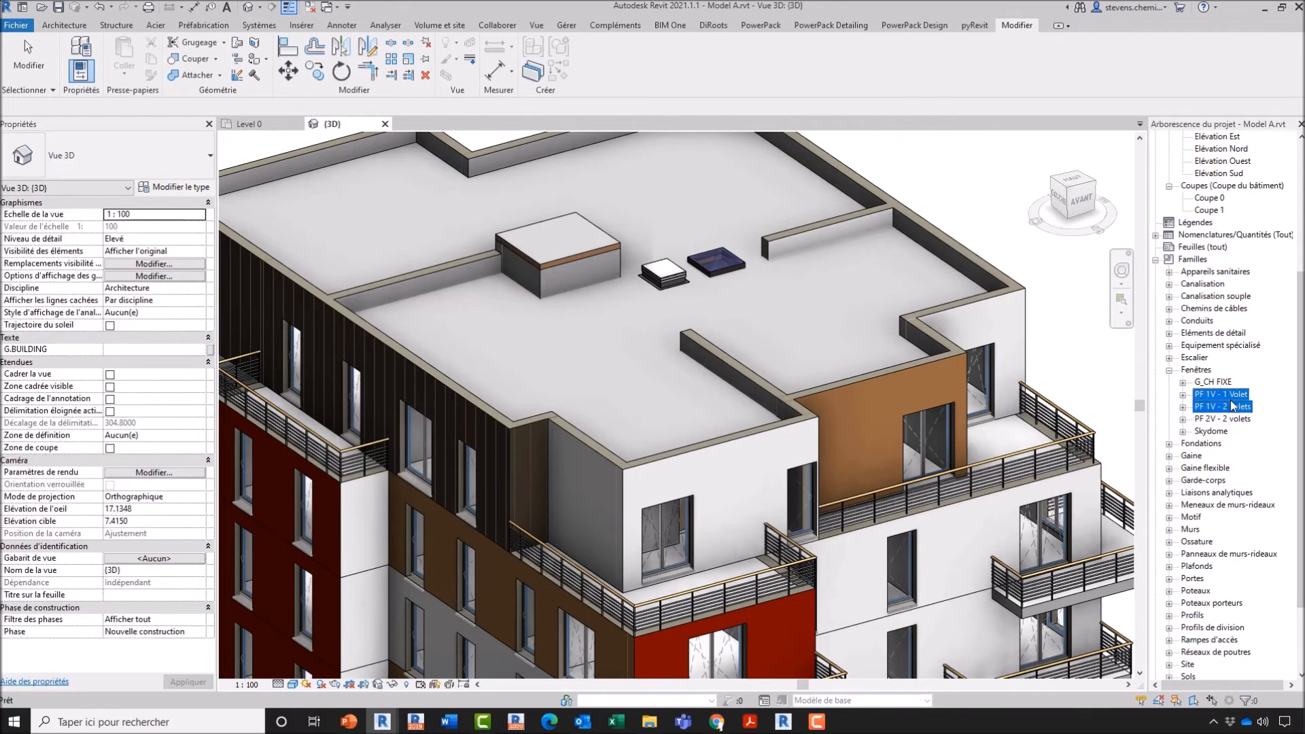
left_click(1231, 419, "ctrl")
right_click(1234, 419)
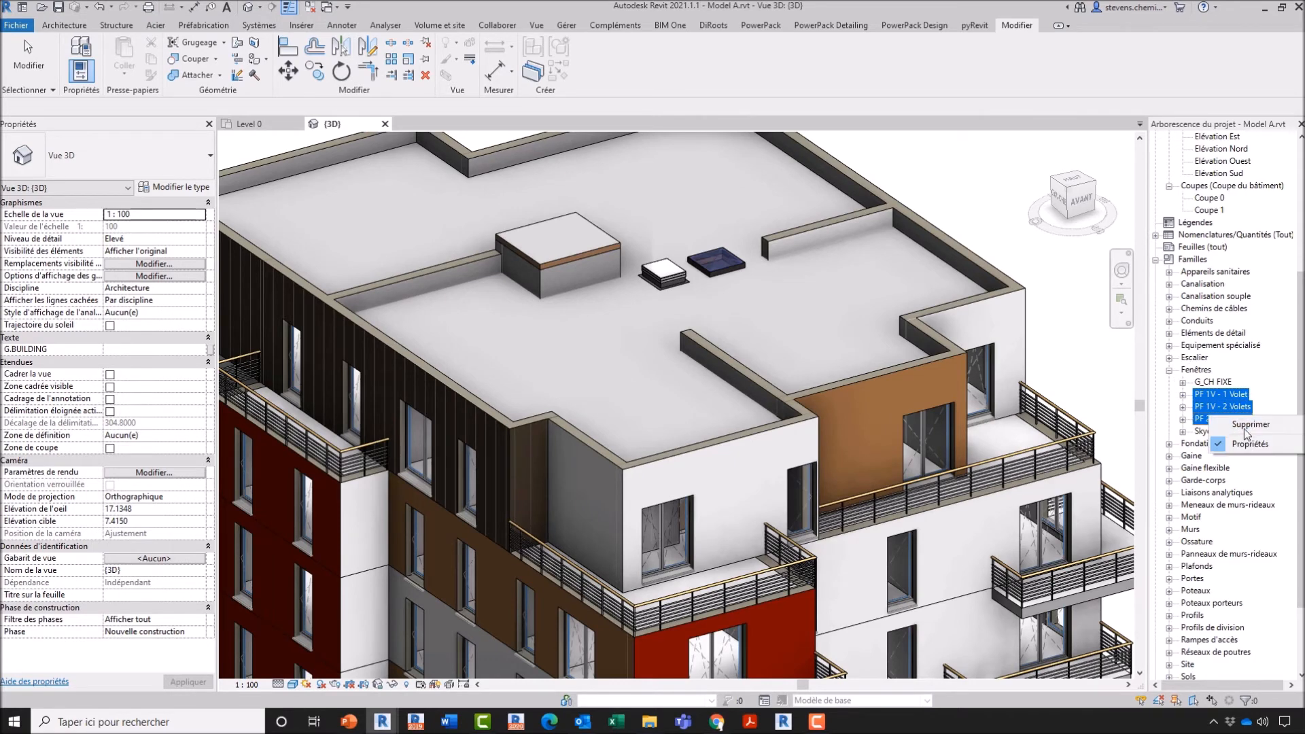
left_click(1169, 370)
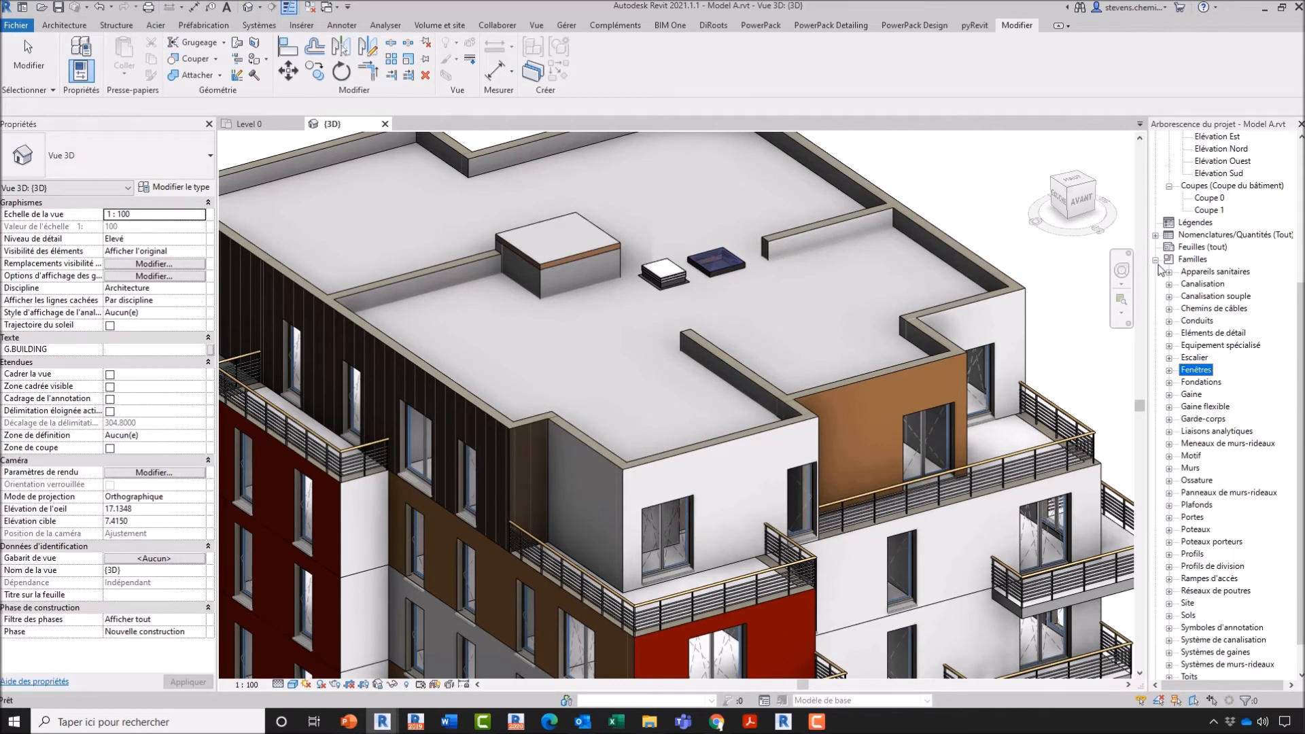
left_click(1155, 260)
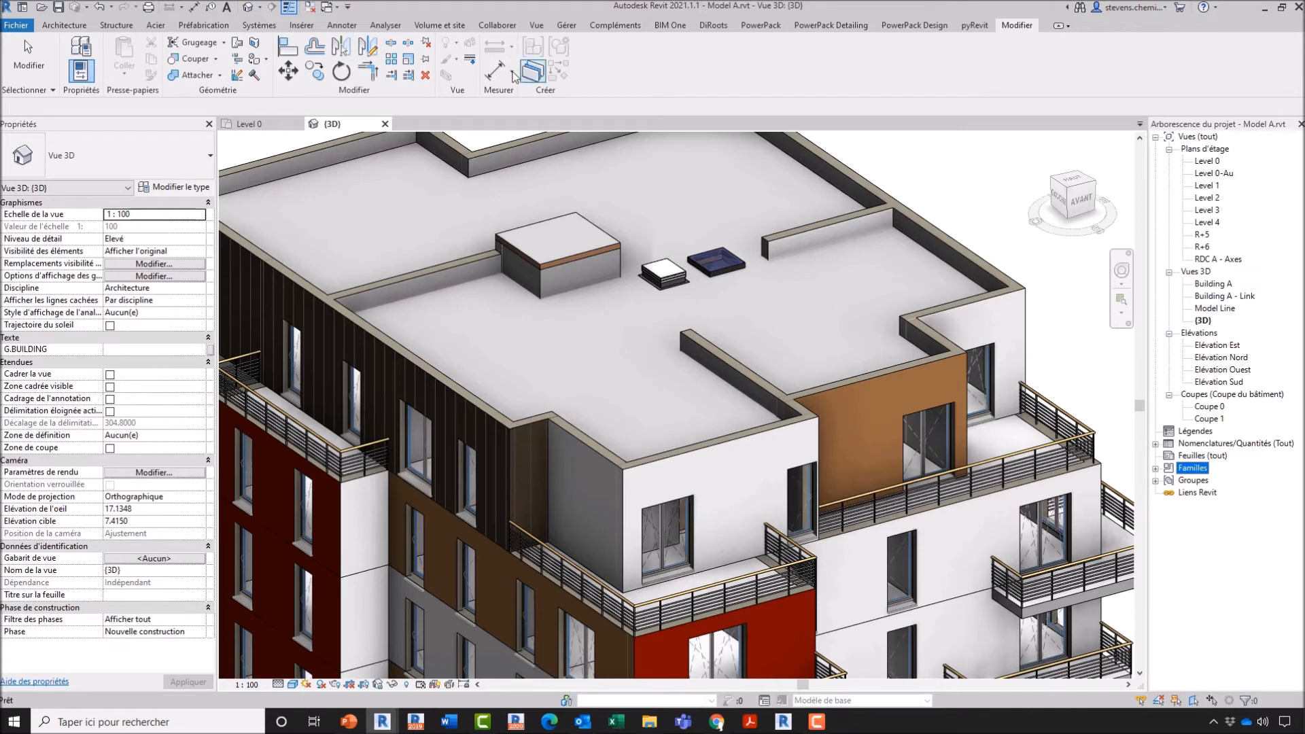
Start the PowerPack family export and set its destination to the Export Famille folder inside the desktop's Revit folder.
left_click(764, 23)
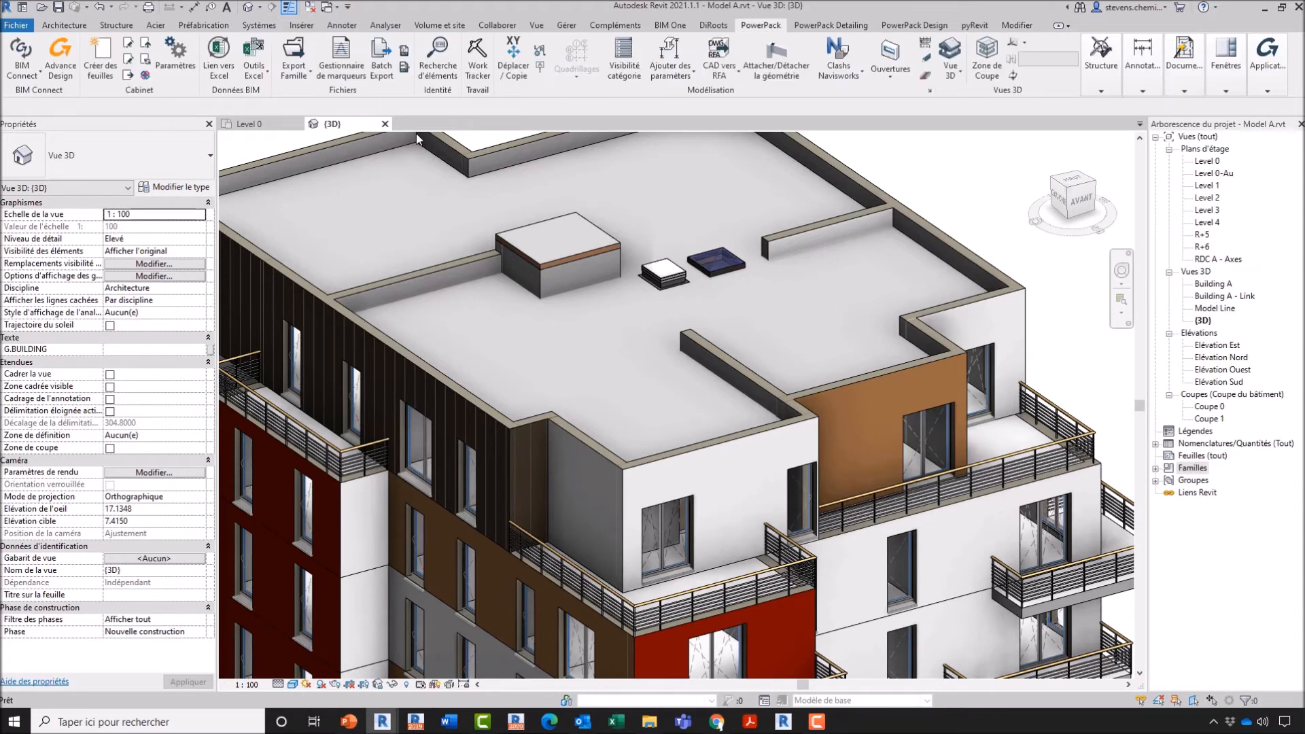
left_click(294, 71)
left_click(324, 150)
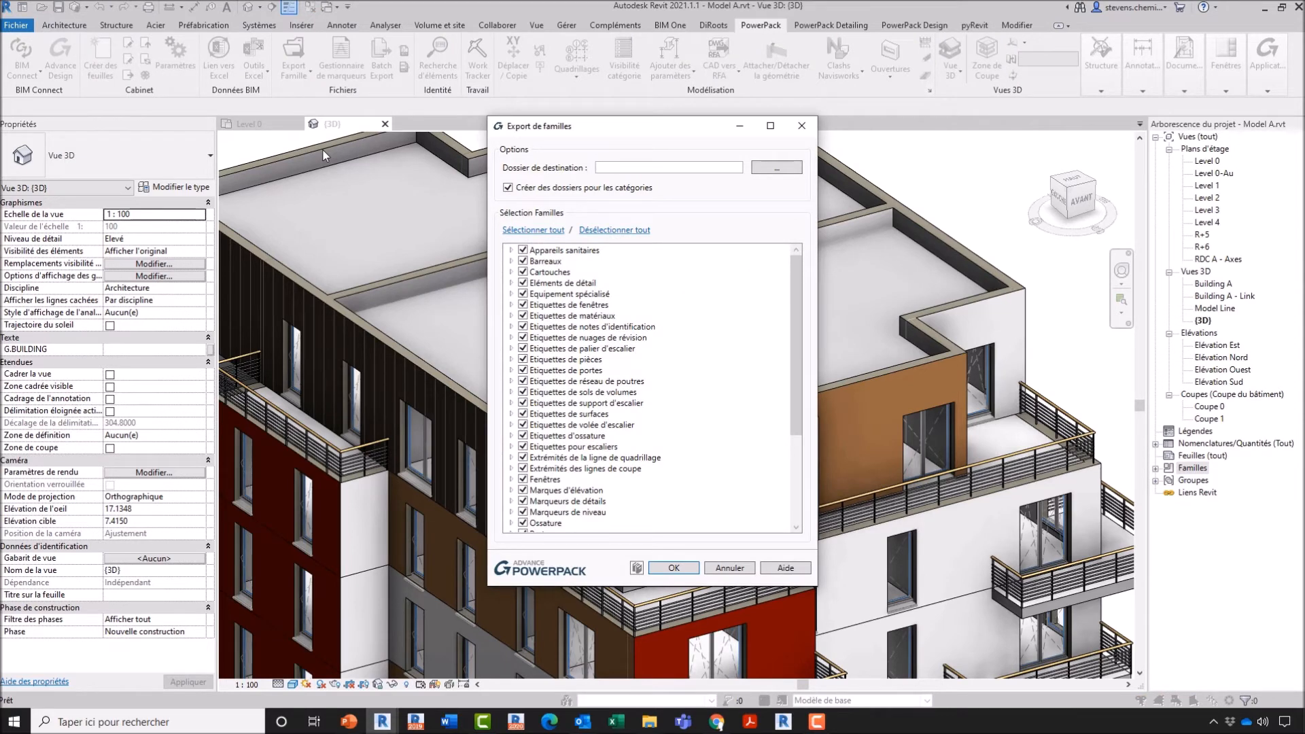
left_click(777, 168)
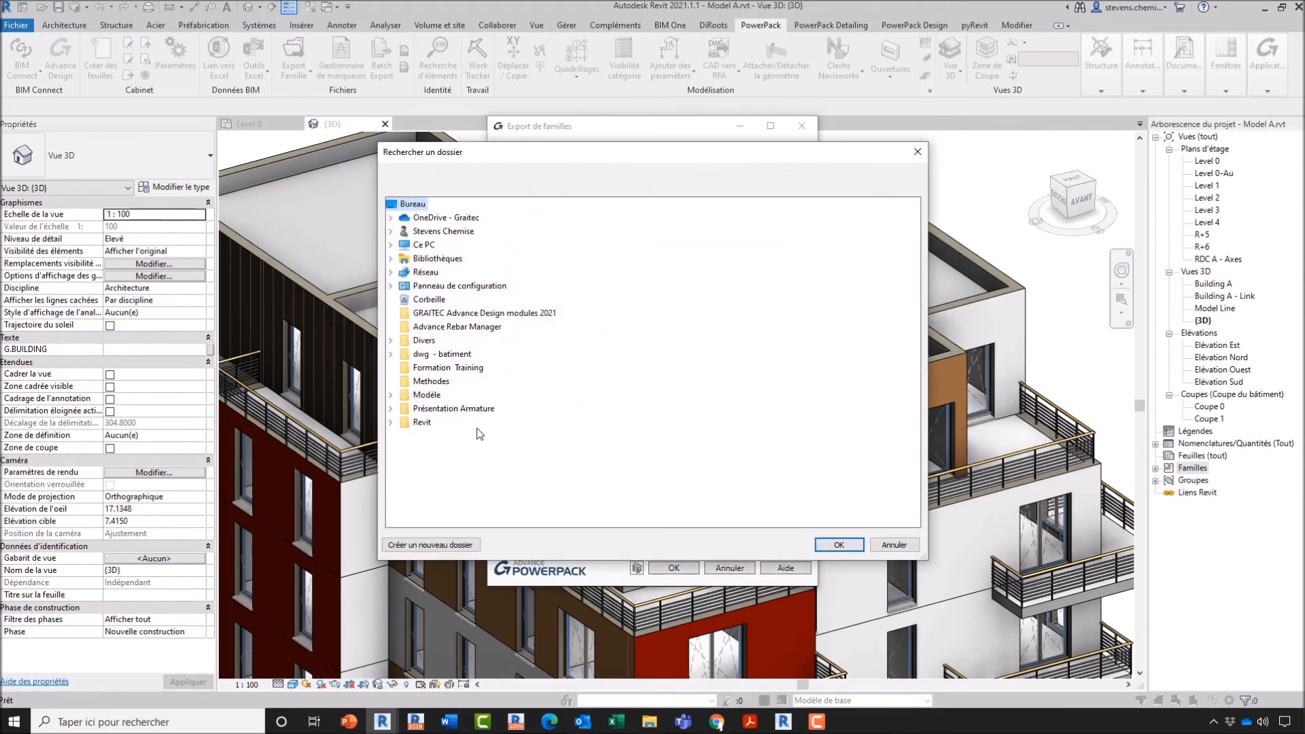
left_click(391, 422)
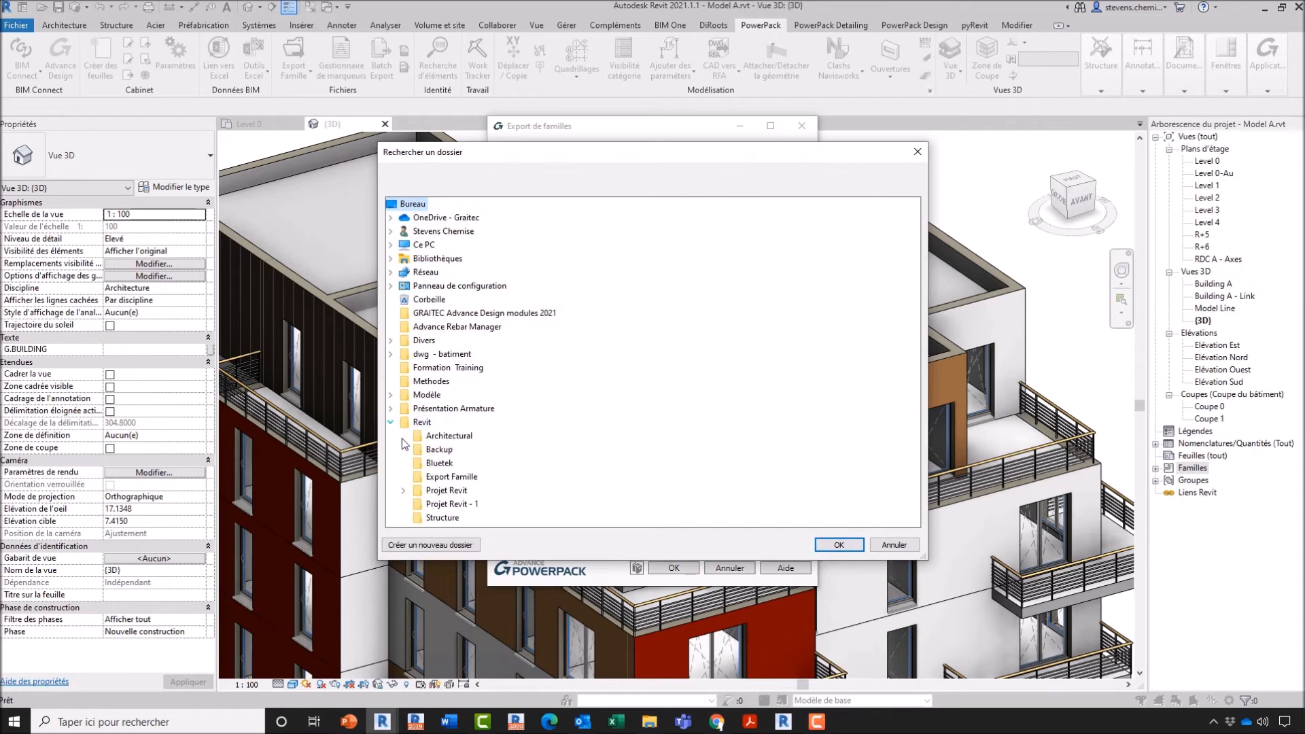
left_click(464, 479)
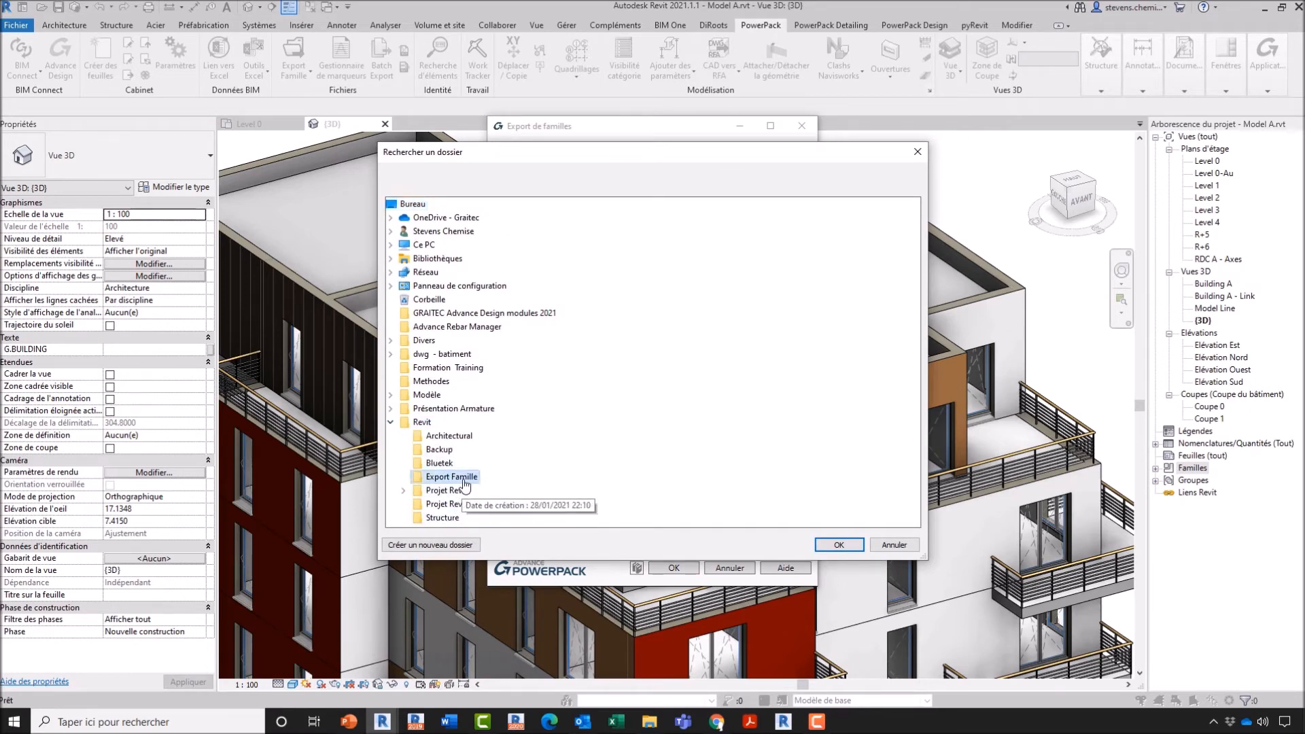
left_click(839, 545)
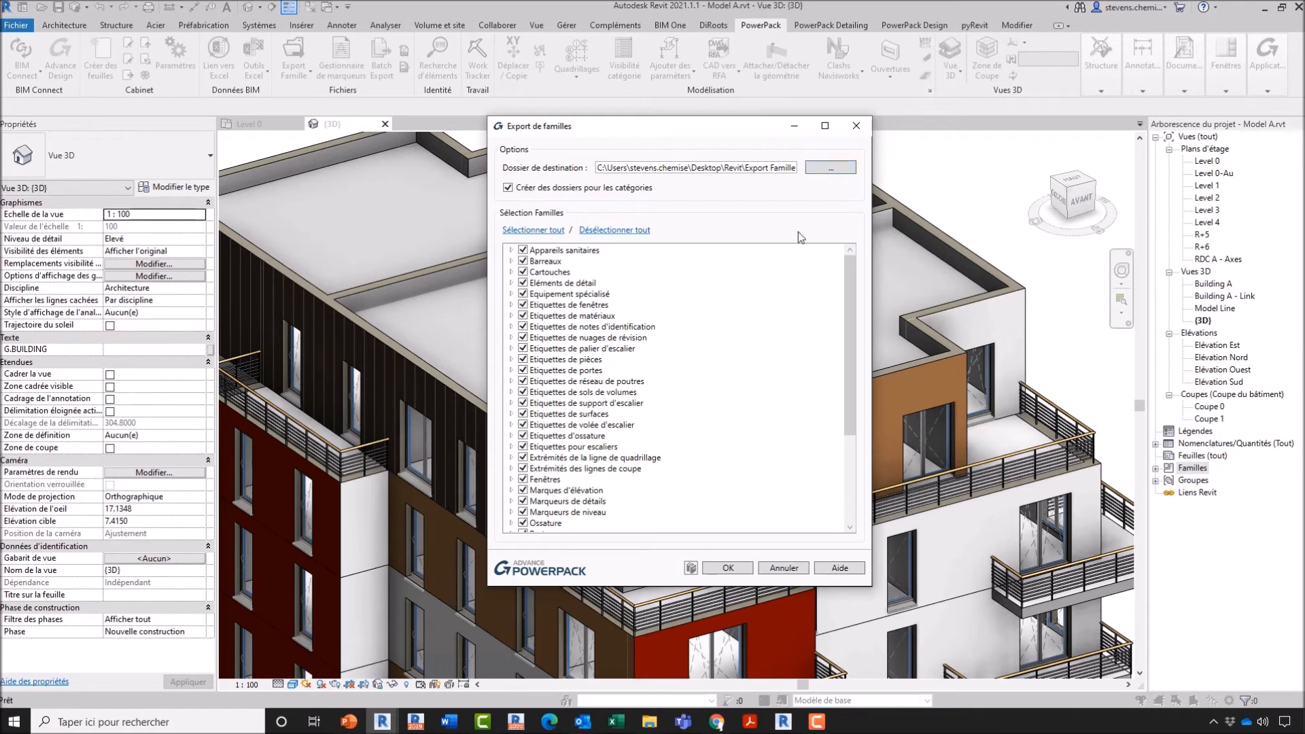
Deselect all families for export and select only PF 1V - 1 Volet and PF 1V - 2 Volets under Fenêtres.
left_click(602, 231)
scroll(555, 469, "down", 4)
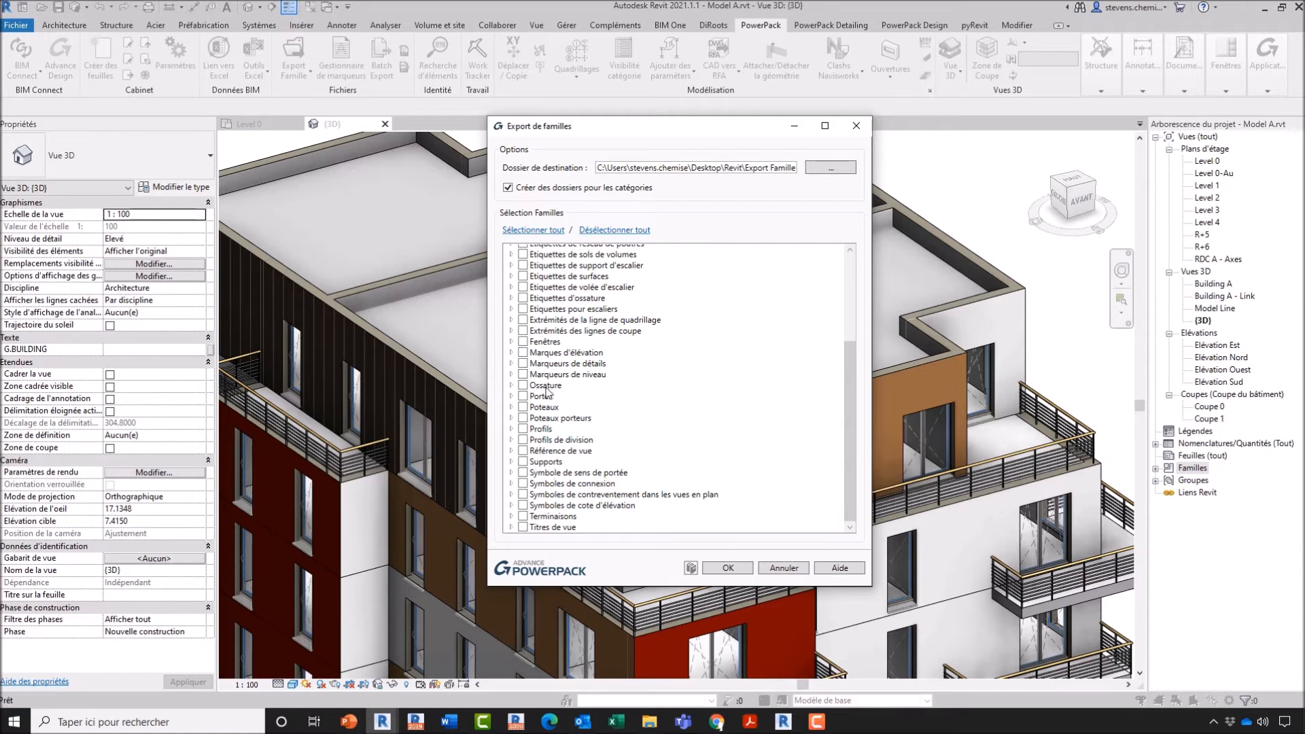
scroll(583, 409, "up", 4)
scroll(584, 409, "down", 4)
left_click(512, 342)
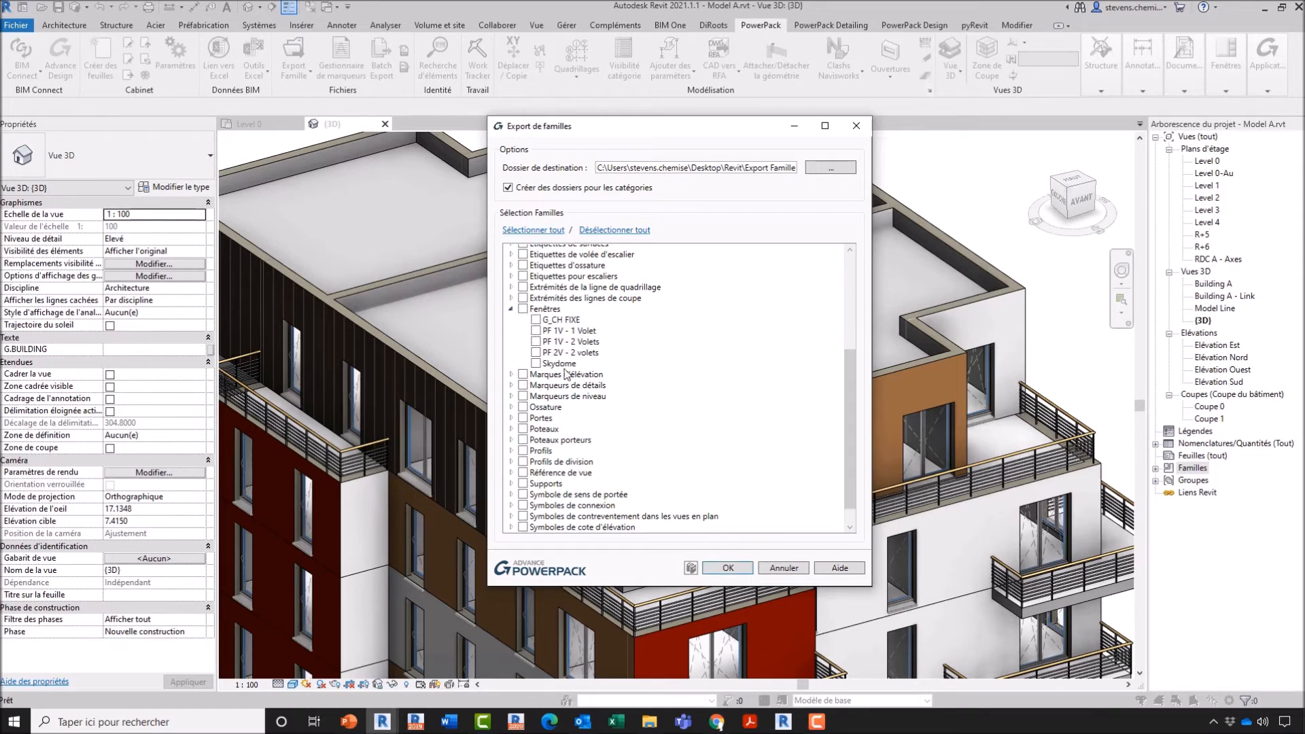
left_click(536, 331)
left_click(536, 341)
left_click(536, 352)
left_click(536, 353)
Add the Poteau rectangulaire family under Poteaux to the export selection and review the category list.
left_click(511, 429)
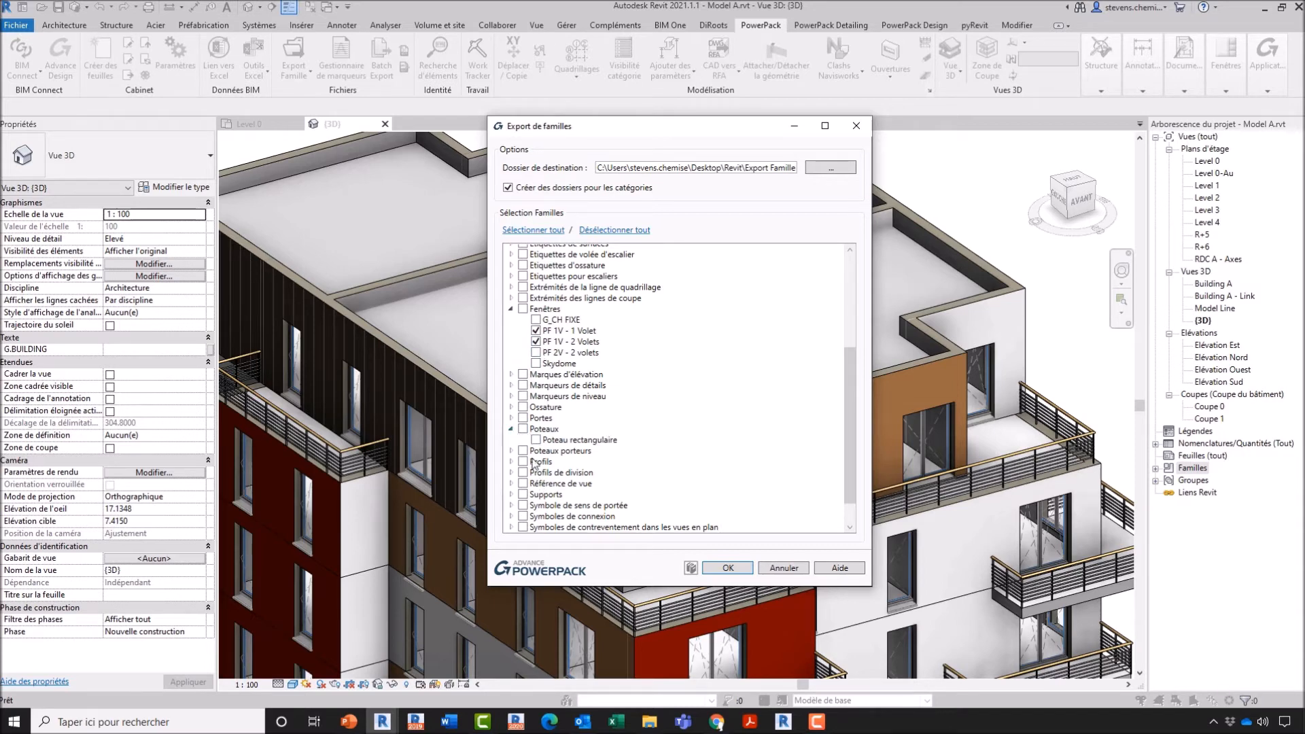
left_click(536, 439)
scroll(550, 472, "down", 1)
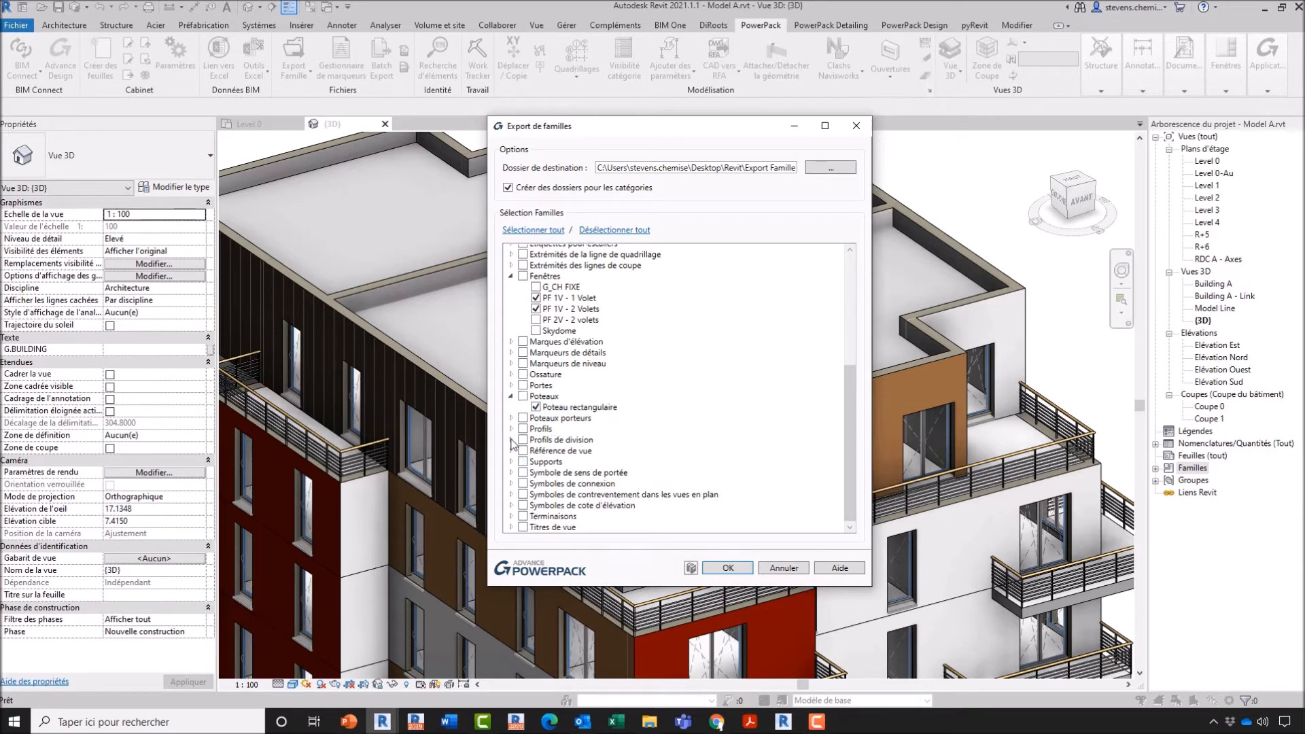
scroll(523, 419, "up", 7)
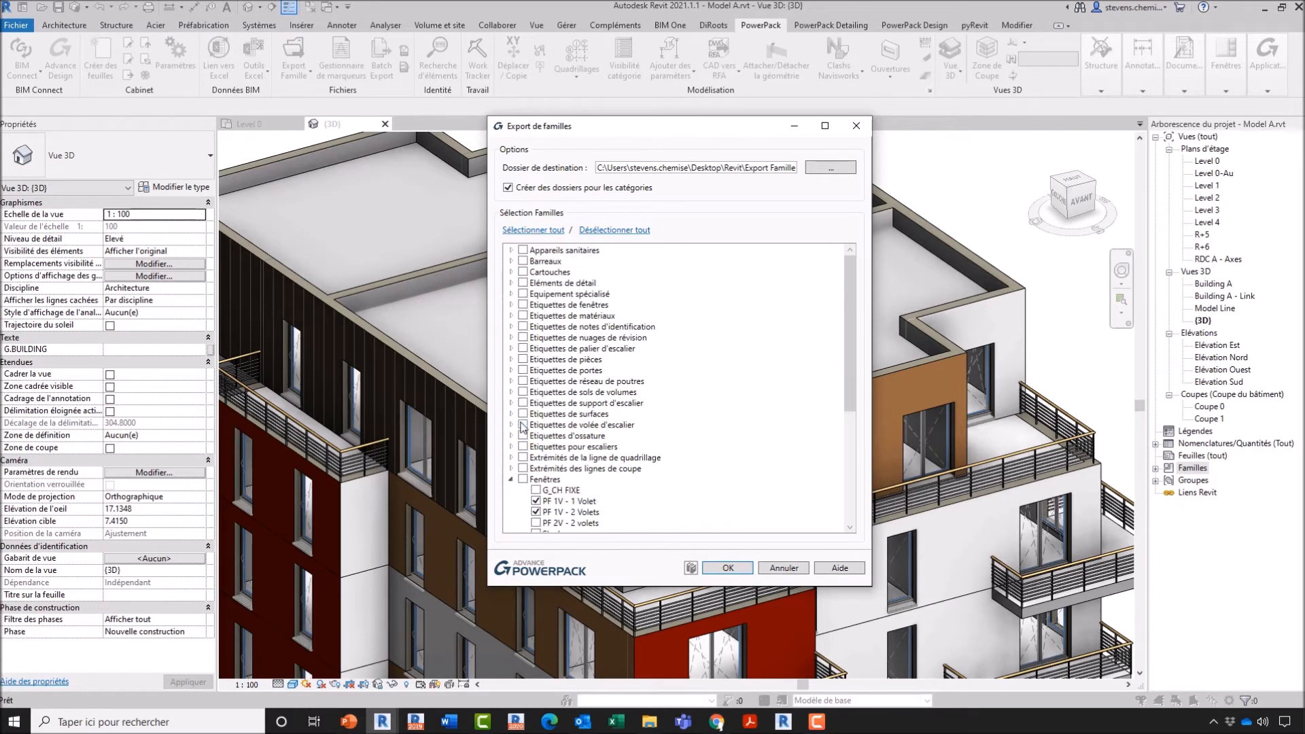
Add the Cartouche avec révisions family under Cartouches to the export selection and run the export.
left_click(511, 272)
left_click(535, 283)
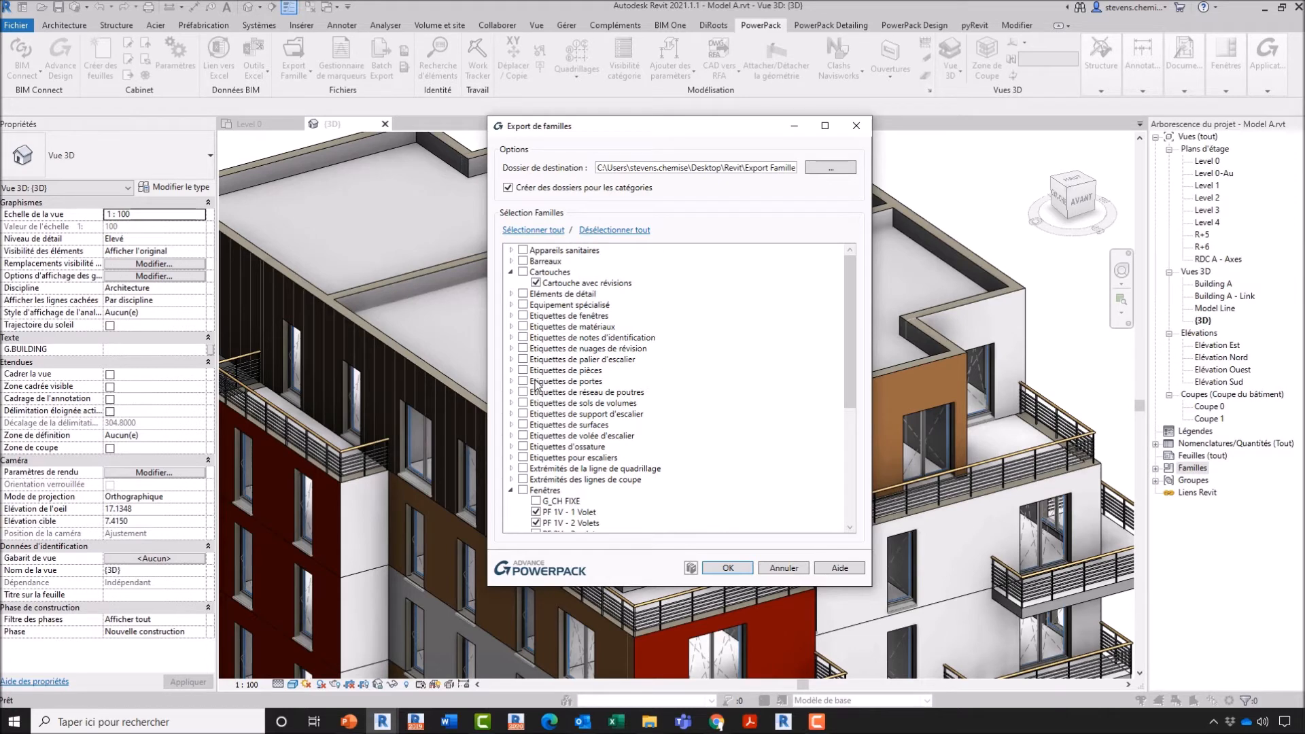
left_click(727, 568)
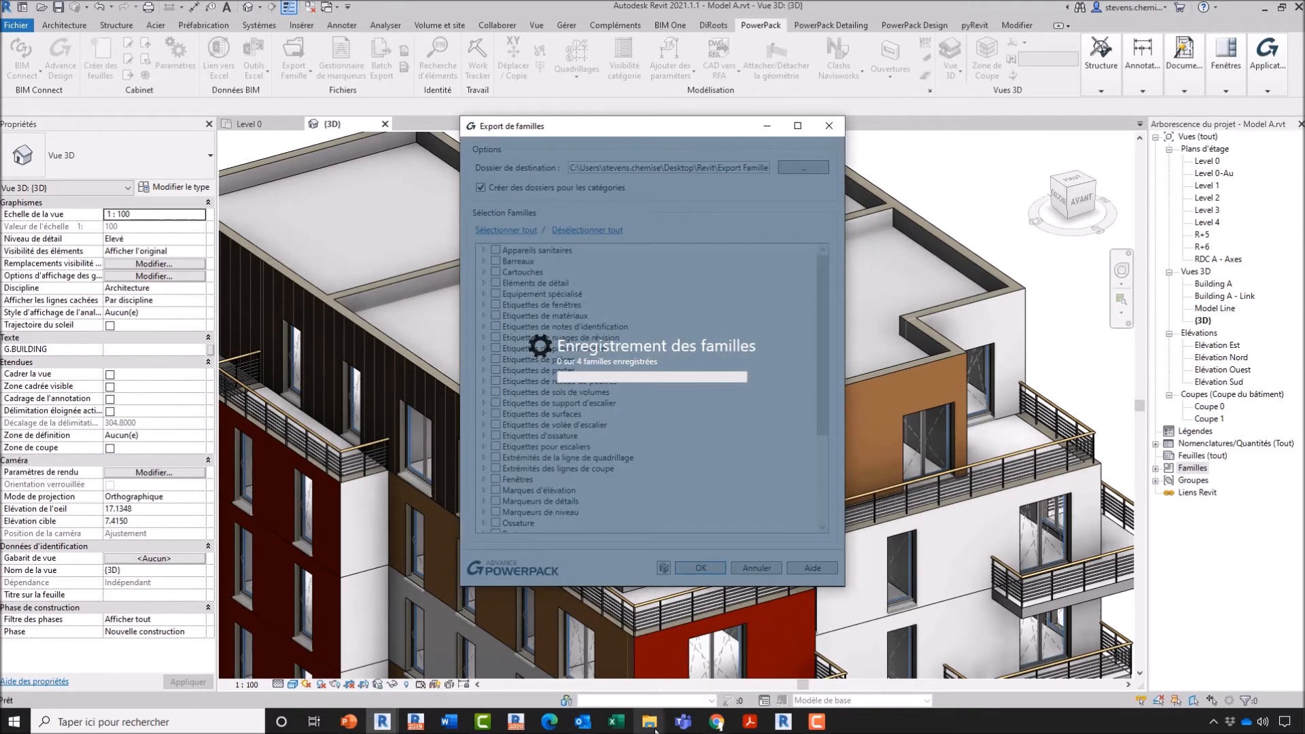
Switch to File Explorer, open the Export Famille folder, narrow and move its window, and dismiss the export completion message in Revit.
mouse_move(649, 719)
mouse_move(637, 681)
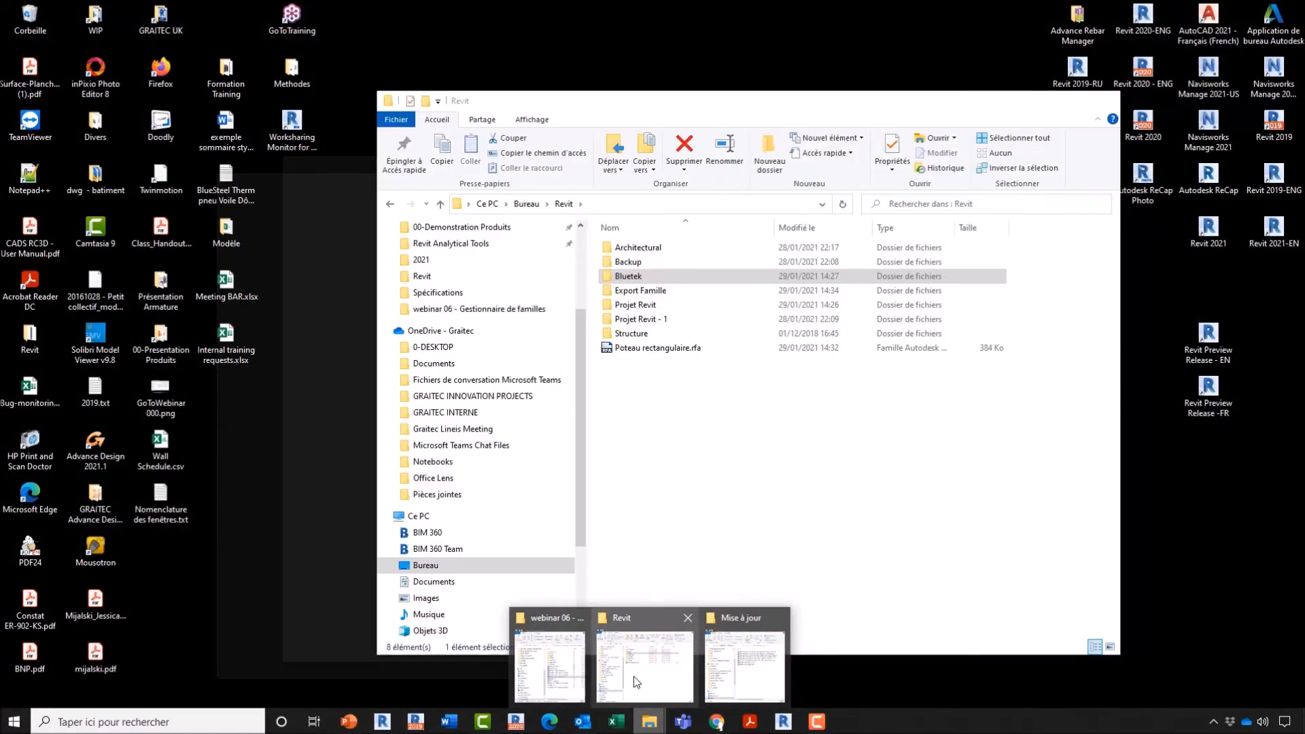
left_click(634, 676)
double_click(639, 291)
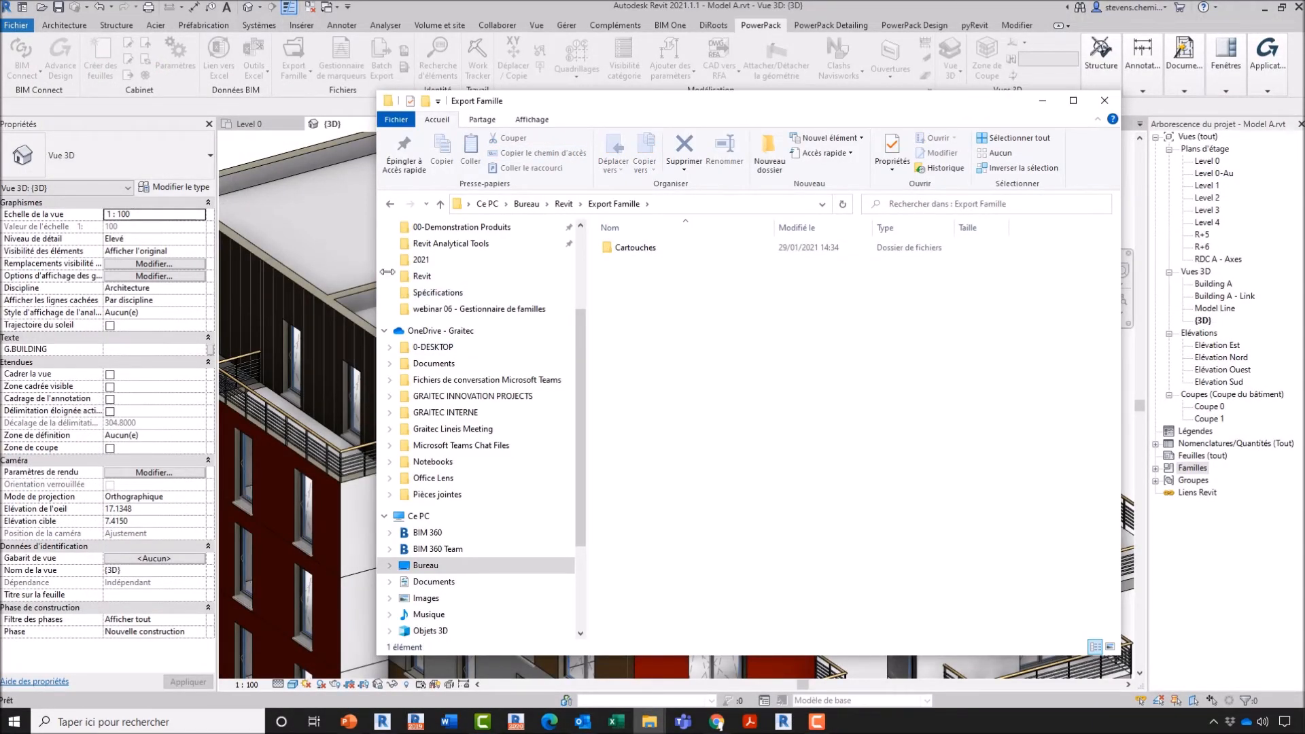
left_click_drag(378, 275, 700, 294)
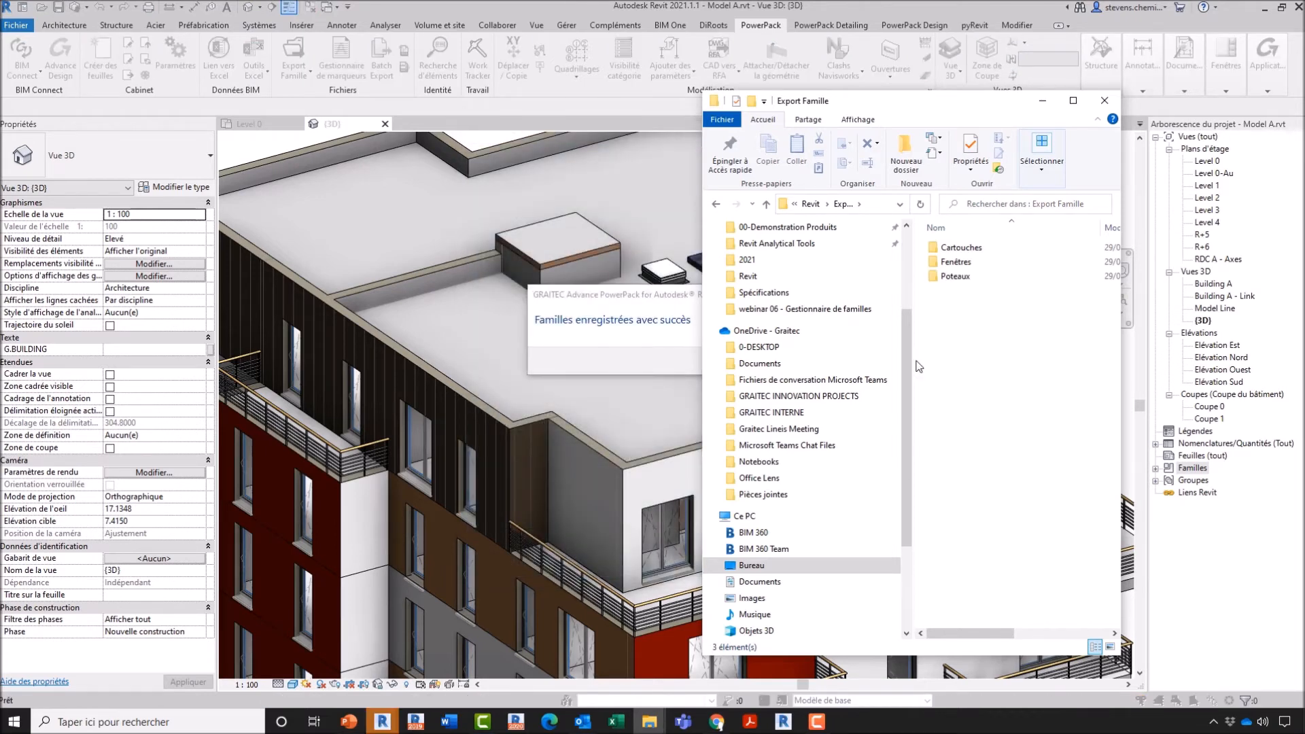
left_click_drag(986, 96, 899, 52)
left_click(636, 332)
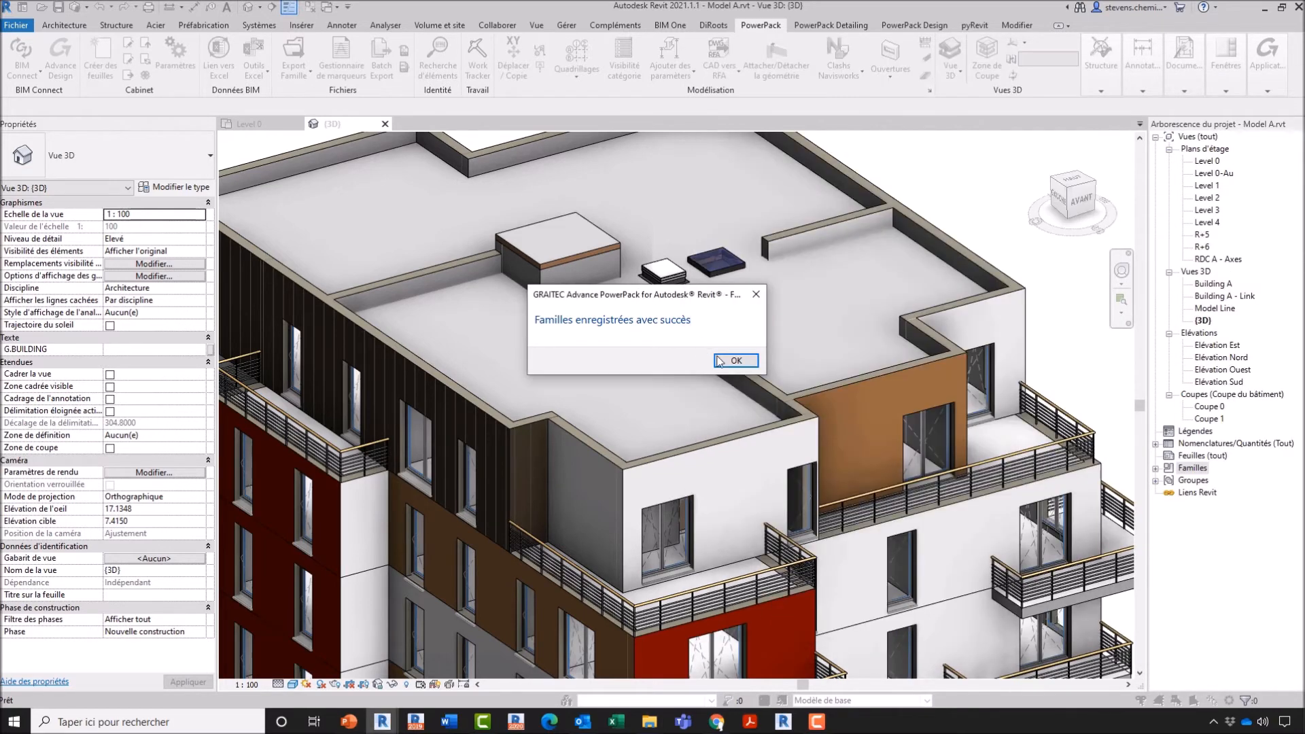
left_click(736, 361)
Inspect the exported files in the Fenêtres, Cartouches and Poteaux folders of Export Famille in File Explorer, and return to Revit.
left_click(649, 722)
left_click(691, 698)
mouse_move(650, 722)
left_click(637, 691)
double_click(945, 215)
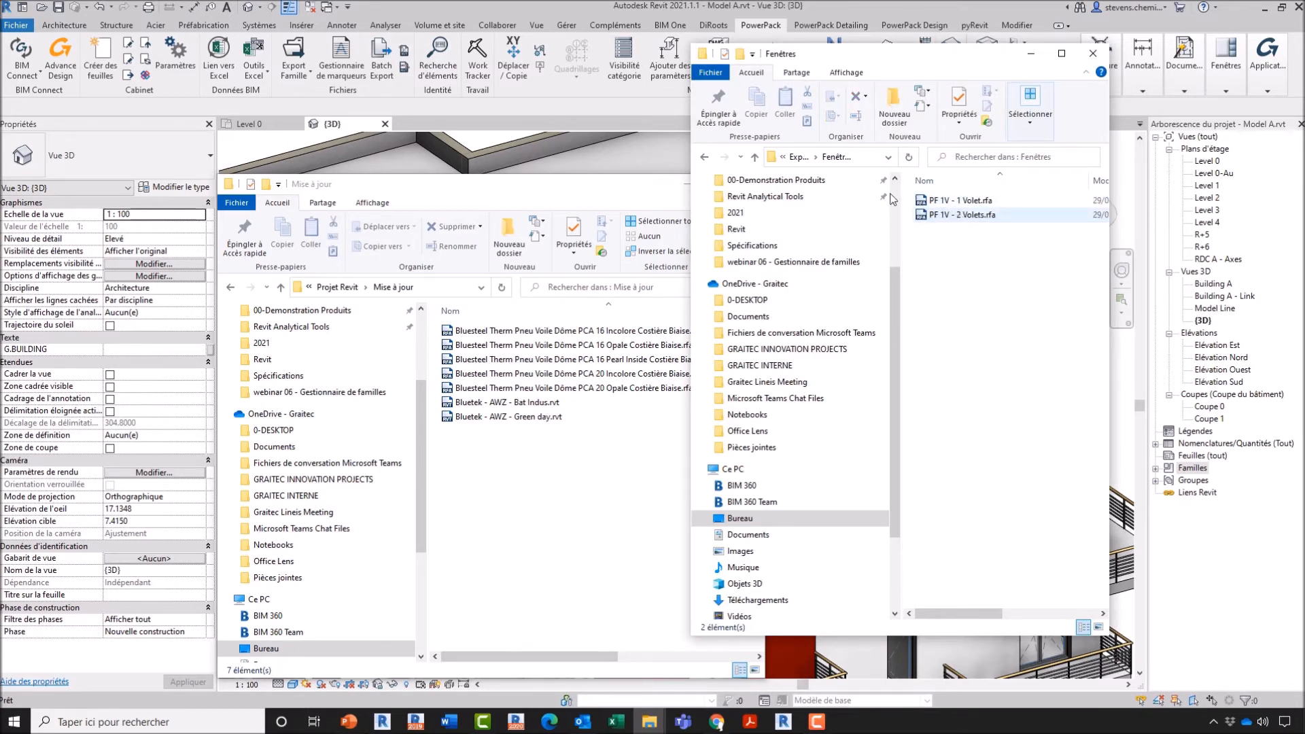
left_click(796, 158)
double_click(952, 201)
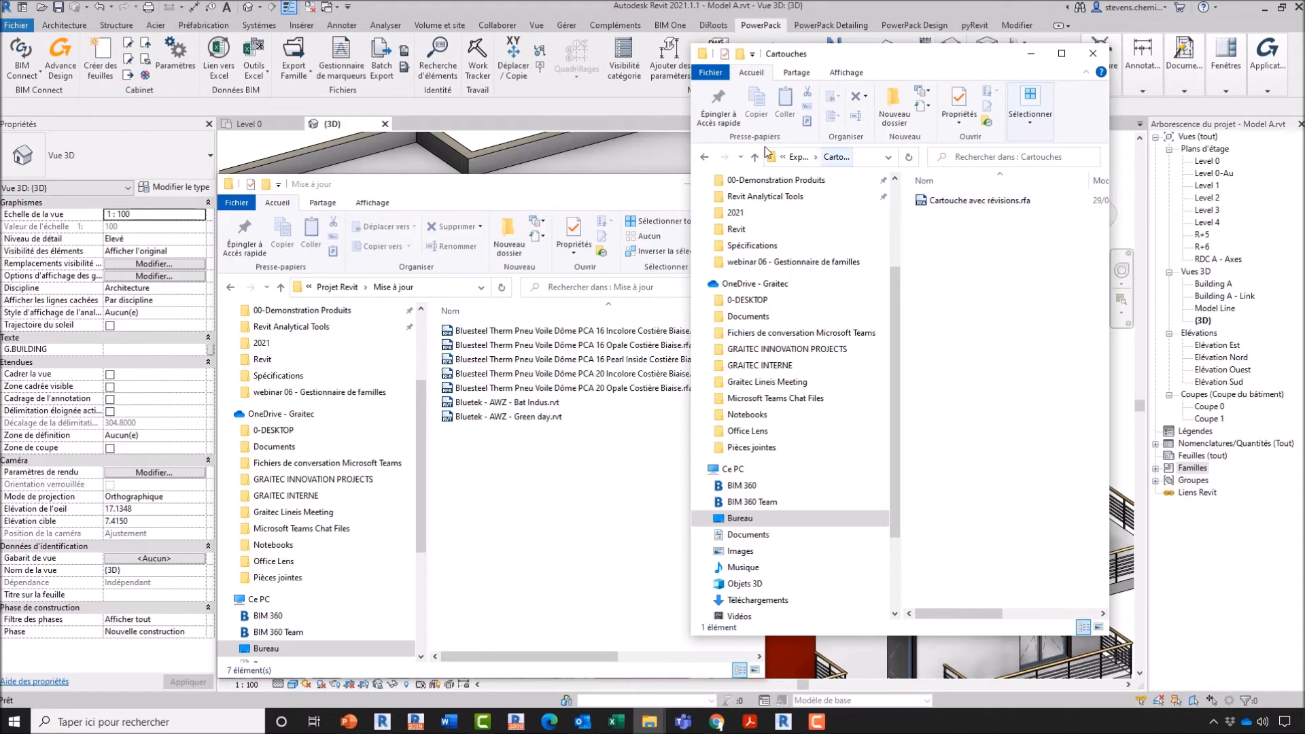
left_click(800, 158)
double_click(972, 229)
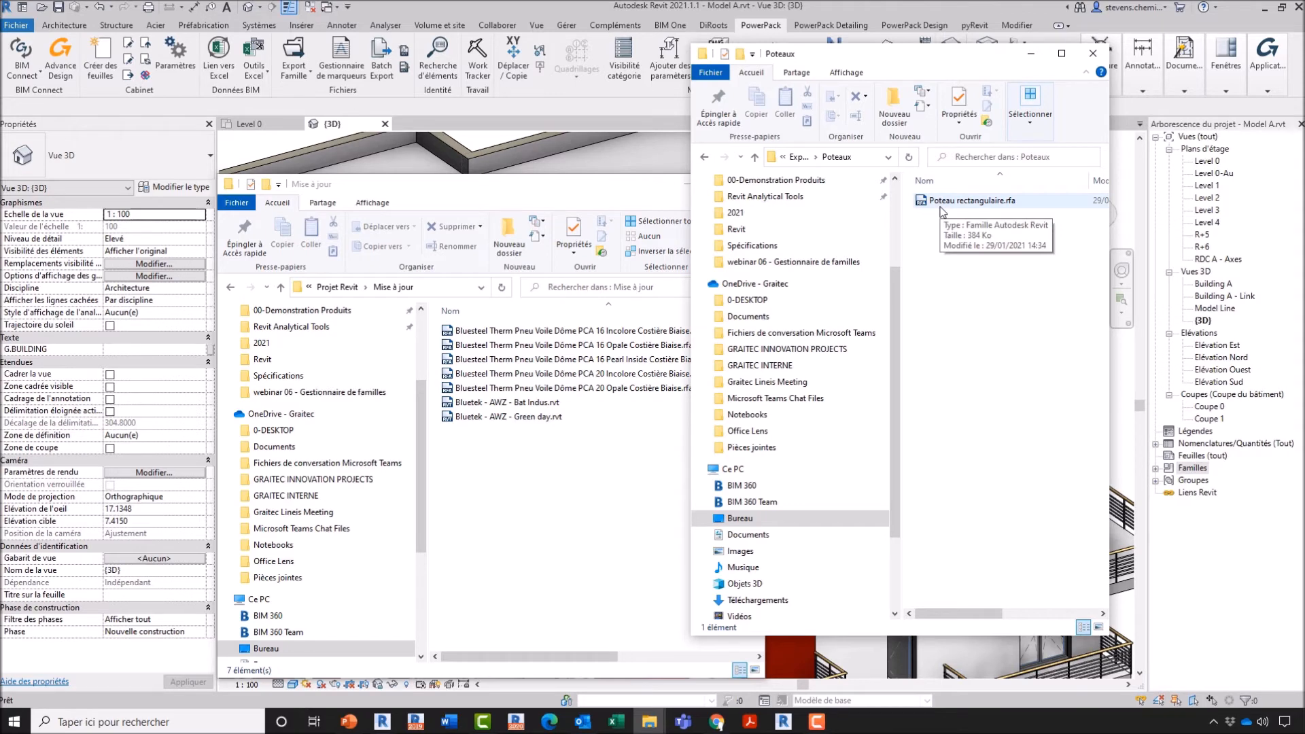
left_click(604, 138)
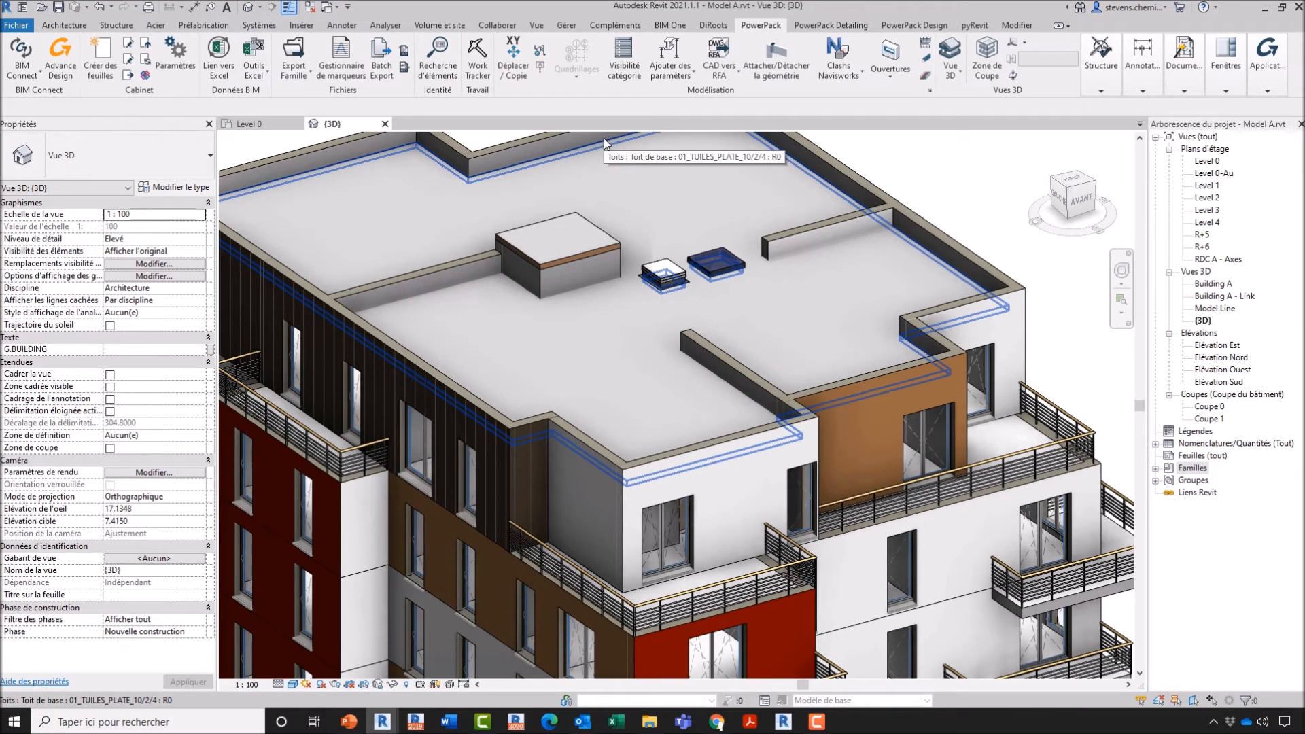
Open the PowerPack family manager, expand the France library and display its Fenêtres families.
left_click(294, 75)
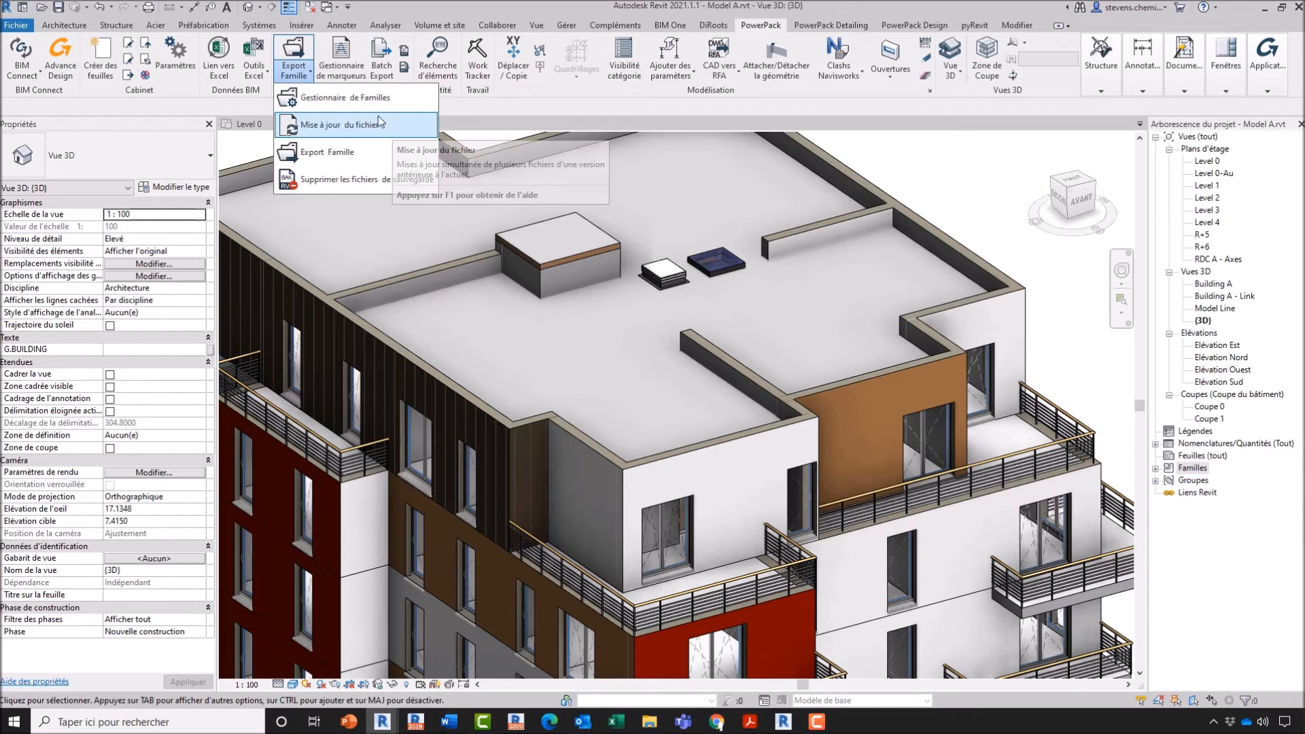
left_click(343, 106)
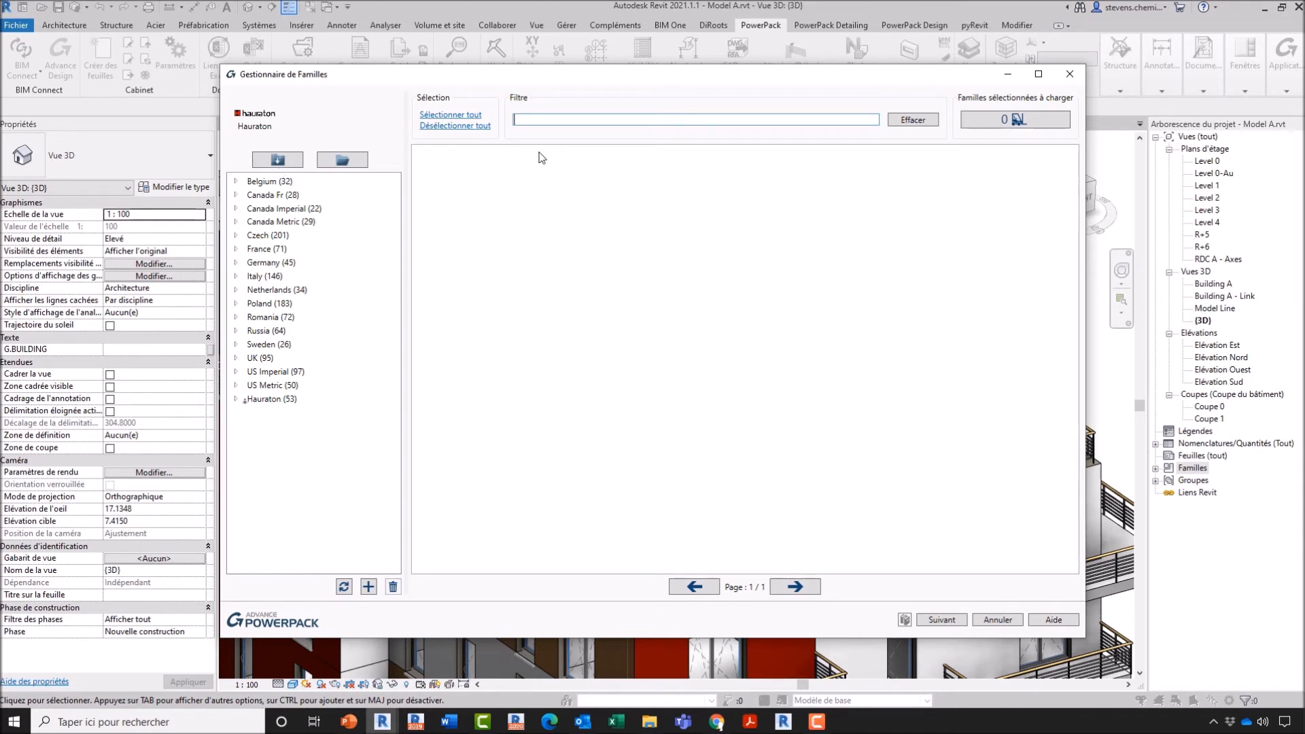
left_click(237, 250)
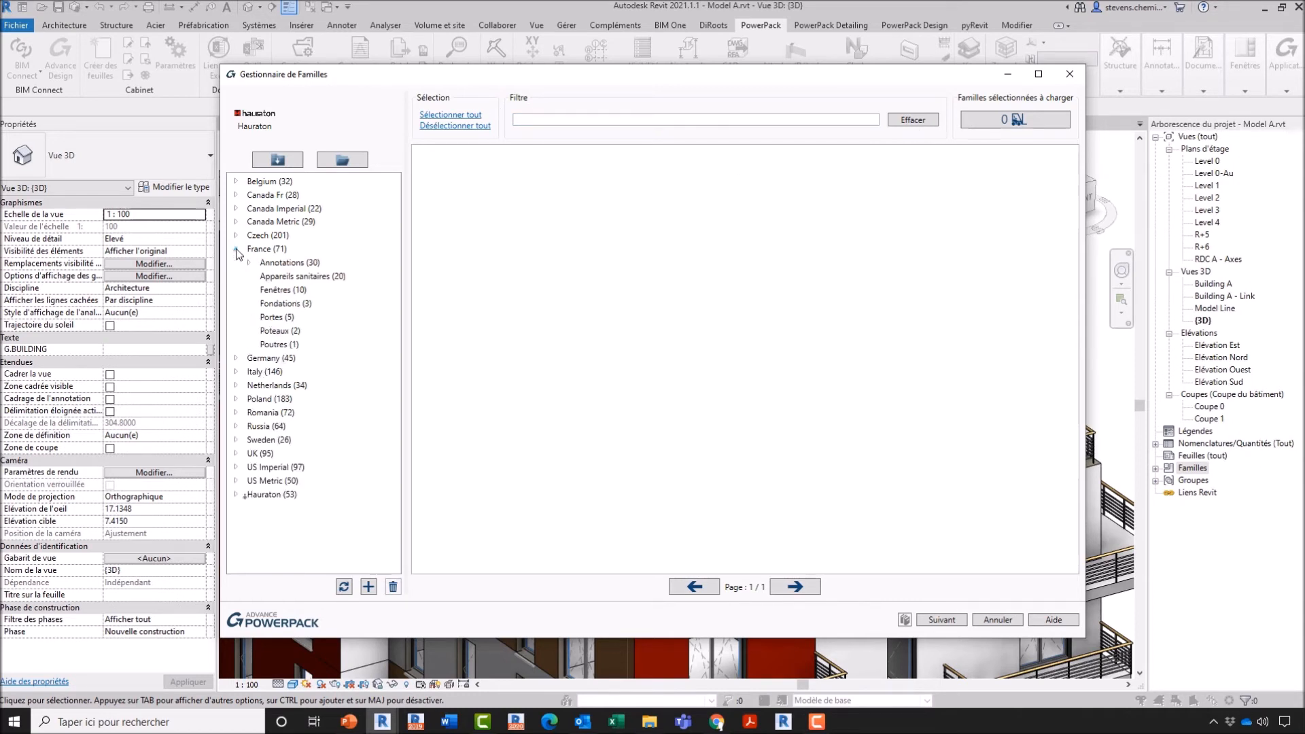
left_click(285, 297)
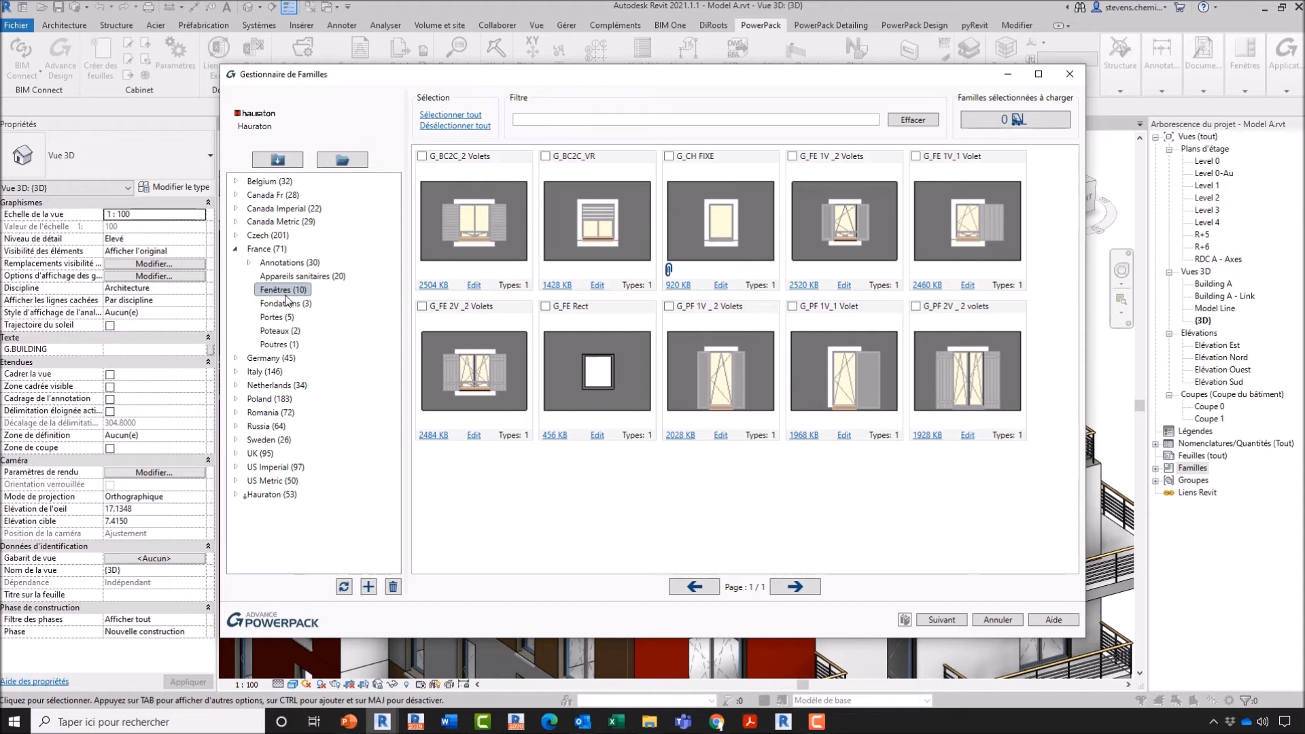
View the Structure annotation families of the Canada Fr library, collapse it, and return to the France windows.
left_click(235, 196)
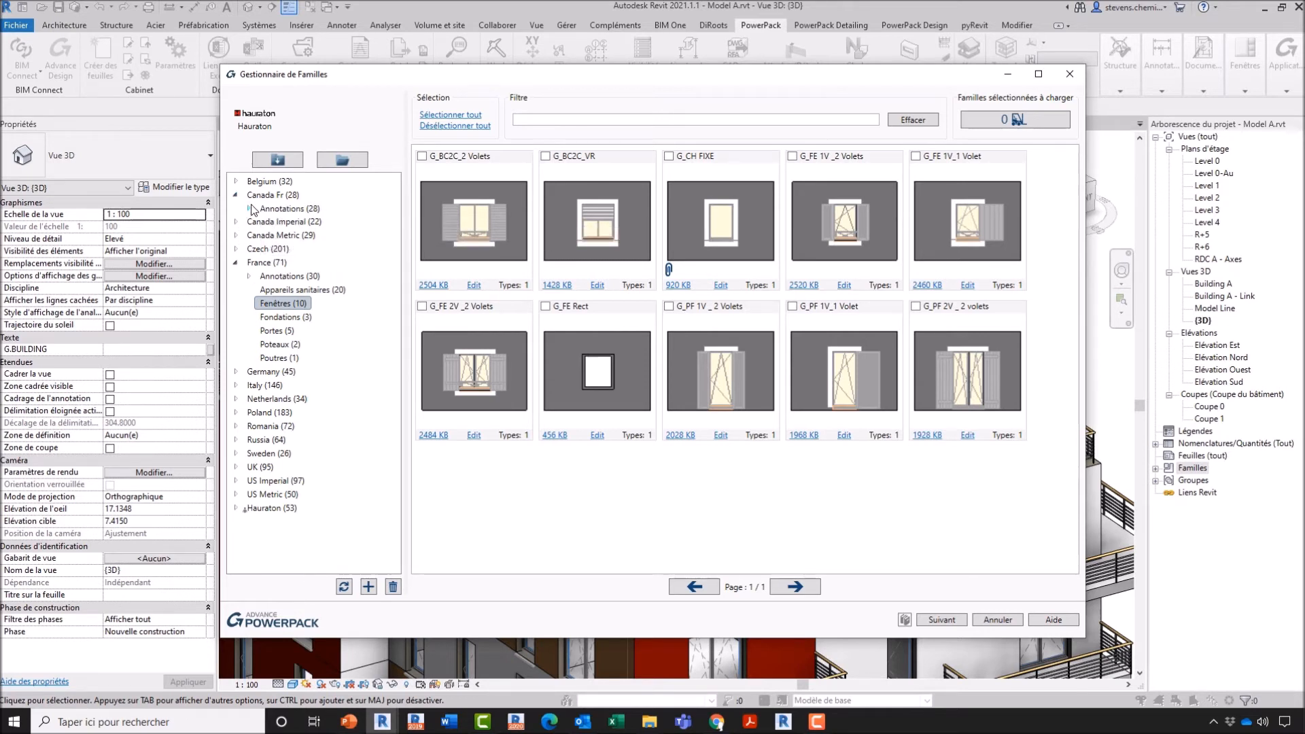
left_click(250, 209)
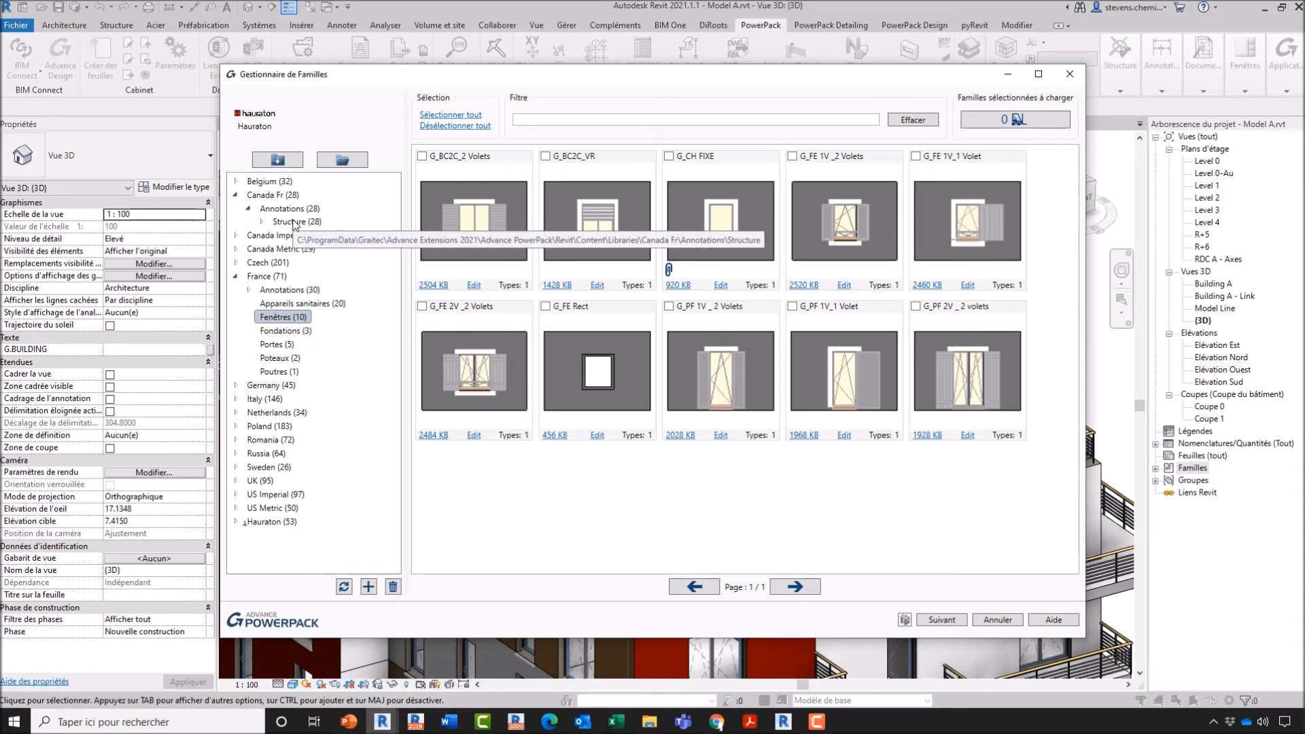
left_click(297, 222)
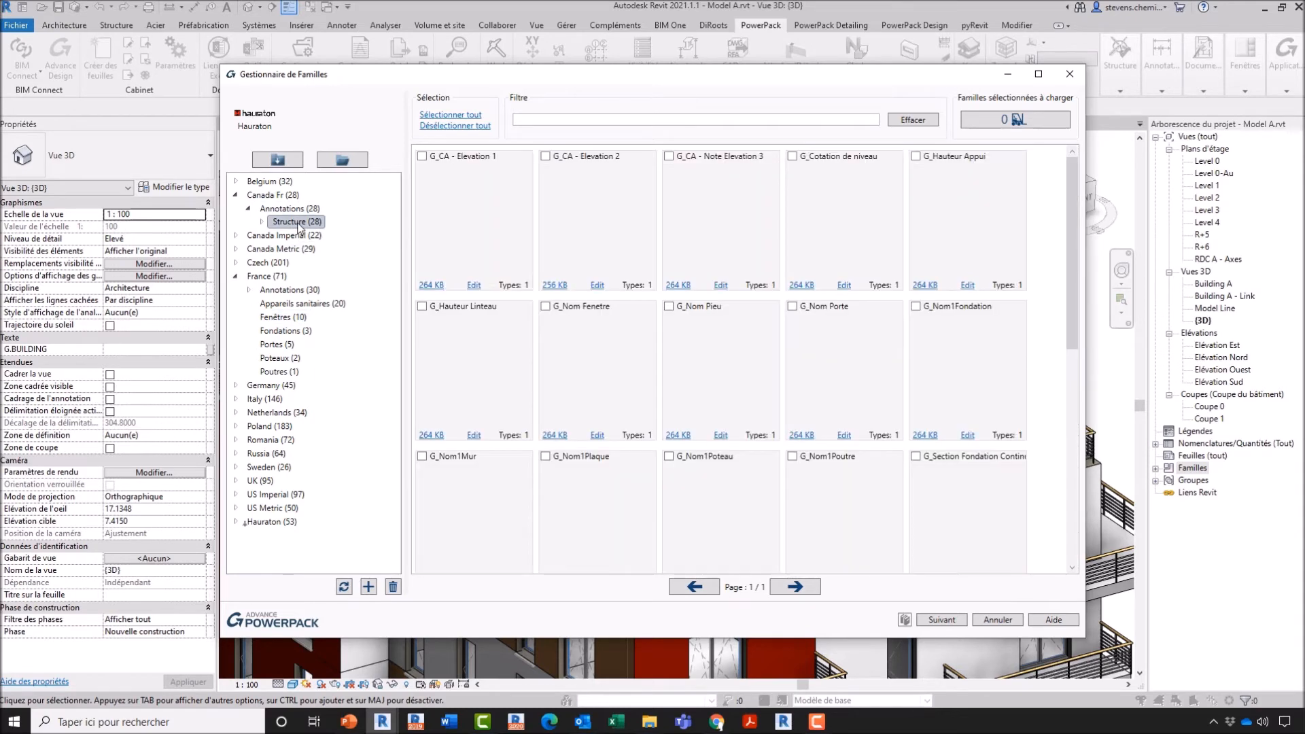
left_click(248, 208)
left_click(236, 195)
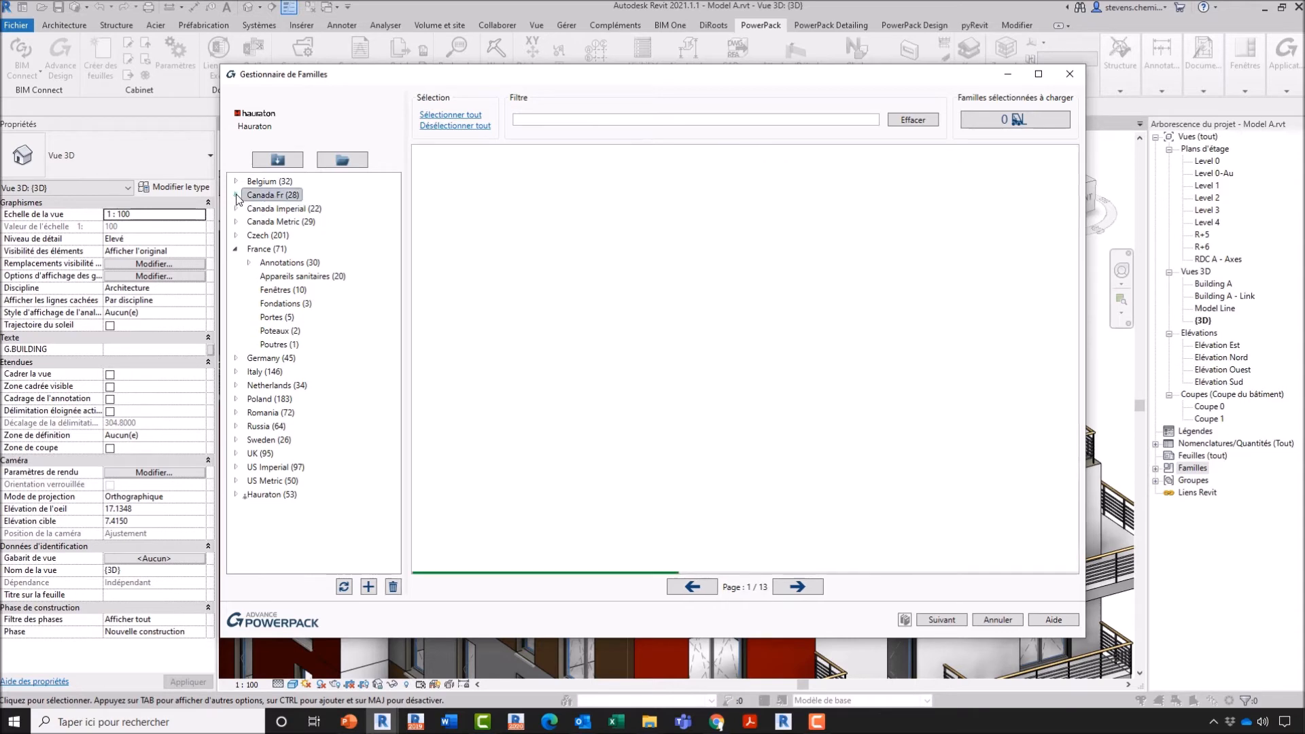
left_click(288, 289)
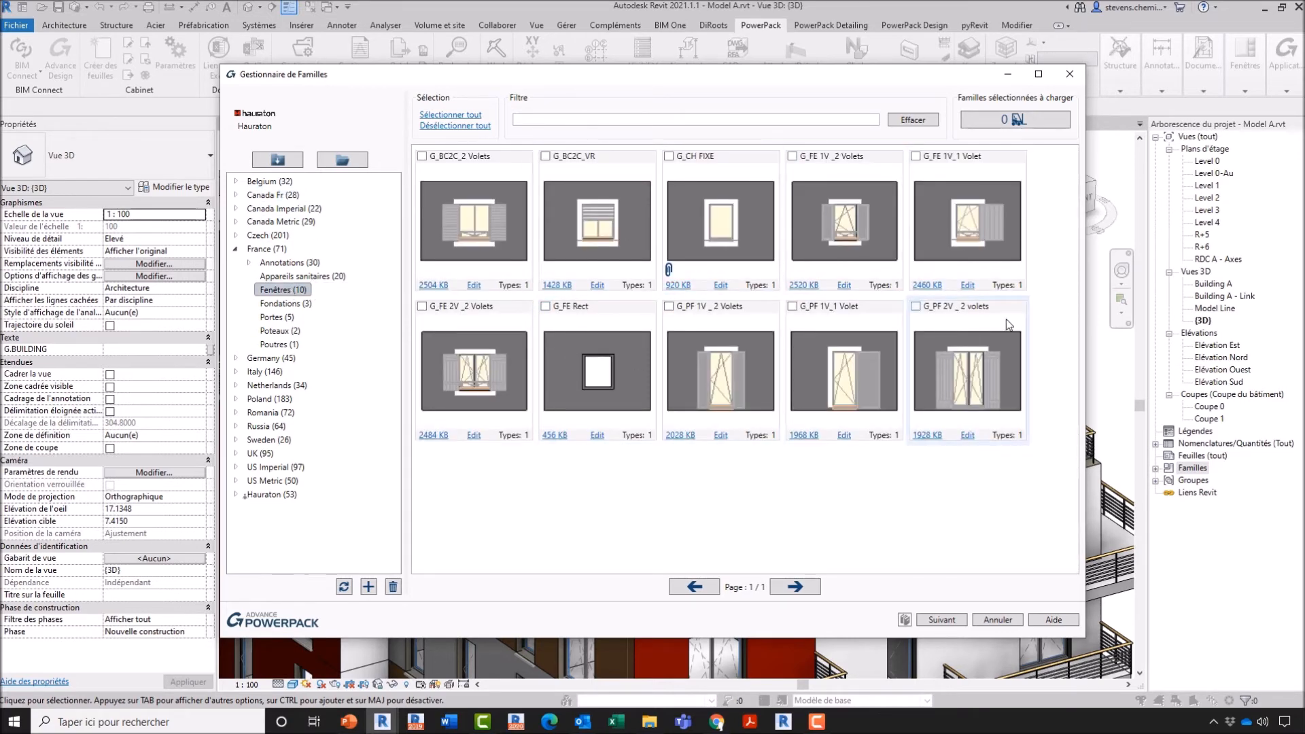
mouse_move(1005, 320)
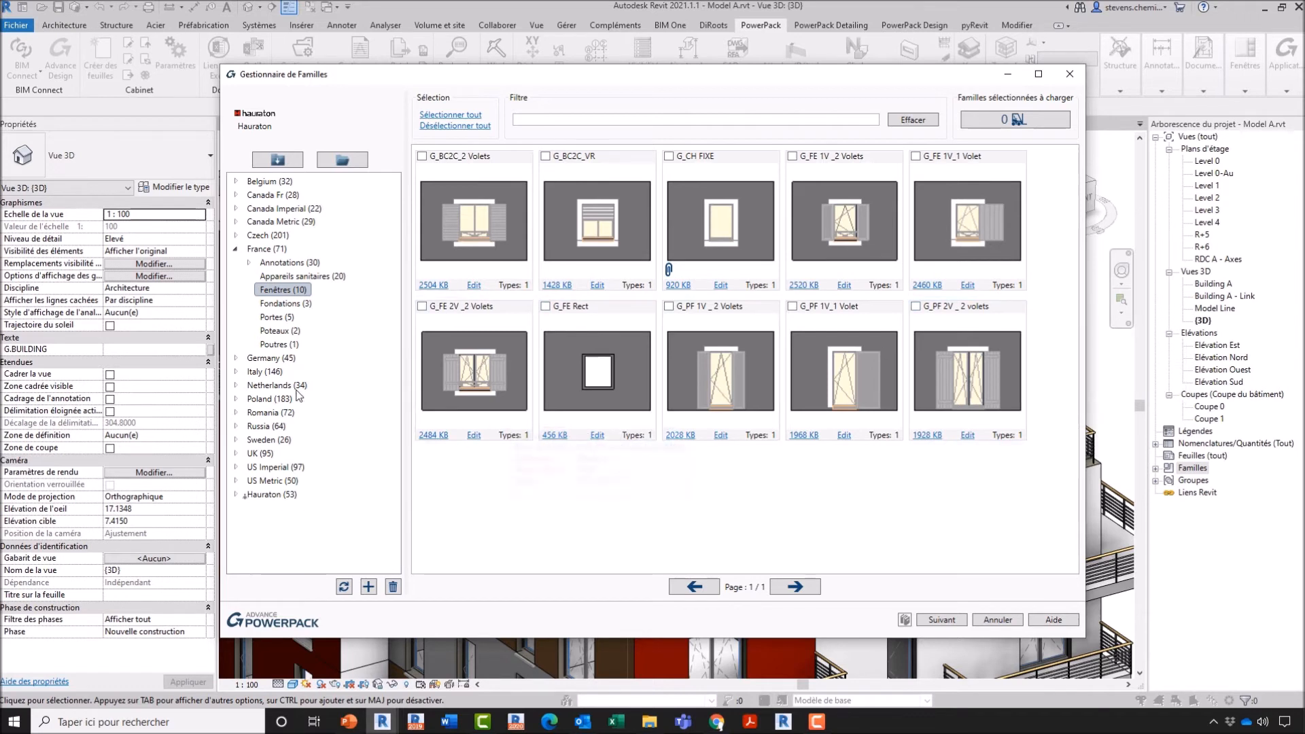
Browse the Italy library's Annotazioni and Strutturale branches, view its Cartigli title blocks, and collapse the library.
left_click(236, 372)
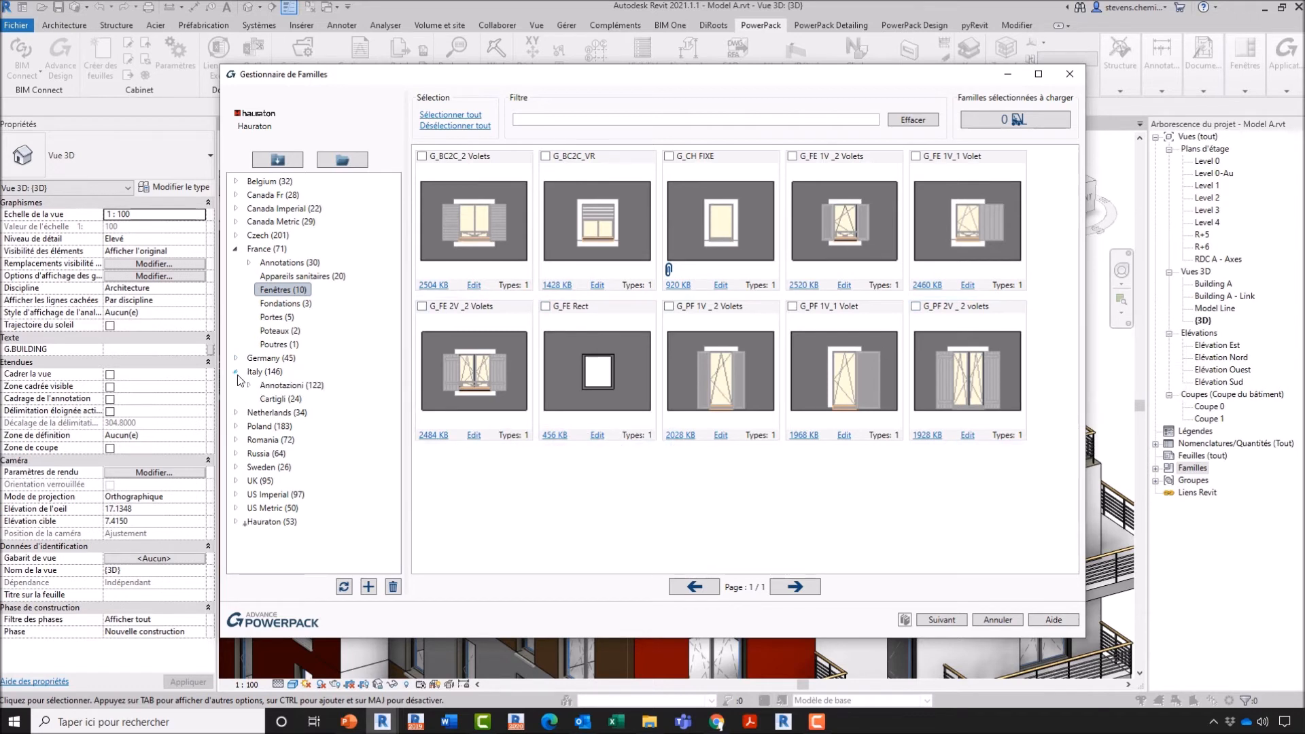
left_click(275, 386)
left_click(277, 398)
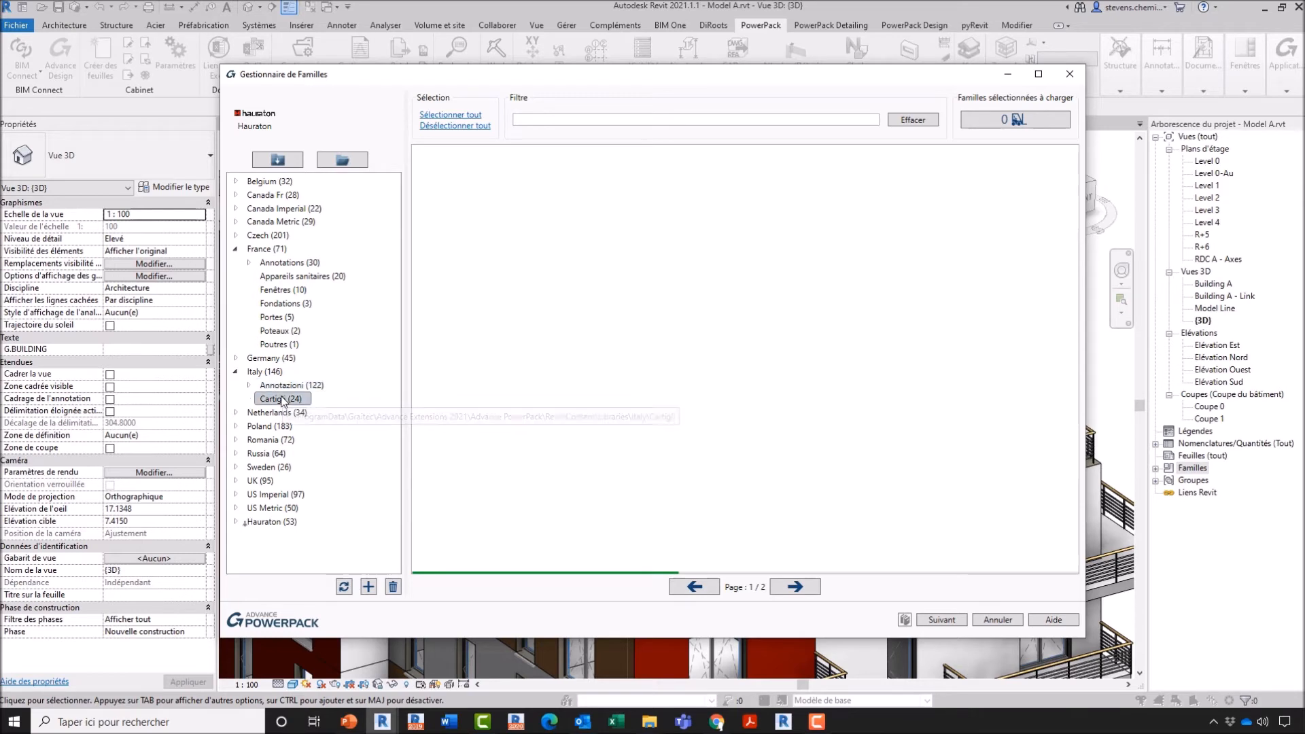
left_click(279, 399)
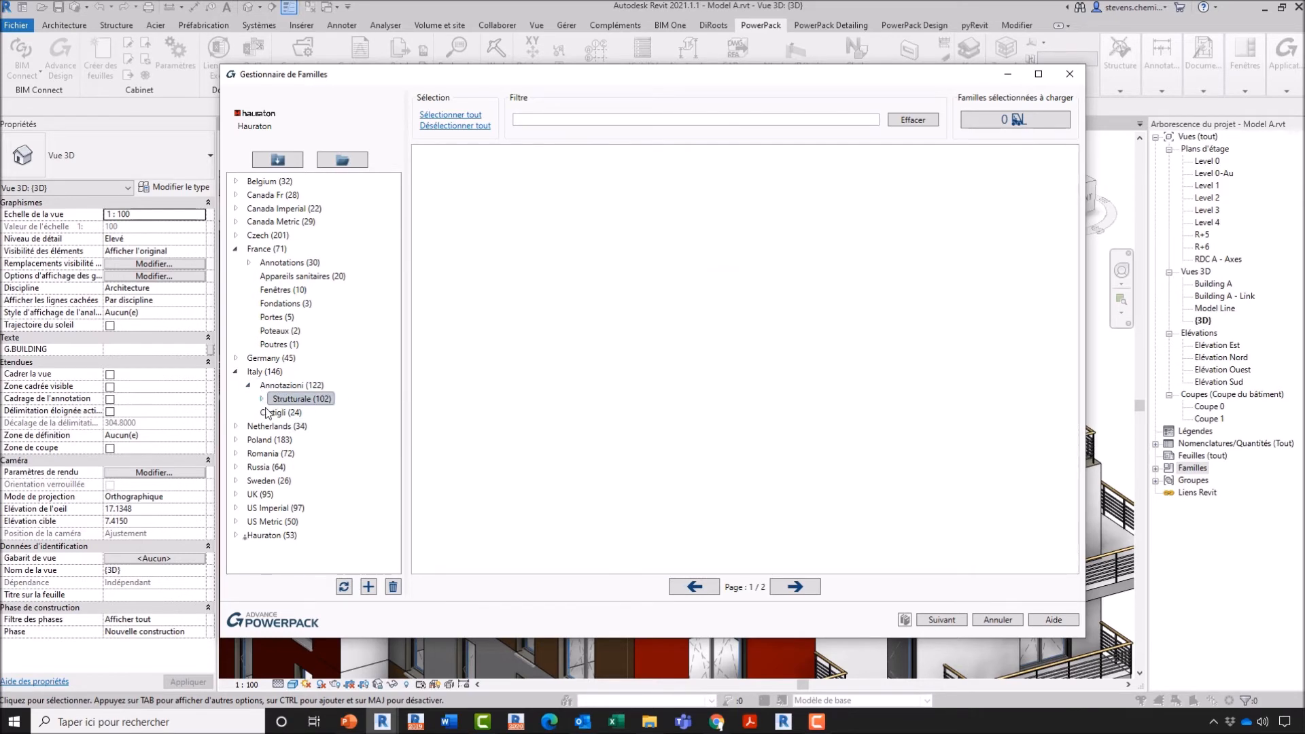
left_click(261, 400)
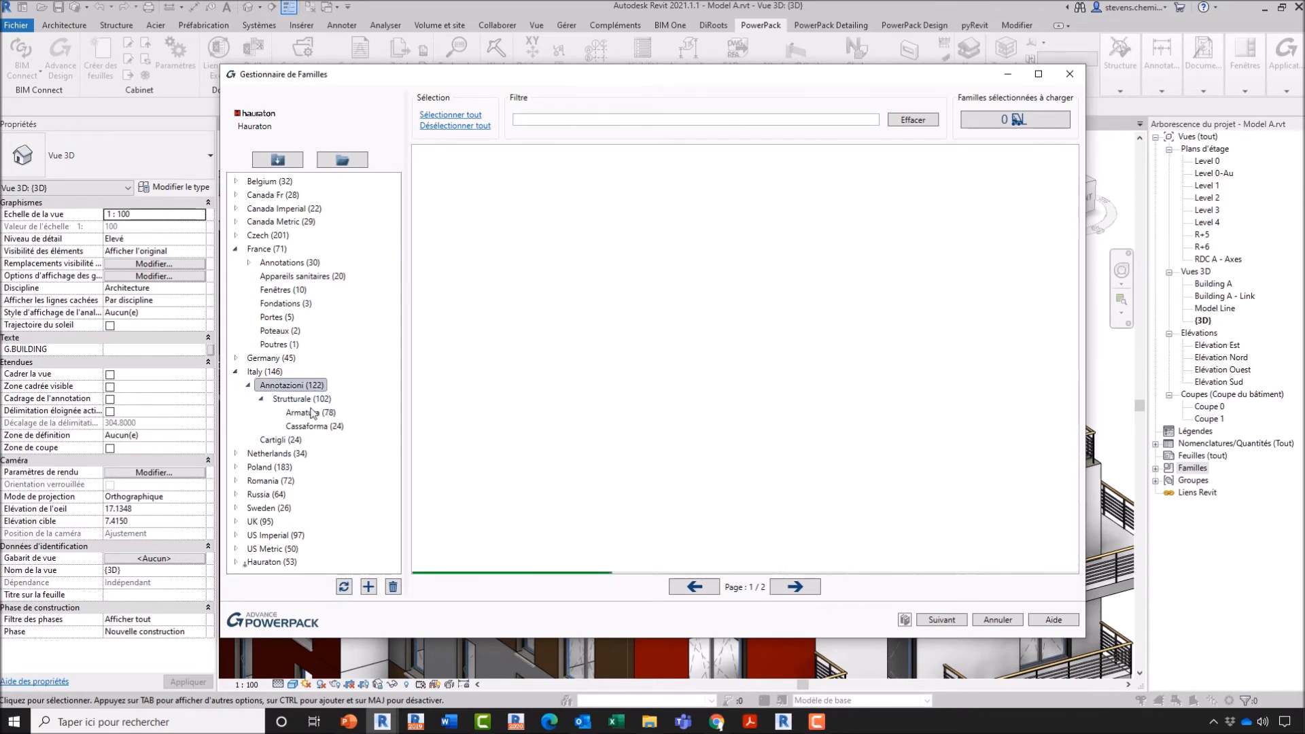
left_click(292, 440)
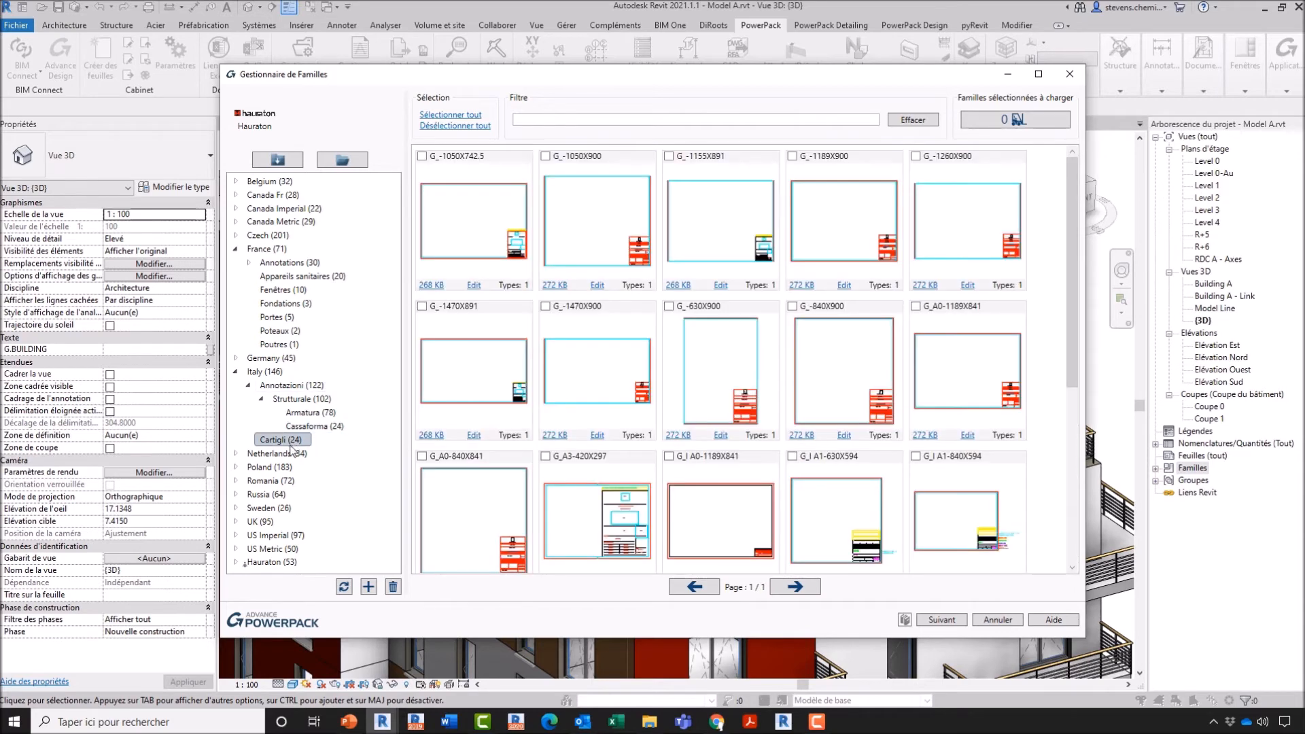
left_click(243, 382)
Browse the Poland library's categories, including Arkusze, Fundamenty konstrukcyjne, Opisy and Drzwi, and collapse the library.
left_click(237, 398)
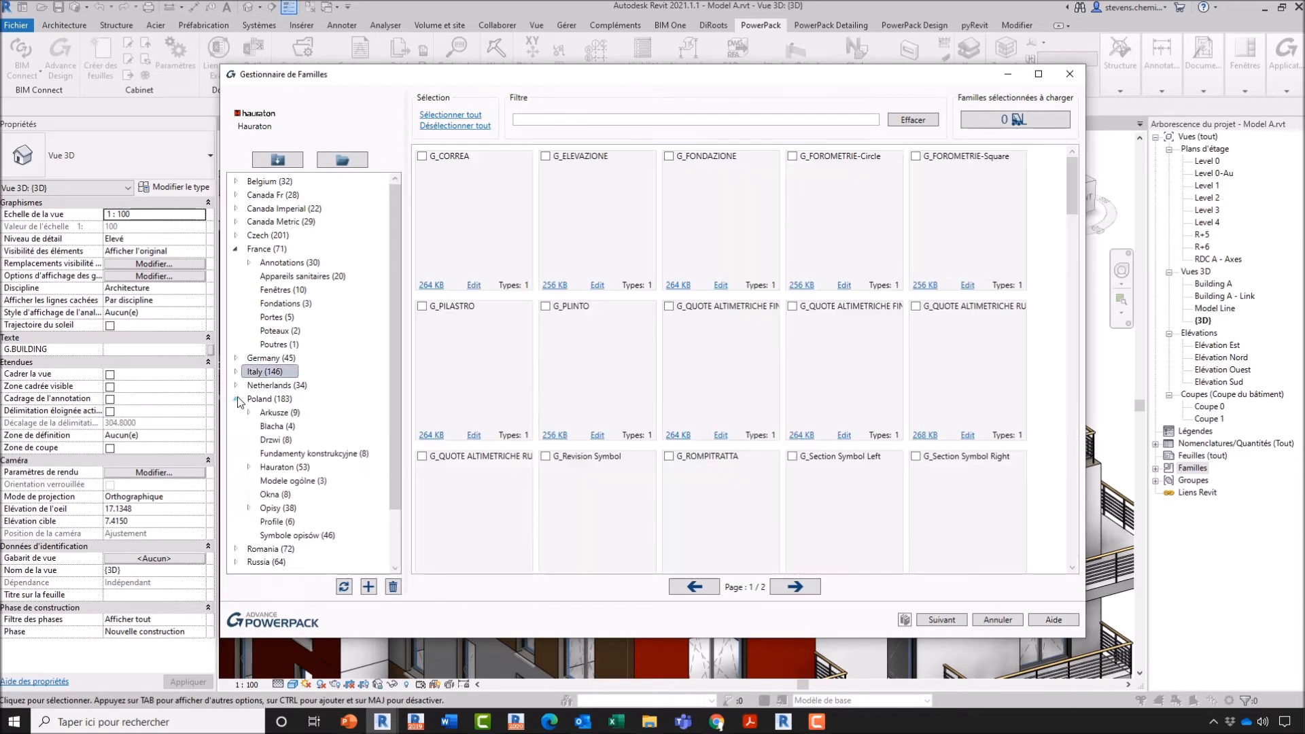
left_click(276, 425)
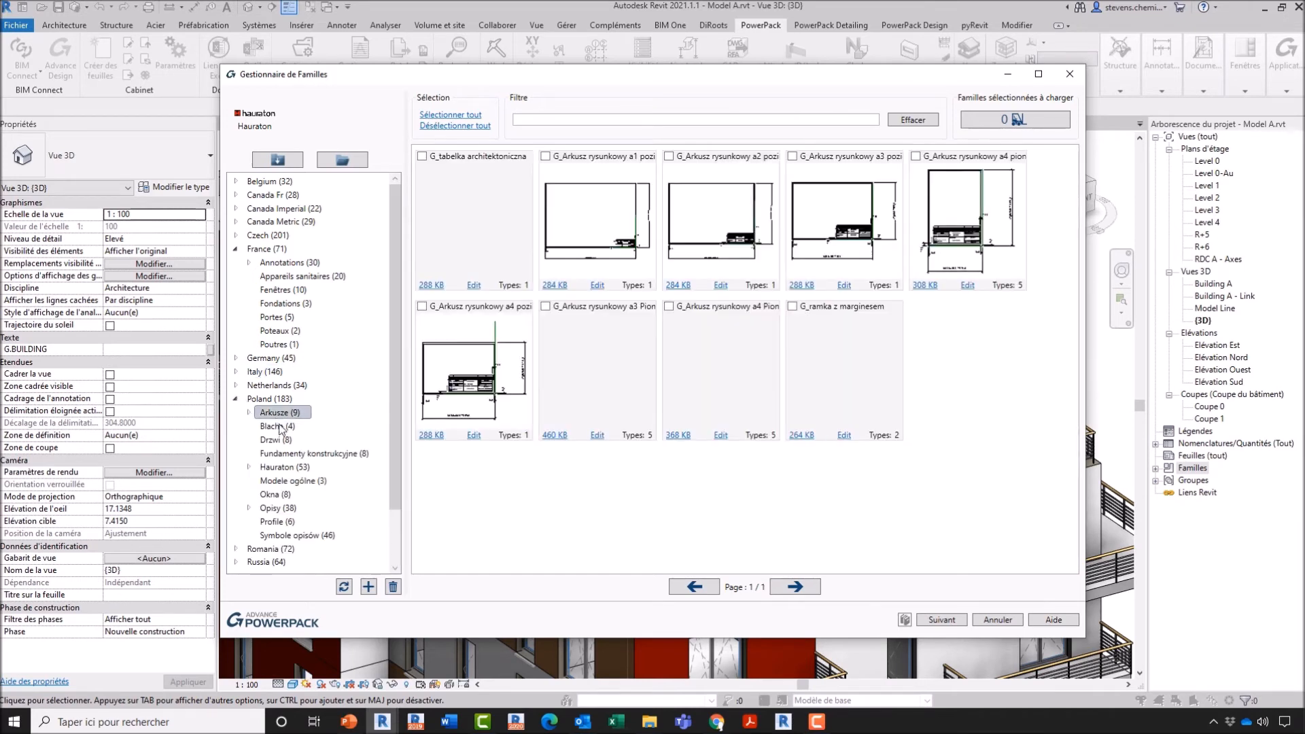
left_click(276, 453)
left_click(275, 481)
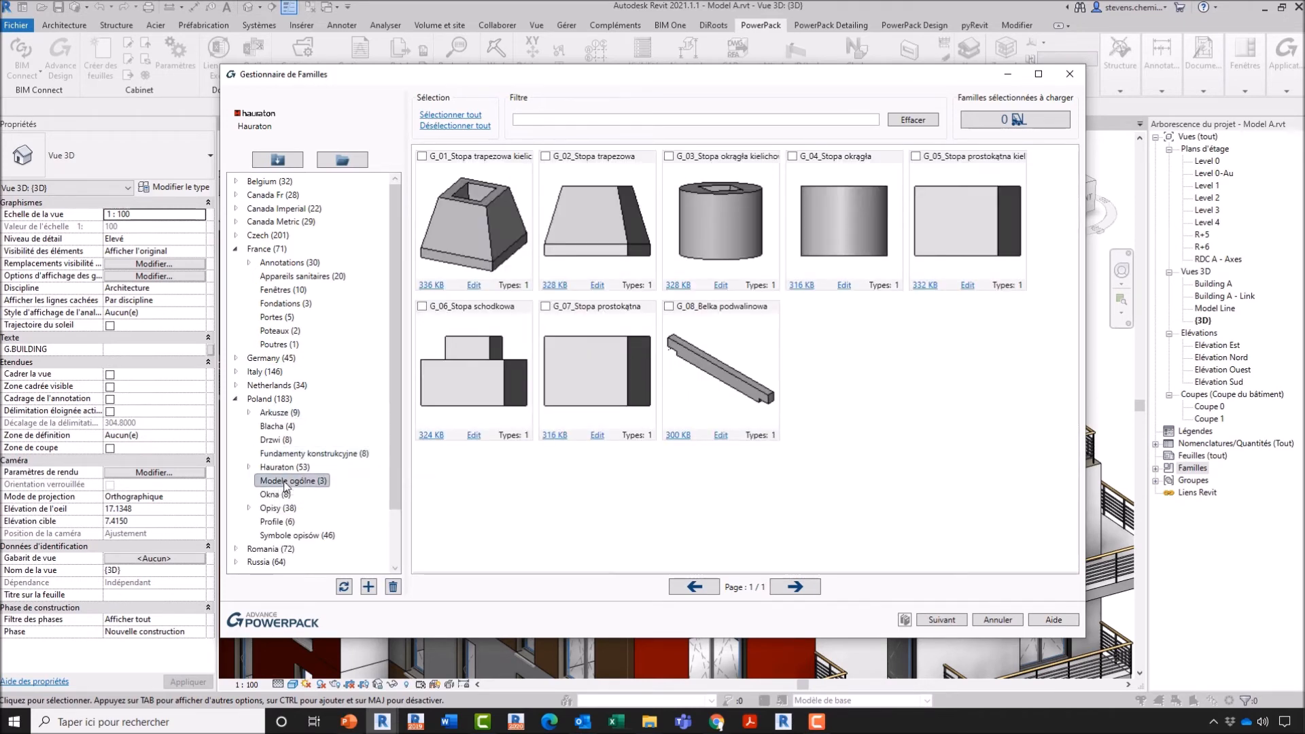
left_click(283, 455)
left_click(276, 440)
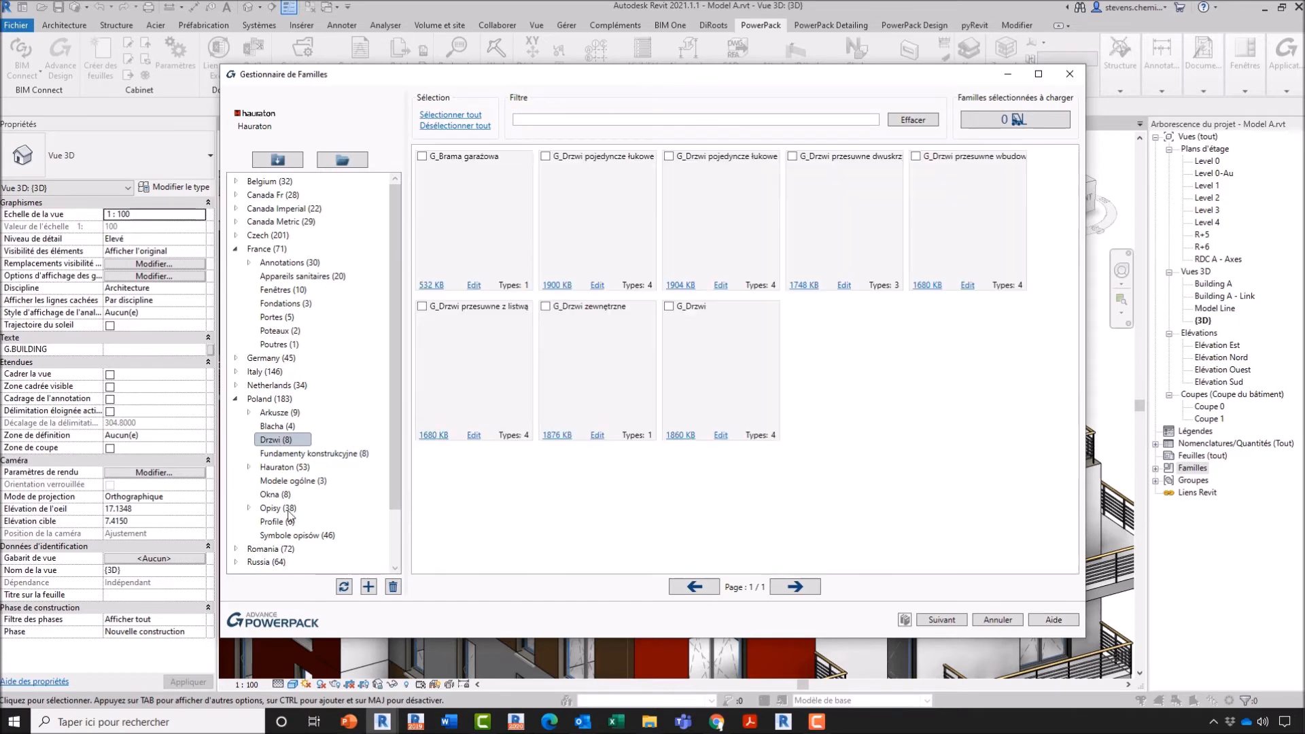
left_click(279, 508)
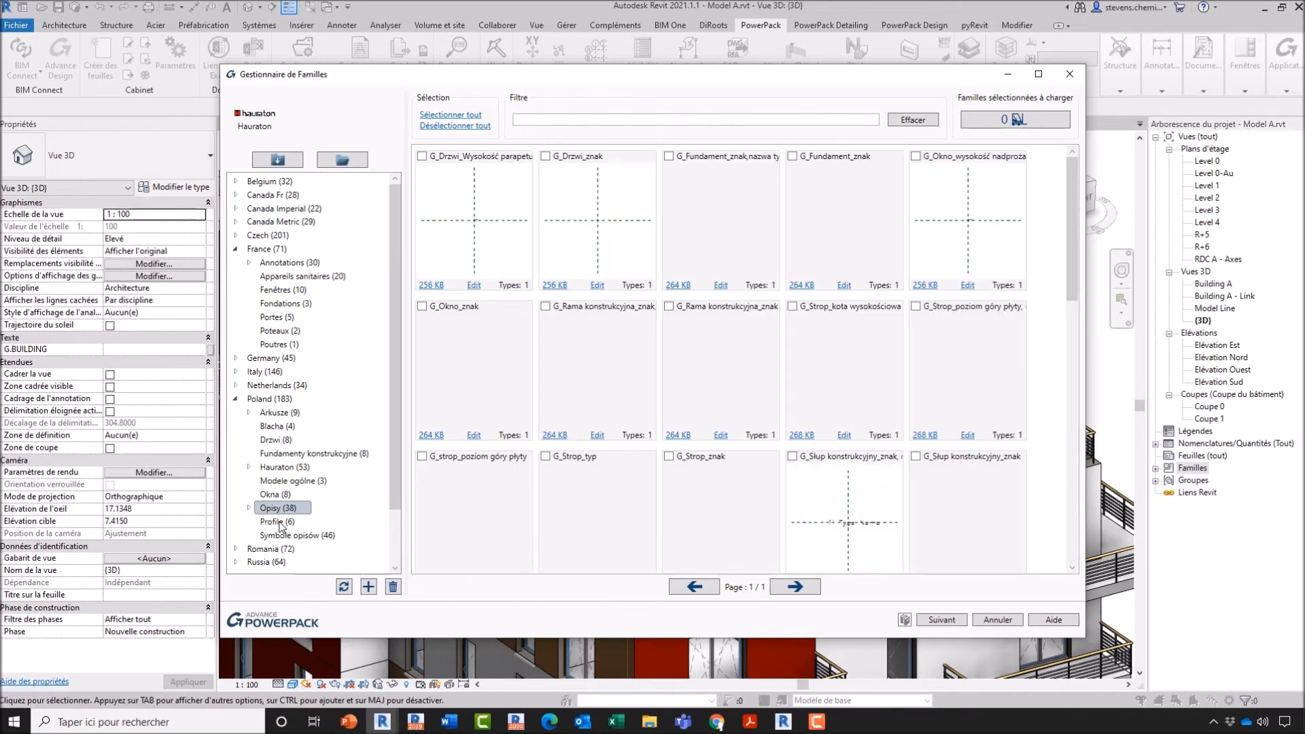
left_click(280, 521)
left_click(286, 536)
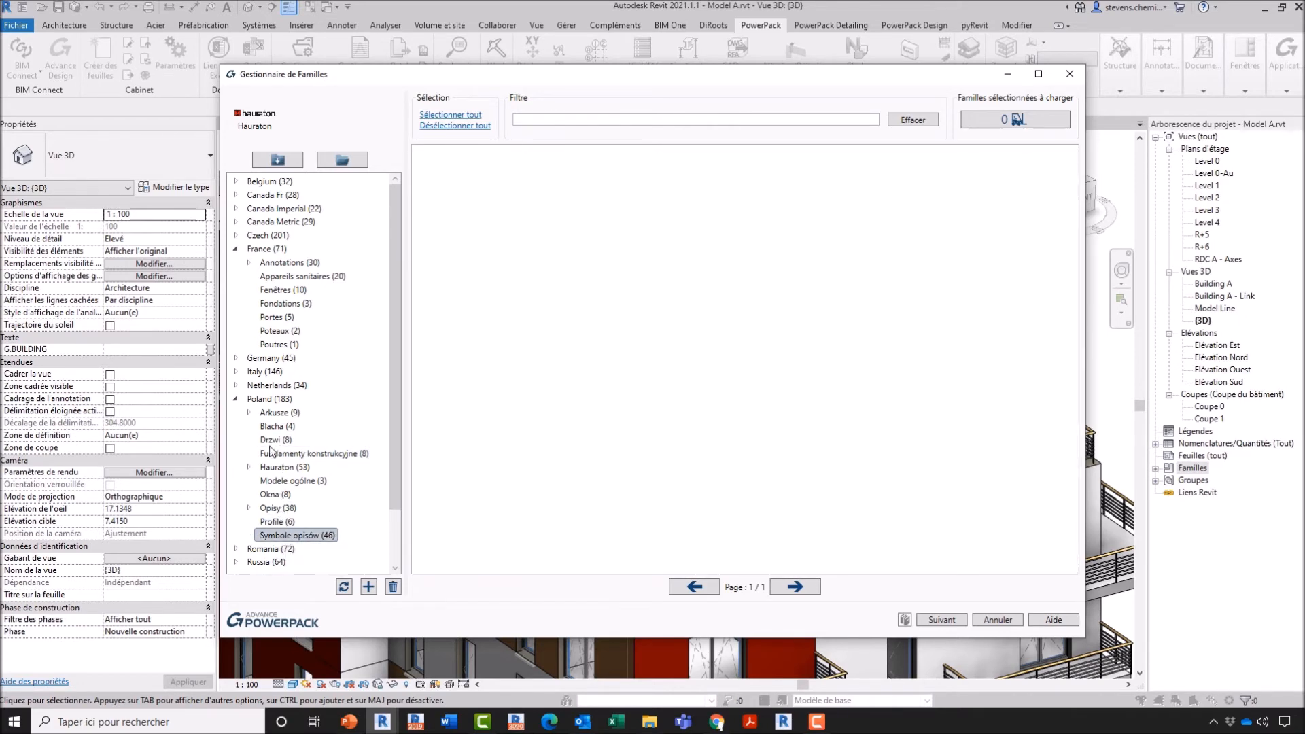
left_click(271, 440)
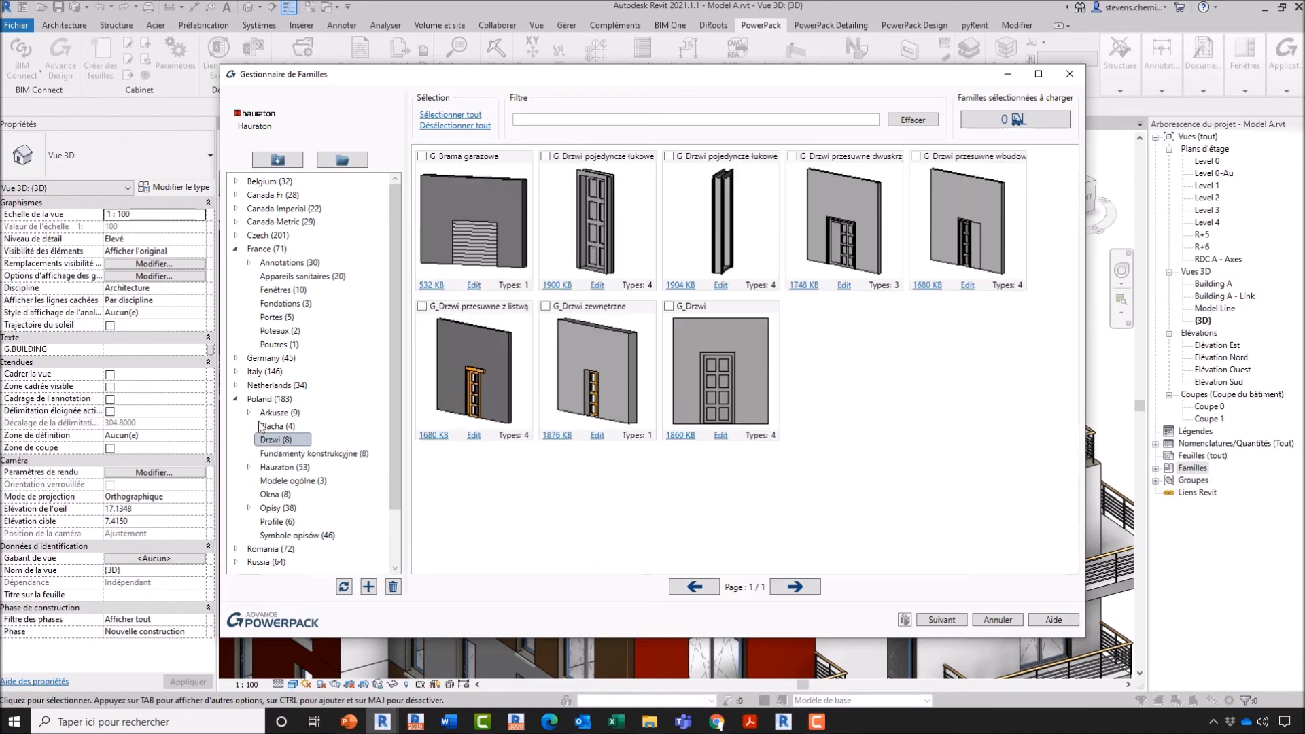
left_click(239, 400)
Show the France library's Fenêtres families and filter the whole France library by "1 volet".
left_click(283, 292)
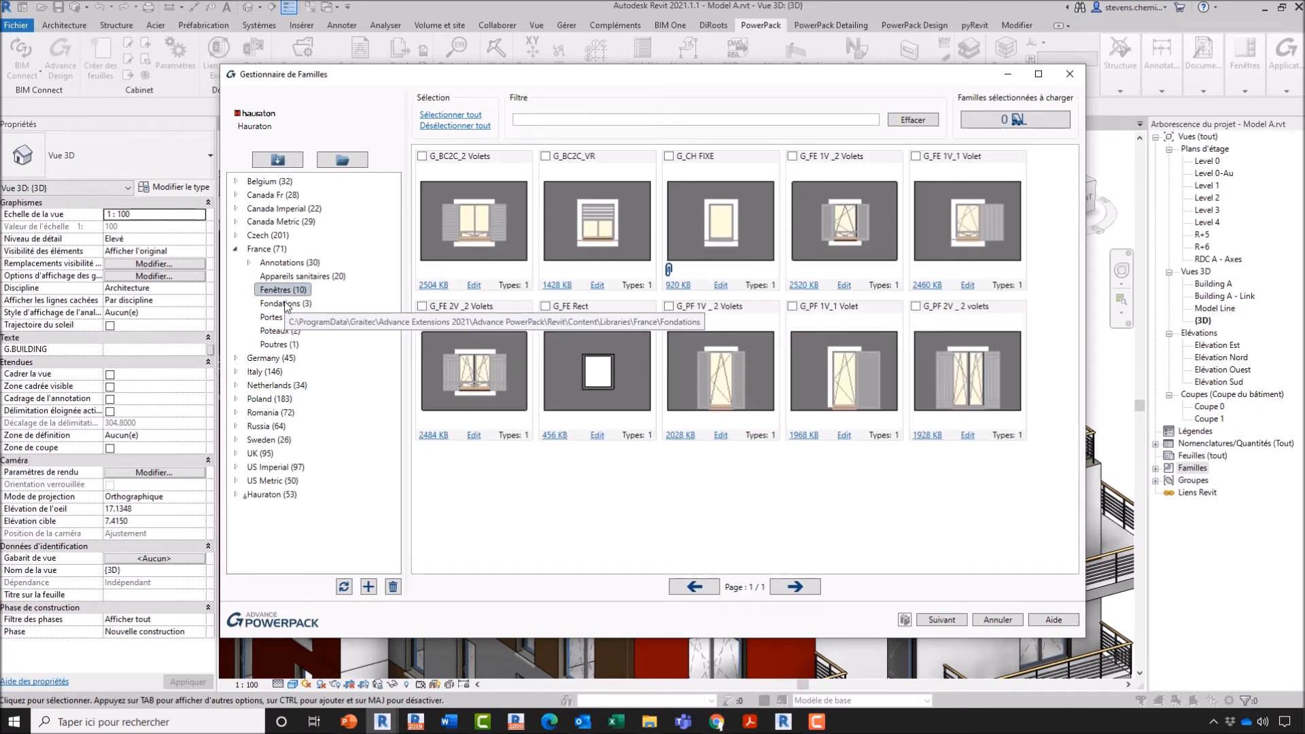
left_click(557, 119)
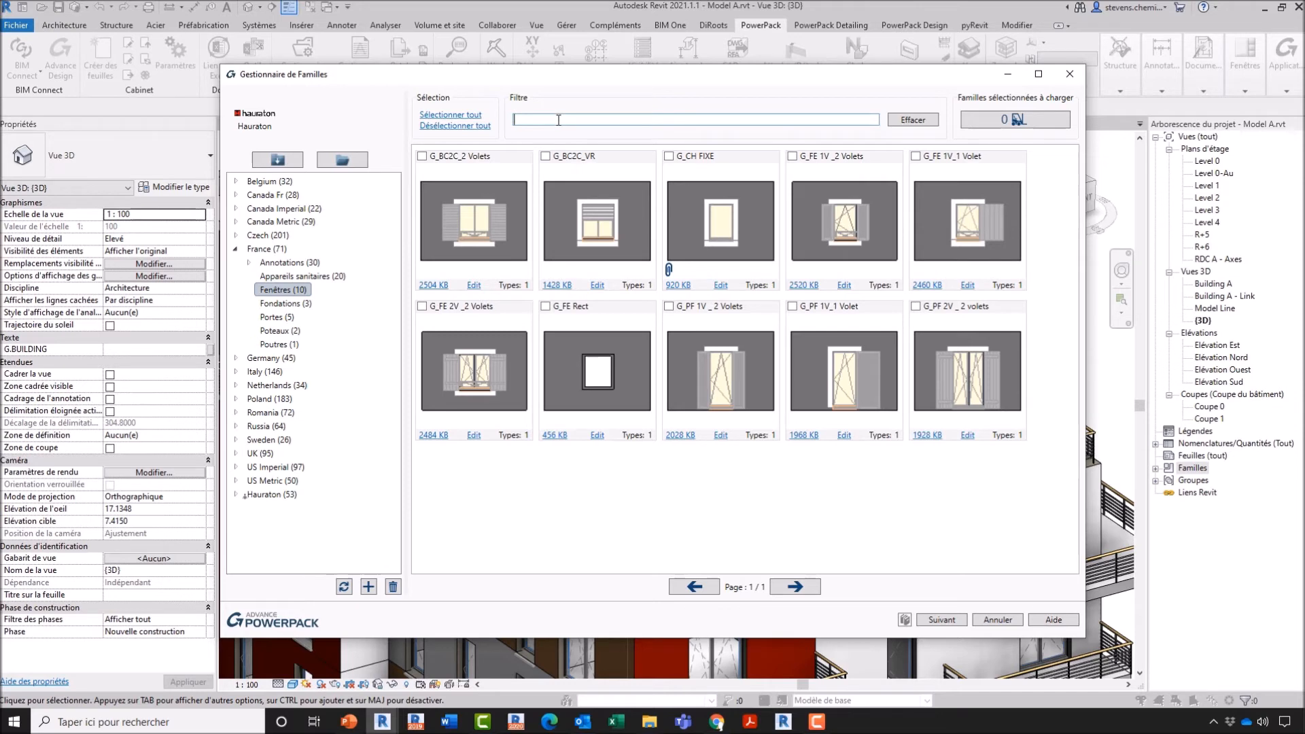
left_click(285, 249)
left_click(555, 121)
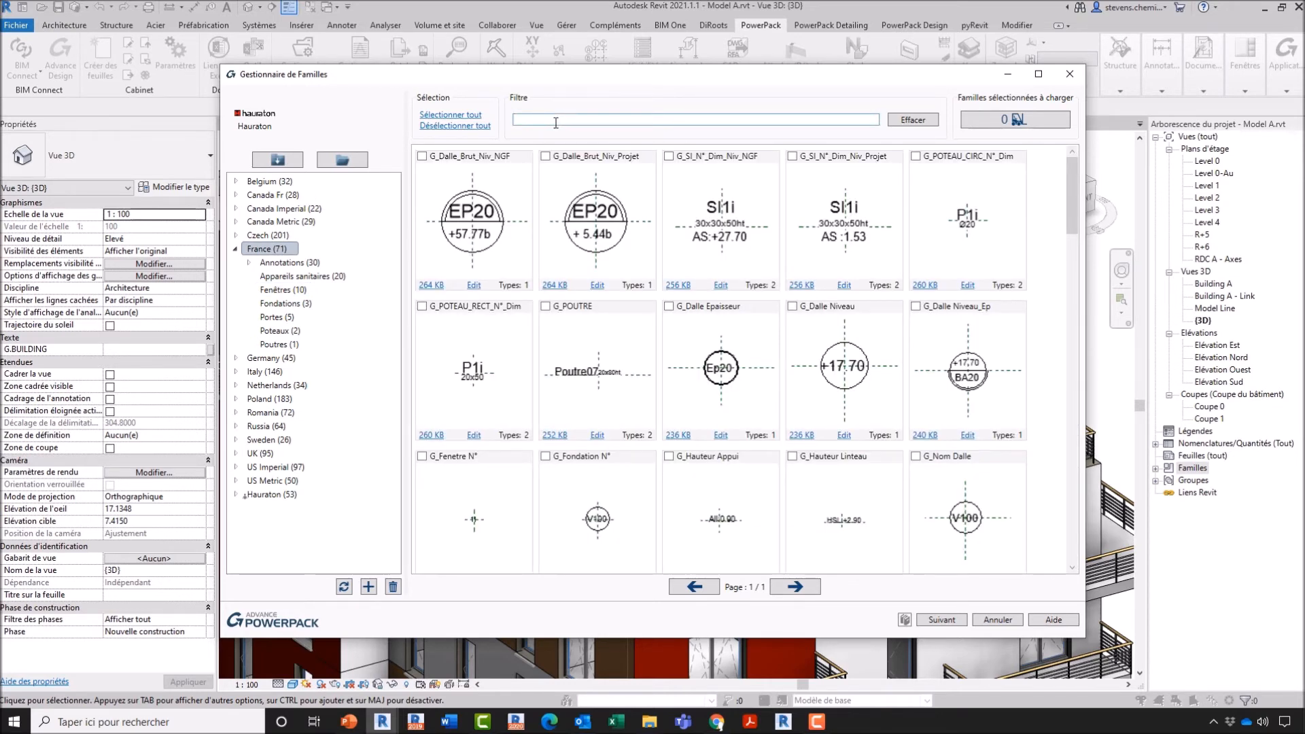
type("1 volet")
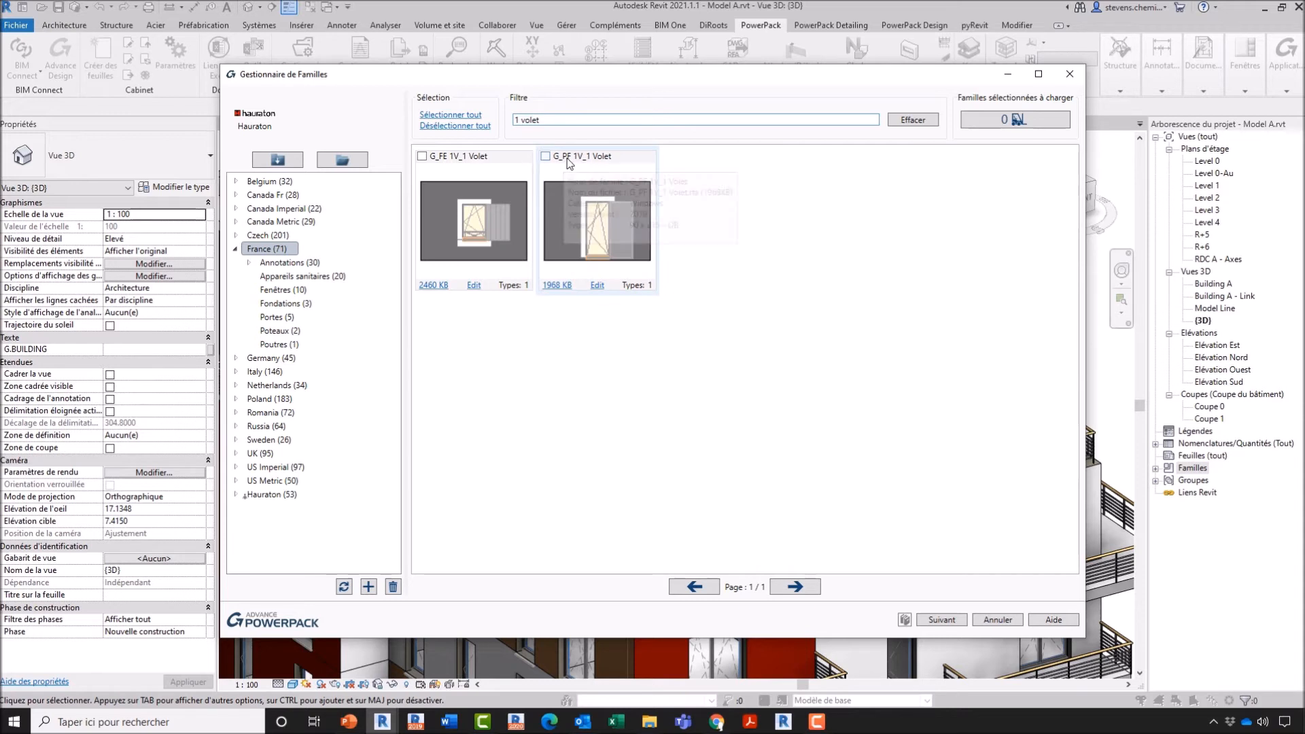
Select the G_FE 1V_1 Volet family and load it into the project with its 90 x 135 - OB type.
left_click(422, 156)
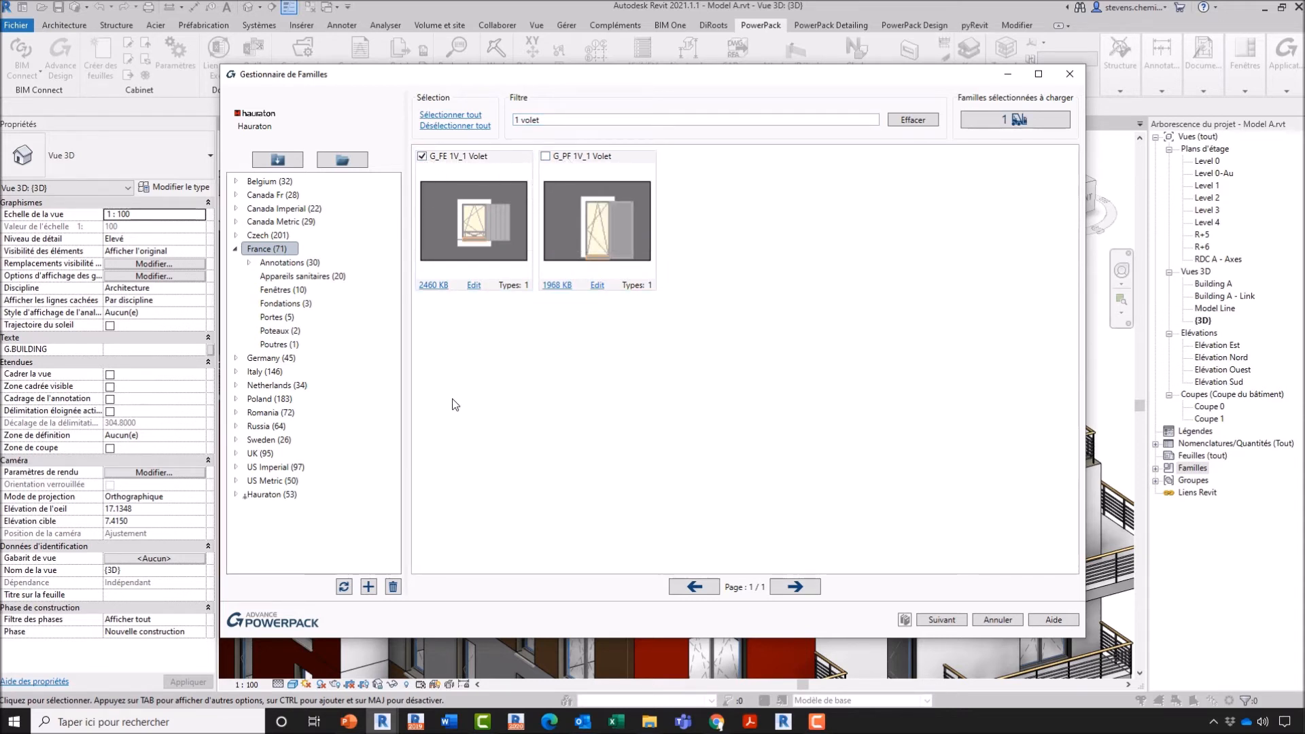
mouse_move(436, 210)
left_click(941, 619)
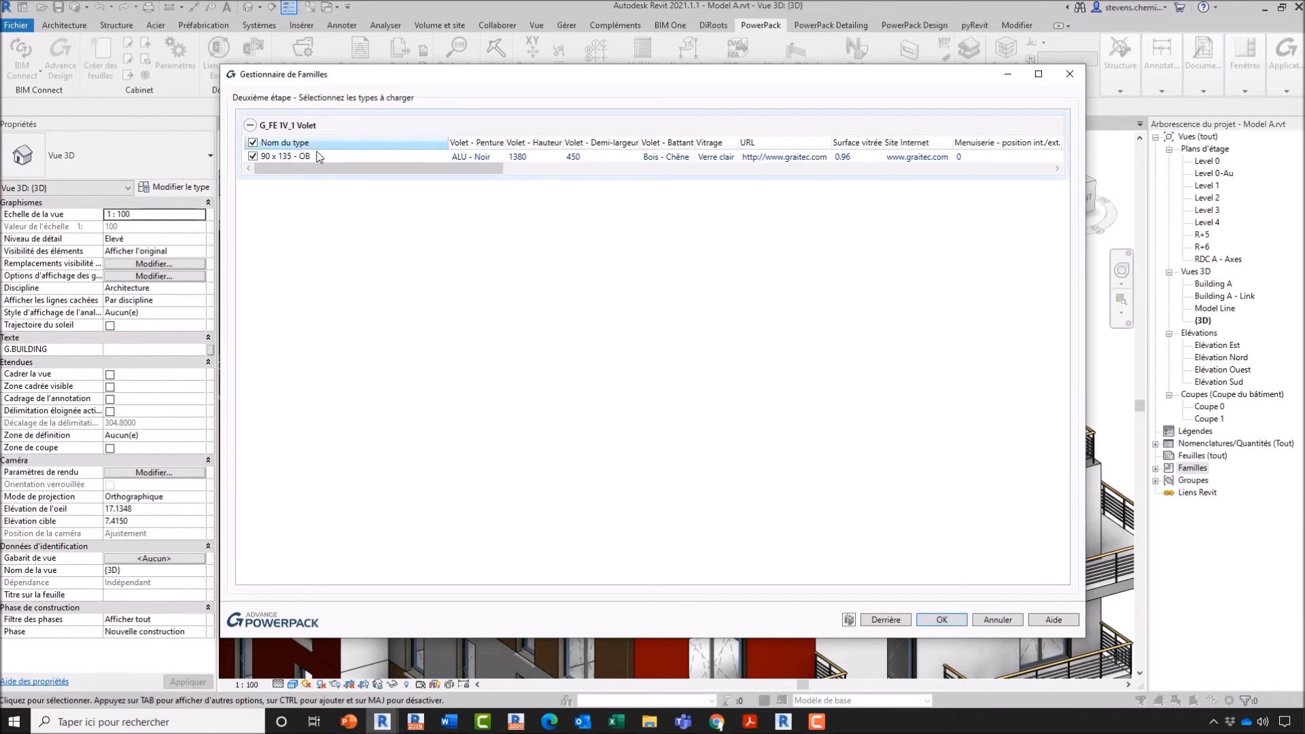
left_click(943, 620)
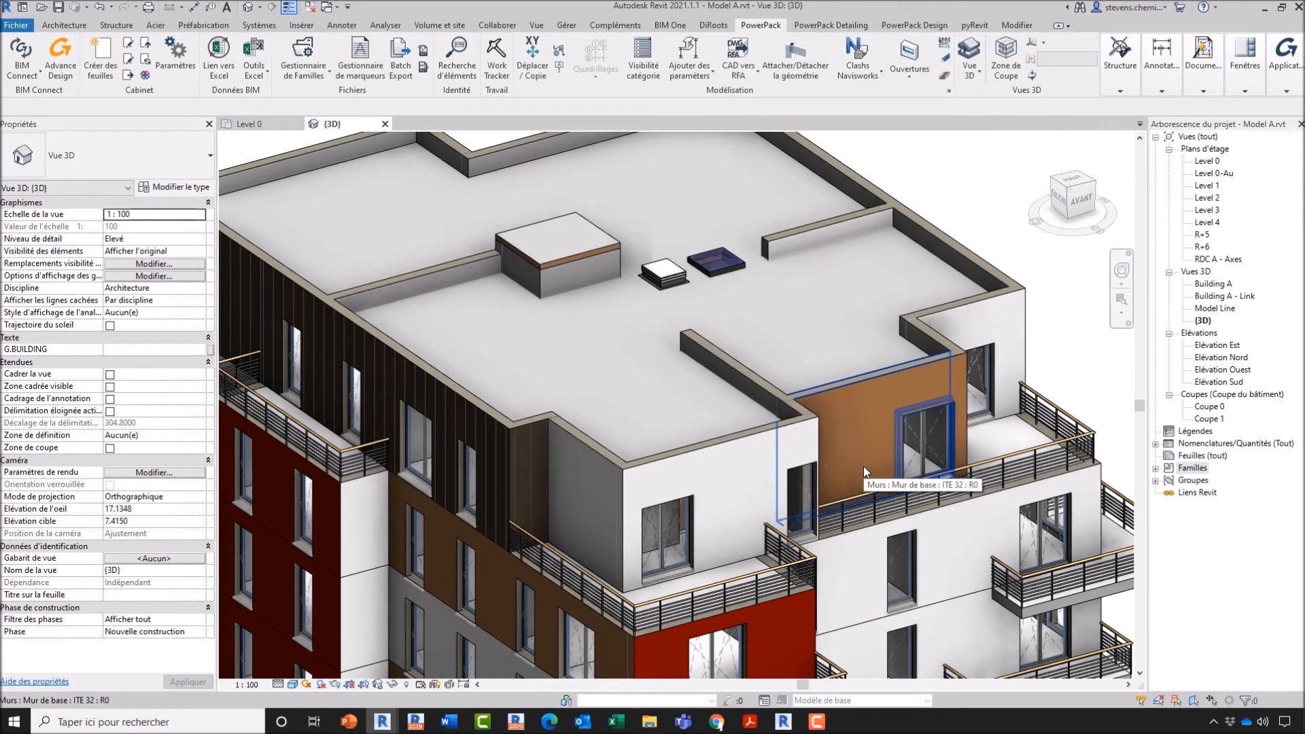
Place one G_FE 1V_1 Volet window, type 90 x 135 - OB, on the top floor's grey wall beside the balcony.
middle_click_drag(535, 473, 593, 399)
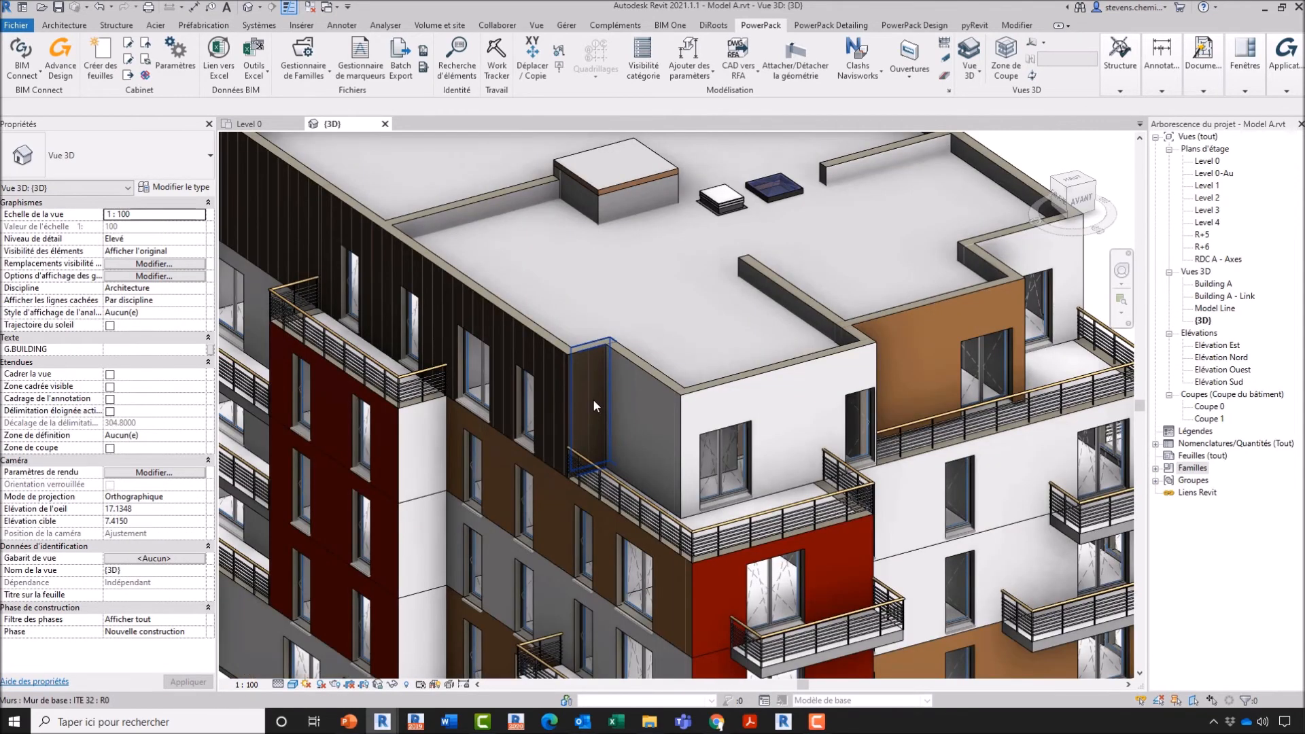
middle_click_drag(530, 370, 531, 376)
key("f")
key("n")
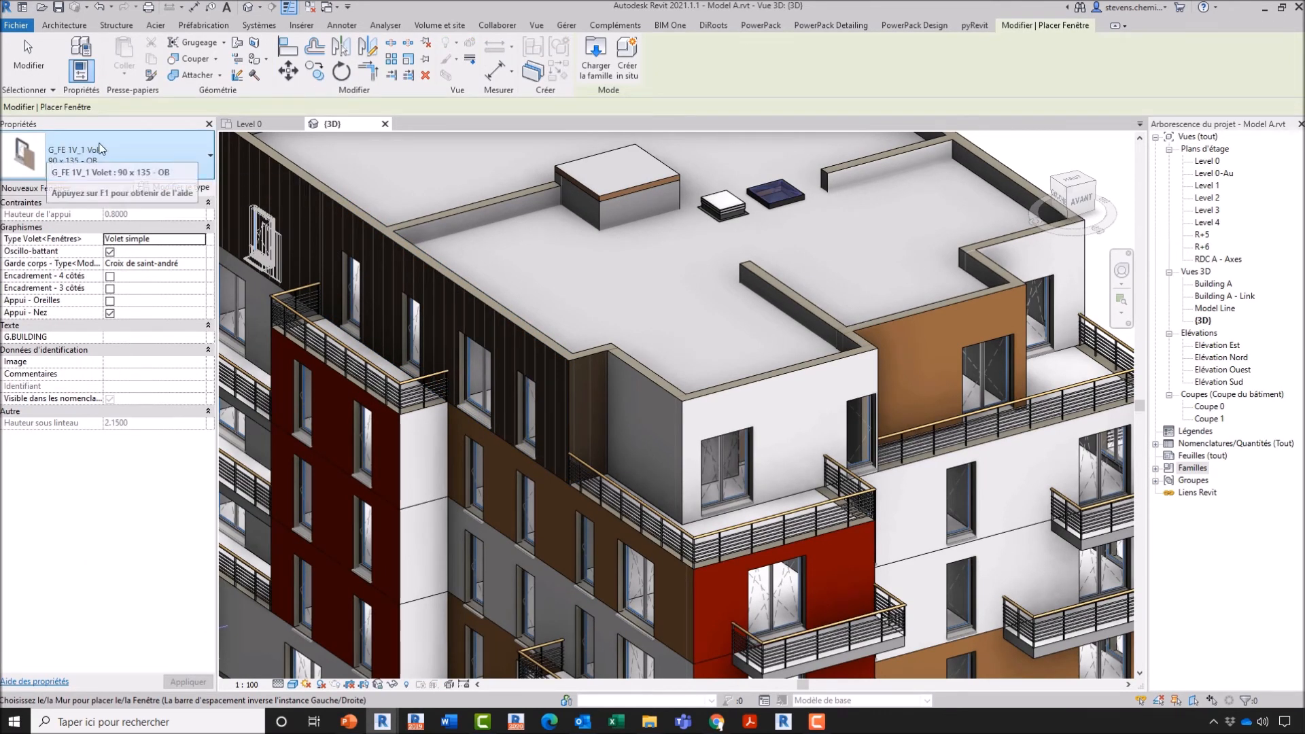
scroll(806, 414, "up", 4)
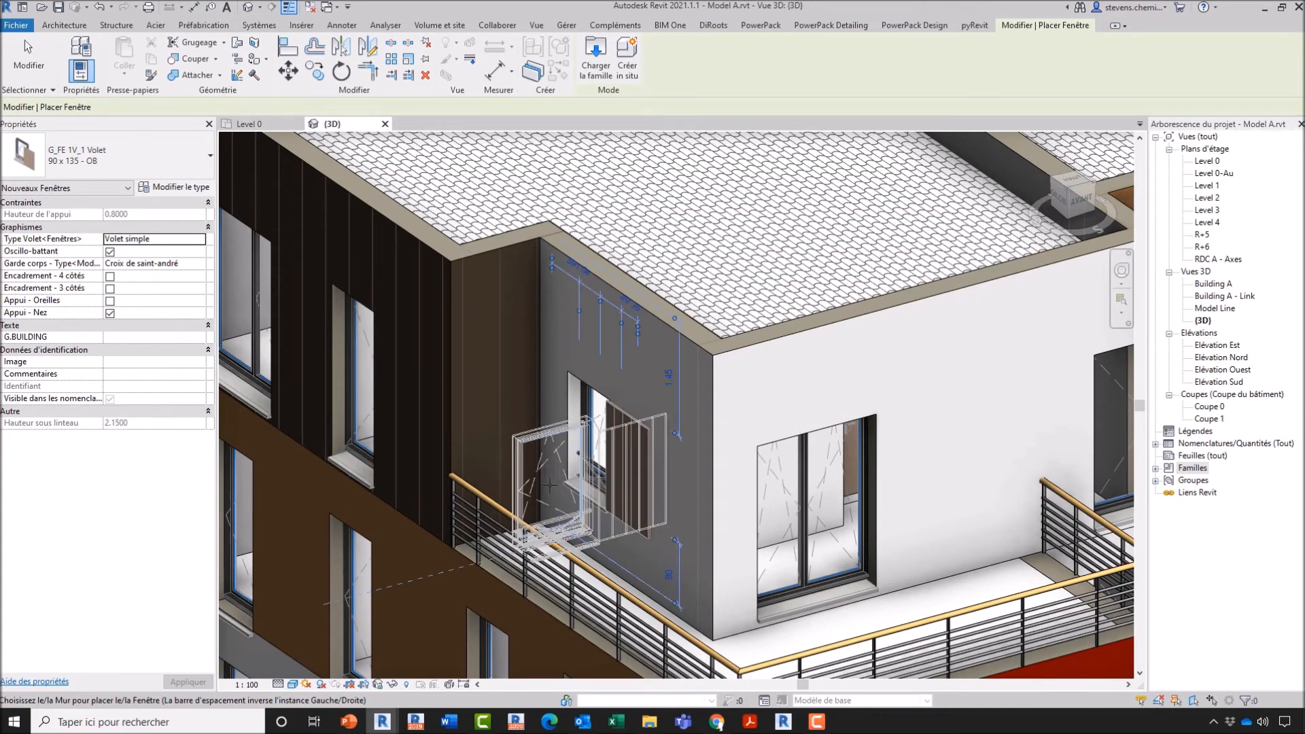
key("Escape")
key("Escape")
Select the newly placed window on the grey wall and set its shutter type to Volet neutre.
middle_click_drag(455, 524, 564, 548, "shift")
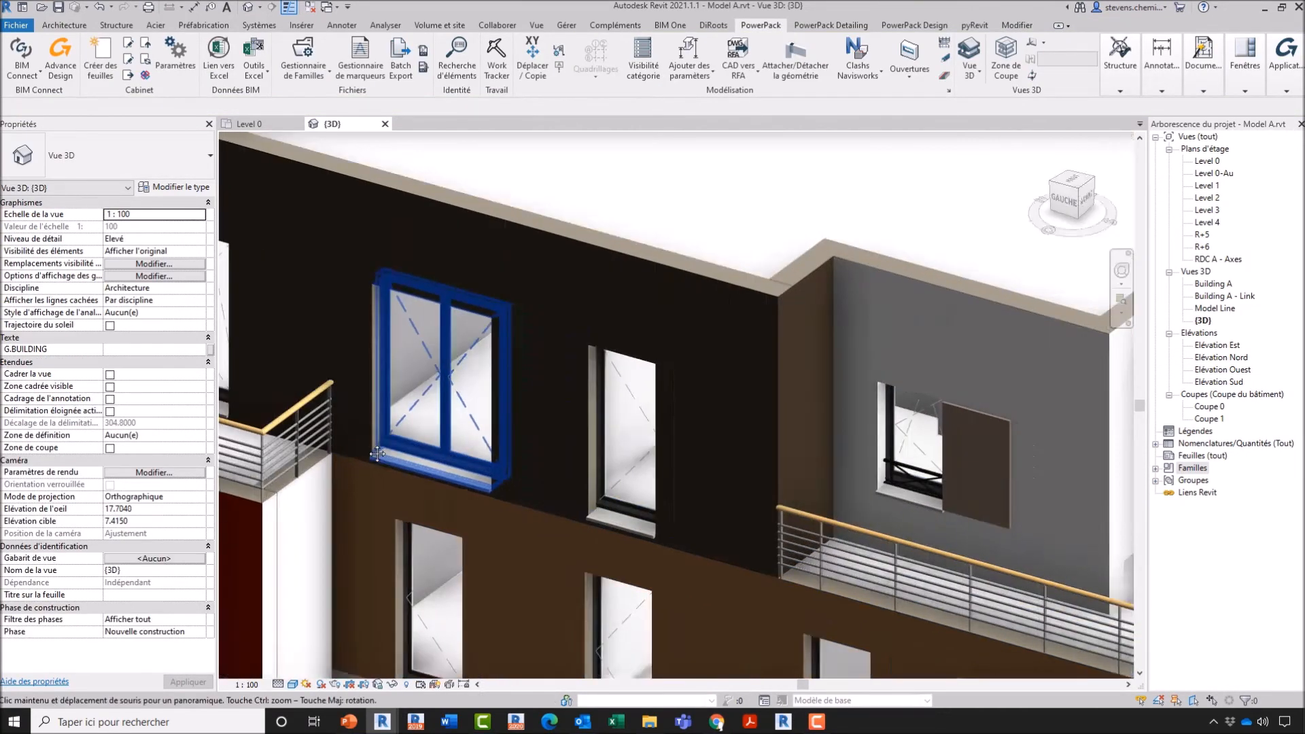
middle_click_drag(503, 469, 394, 426)
scroll(877, 464, "up", 3)
left_click(772, 459)
middle_click_drag(772, 460, 660, 582, "shift")
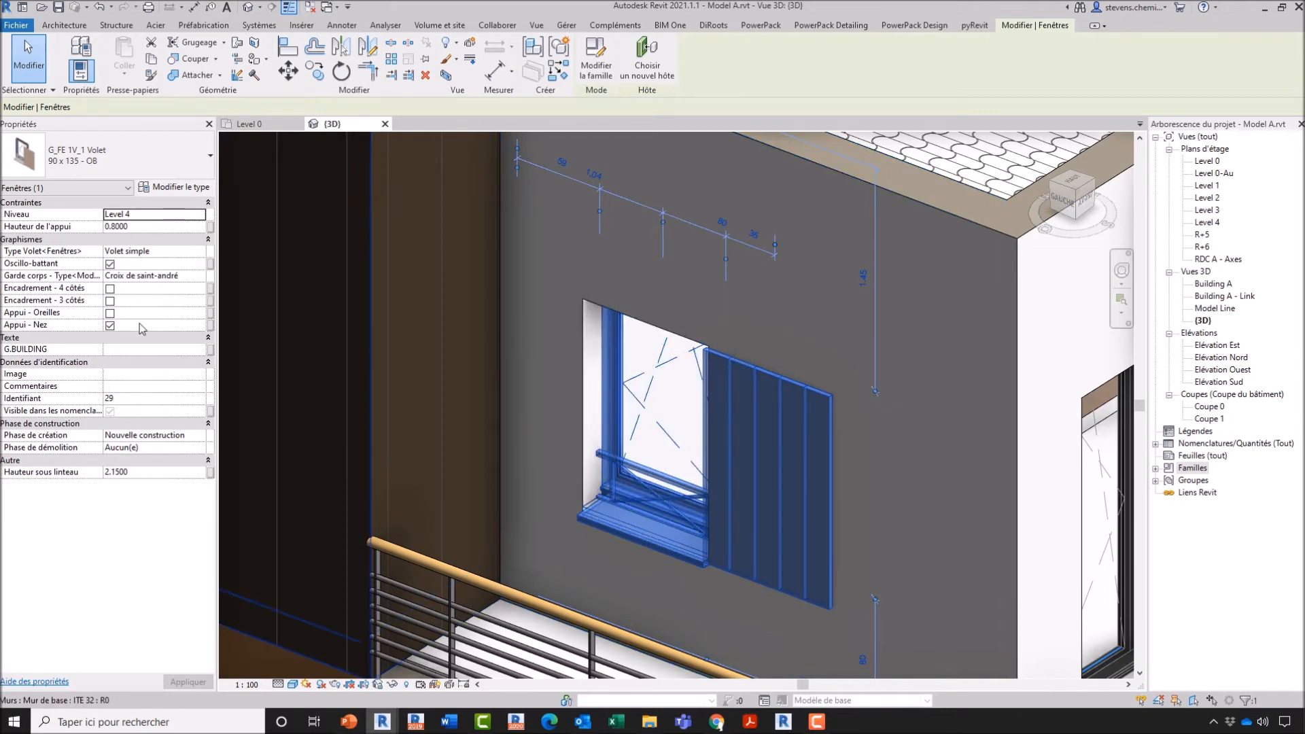
left_click(200, 251)
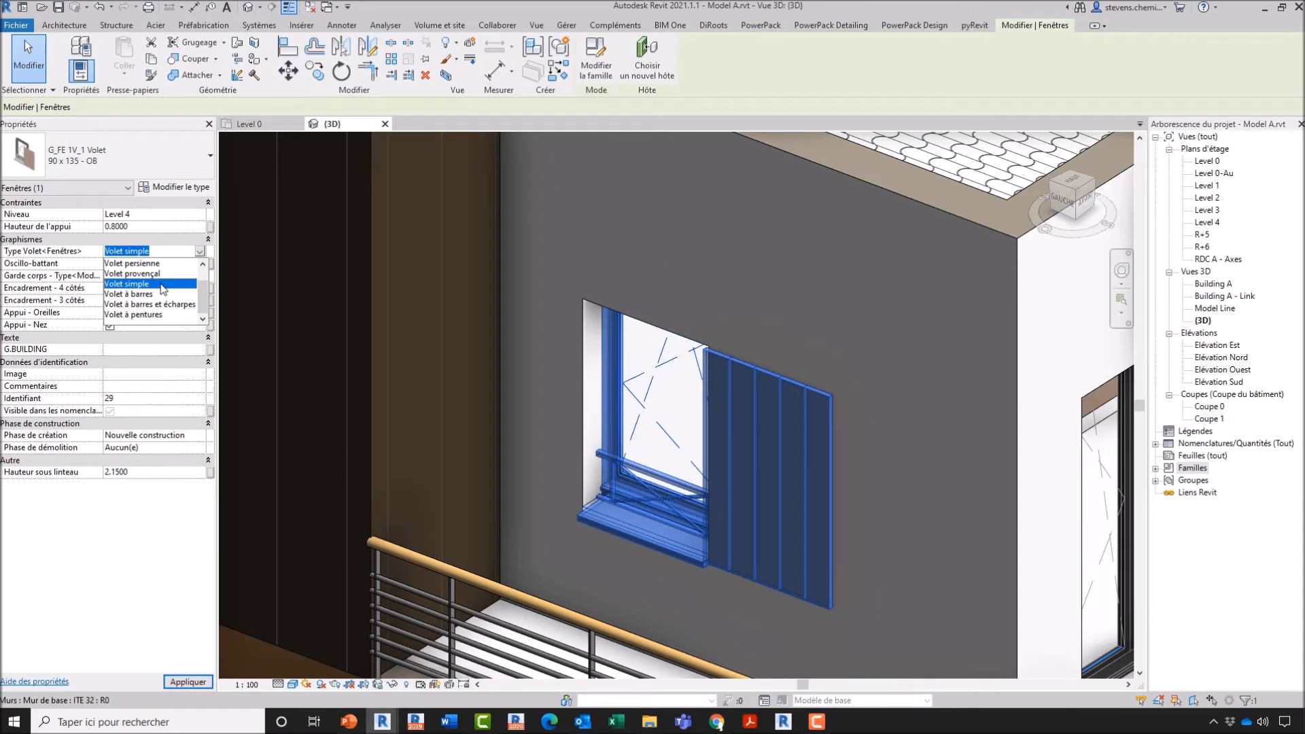
scroll(163, 289, "up", 1)
left_click(126, 273)
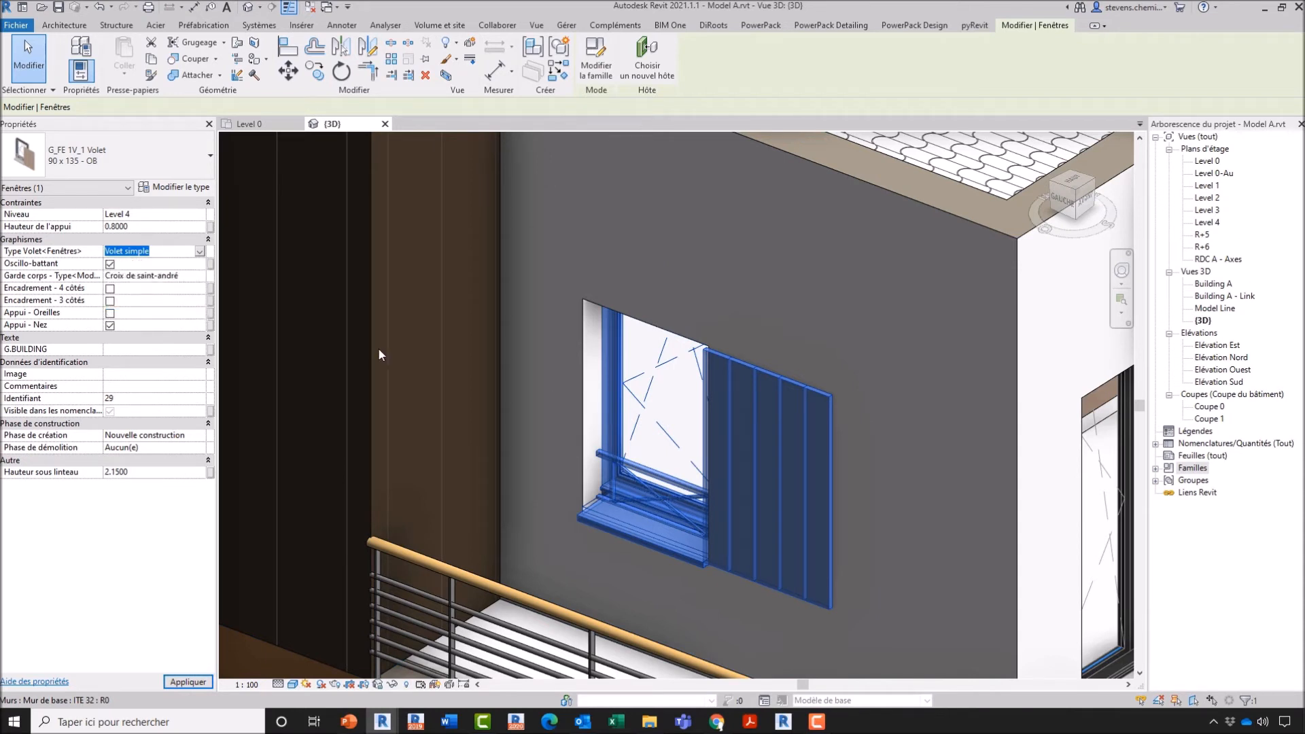
Try the Volet à barres and Volet à pentures shutter types on the selected window.
left_click(202, 251)
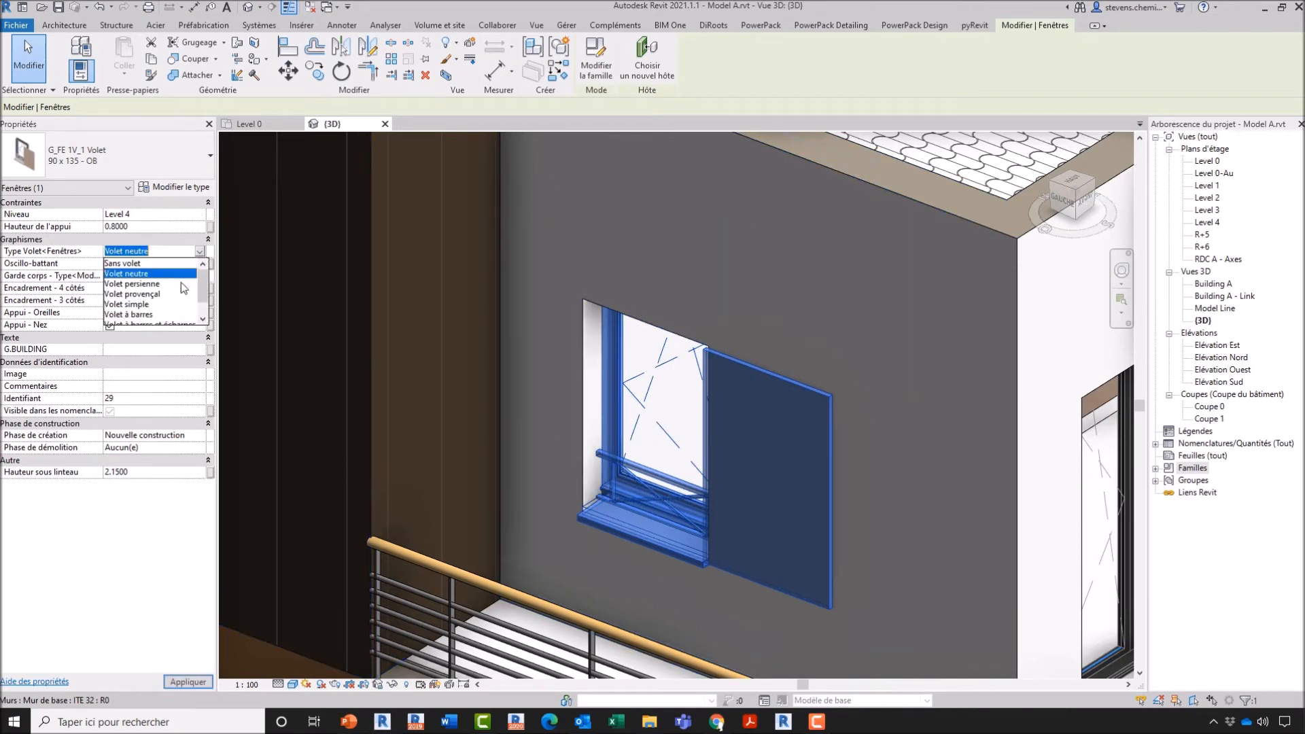
left_click(146, 316)
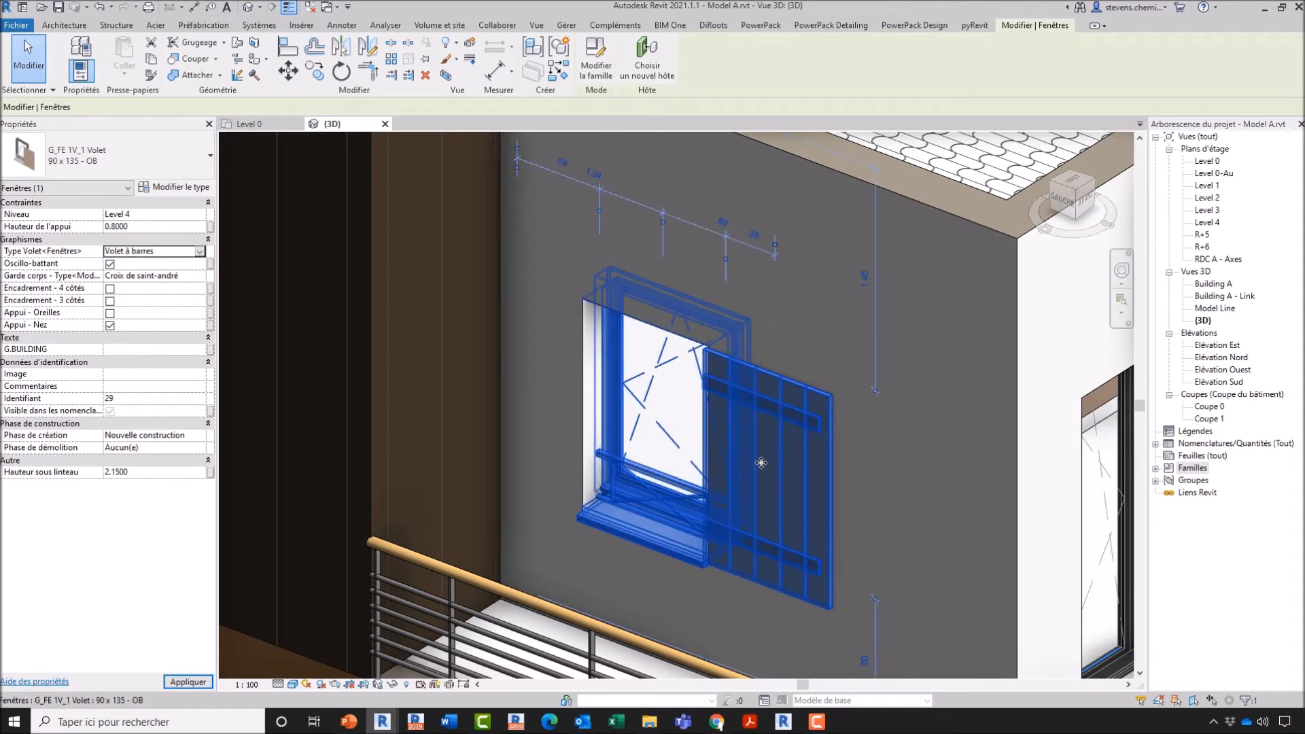
left_click(202, 252)
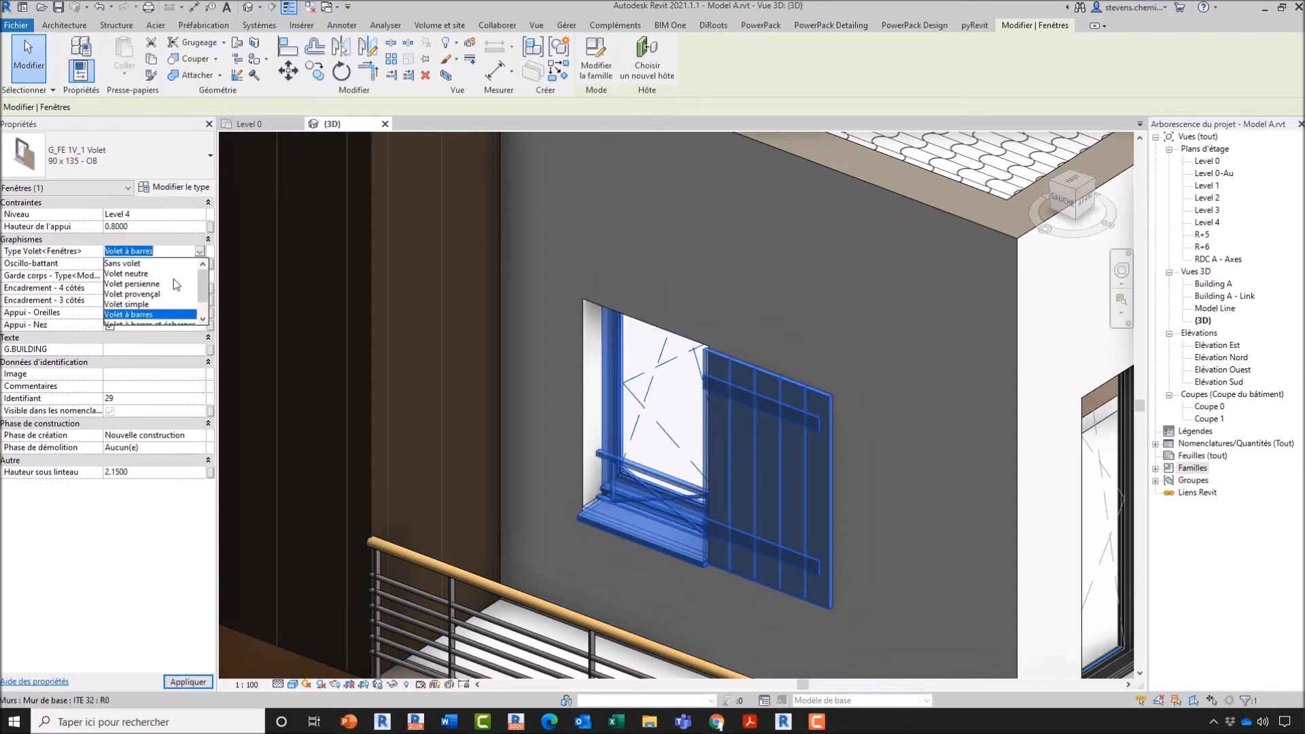
left_click(151, 316)
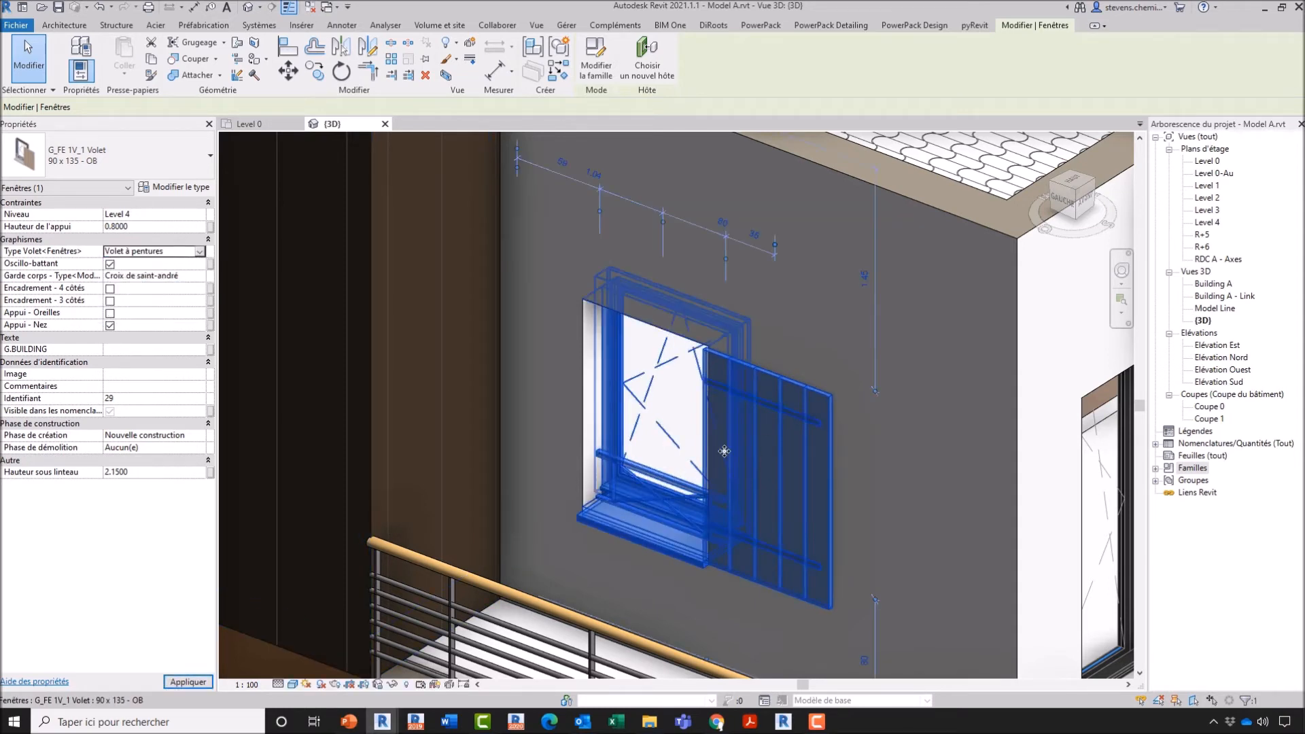
Set the selected window's shutter type to Sans volet.
left_click(200, 251)
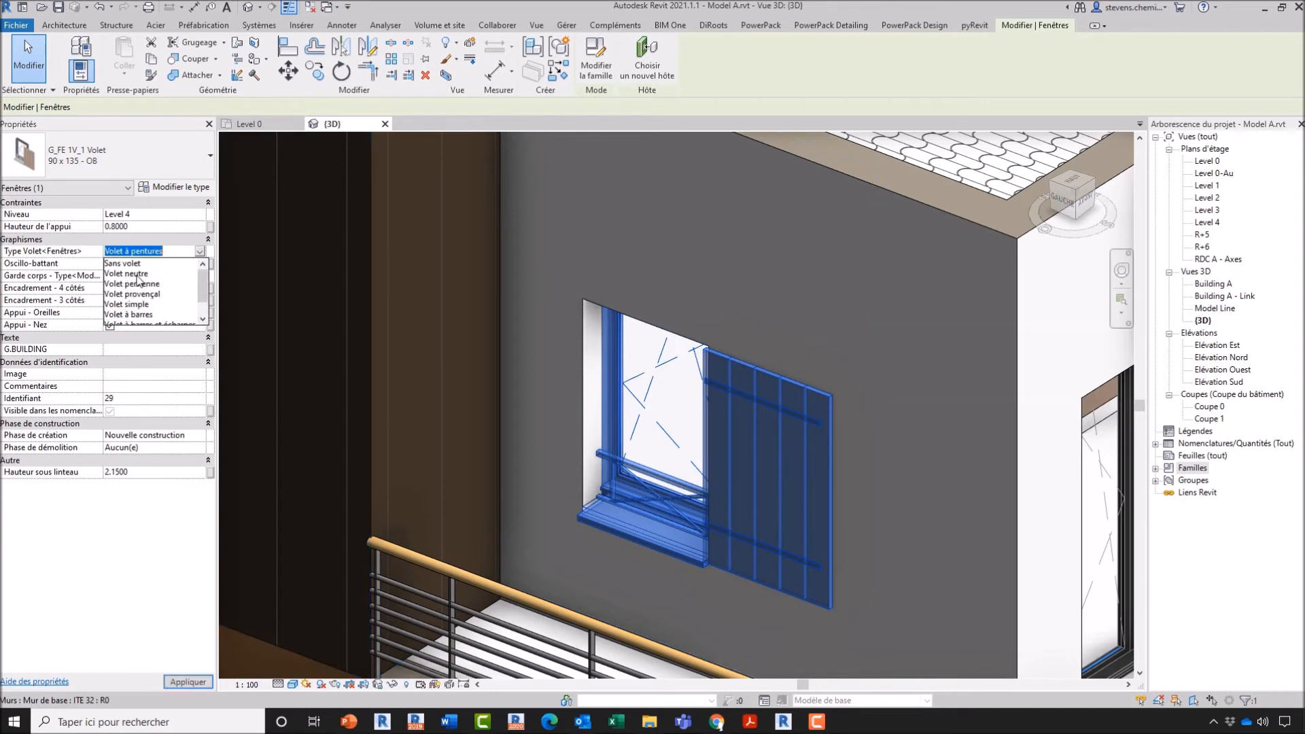
left_click(122, 263)
scroll(543, 568, "up", 1)
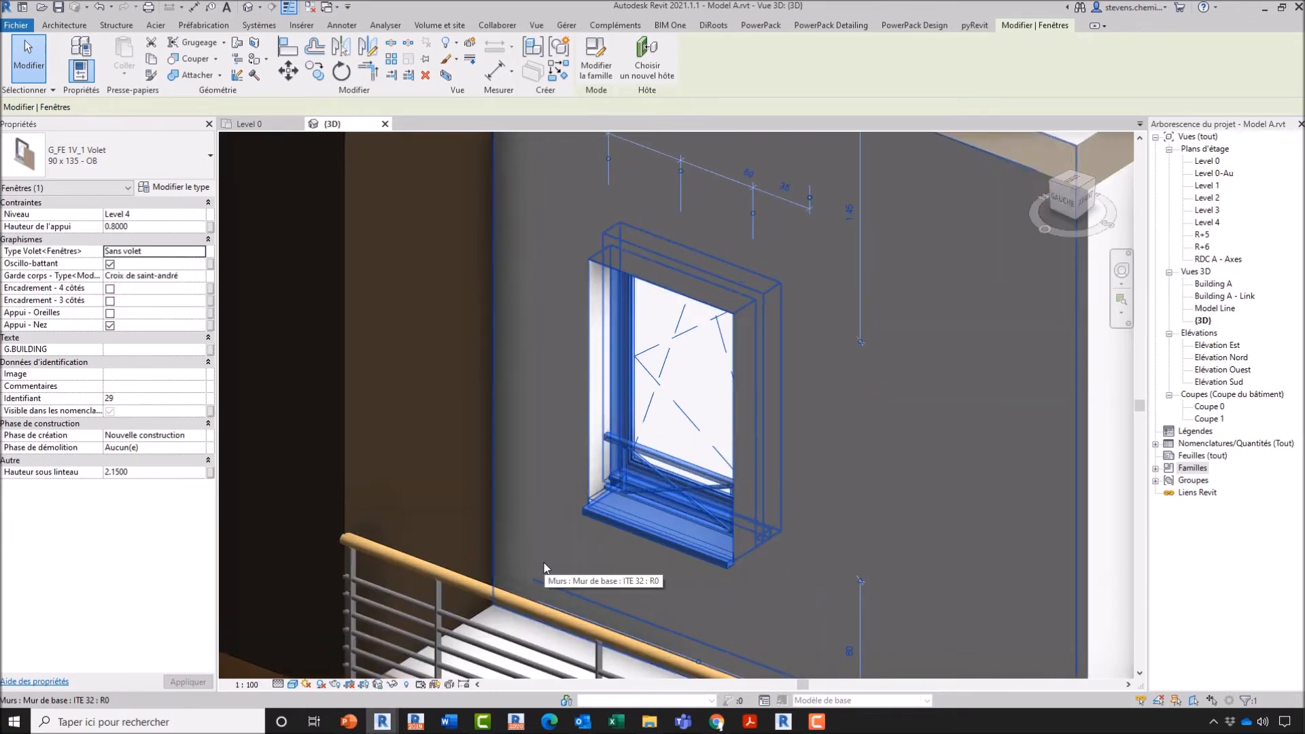
Switch the window's Appui - Nez option off and on again, and set its guardrail type to Barreaudage.
left_click(109, 325)
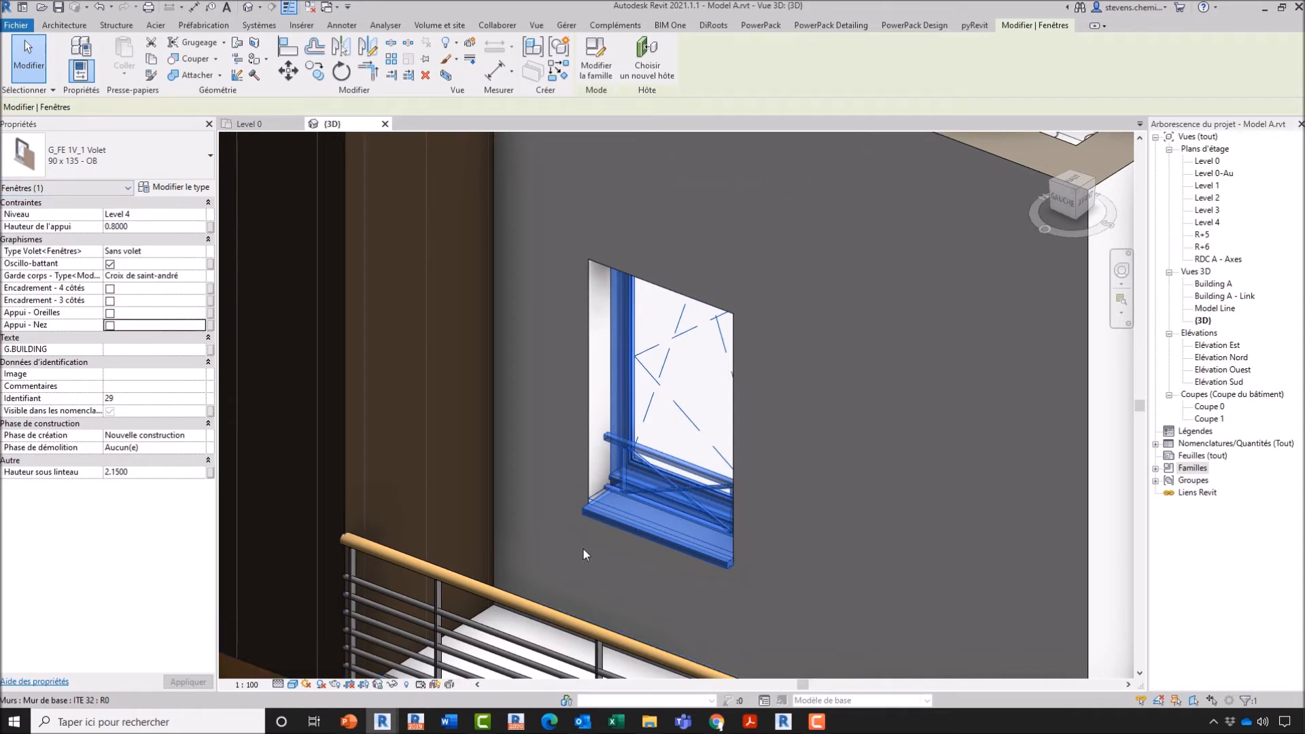
left_click(109, 325)
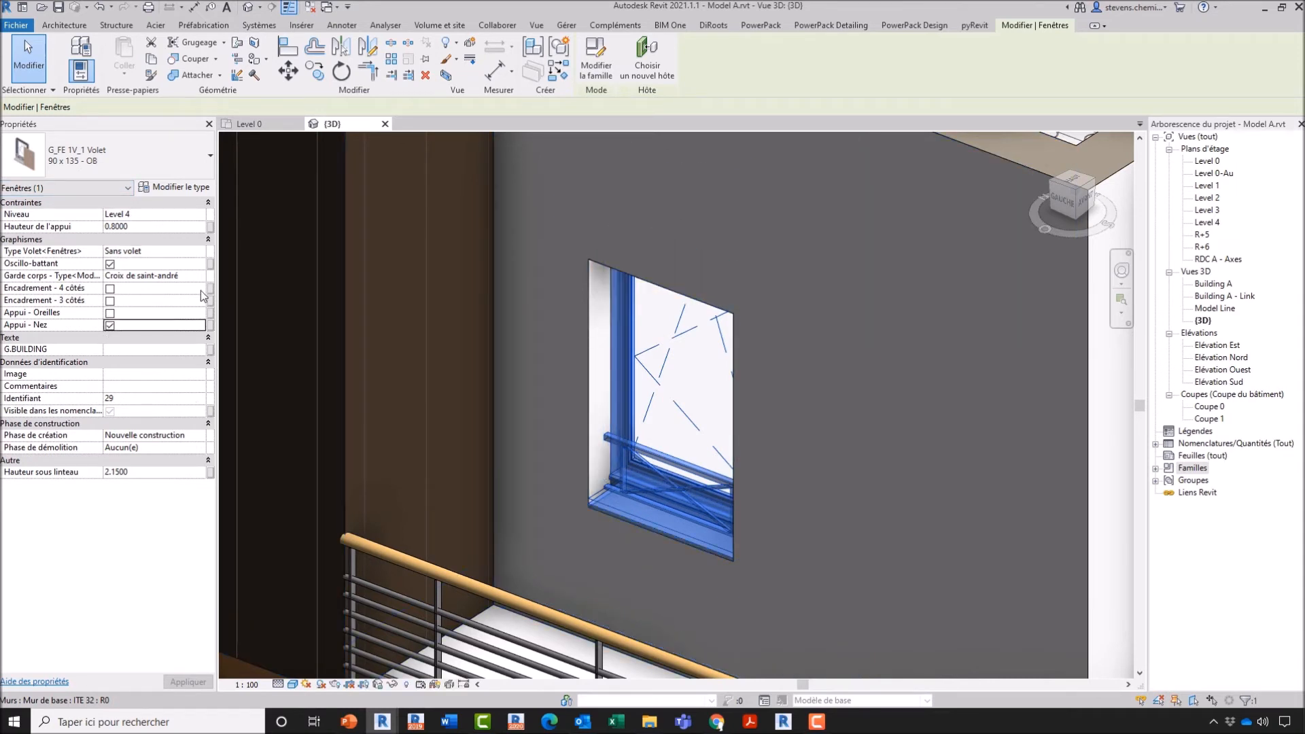
left_click(201, 269)
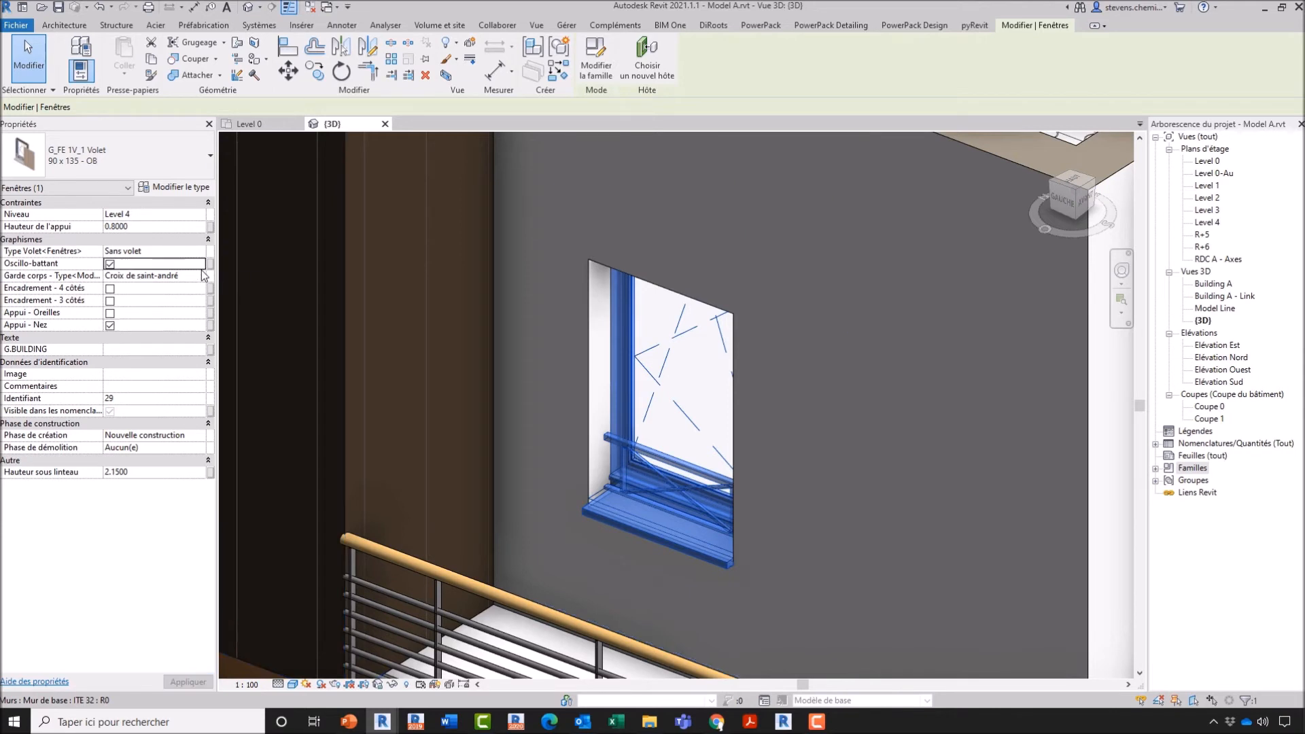
left_click(206, 277)
left_click(143, 297)
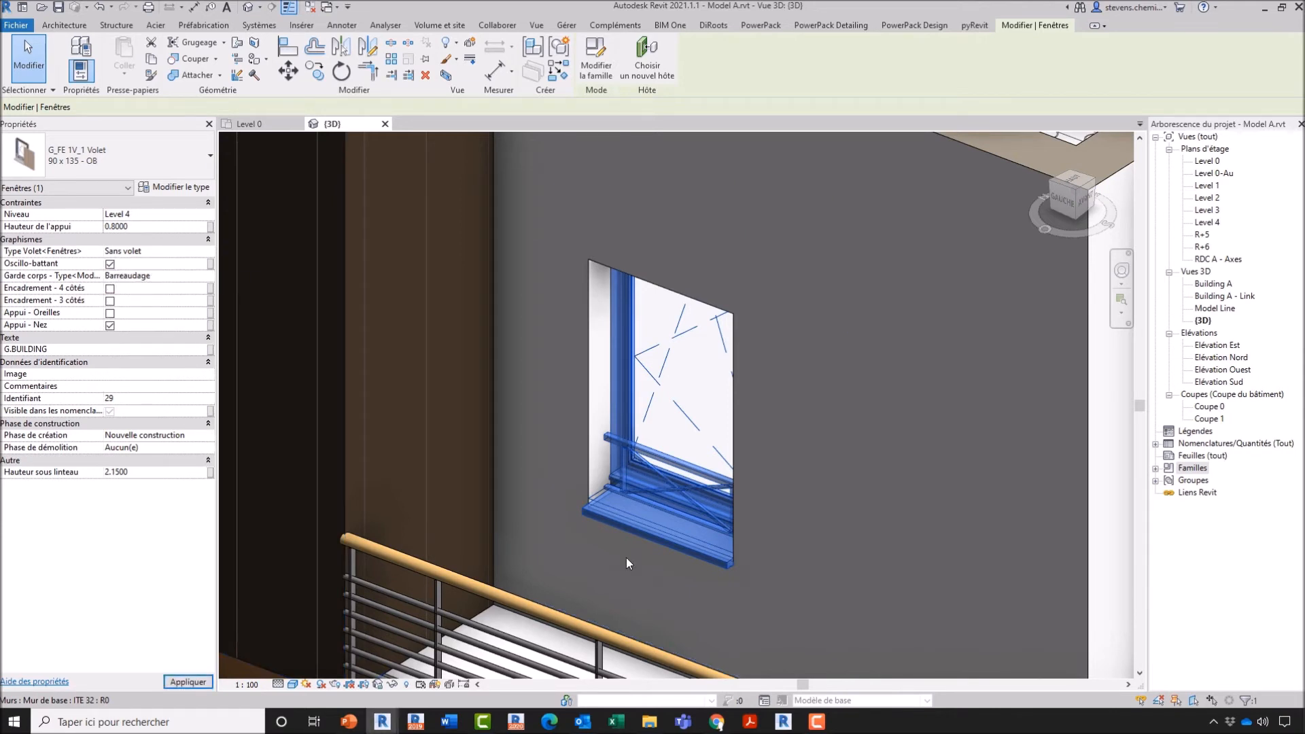
Try the Sans garde corps guardrail type on the window and restore Croix de saint-andré.
left_click(200, 276)
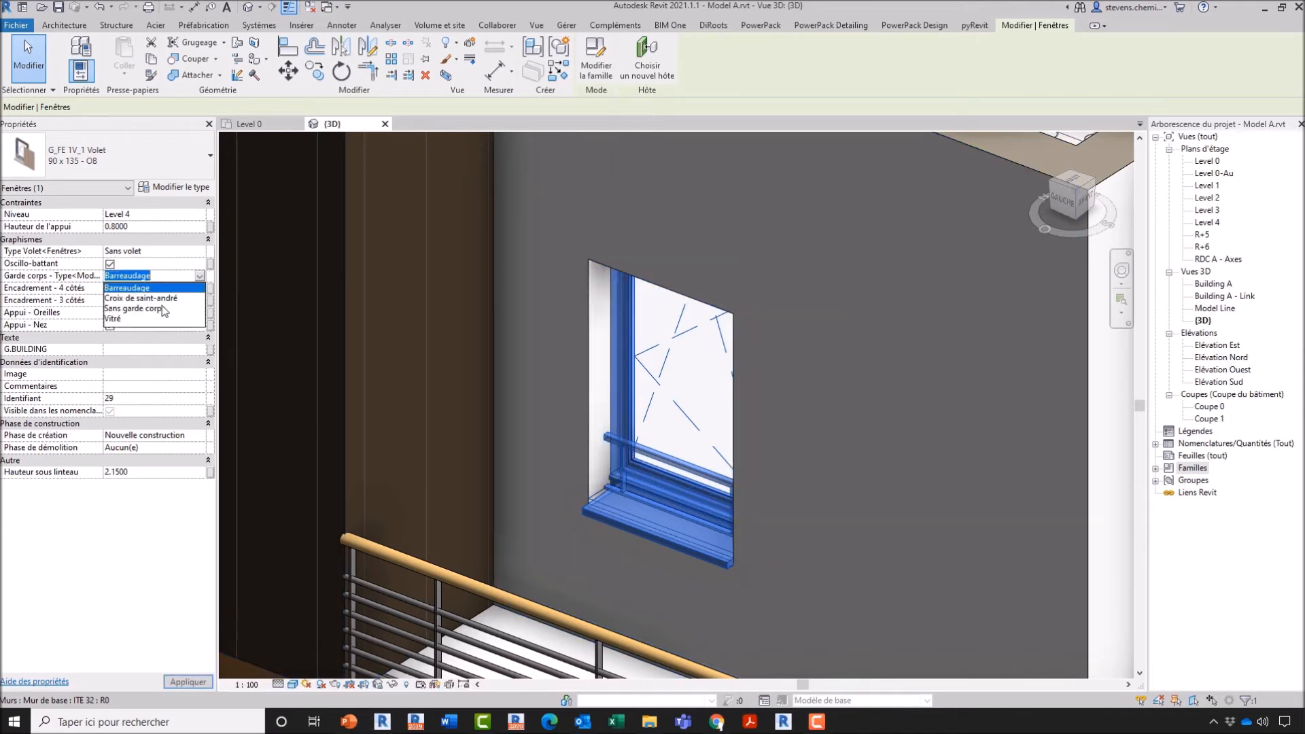
left_click(154, 310)
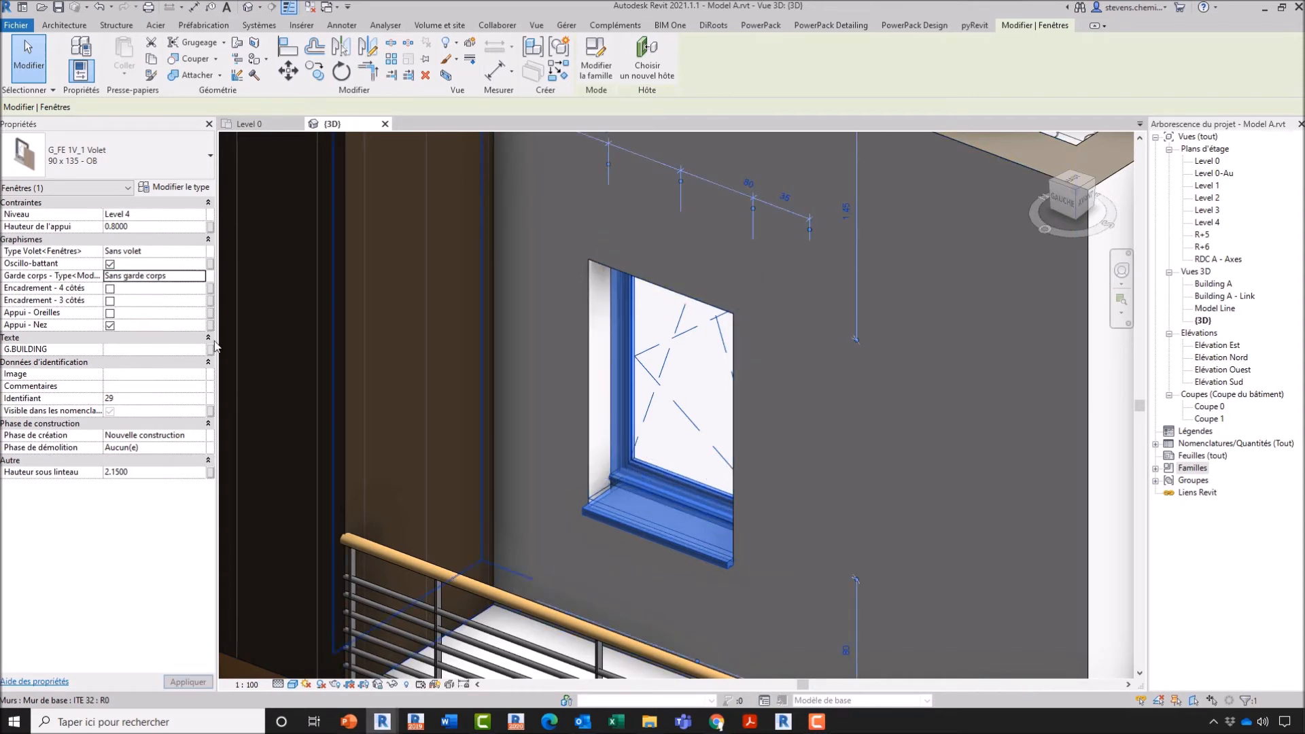
left_click(200, 276)
left_click(146, 288)
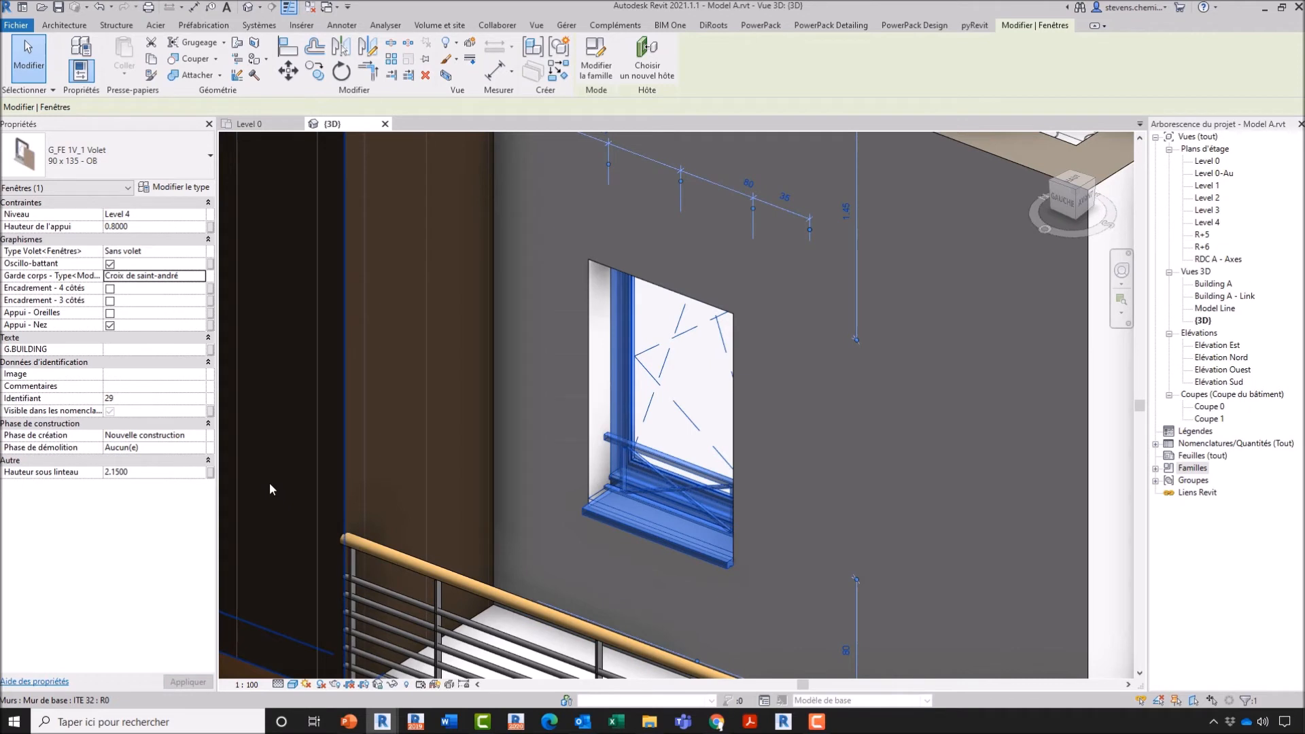
Try the window's Encadrement - 4 côtés surround, replace it with Encadrement - 3 côtés, and deselect the window.
left_click(110, 288)
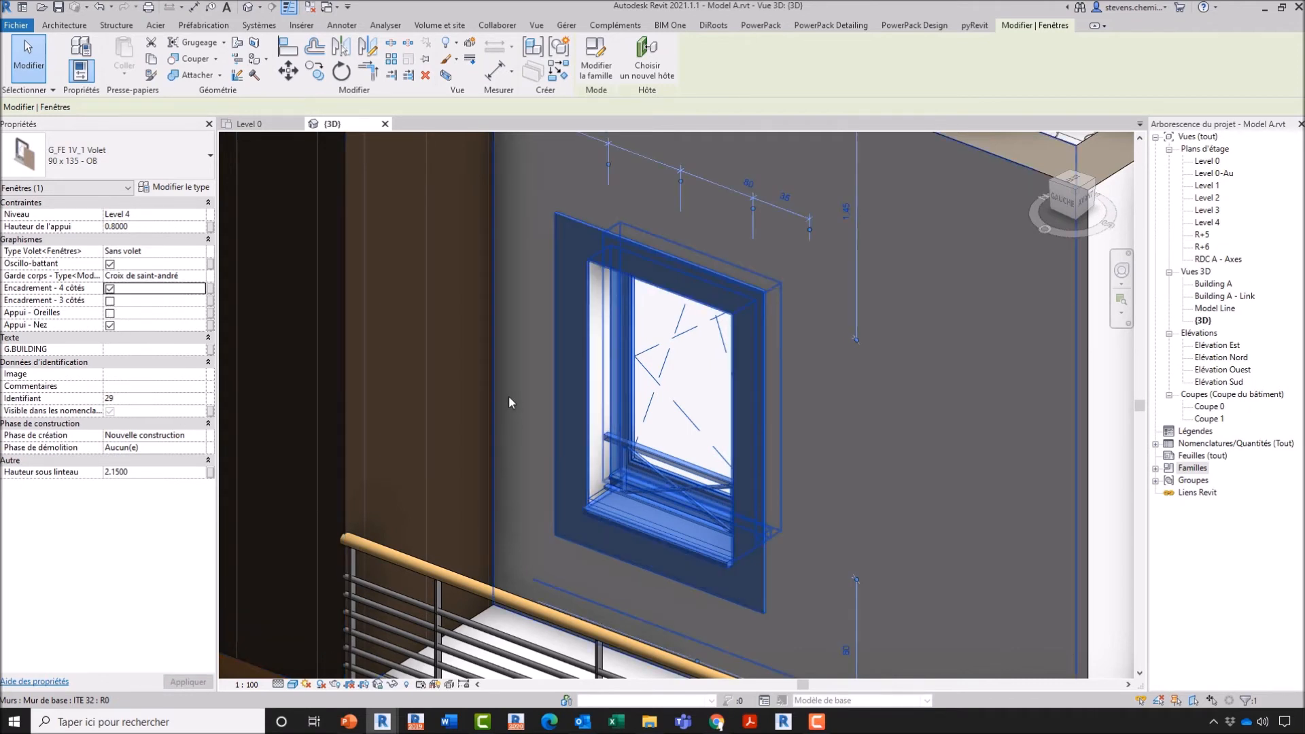
left_click(109, 300)
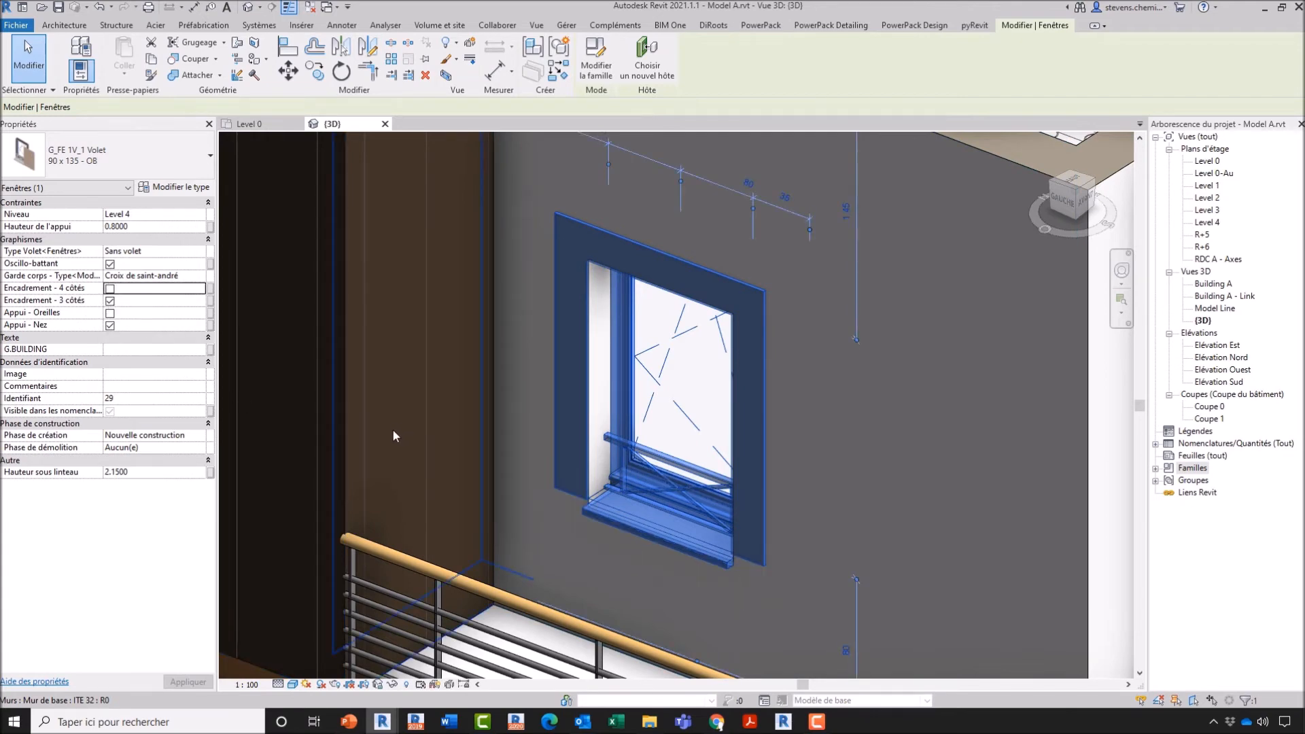
key("Escape")
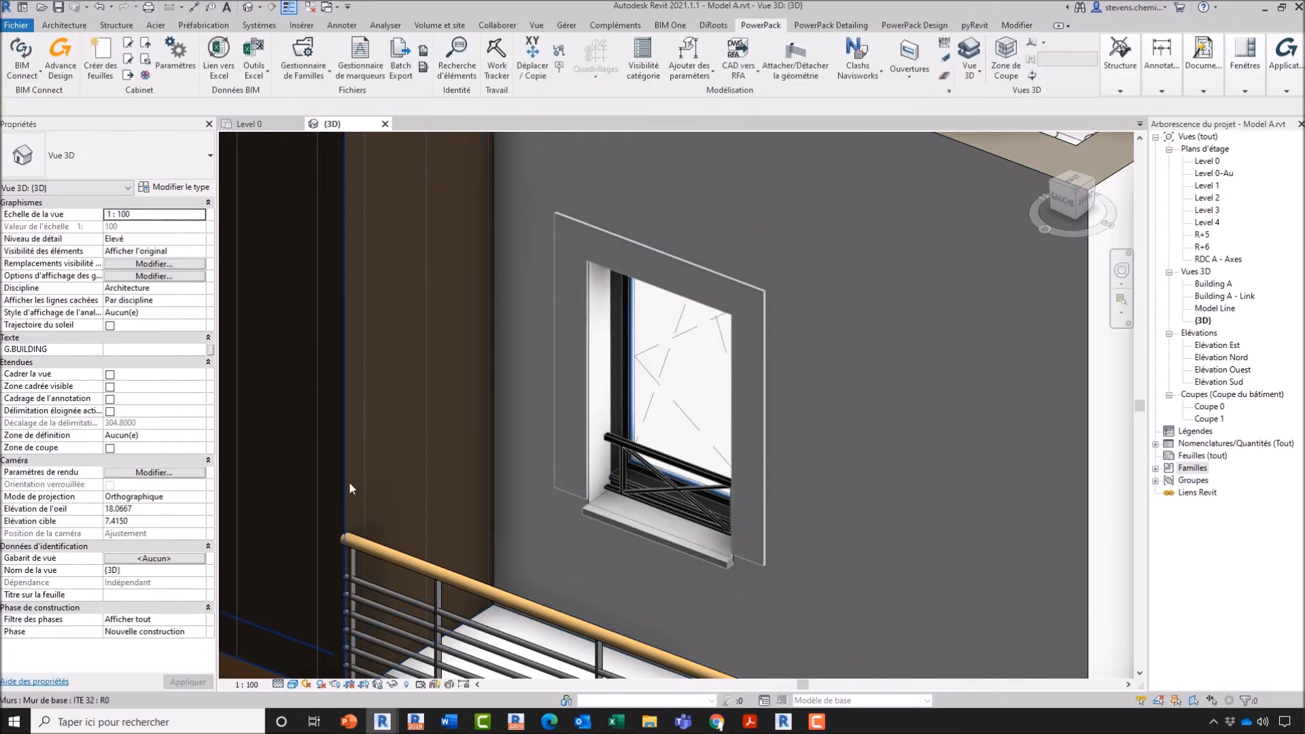
scroll(340, 488, "down", 5)
middle_click_drag(356, 583, 454, 547)
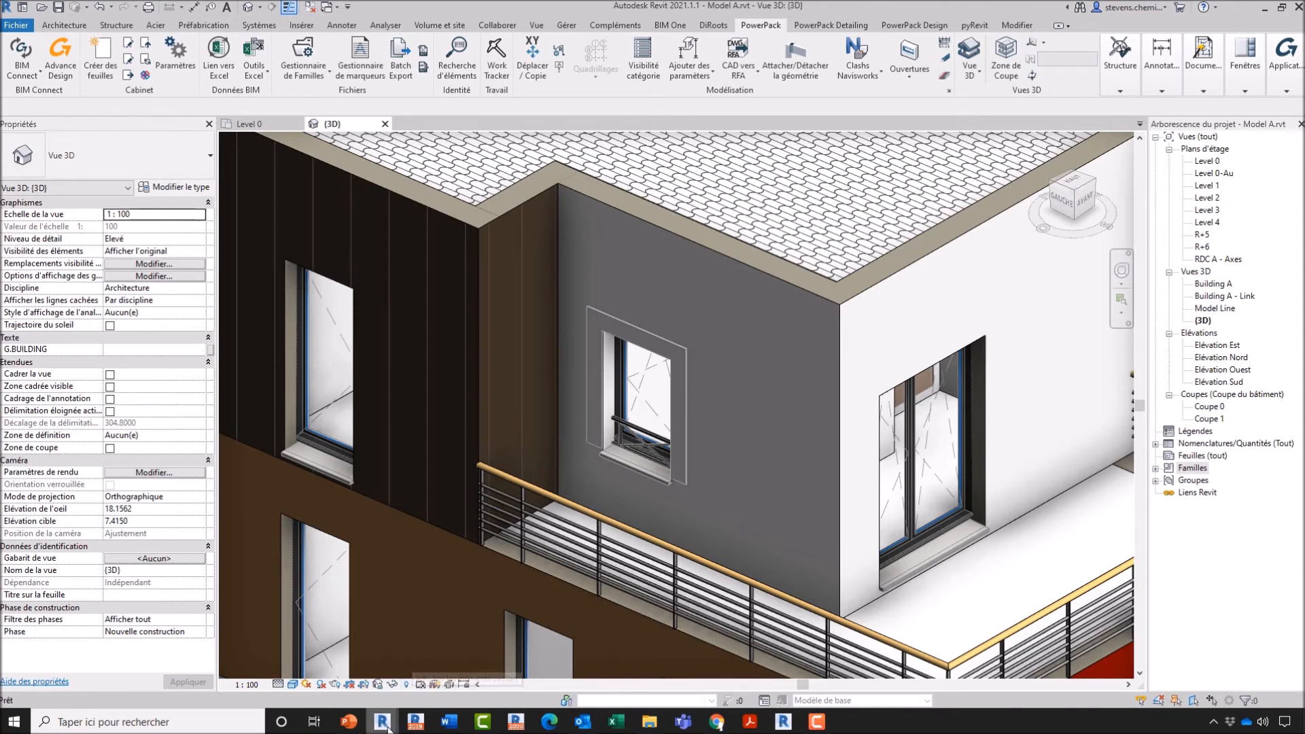
Switch to the Bluetek - AWZ - Green day project and open the Gestionnaire de Familles.
left_click(439, 681)
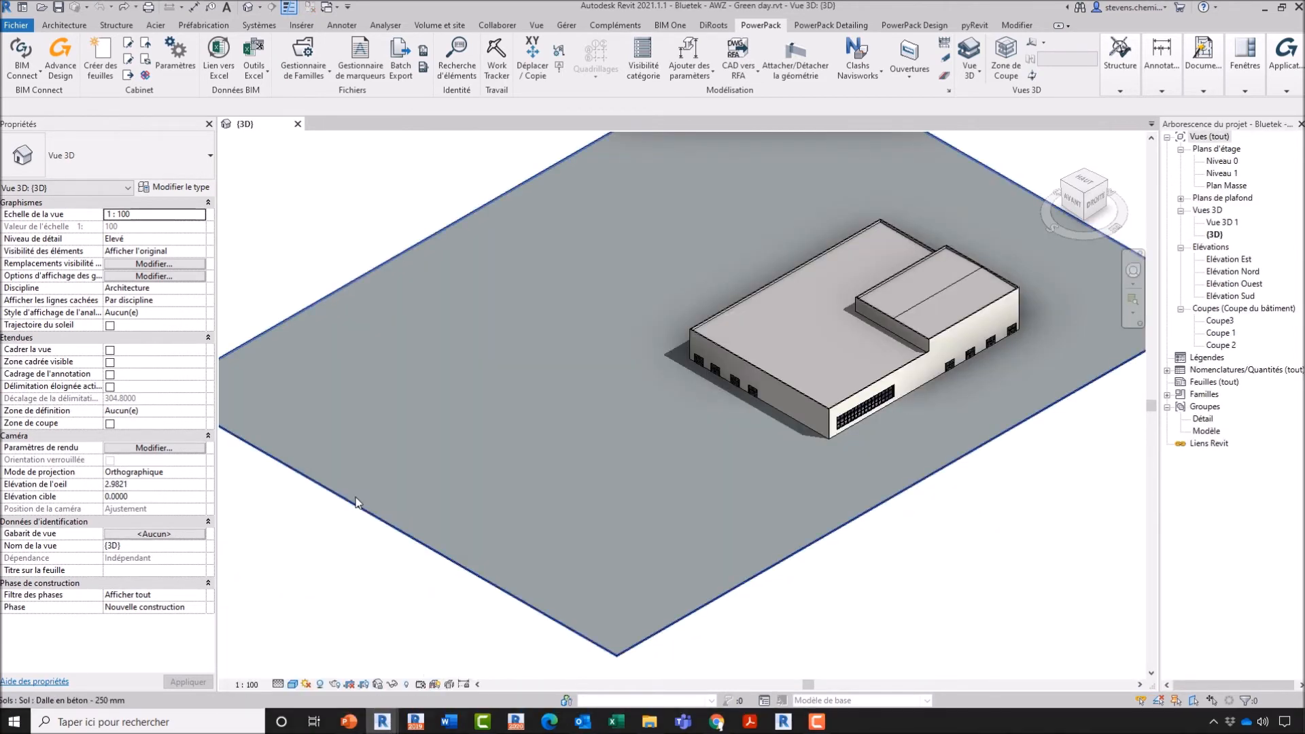
scroll(641, 468, "up", 5)
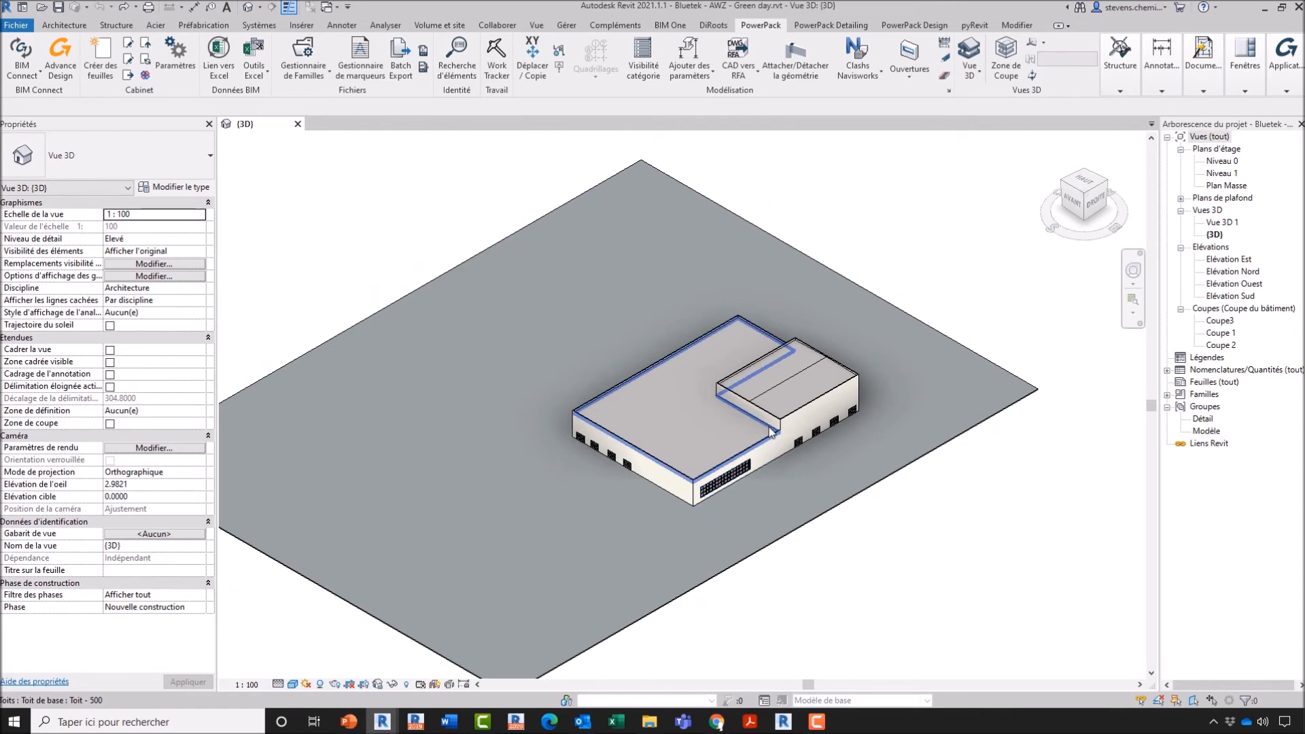
scroll(455, 449, "down", 5)
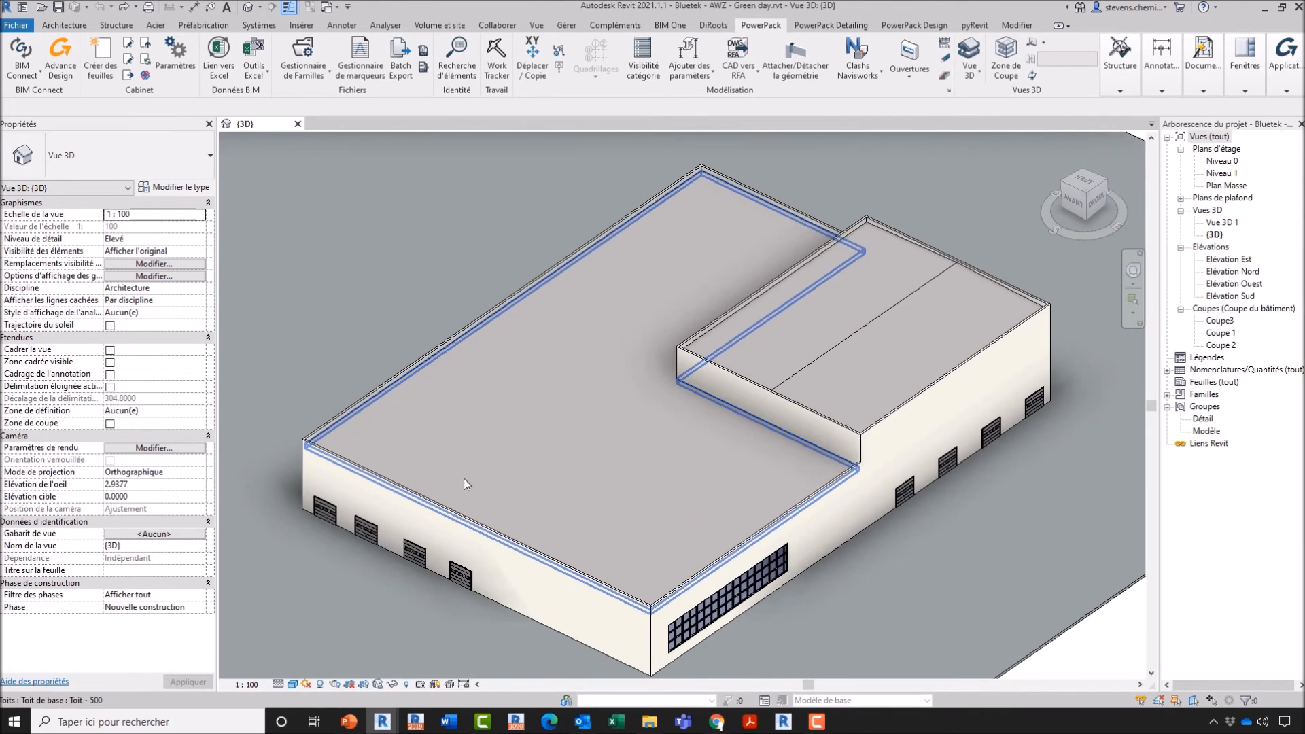
left_click(313, 76)
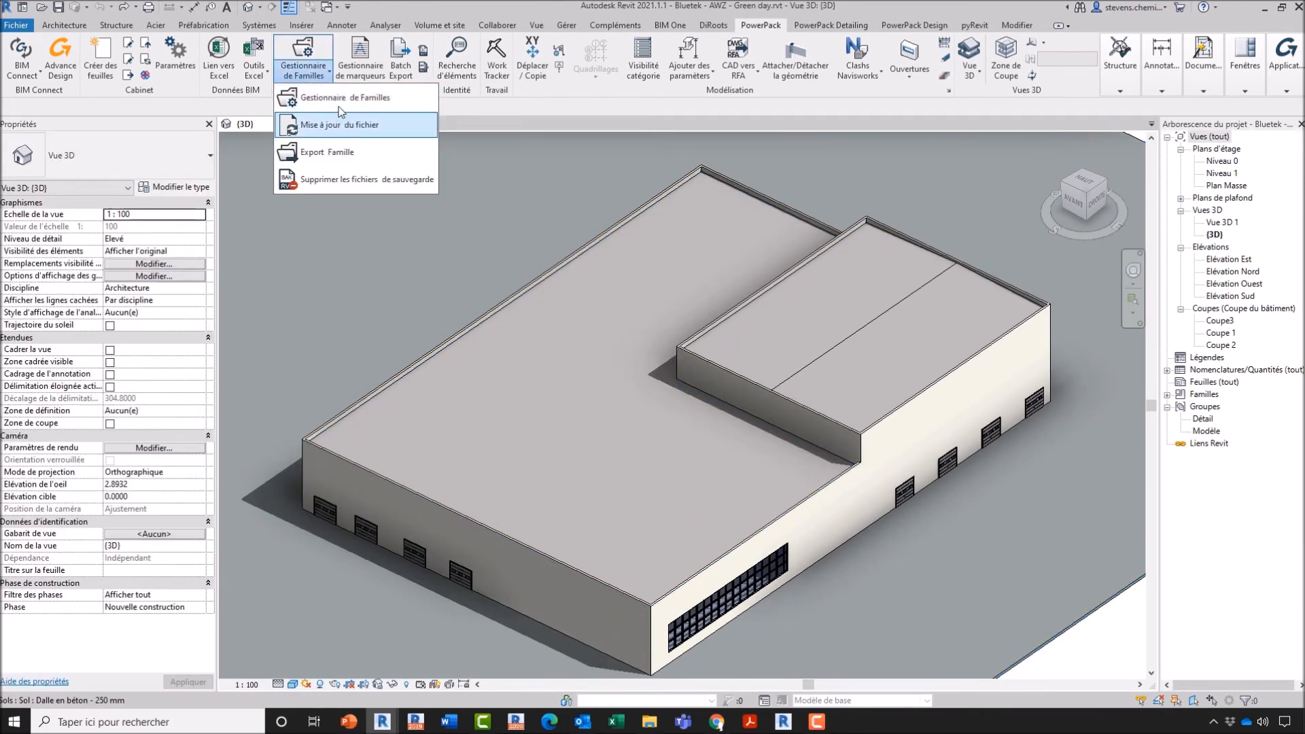
left_click(337, 103)
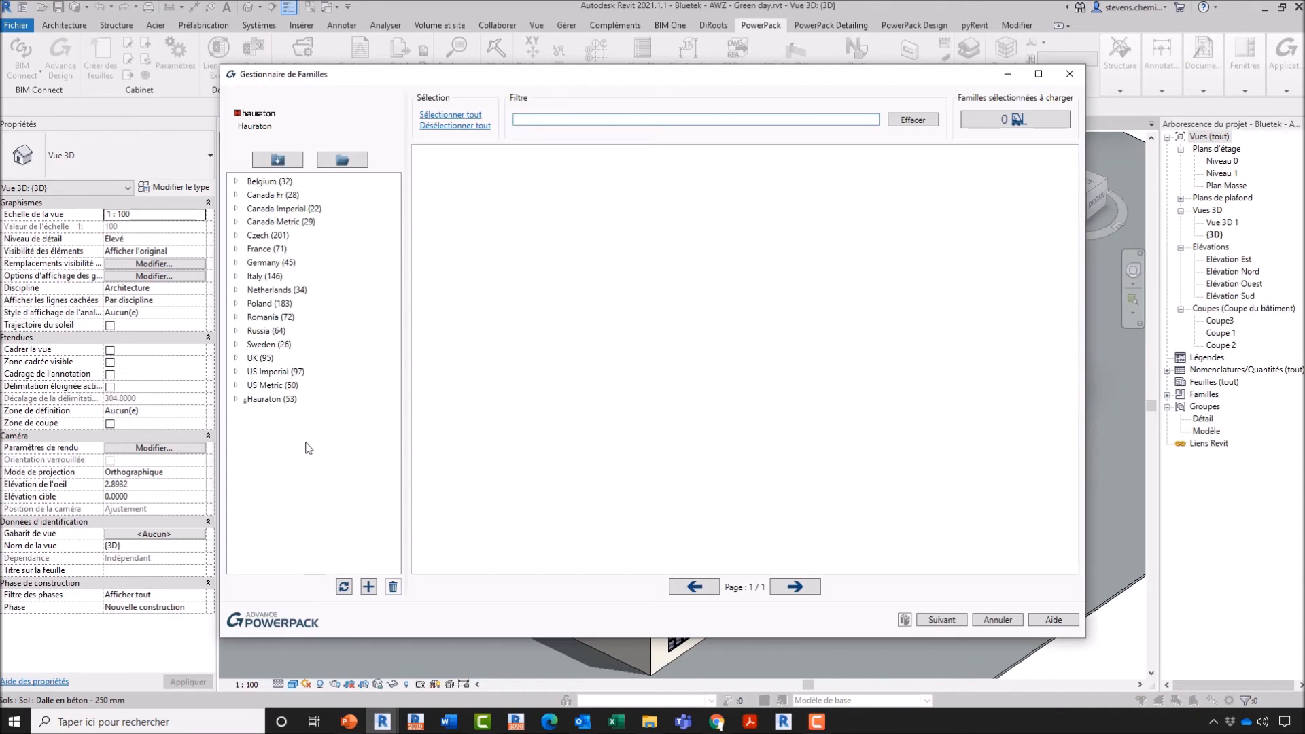
Add the Mise à jour folder from Revit > Projet Revit to the family library, agreeing to delete the families' backup files.
left_click(369, 588)
left_click(369, 587)
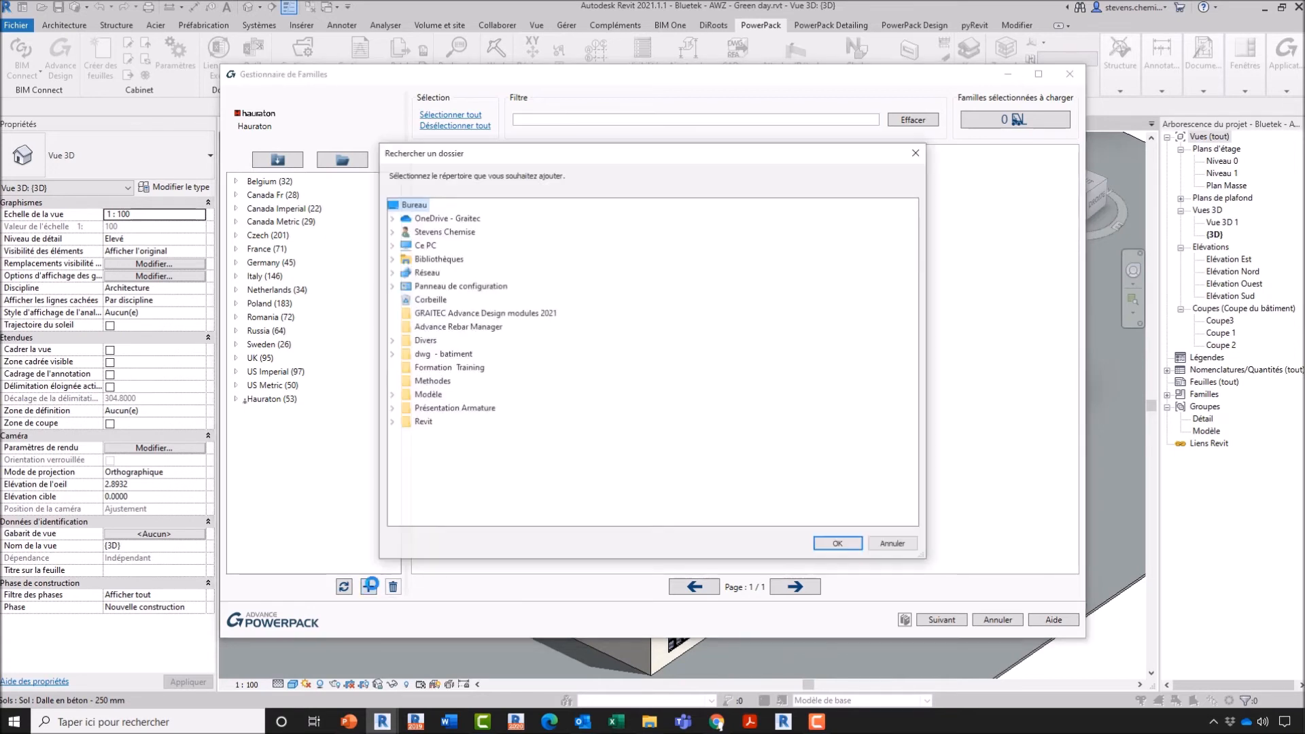
left_click(392, 423)
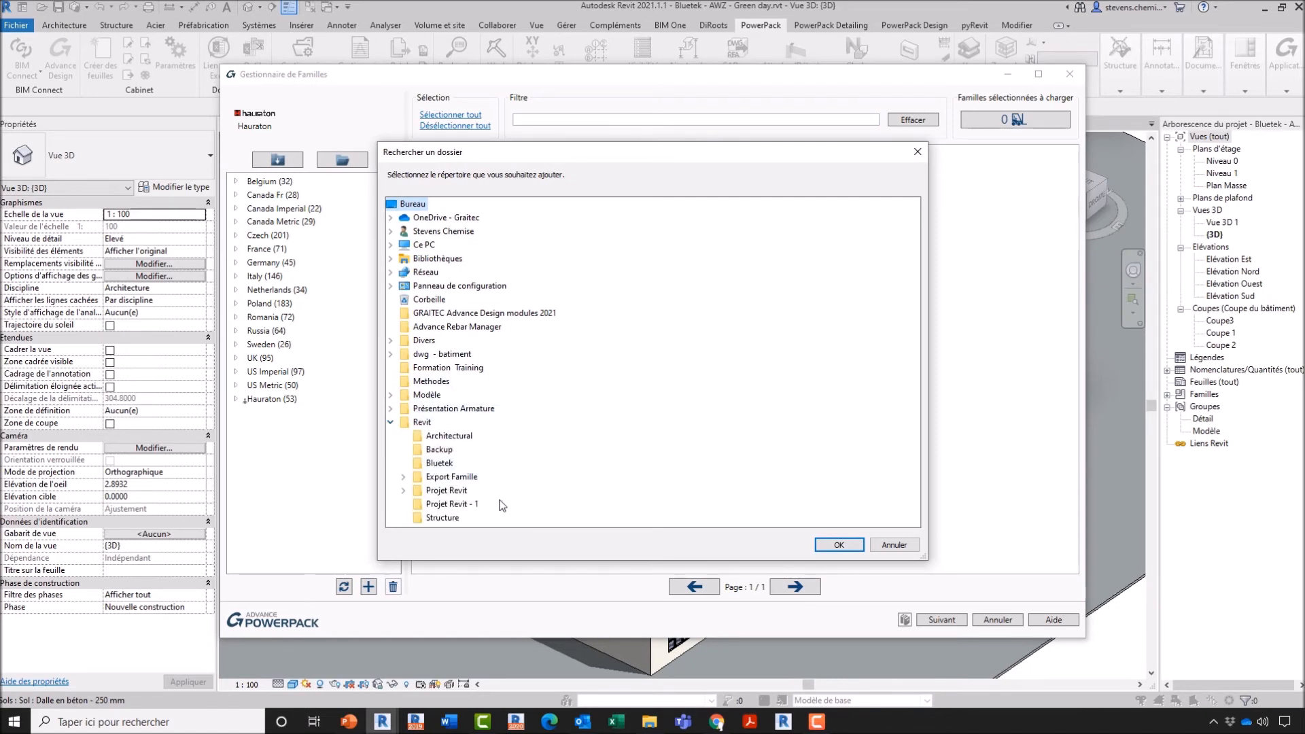
left_click(403, 490)
left_click(459, 491)
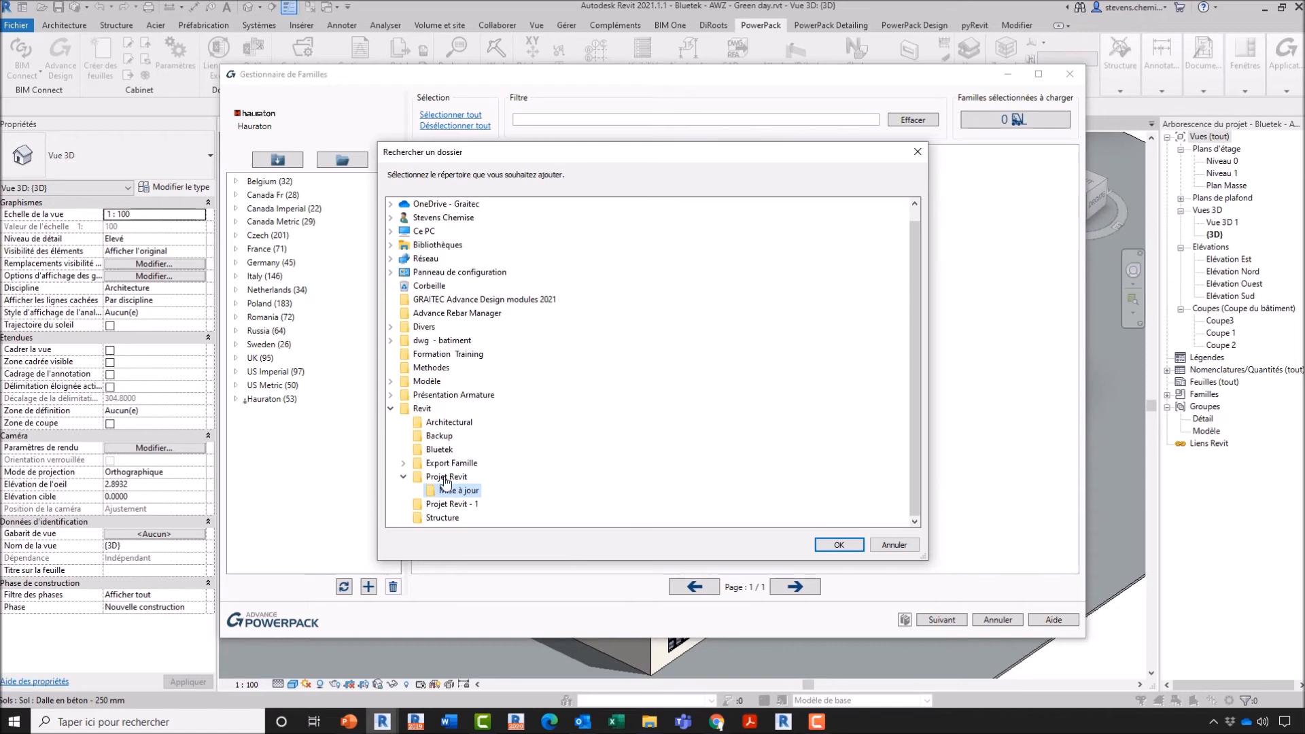
left_click(840, 545)
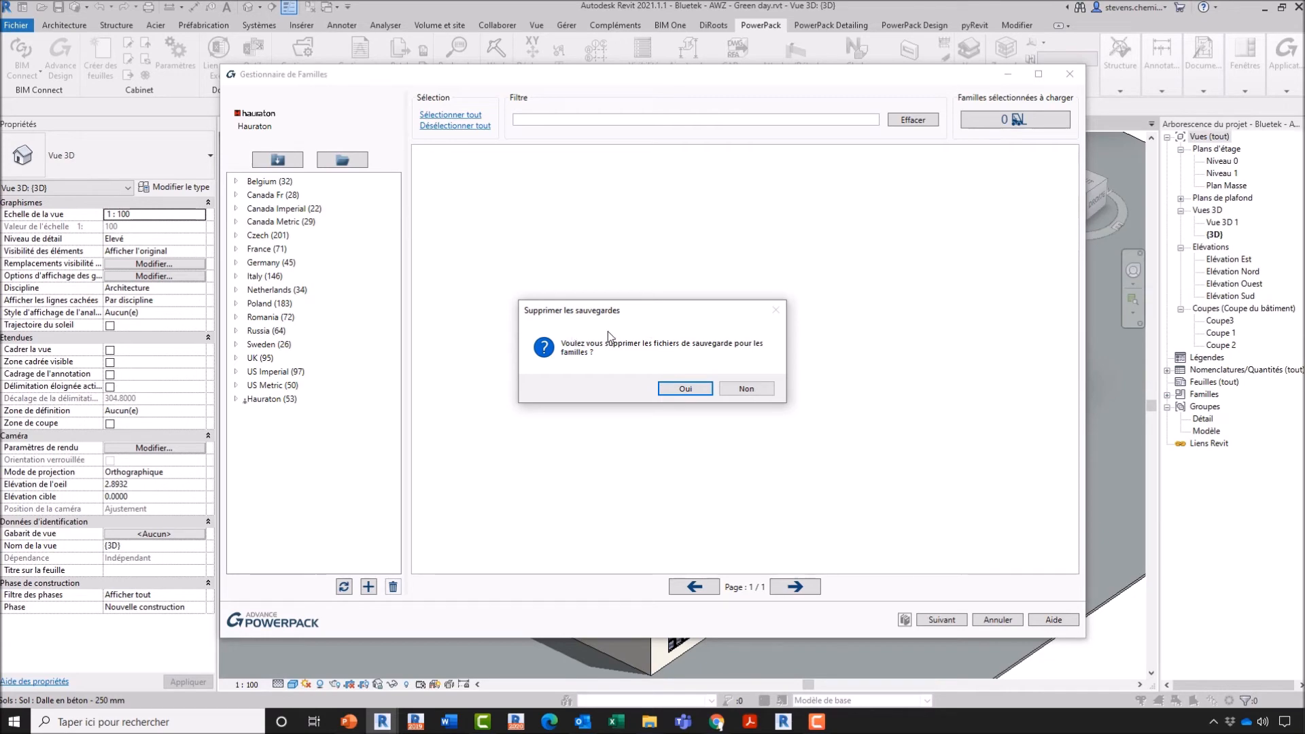
left_click(683, 388)
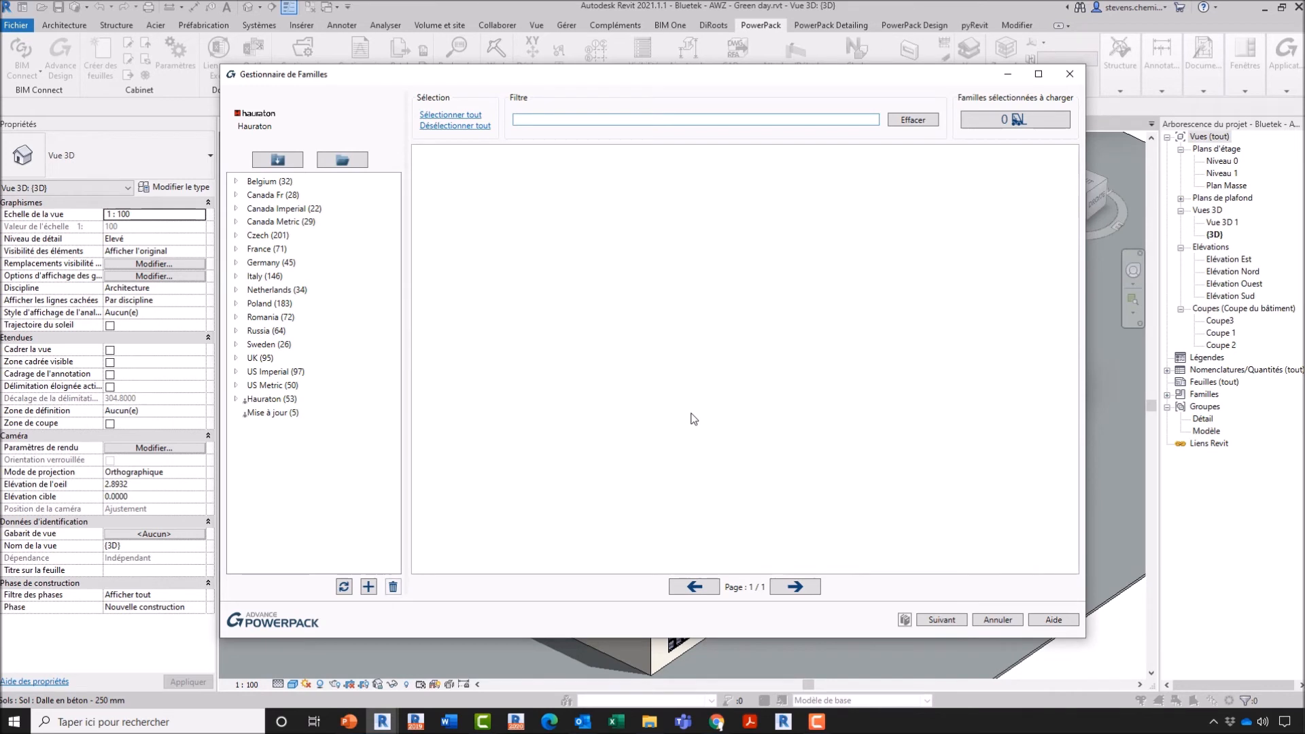
Rename the Mise à jour library folder as Lanternau and display its families.
left_click(279, 413)
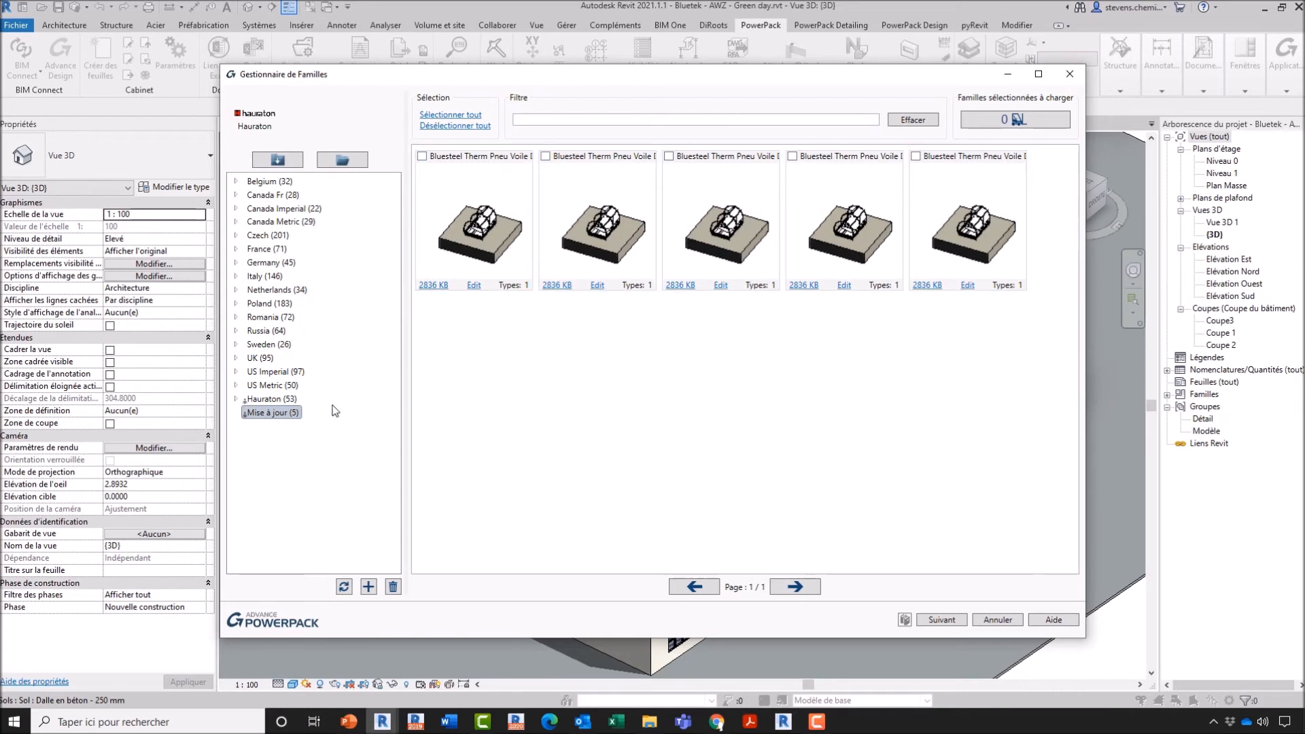
right_click(284, 416)
left_click(328, 455)
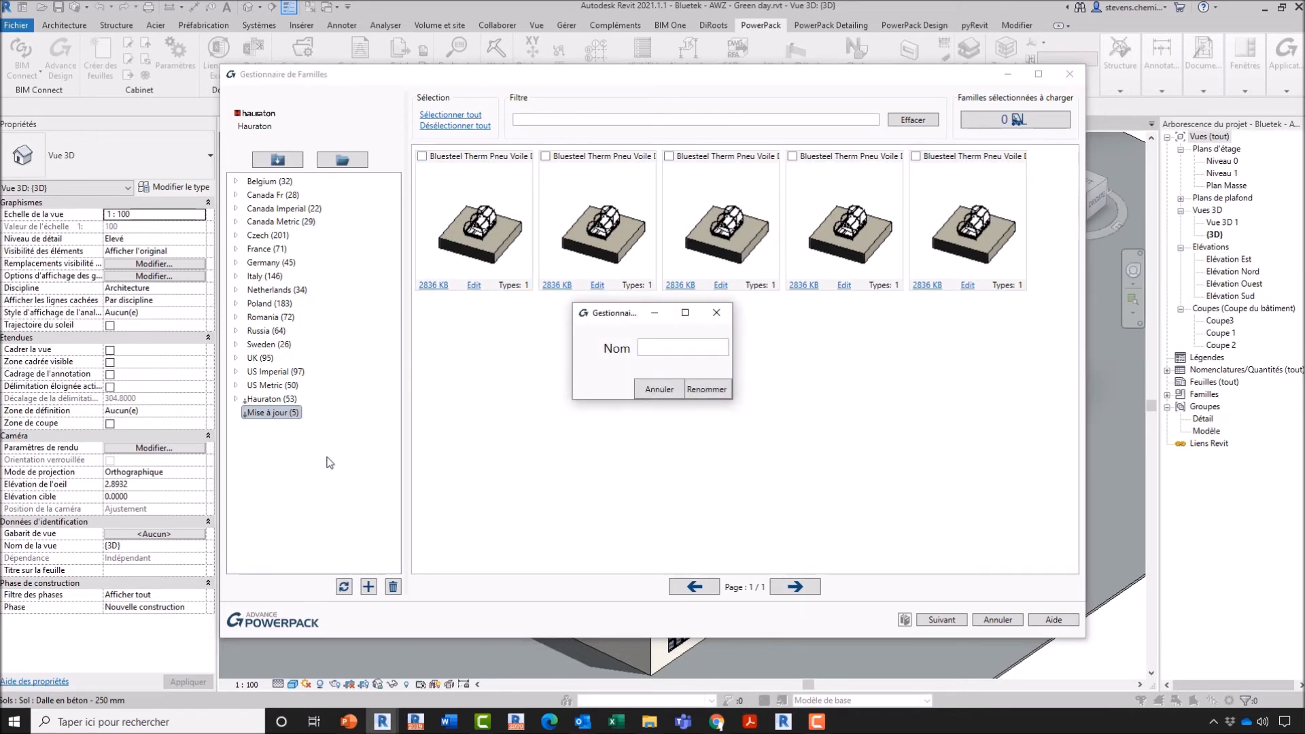
left_click(717, 348)
left_click(724, 393)
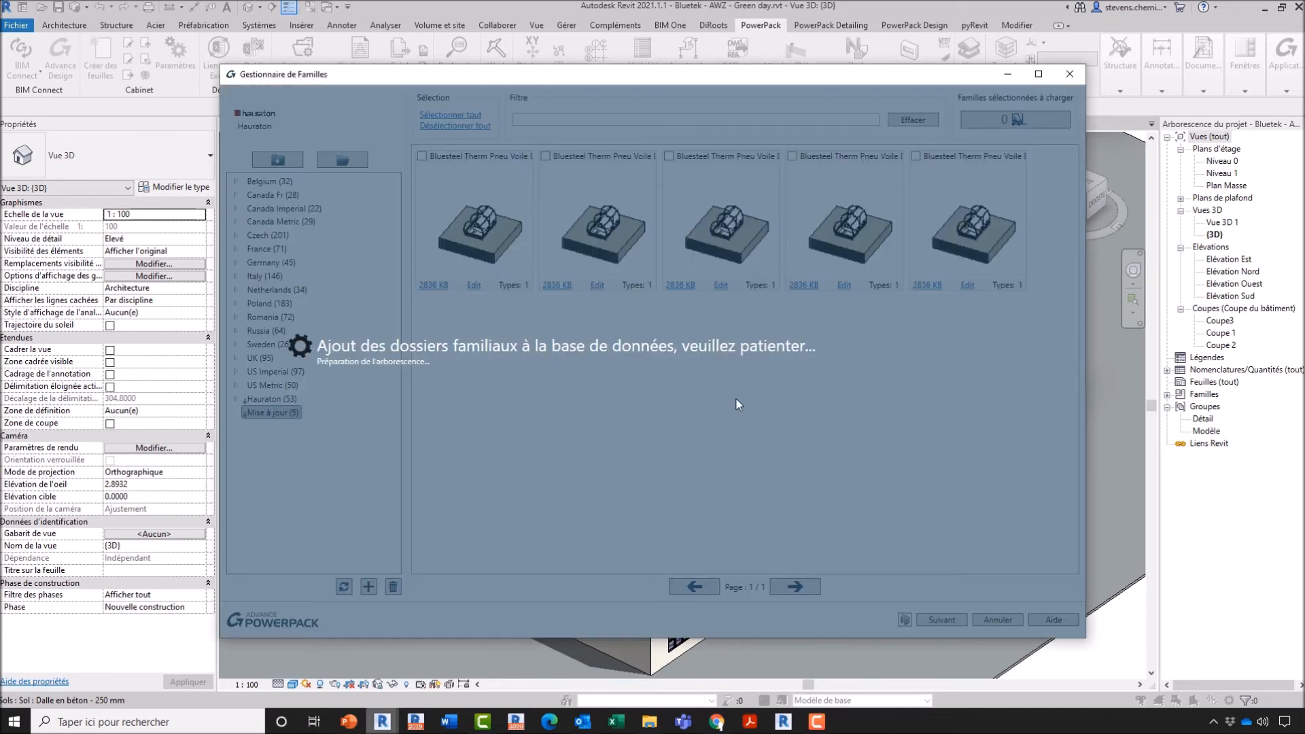
left_click(284, 413)
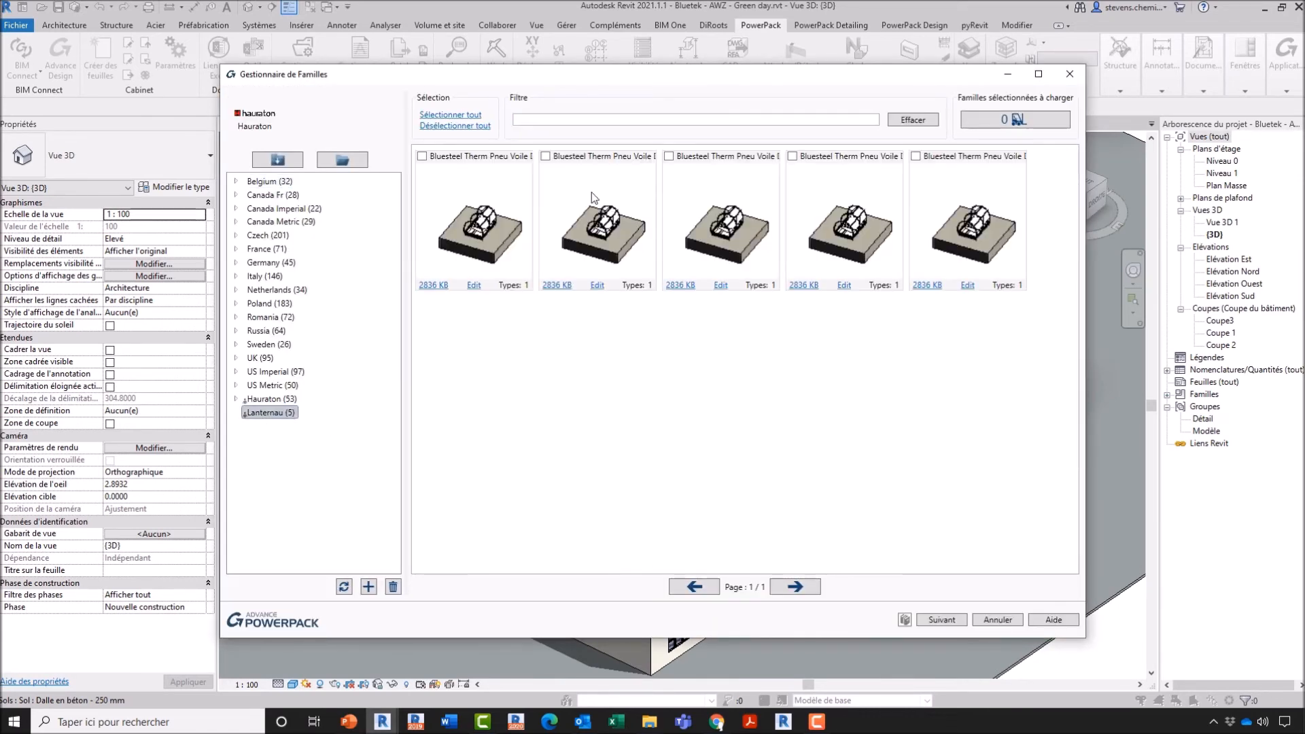
Add the Structure folder from the Revit desktop folder to the family library, agreeing to delete its backup files.
left_click(368, 586)
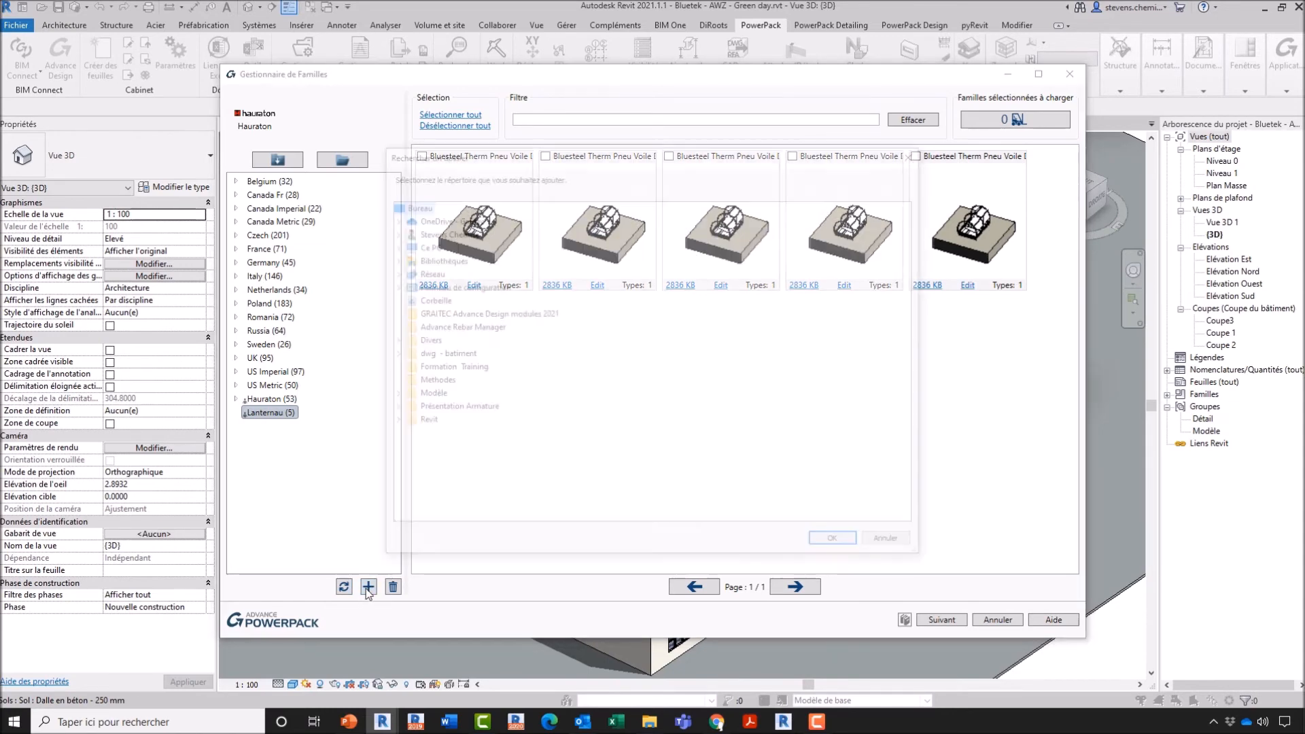
left_click(391, 422)
left_click(443, 518)
left_click(836, 545)
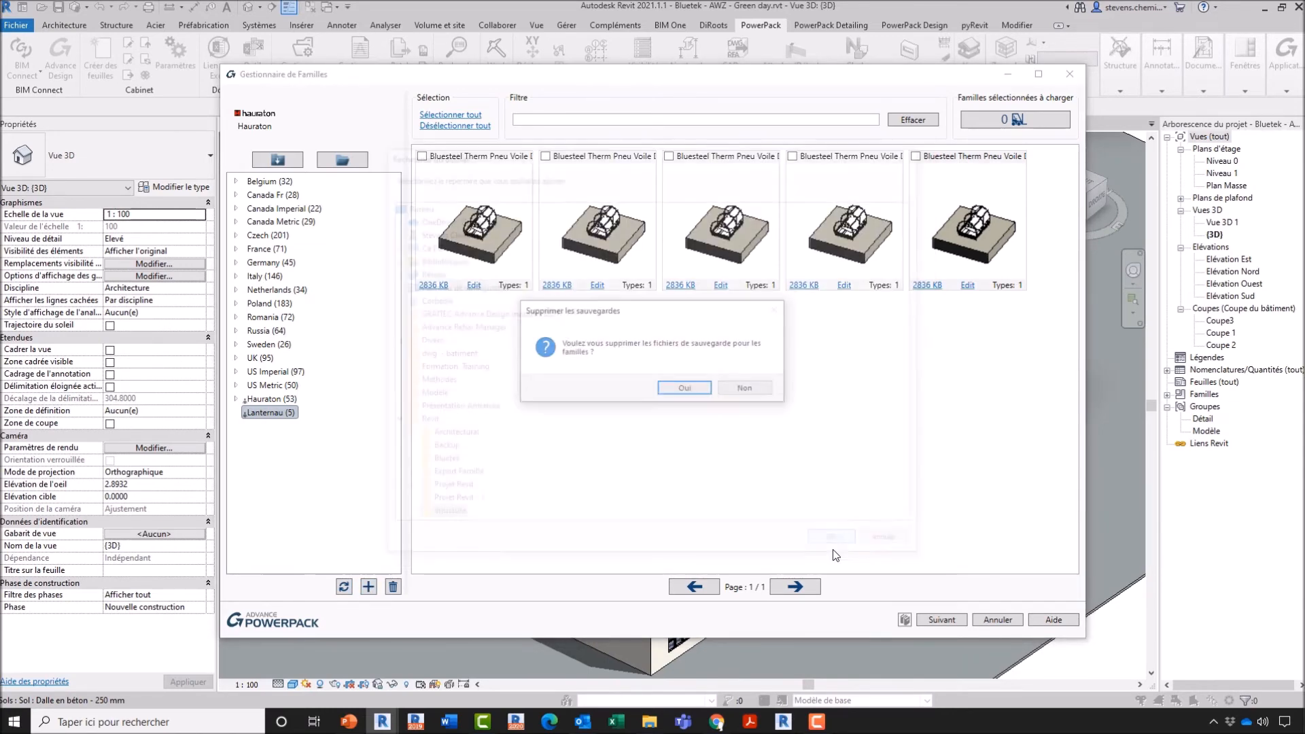
left_click(702, 391)
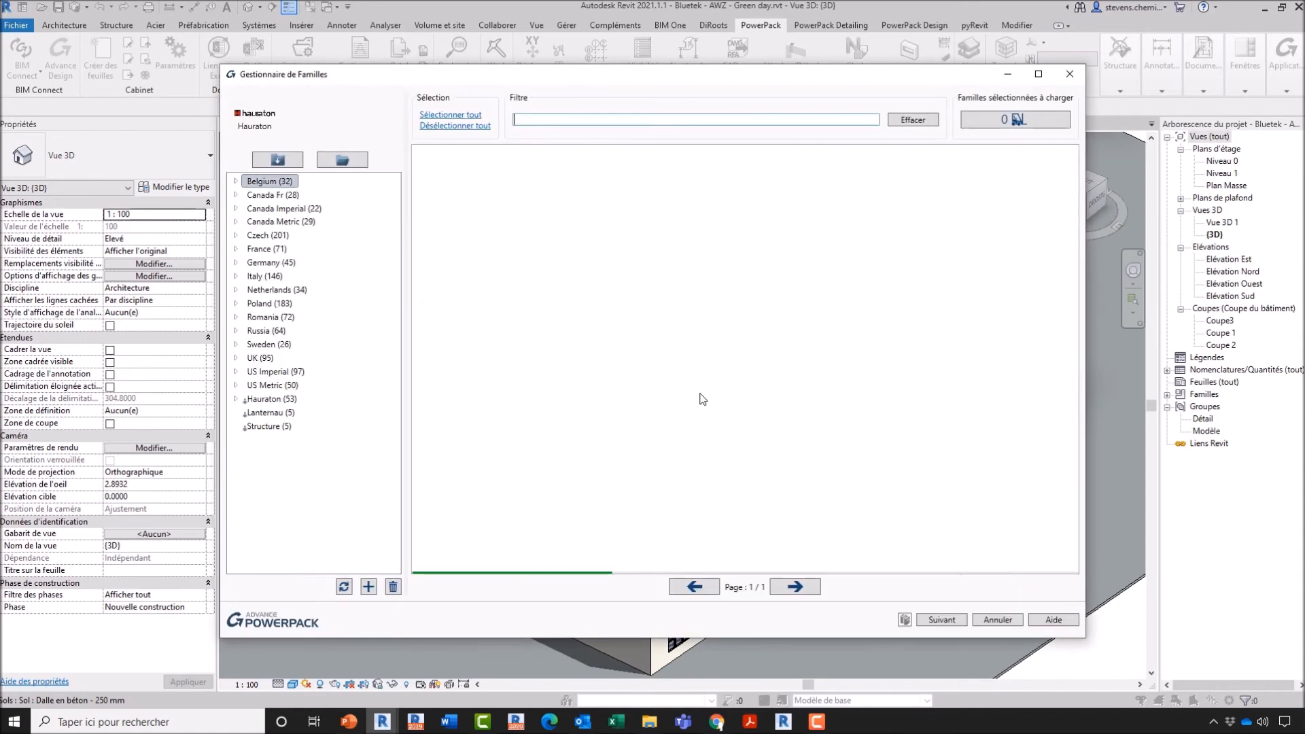
Compare the families held in the Structure and Lanternau library folders.
left_click(276, 428)
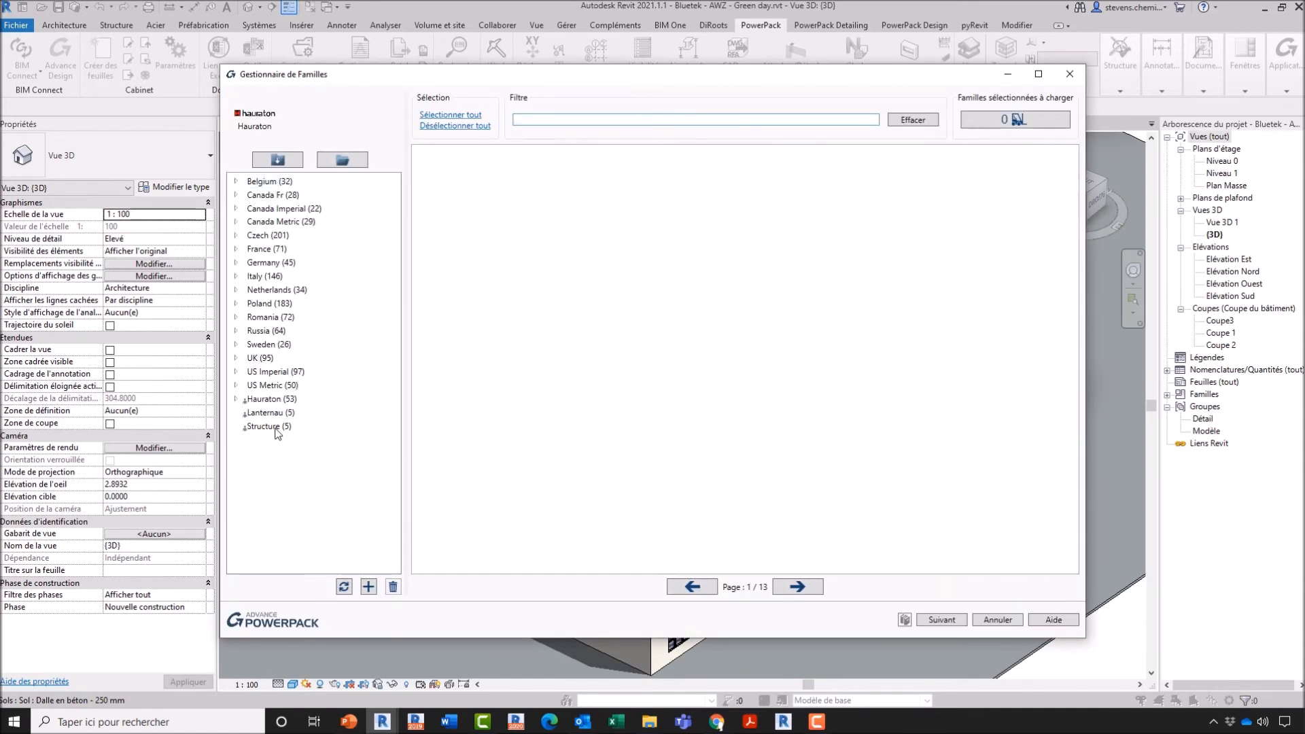
left_click(271, 426)
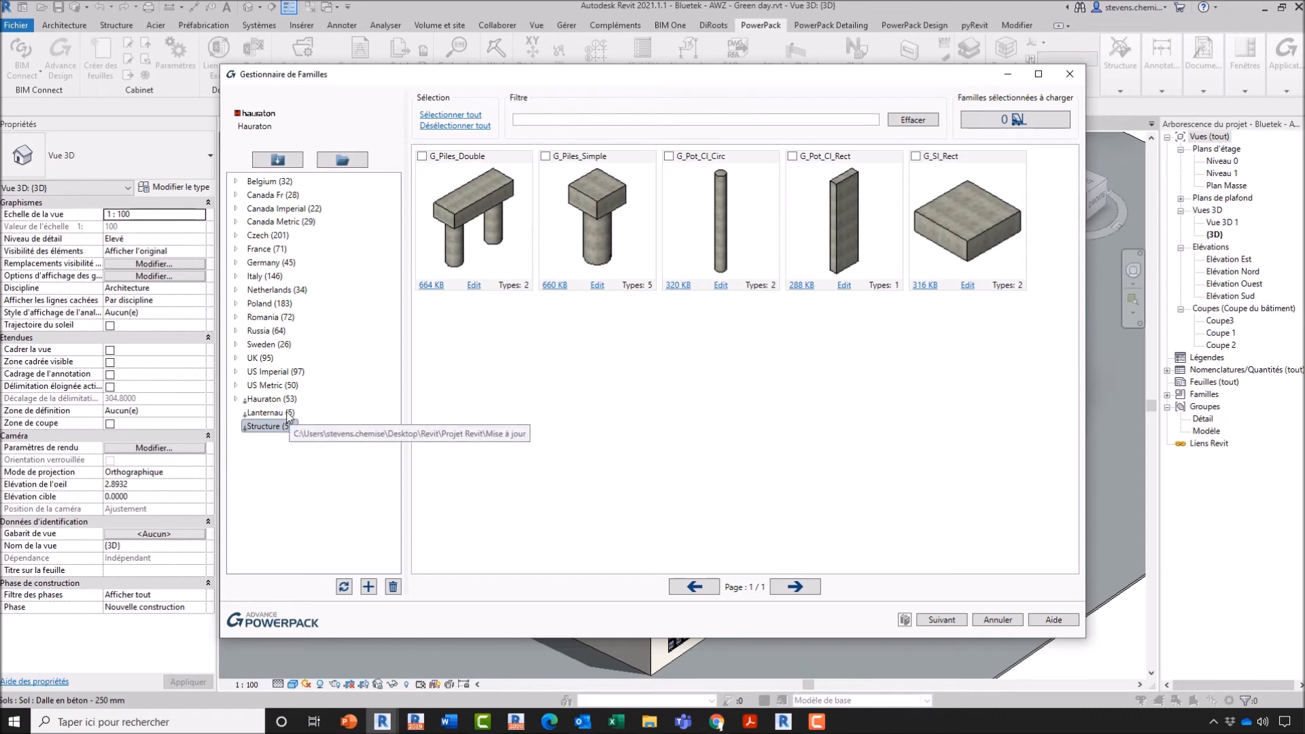
left_click(286, 427)
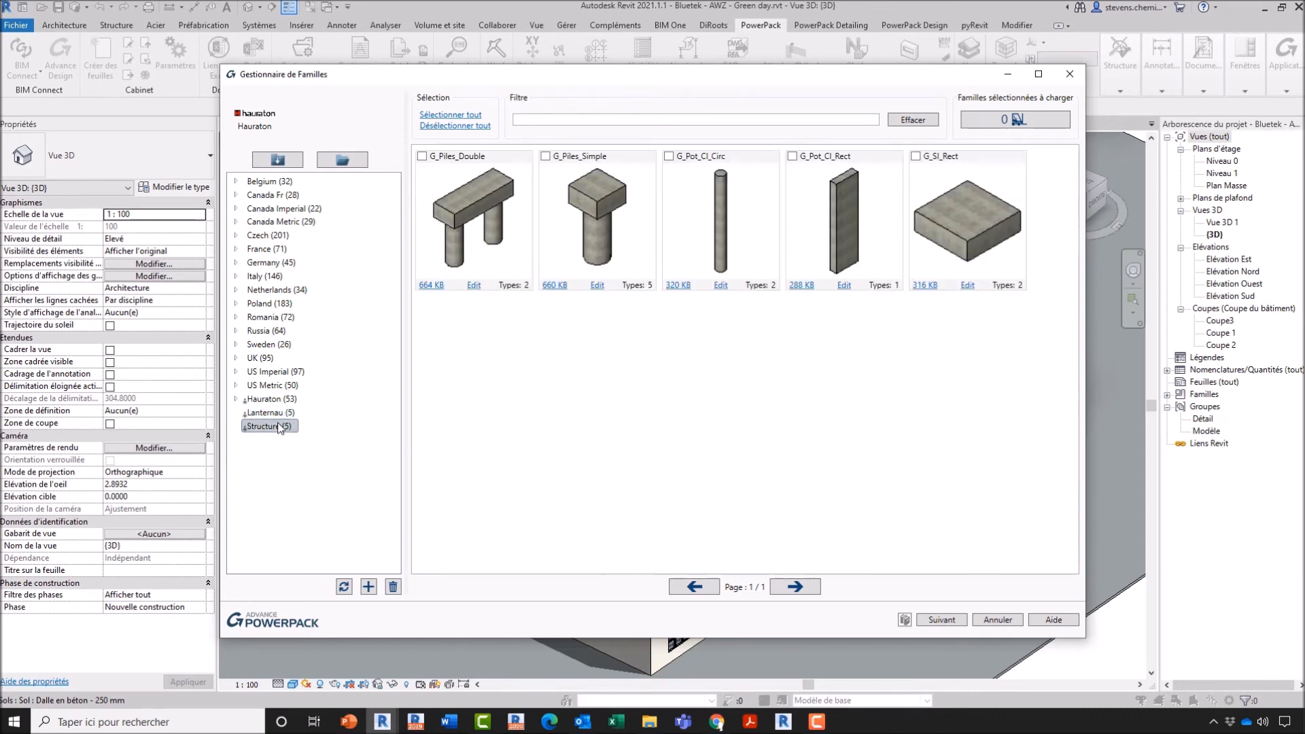
left_click(273, 416)
left_click(274, 429)
left_click(275, 413)
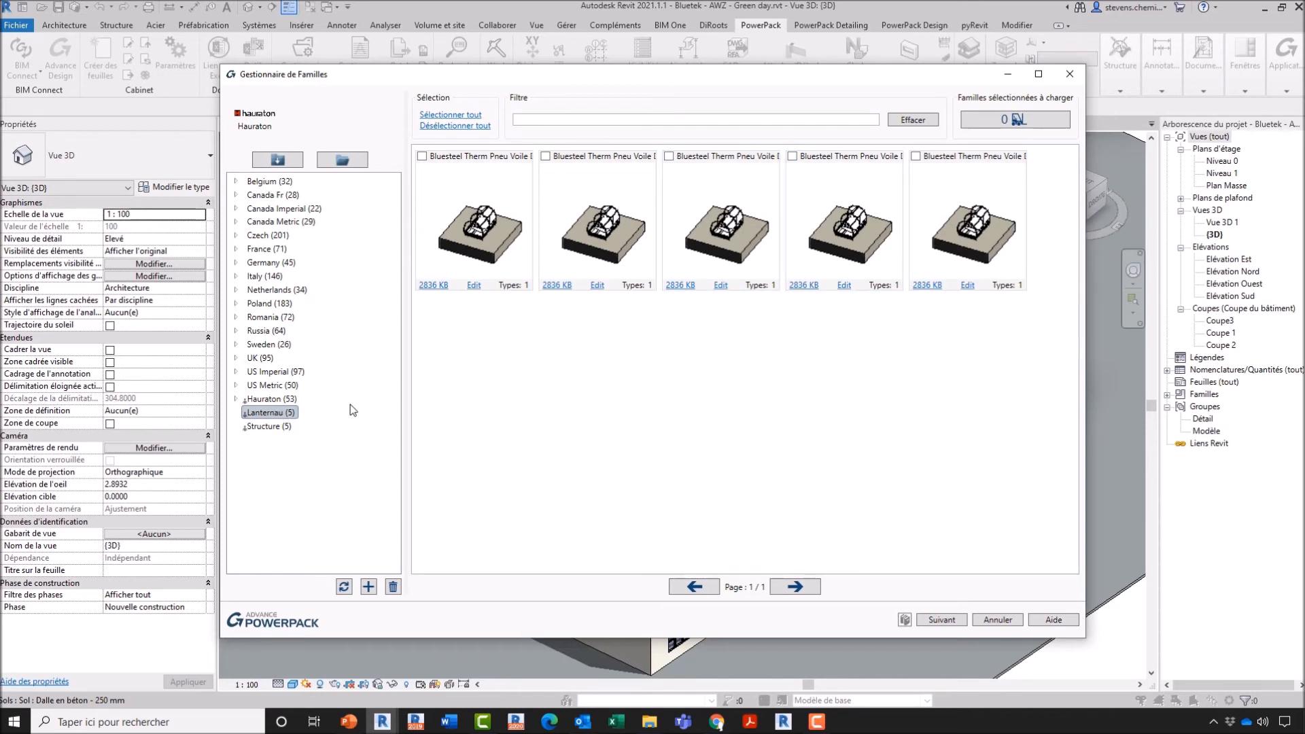
left_click(286, 426)
left_click(274, 413)
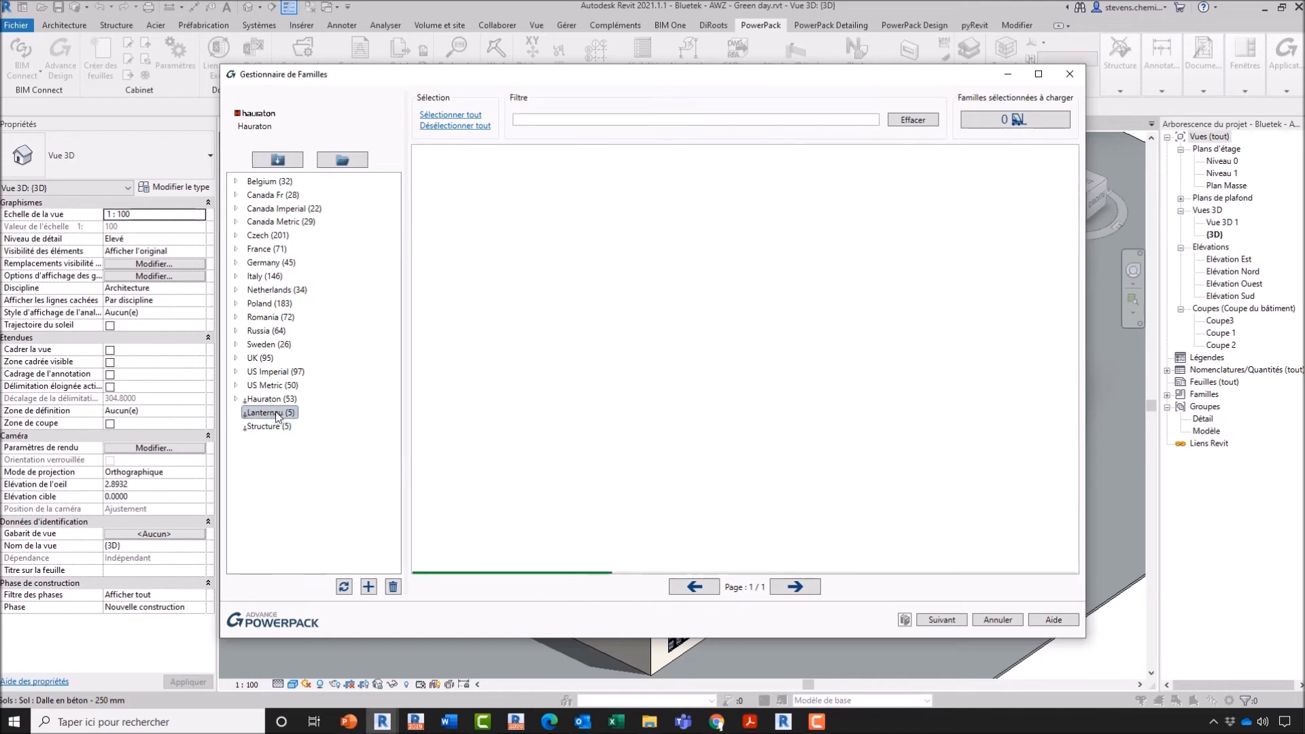
left_click(422, 156)
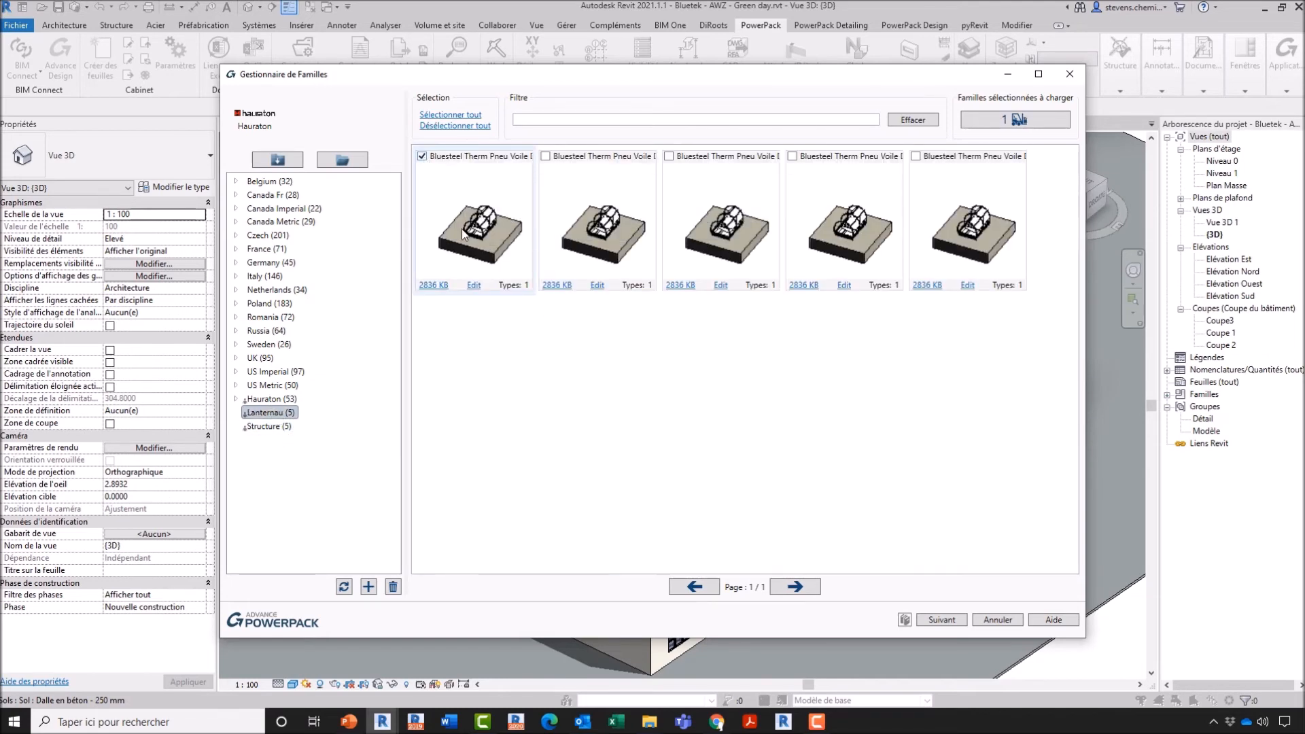
left_click(941, 620)
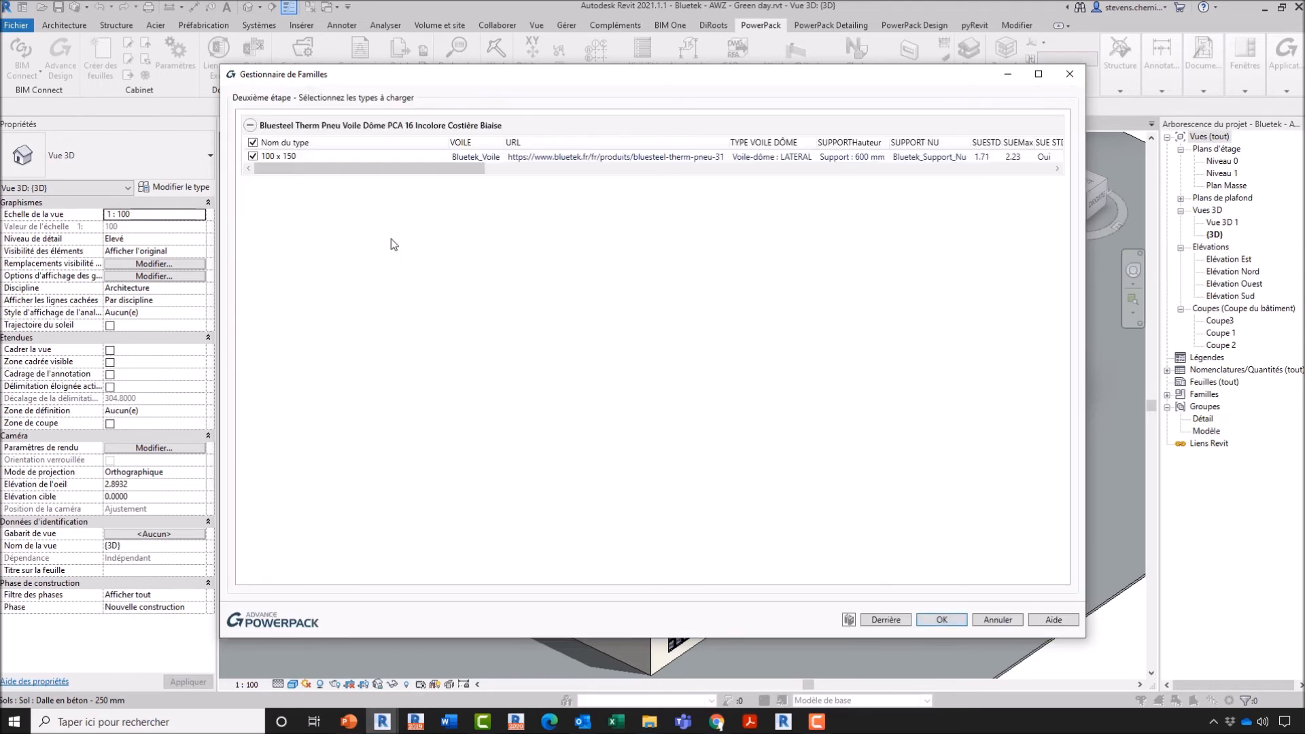
left_click(903, 622)
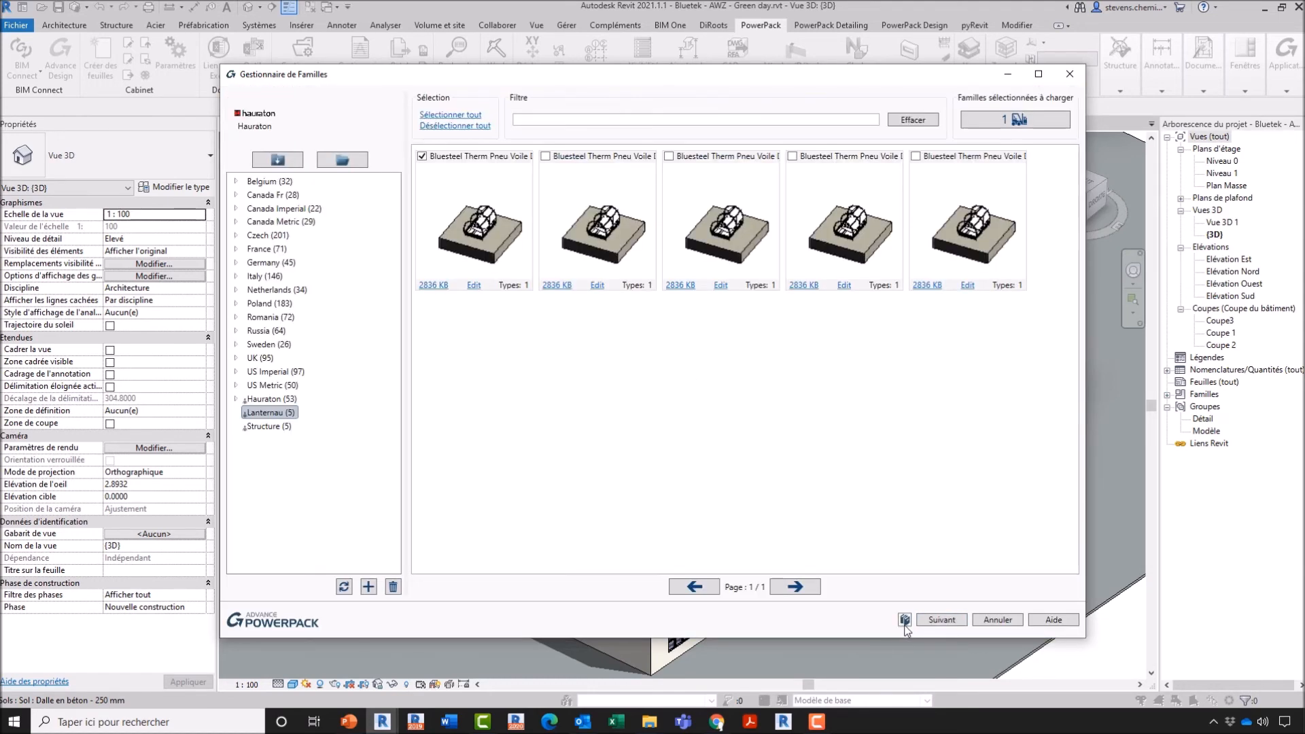
Load the Bluesteel Therm Pneu Voile Dôme PCA 16 Opale Costière Biaise family into the project with its 100 x 150 type.
left_click(546, 156)
left_click(941, 620)
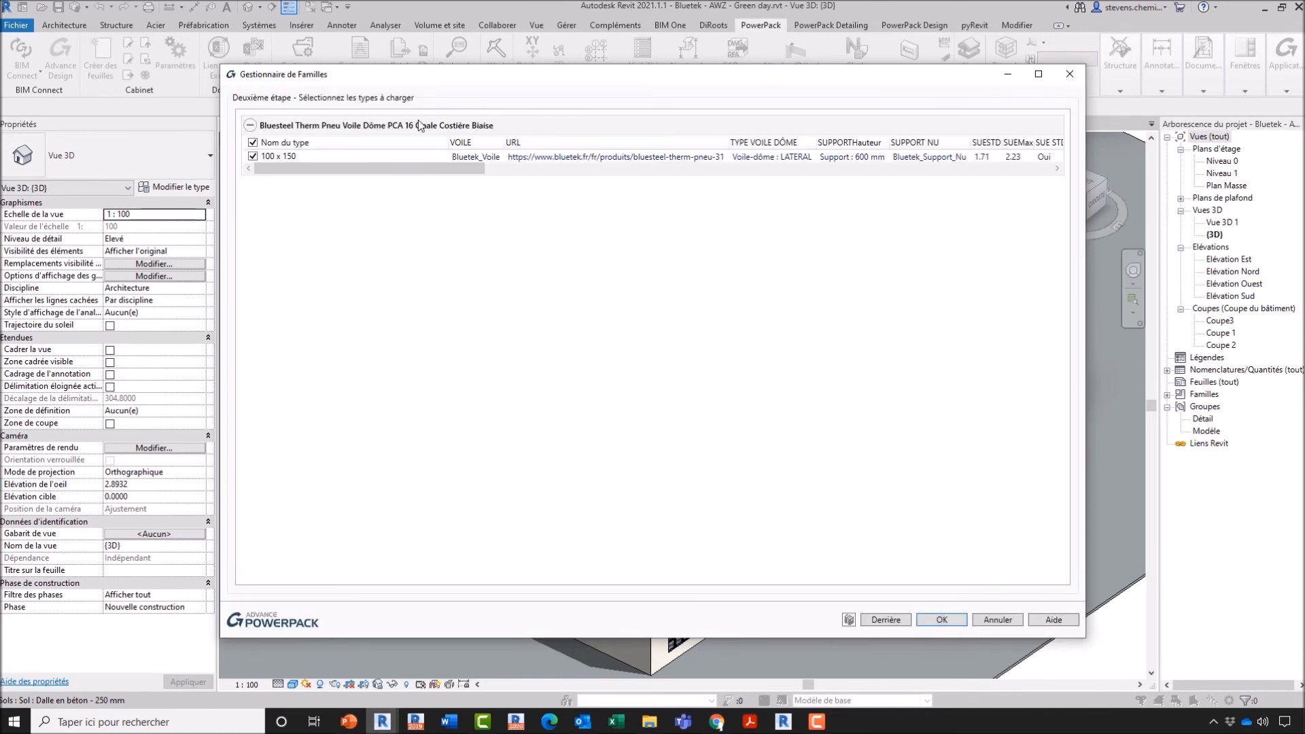
left_click_drag(477, 169, 304, 165)
left_click(942, 619)
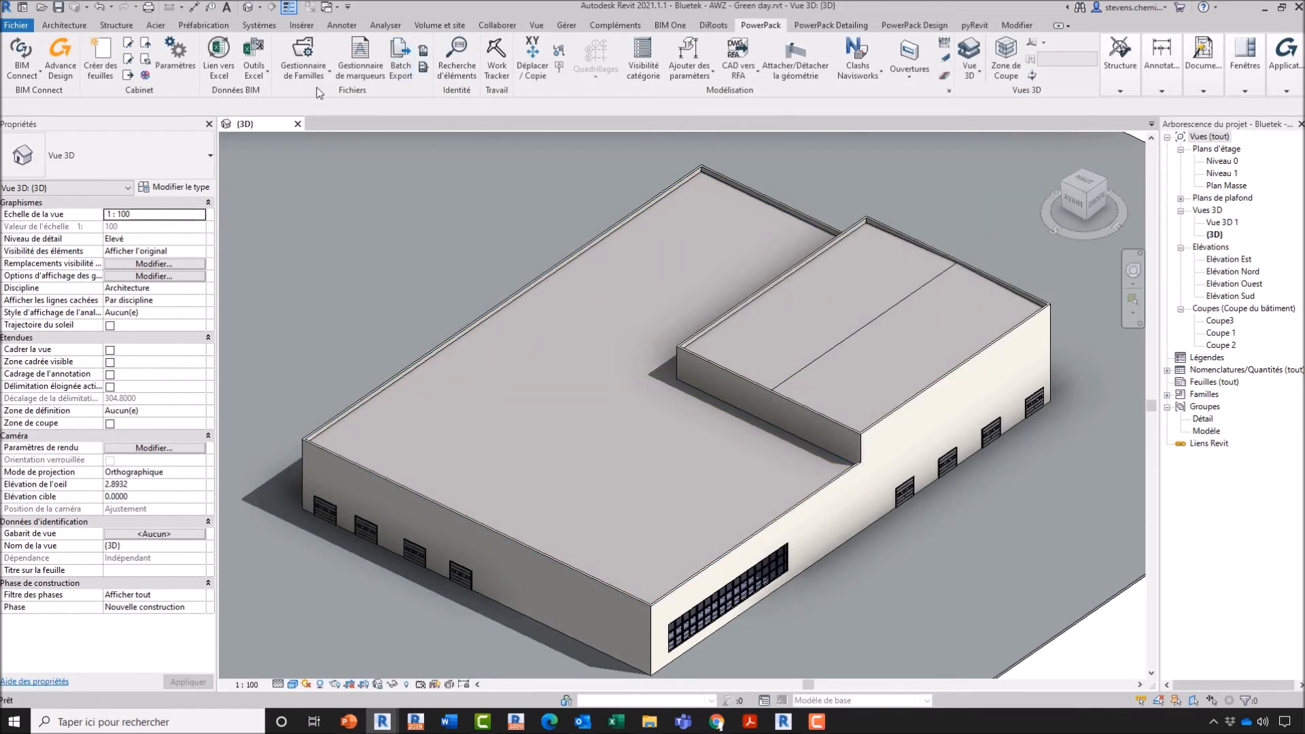
Reopen the Gestionnaire de Familles, check the Lanternau folder, and add the Bluetek folder to the library, agreeing to delete its backup files.
left_click(319, 75)
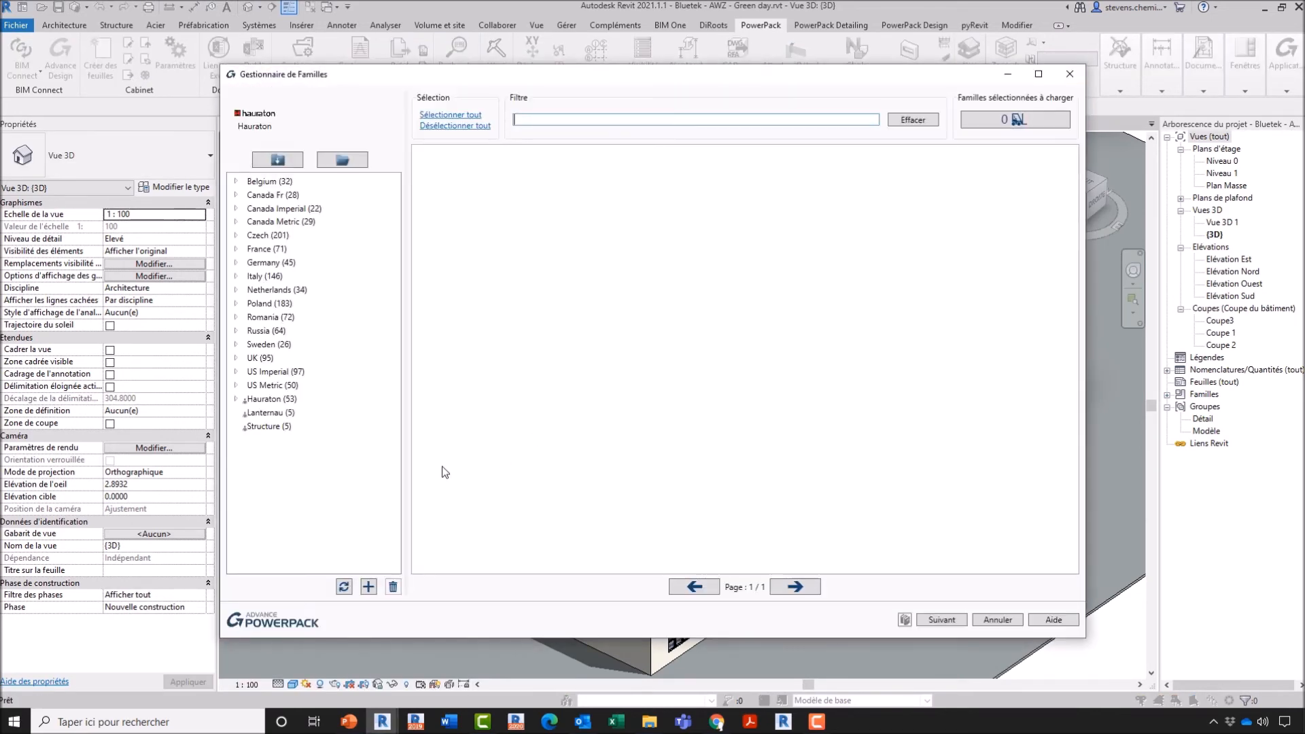
left_click(282, 413)
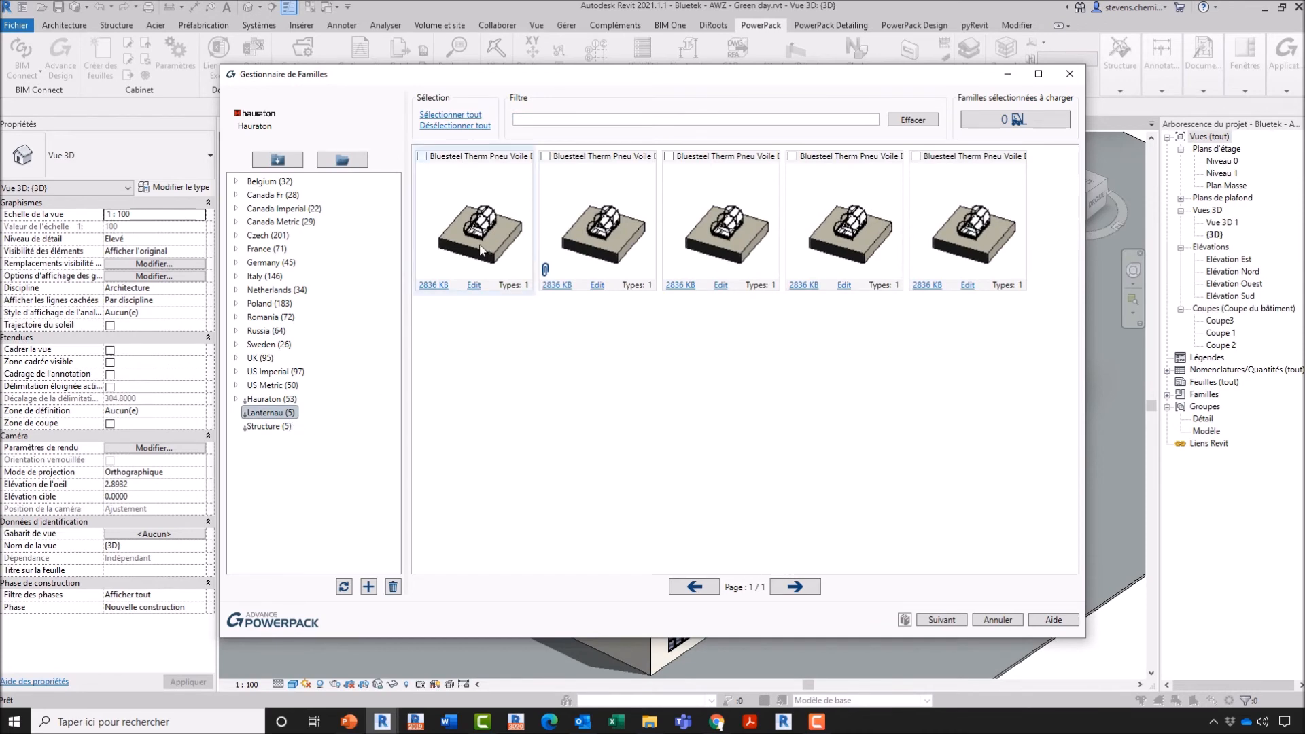
left_click(367, 586)
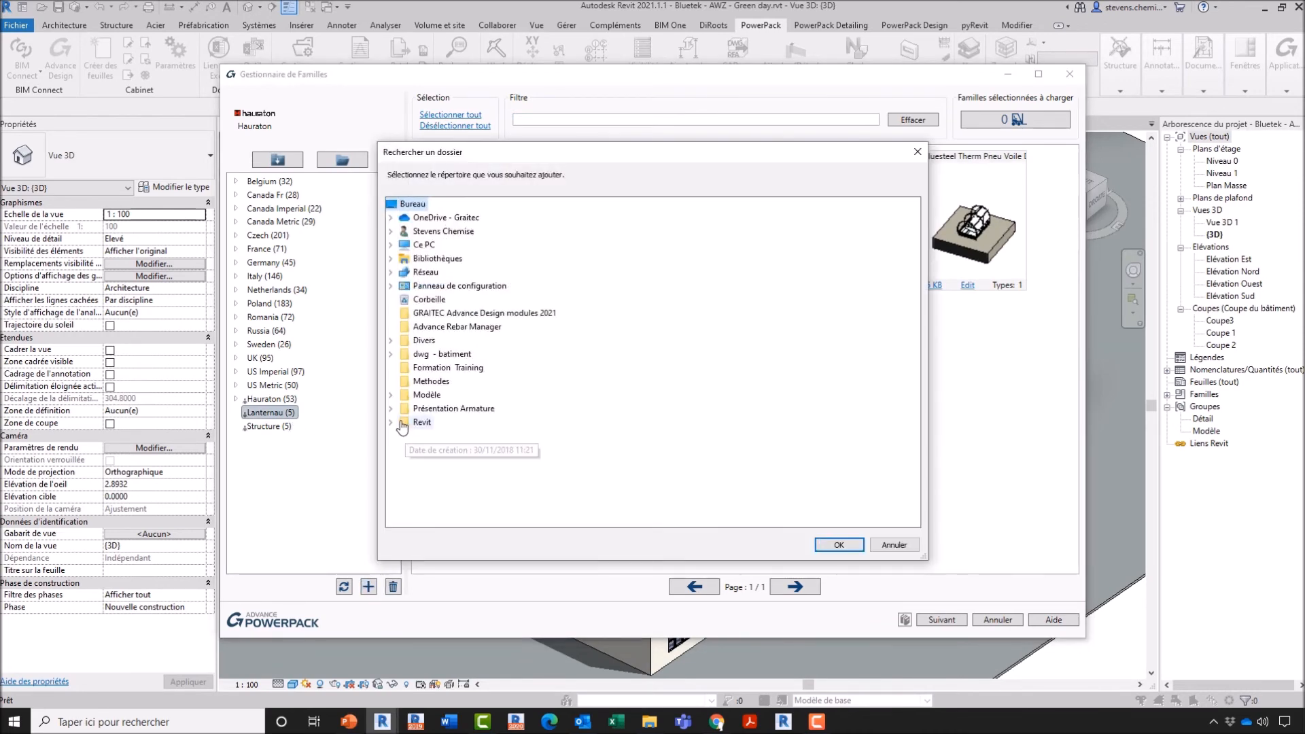
left_click(439, 463)
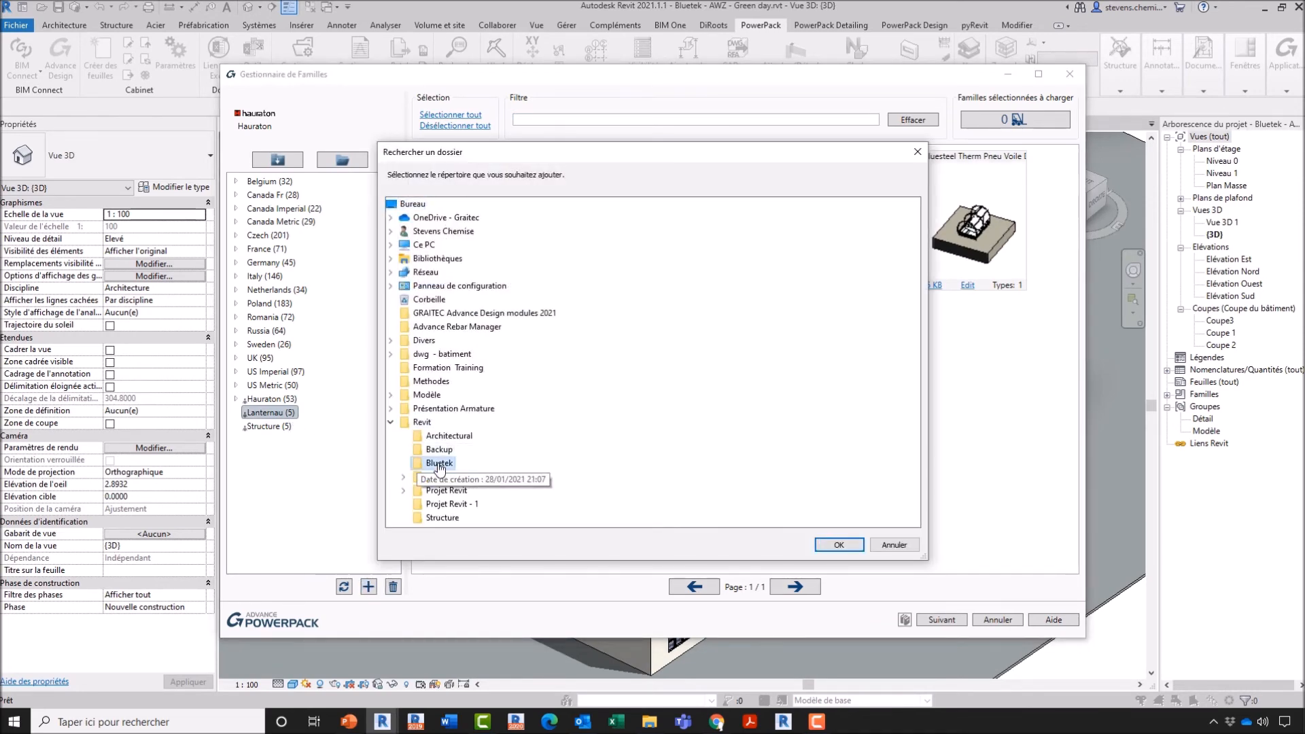
left_click(829, 545)
left_click(702, 389)
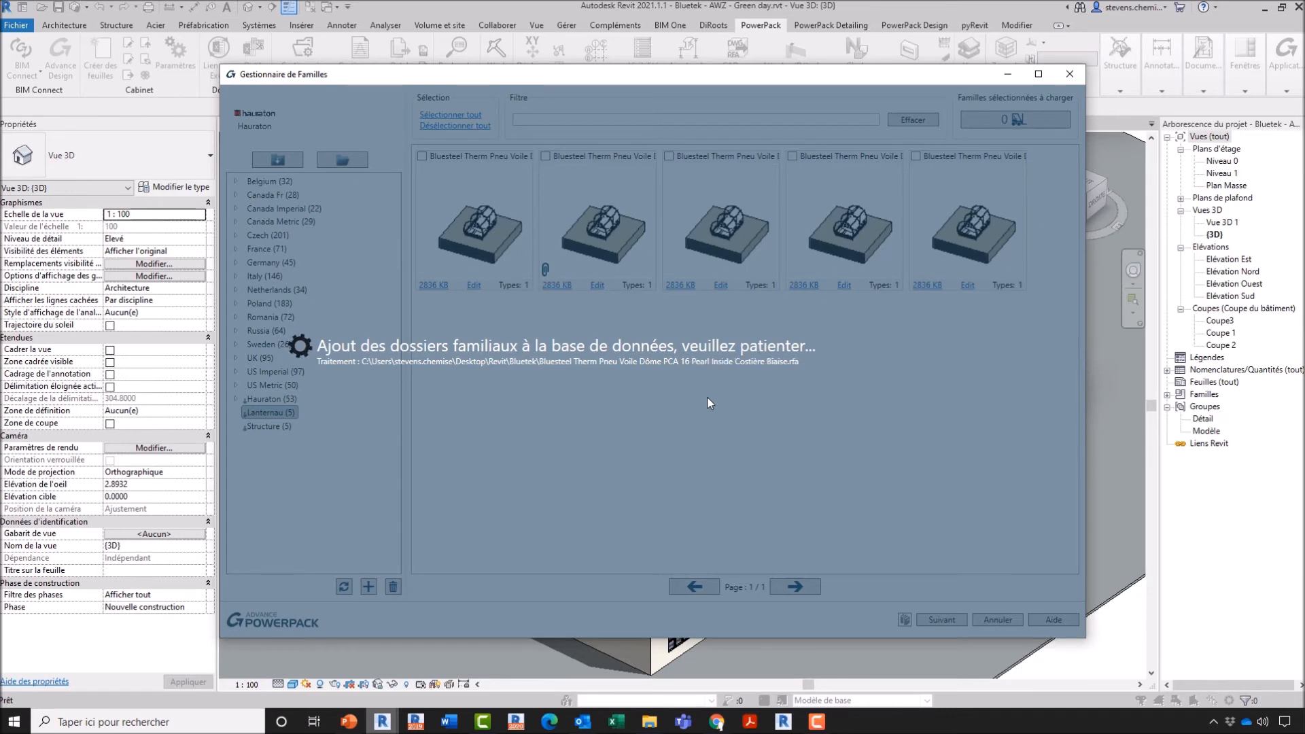
Switch to File Explorer, open the Revit > Bluetek folder and examine the PCA 16 Incolore family's text catalogue in Notepad.
mouse_move(649, 722)
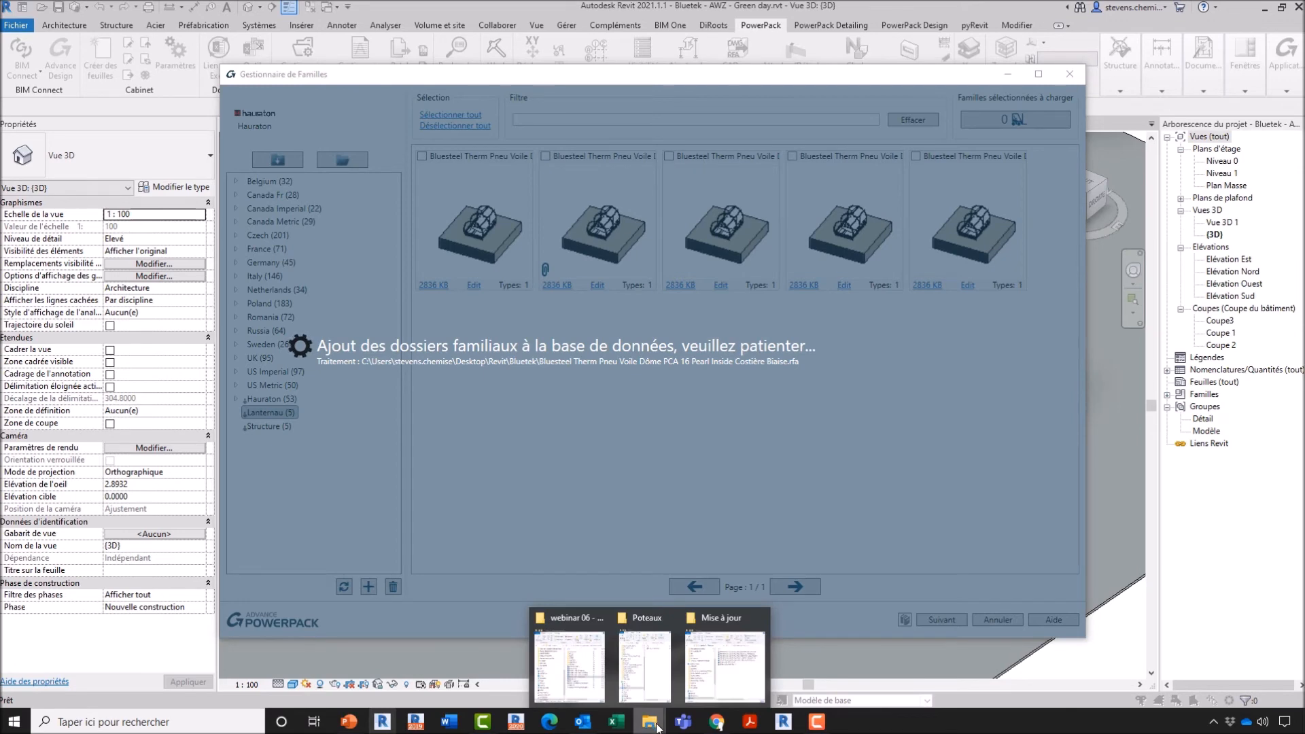
left_click(722, 689)
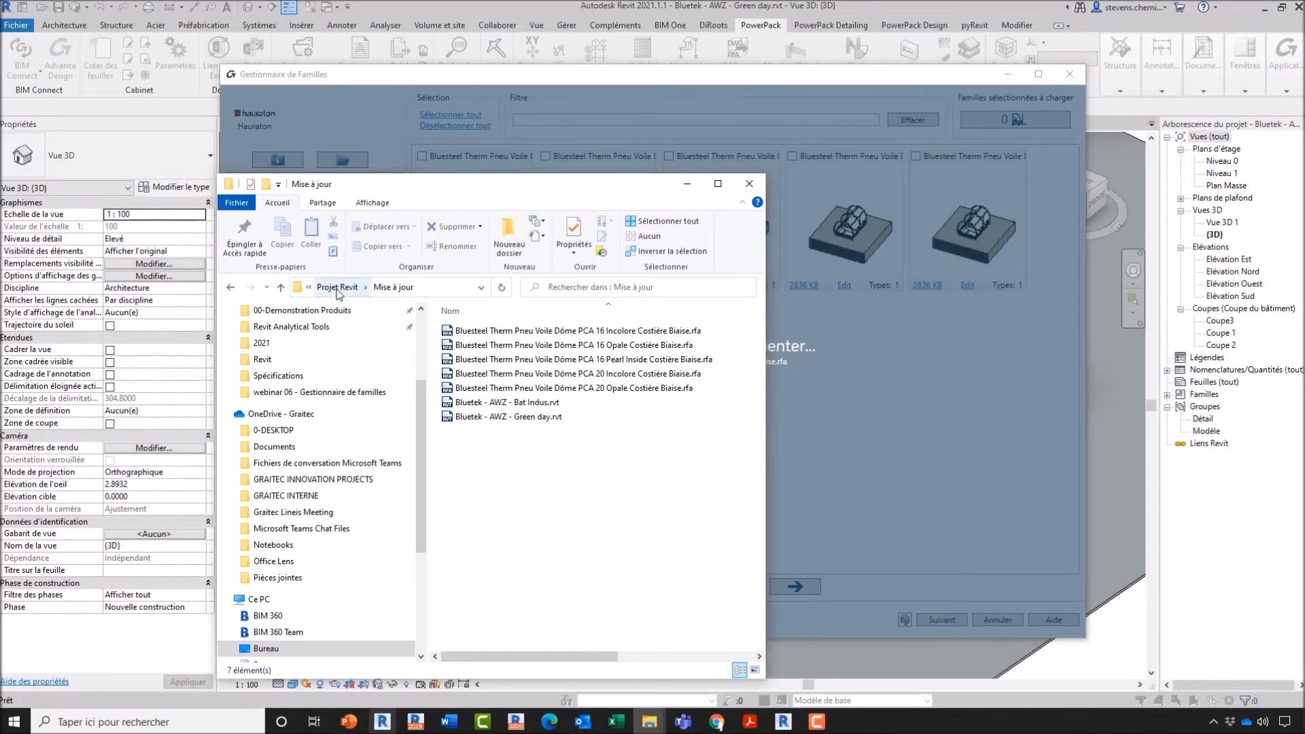
left_click(338, 288)
left_click(374, 288)
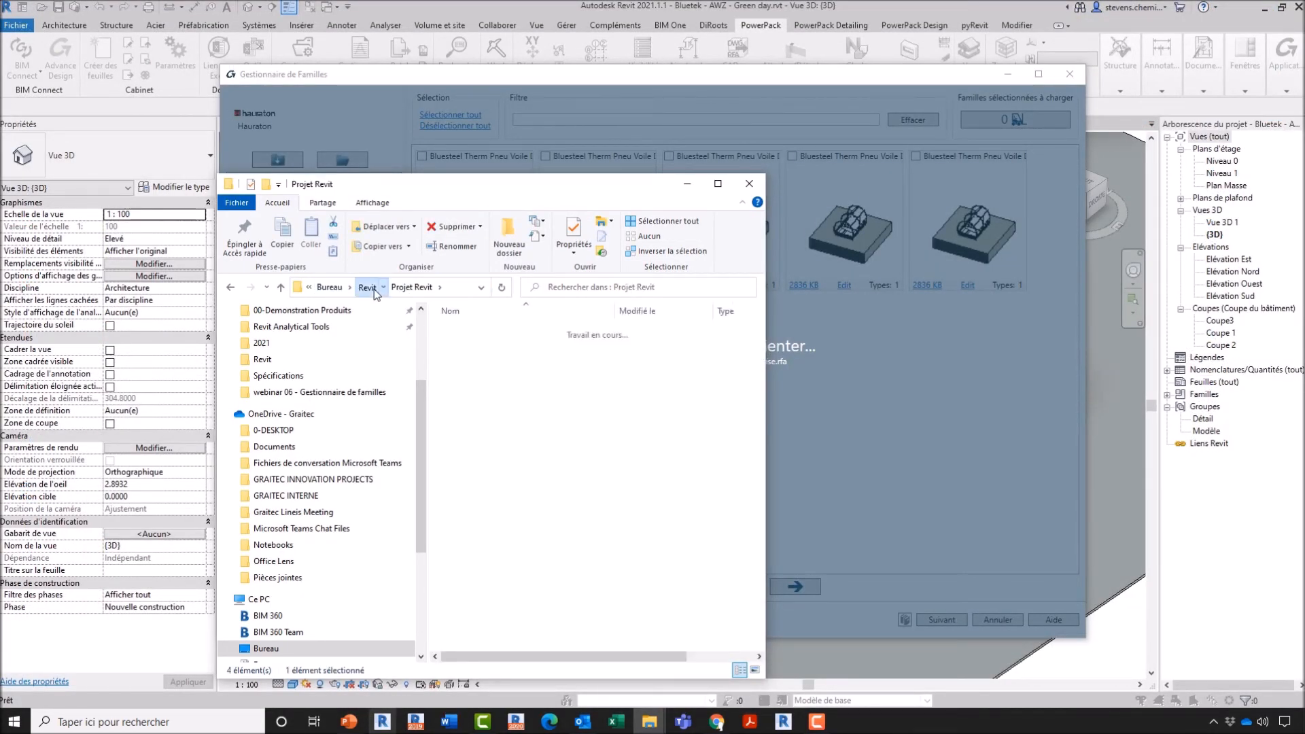
double_click(469, 359)
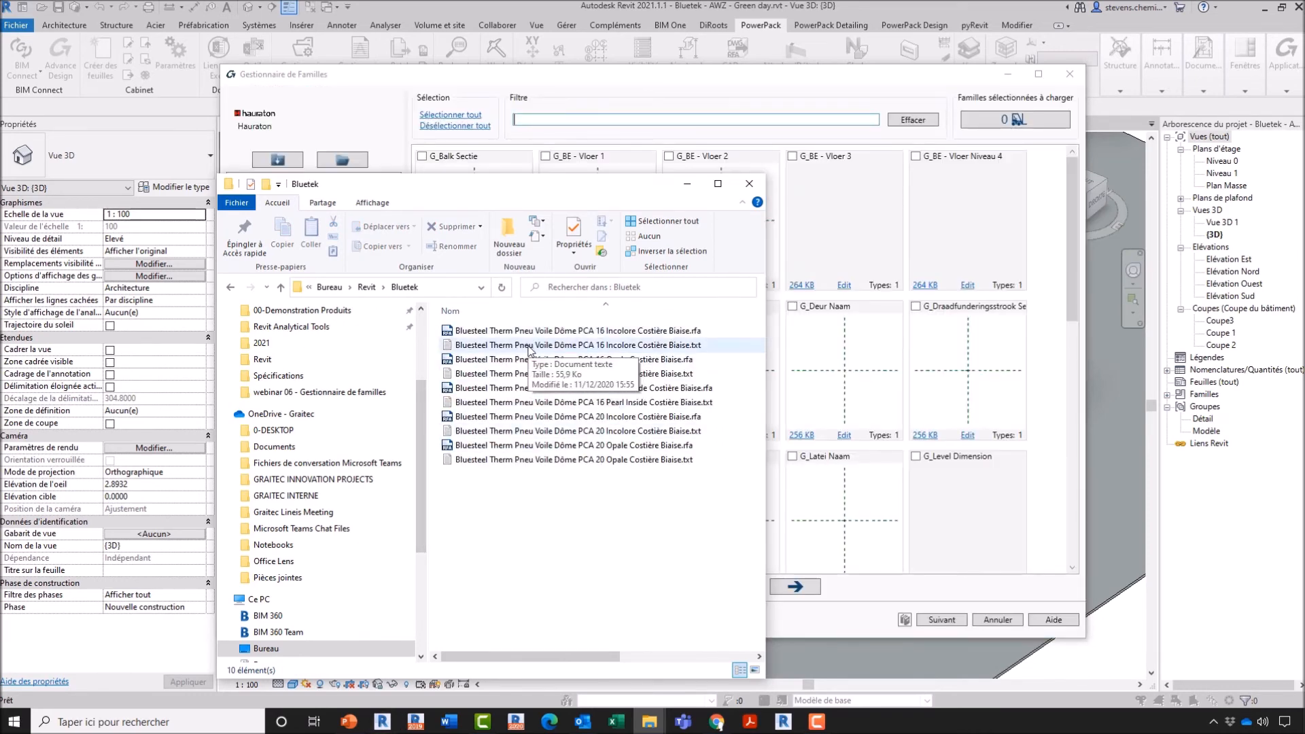
double_click(530, 346)
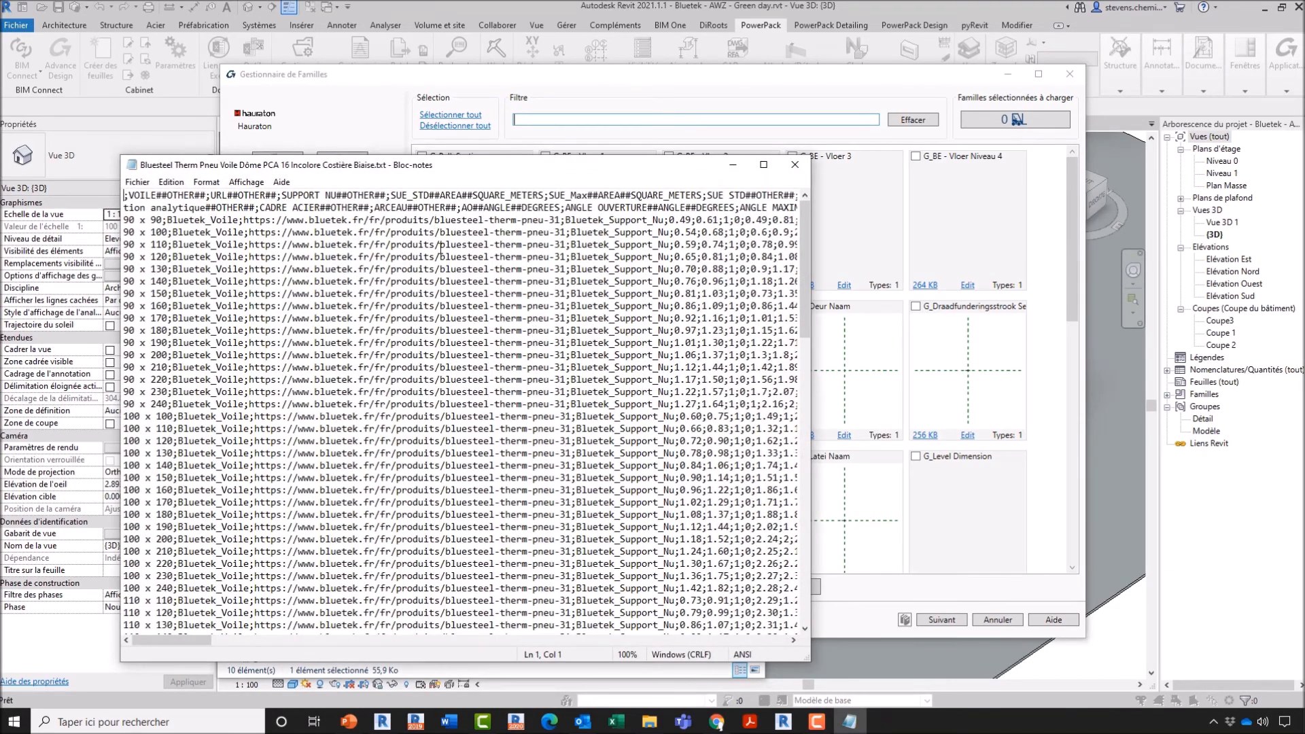
scroll(440, 250, "down", 5)
left_click(795, 165)
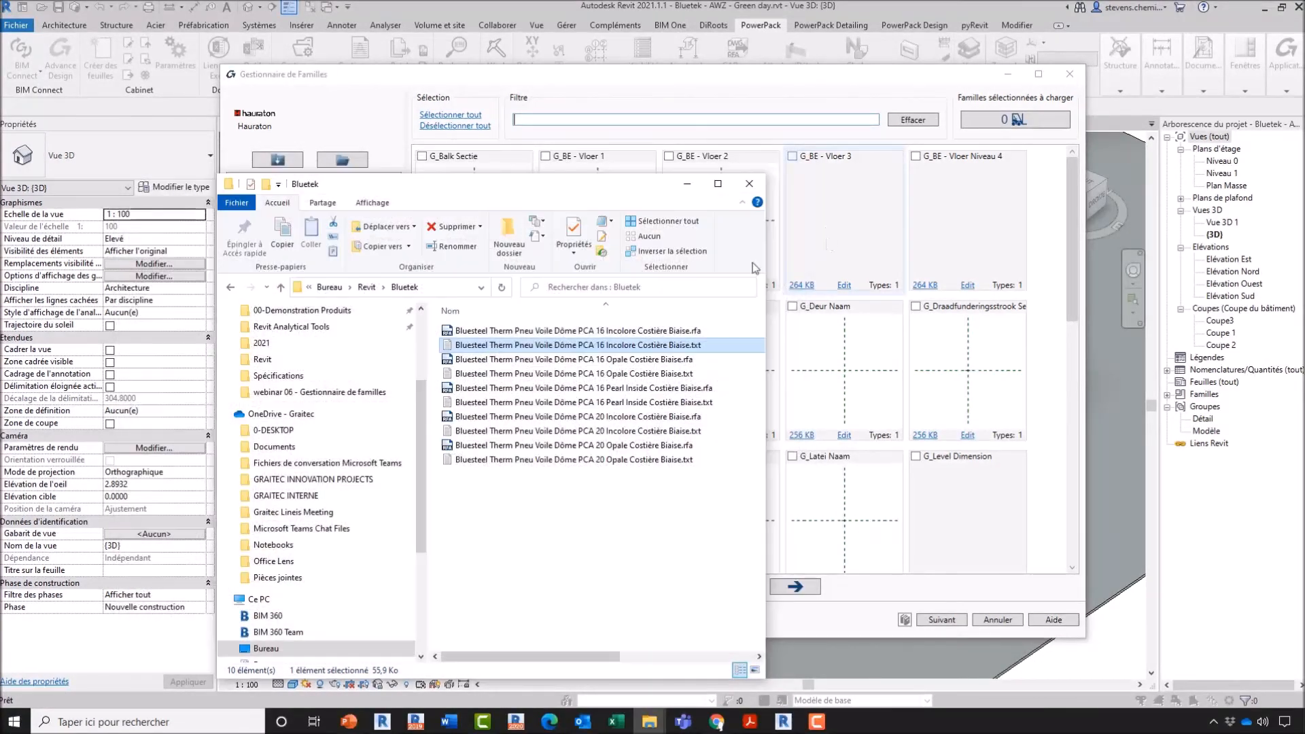
left_click(749, 183)
Choose the PCA 16 Incolore family from the Bluetek library folder for loading and narrow the type name column in its type list.
left_click(262, 440)
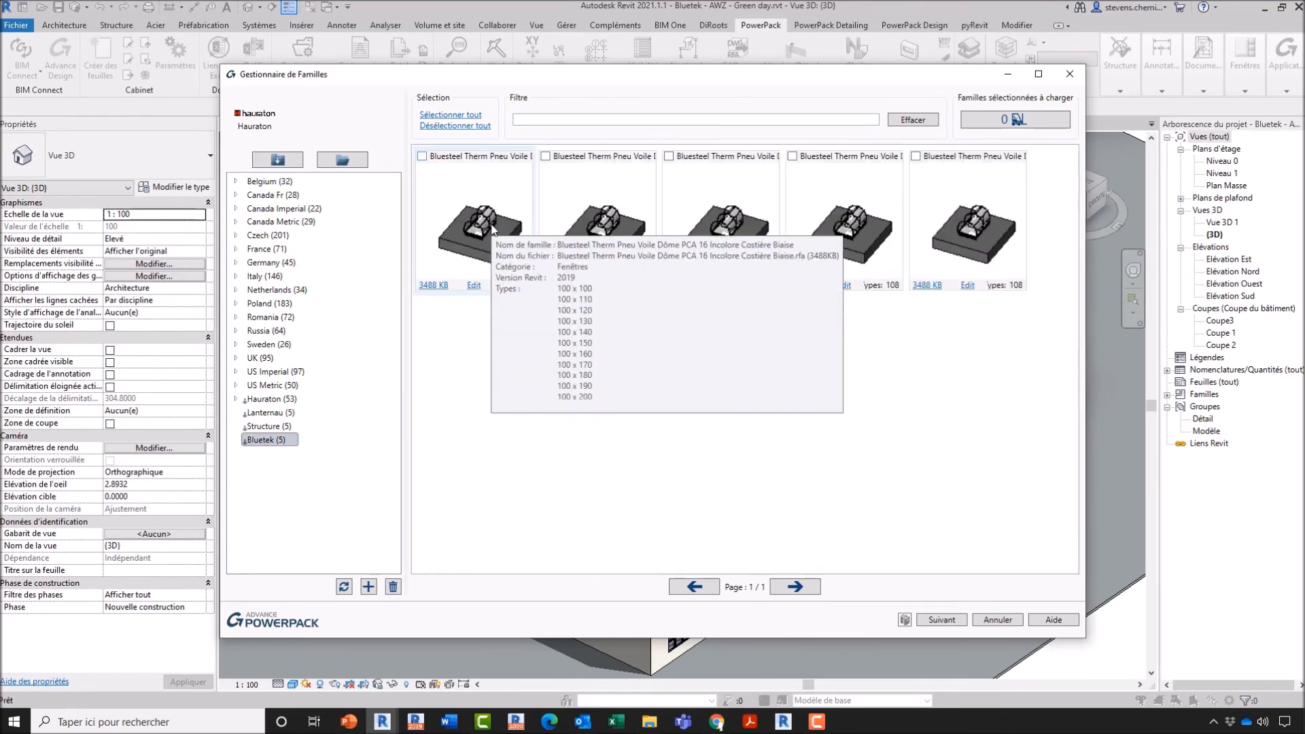
left_click(422, 156)
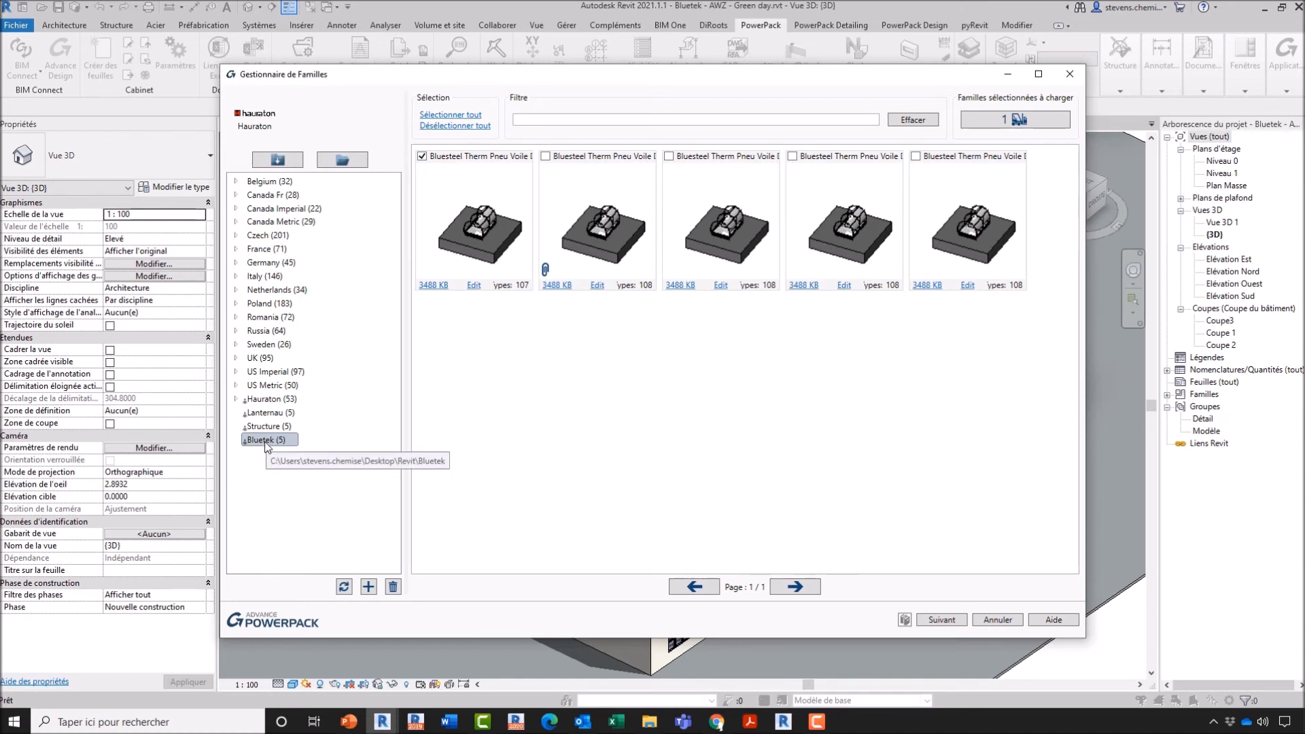
left_click(942, 619)
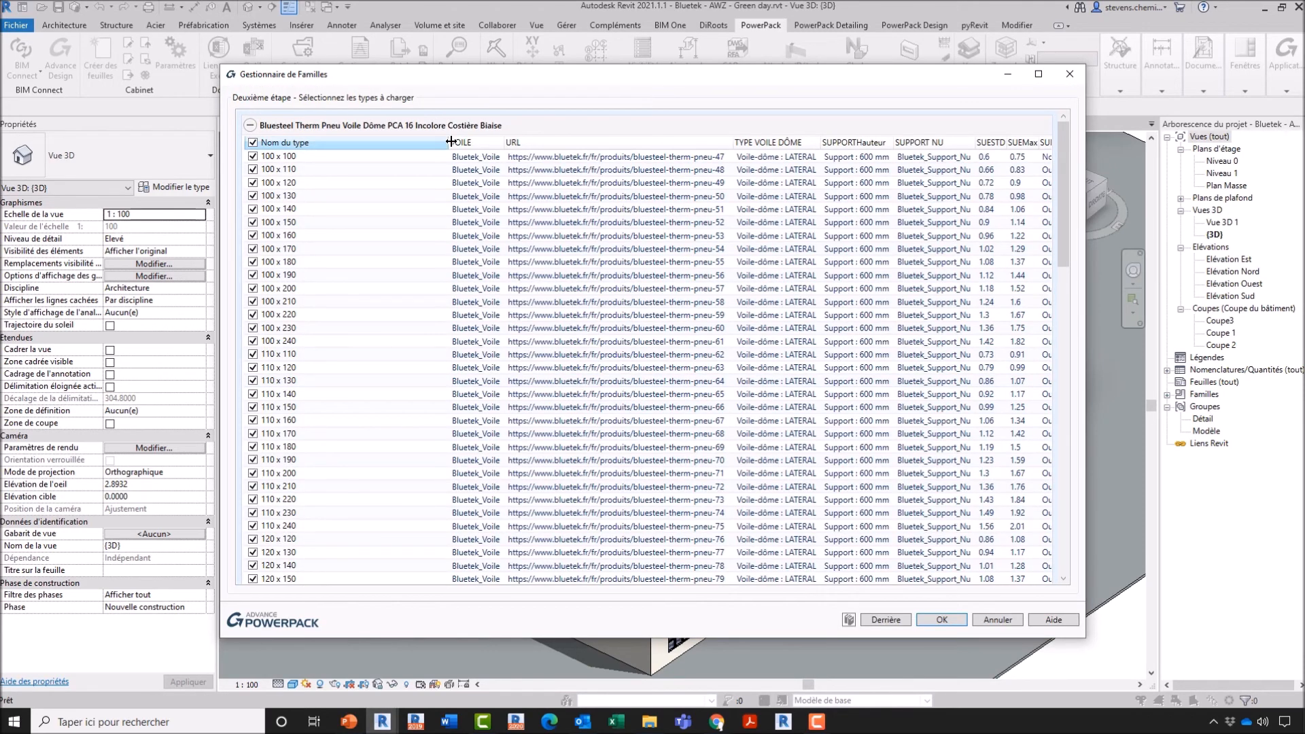
left_click_drag(399, 142, 361, 139)
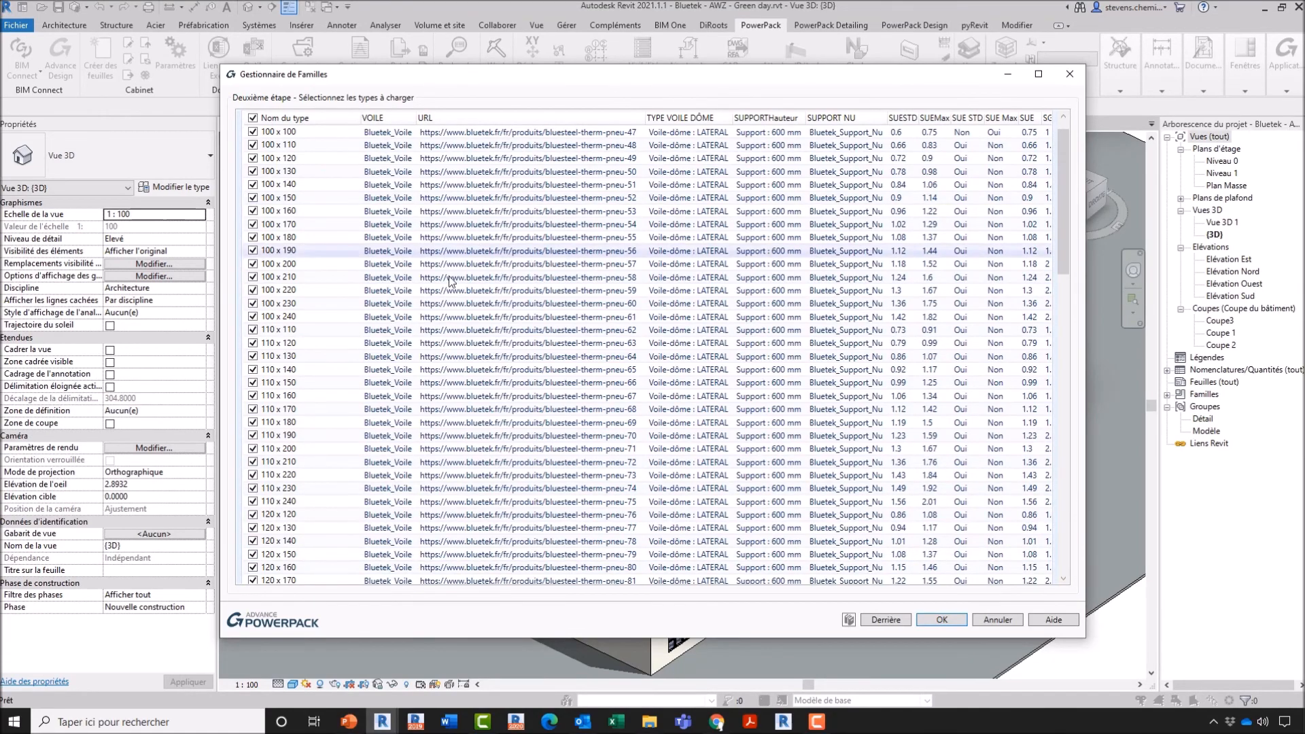
Review the PCA 16 Incolore family's type list, deselect all its types and widen the VOILE column.
scroll(490, 345, "down", 3)
scroll(491, 346, "down", 20)
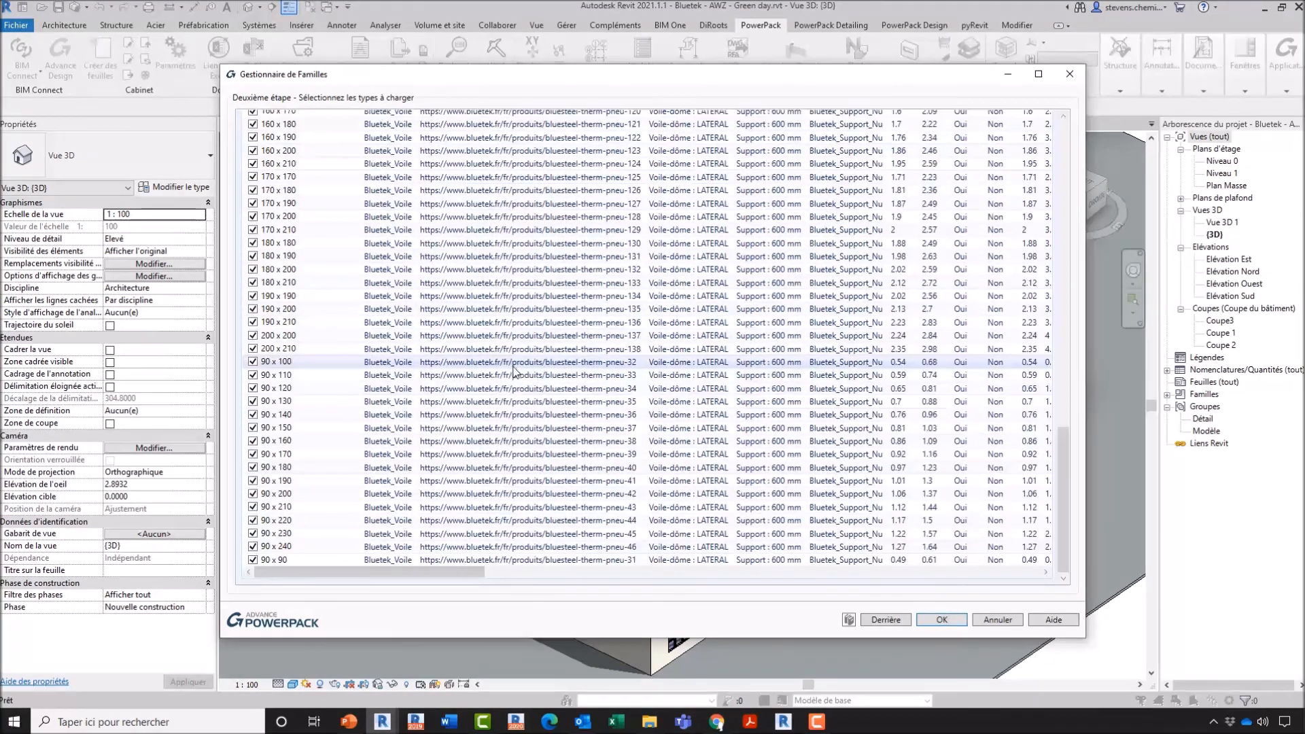
scroll(513, 382, "up", 20)
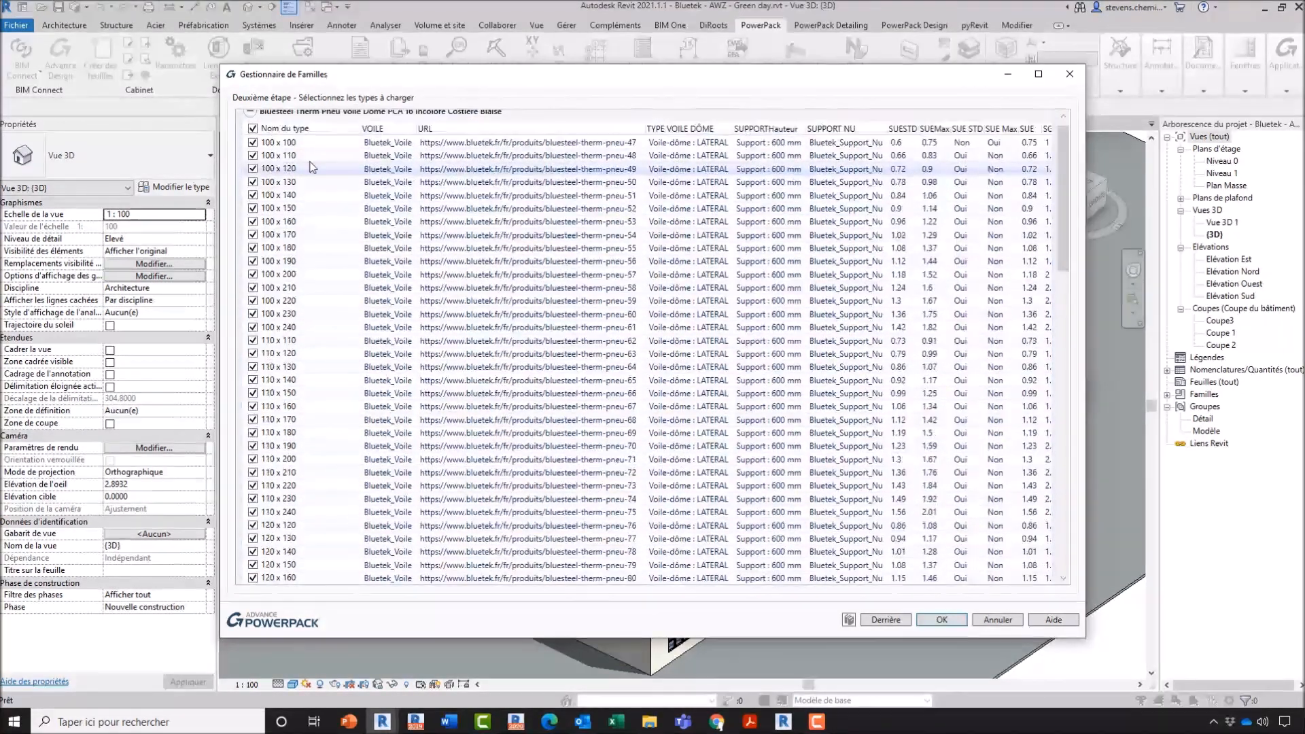
left_click(253, 142)
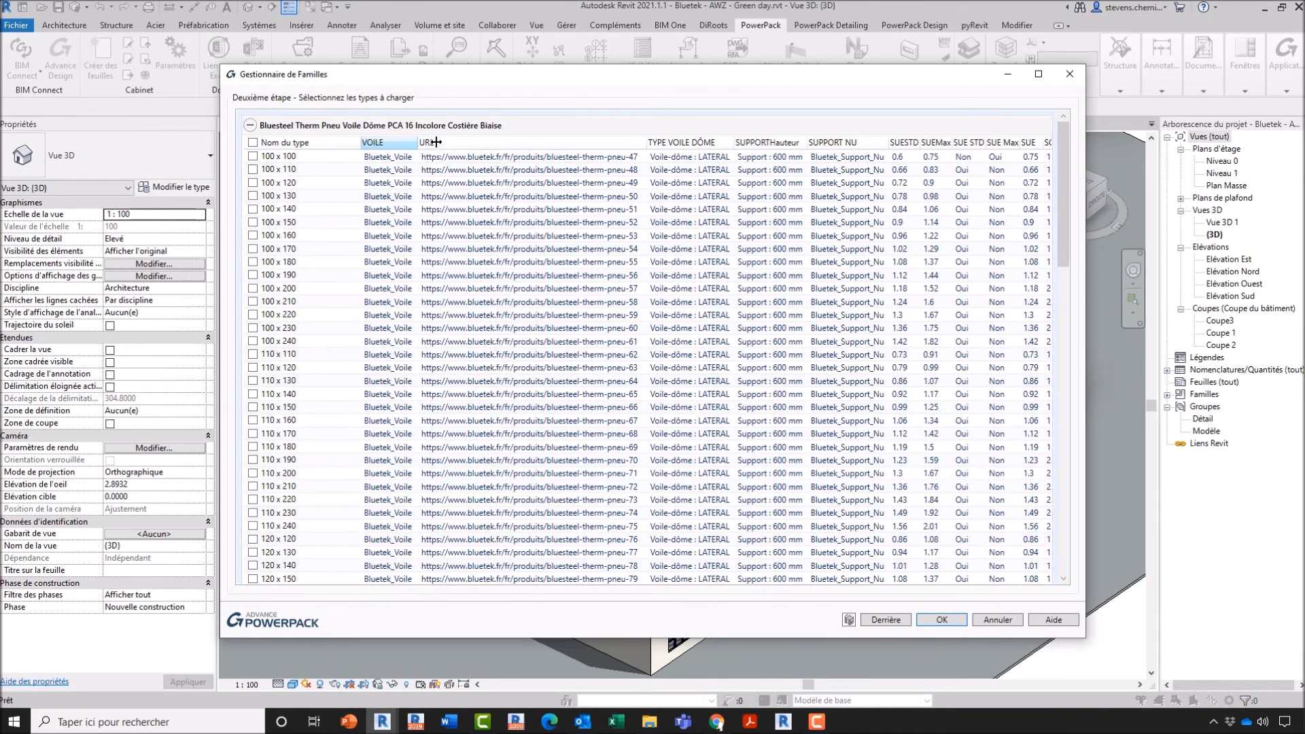
left_click_drag(433, 142, 452, 143)
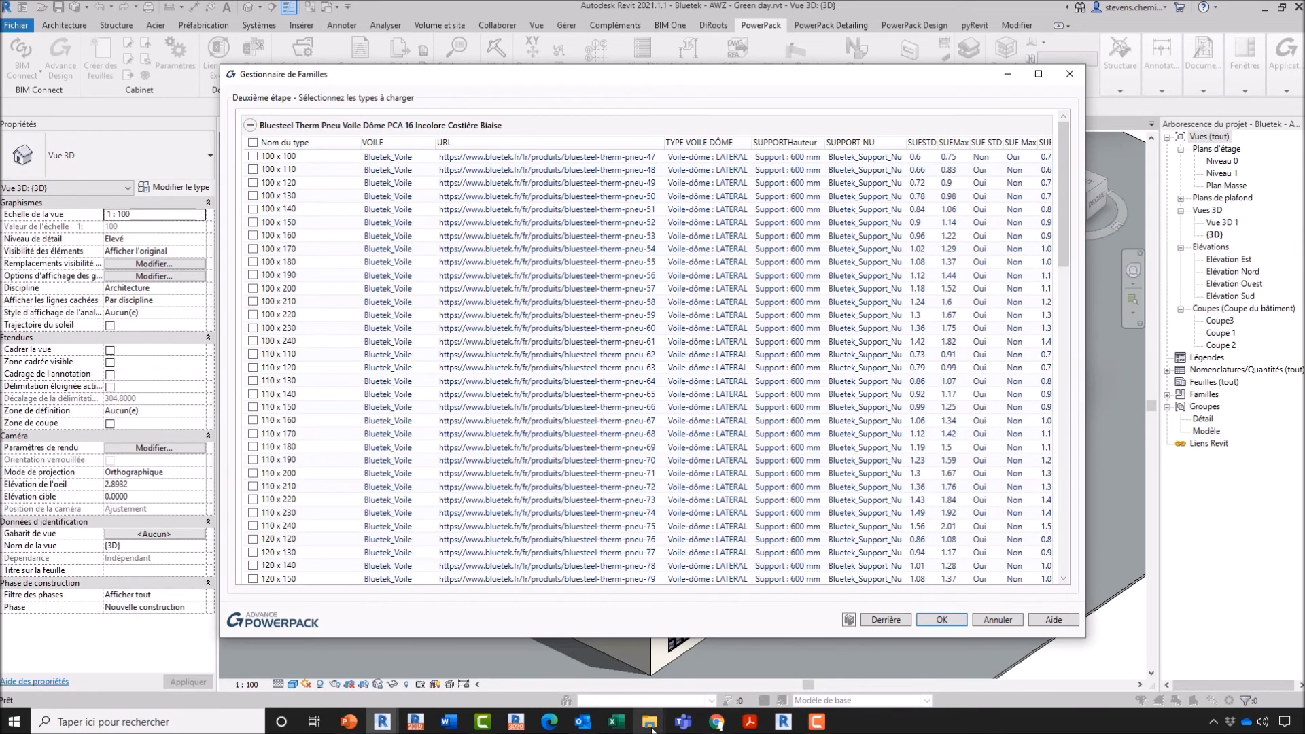
Bring back the Bluetek folder in File Explorer and widen its window to examine the file types and sizes.
mouse_move(650, 722)
left_click(723, 670)
left_click(670, 551)
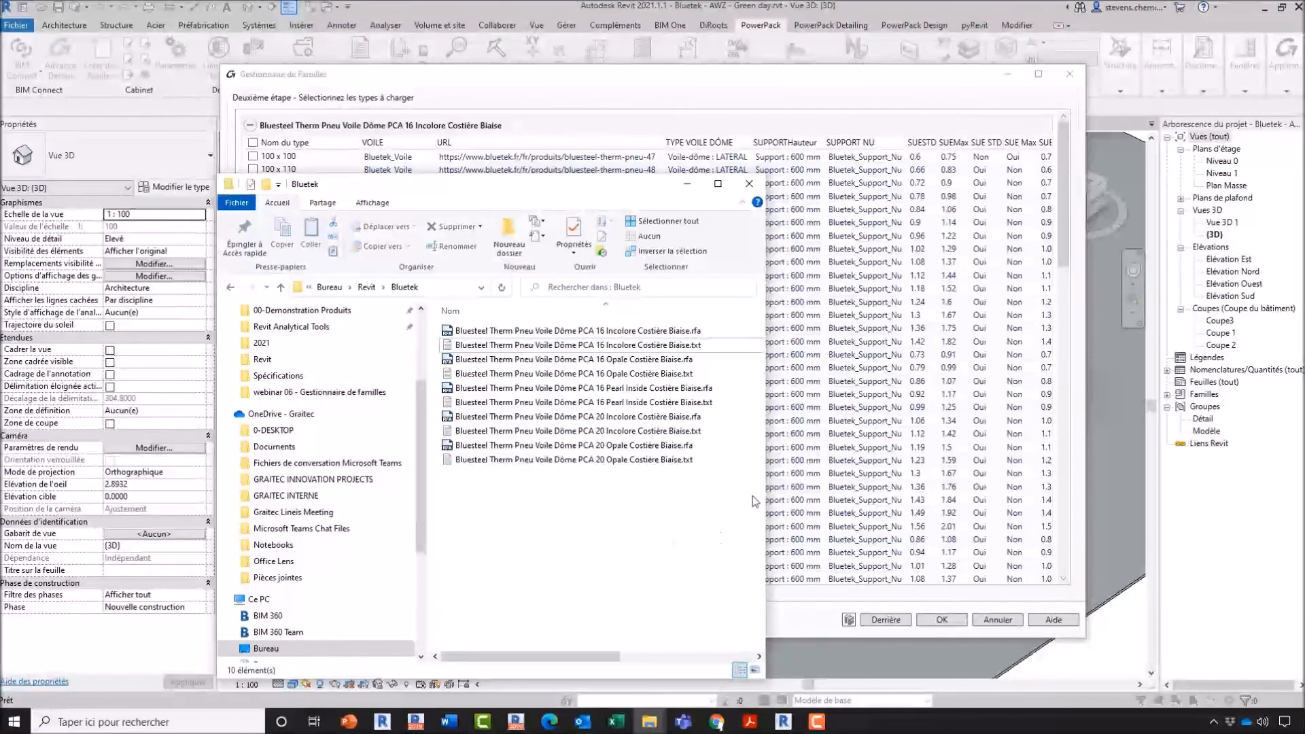
left_click_drag(765, 458, 1005, 459)
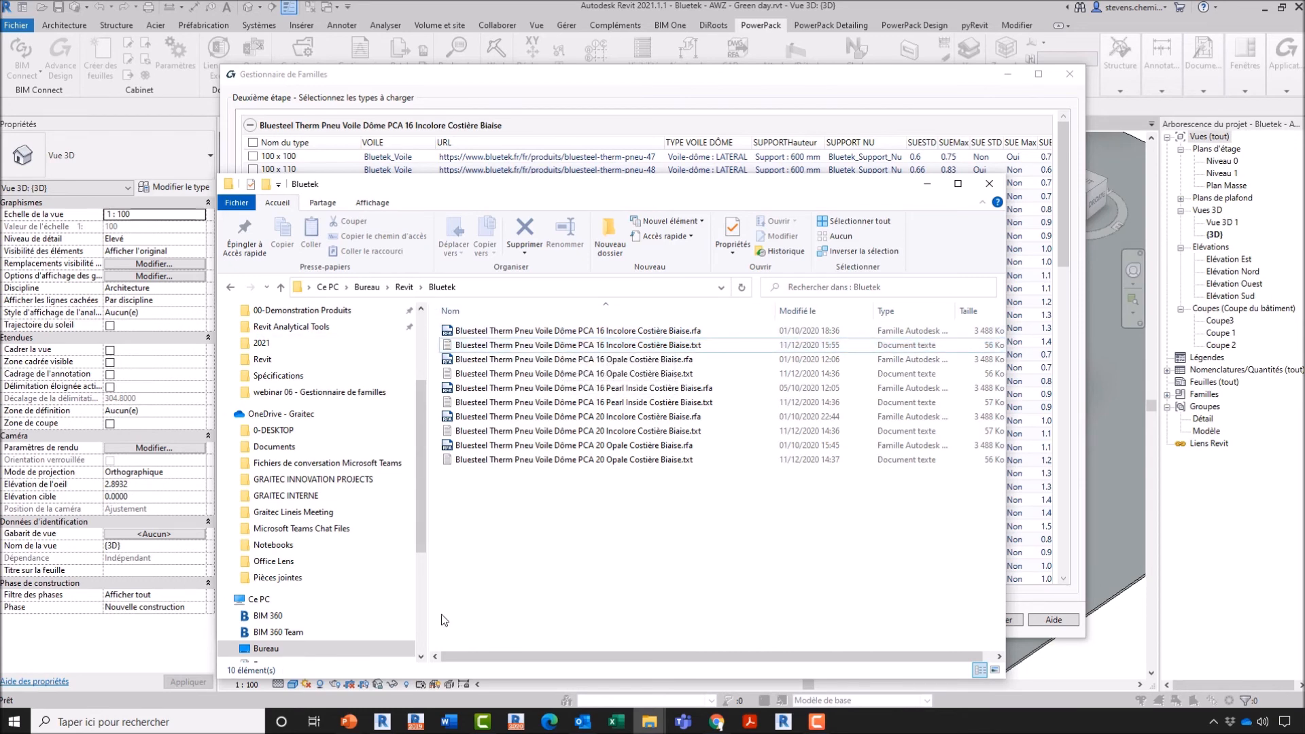
Switch to the Model A project in Revit and open the PCA 16 Incolore .rfa file from the Bluetek folder for editing.
mouse_move(382, 725)
left_click(270, 672)
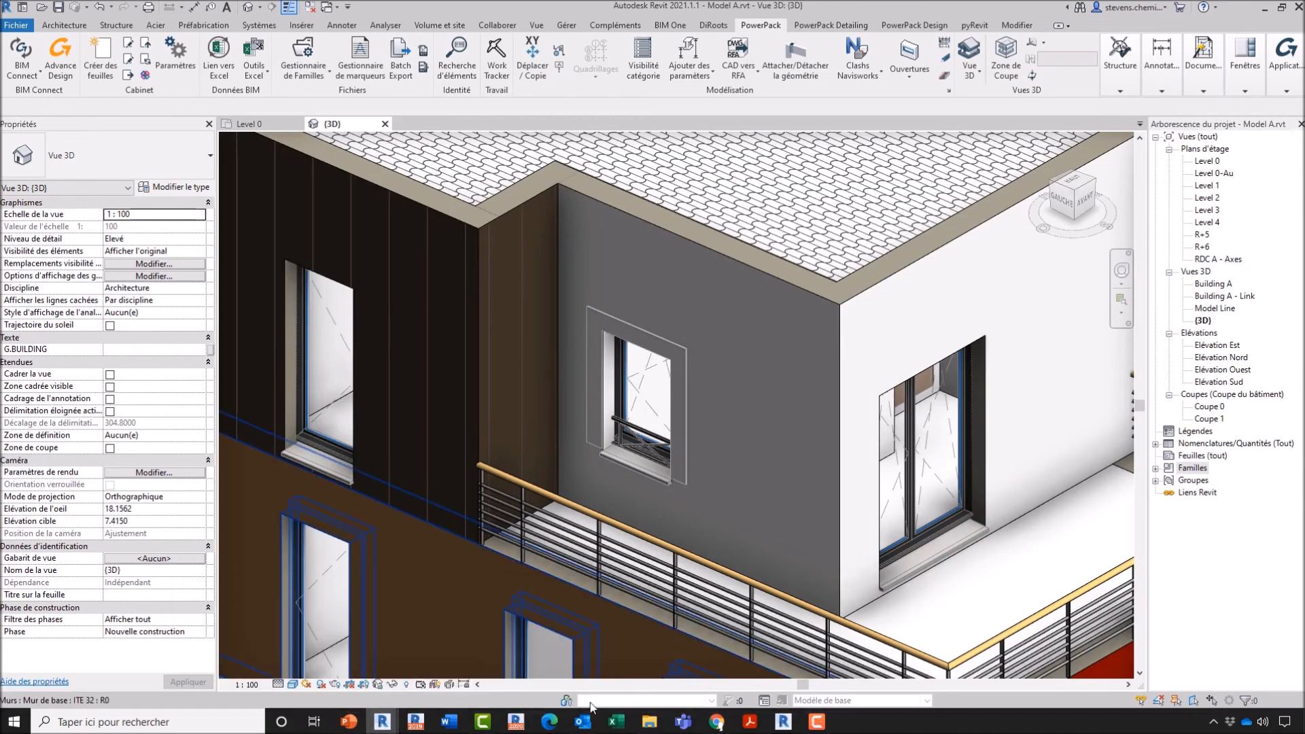
mouse_move(651, 726)
left_click(734, 673)
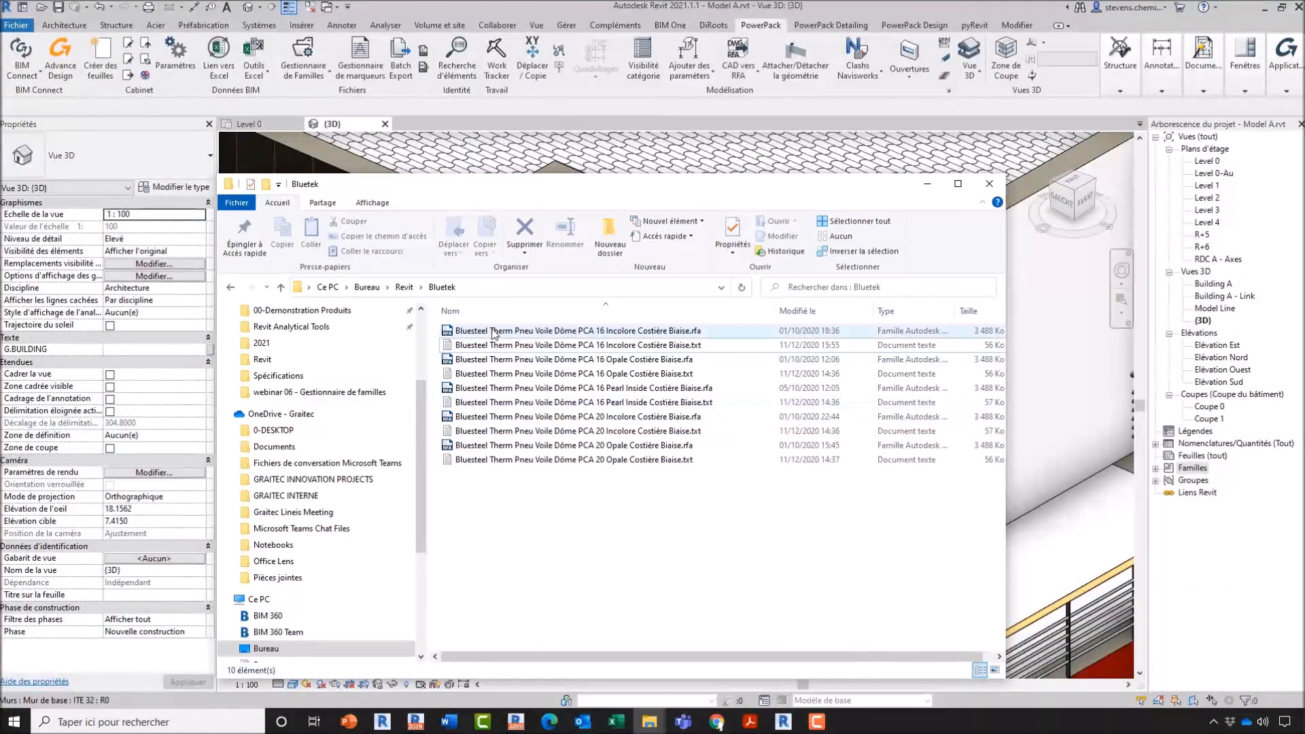
left_click_drag(517, 316, 544, 151)
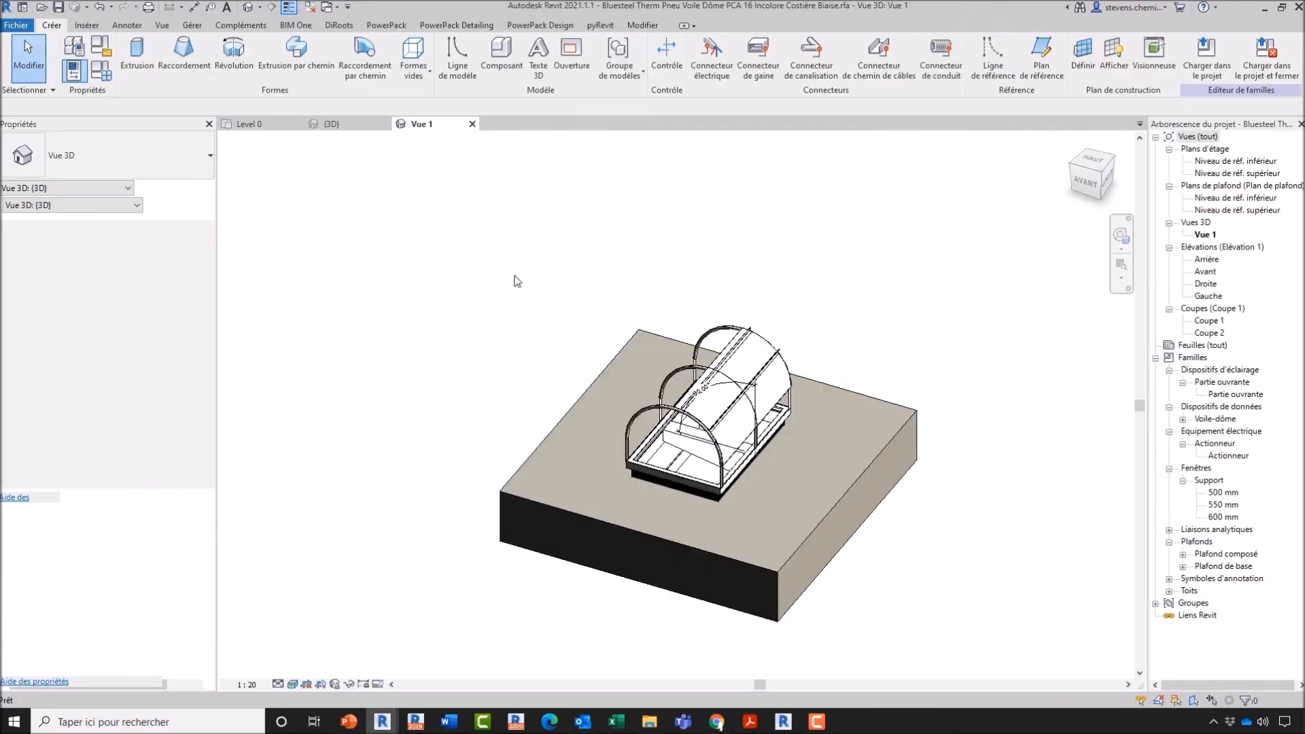
Examine the opened family's parameters and list of type names in the Types de familles dialog.
left_click(101, 47)
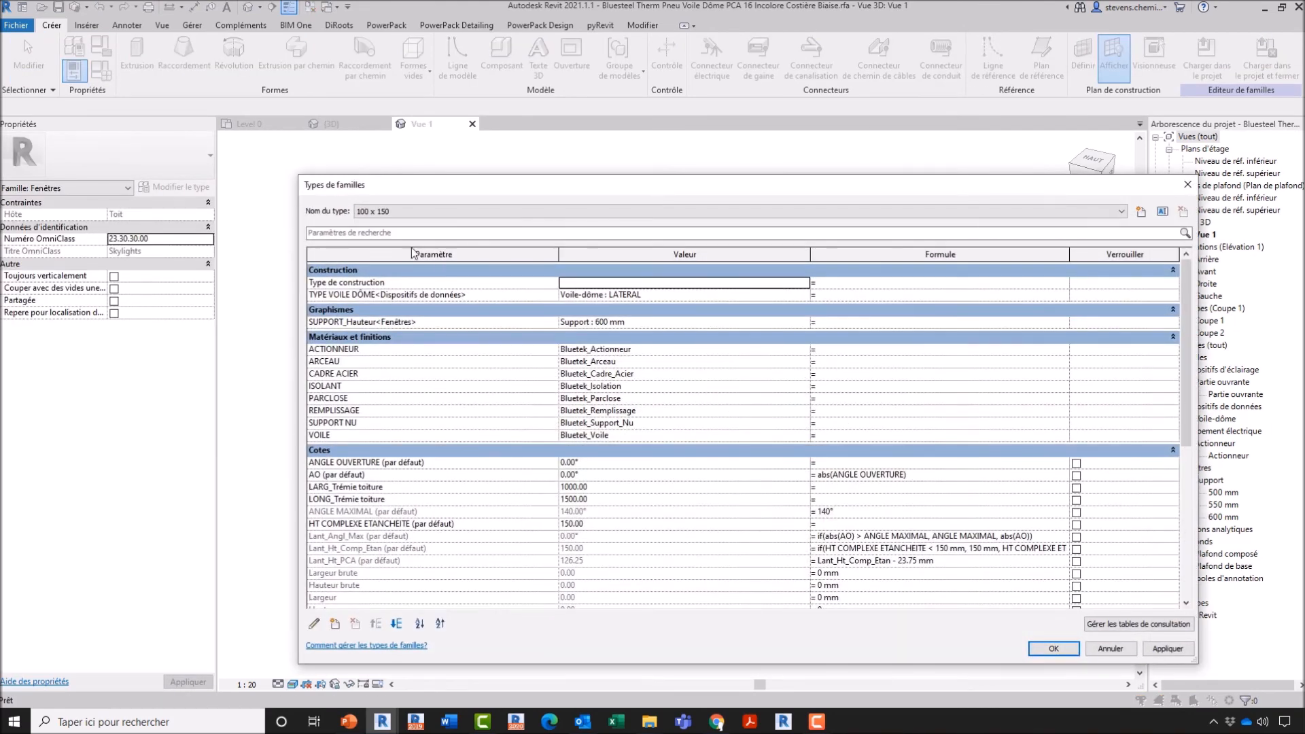
scroll(833, 530, "down", 15)
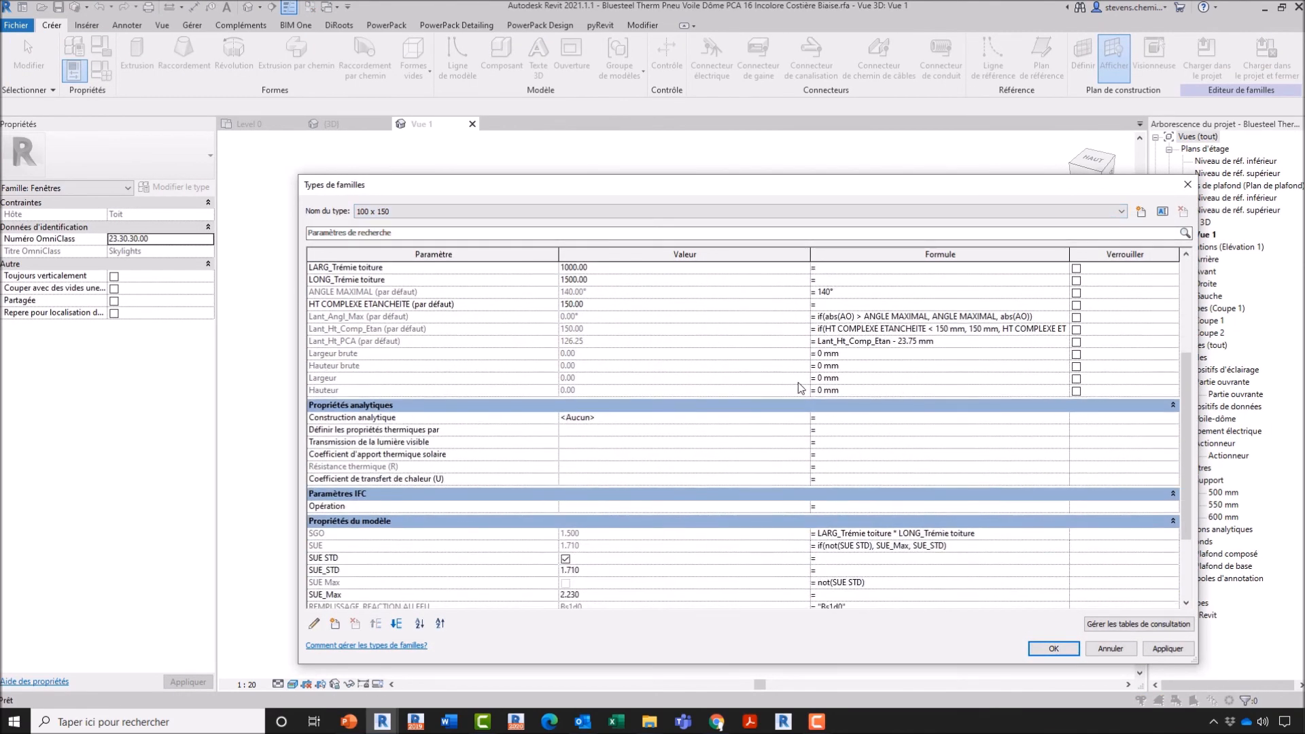
left_click(355, 588)
scroll(828, 440, "up", 3)
scroll(920, 412, "up", 12)
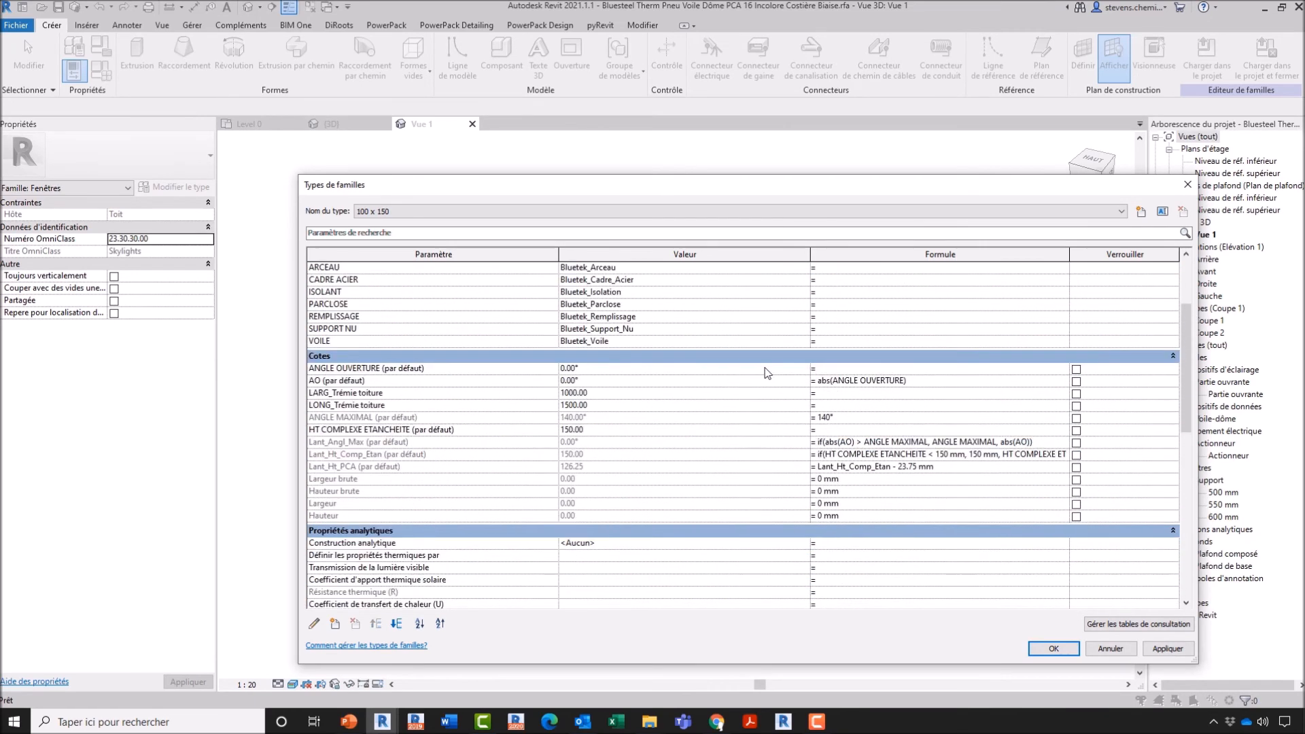
left_click(399, 211)
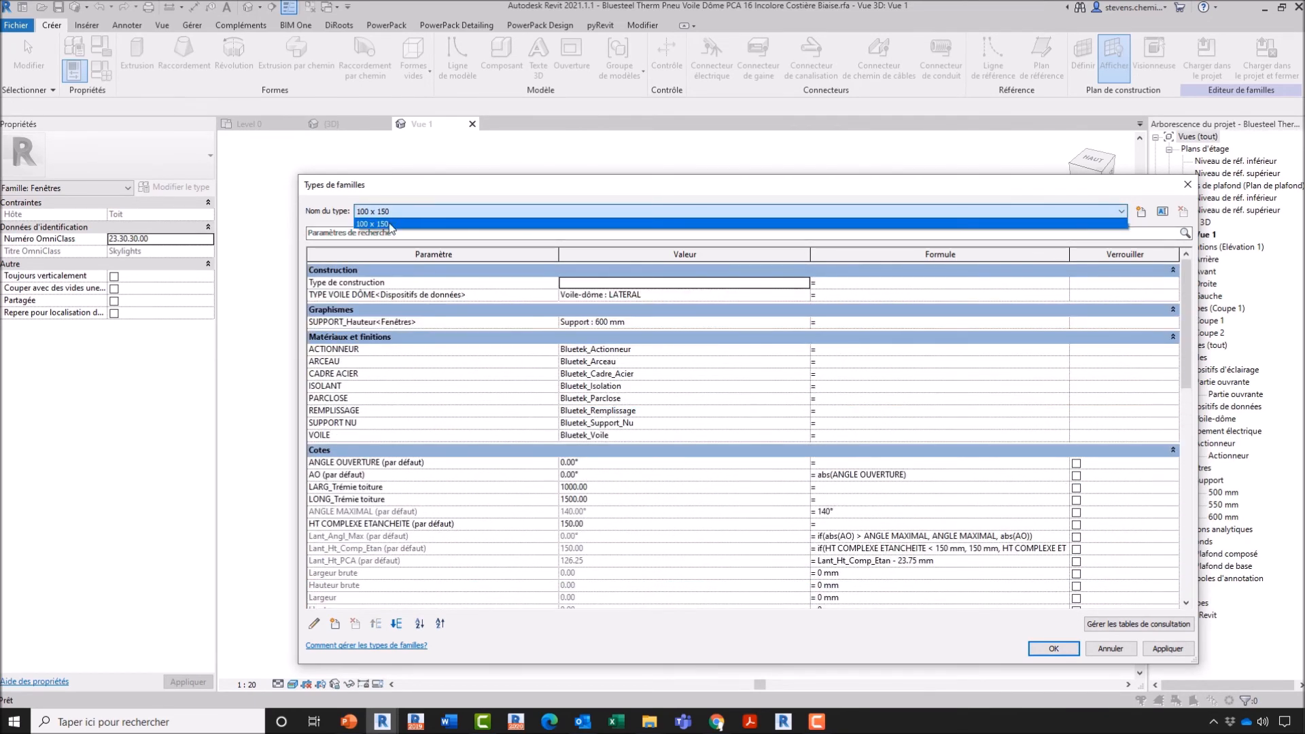
key("Escape")
key("Escape")
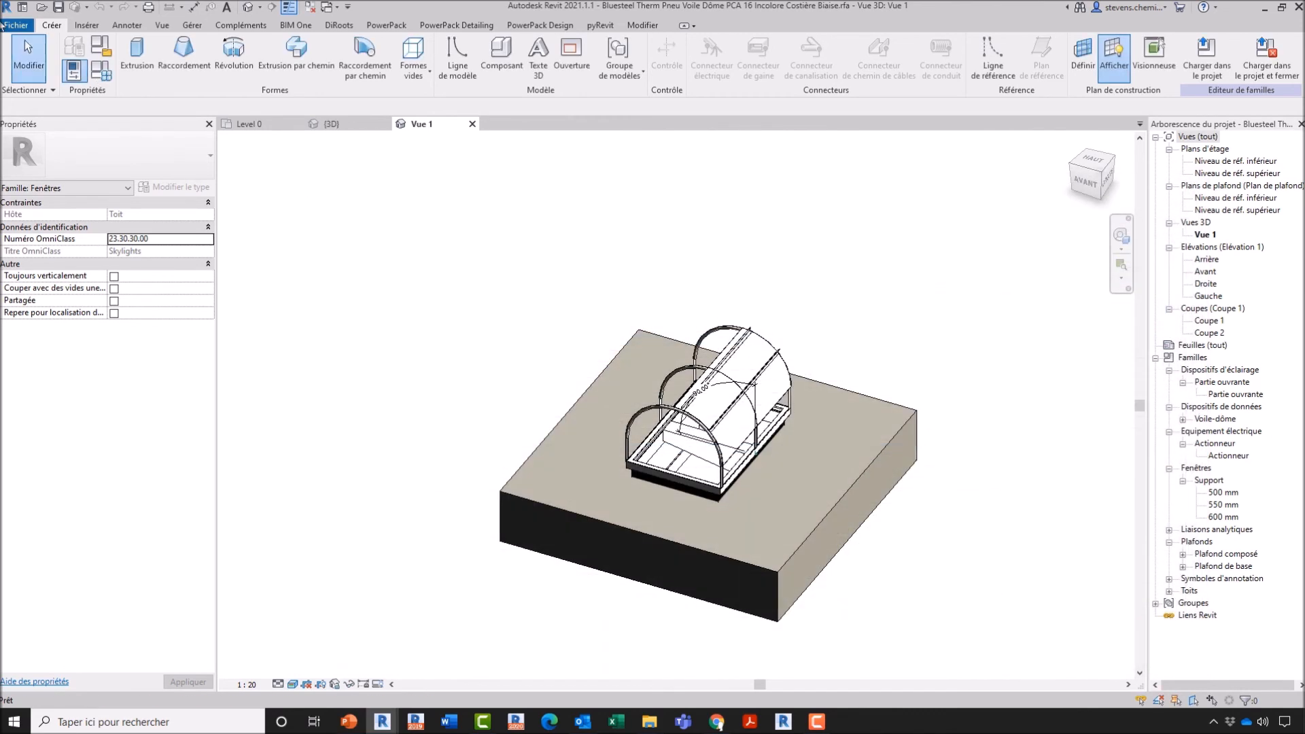
Export the family types to Documents as the text file Bluesteel Therm Pneu Voile Dôme PCA 16 Incolore Costière Biaise.txt.
left_click(16, 25)
mouse_move(83, 195)
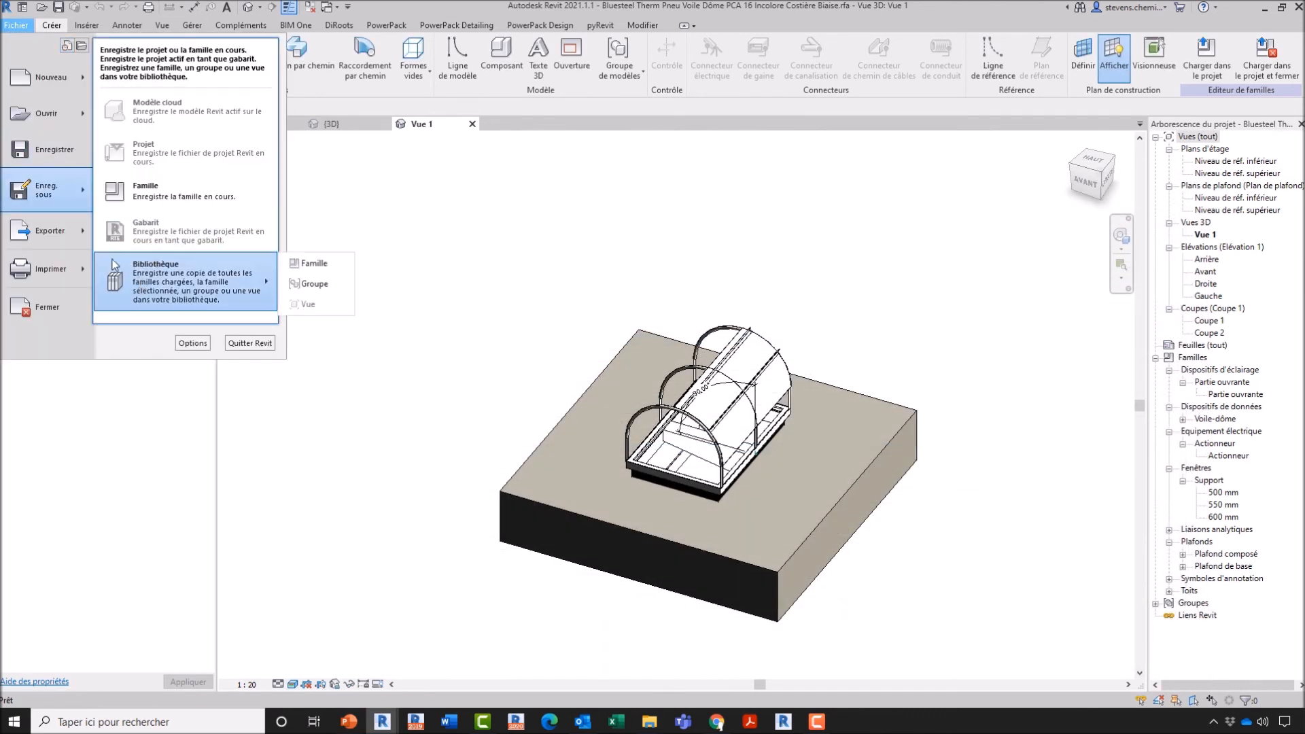
mouse_move(84, 239)
mouse_move(160, 321)
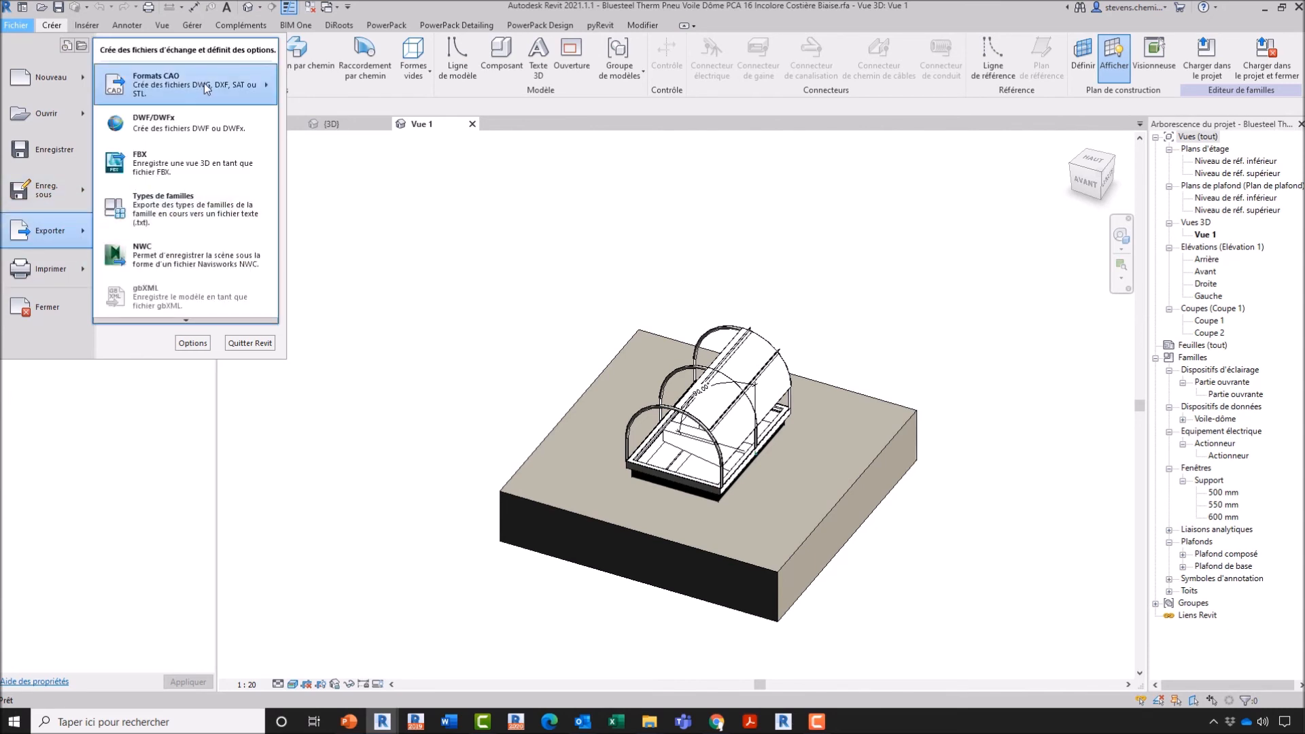
left_click(175, 212)
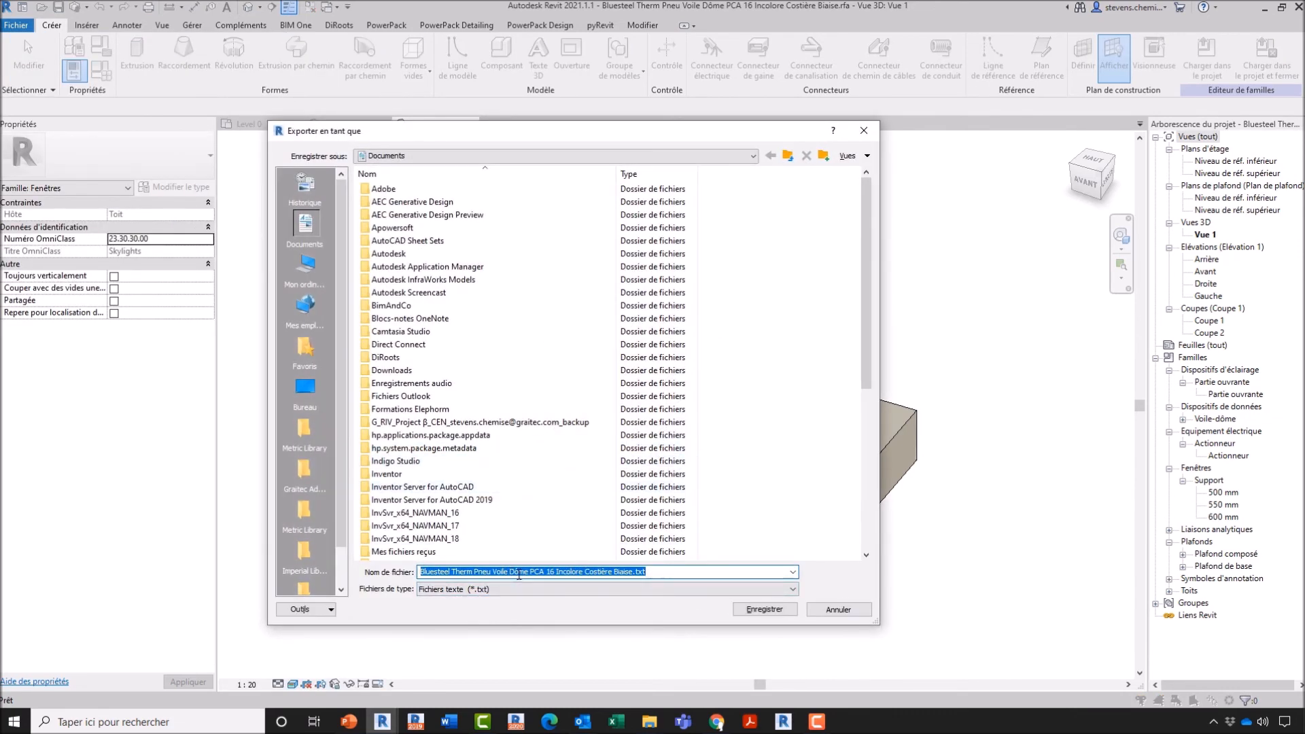
key("Return")
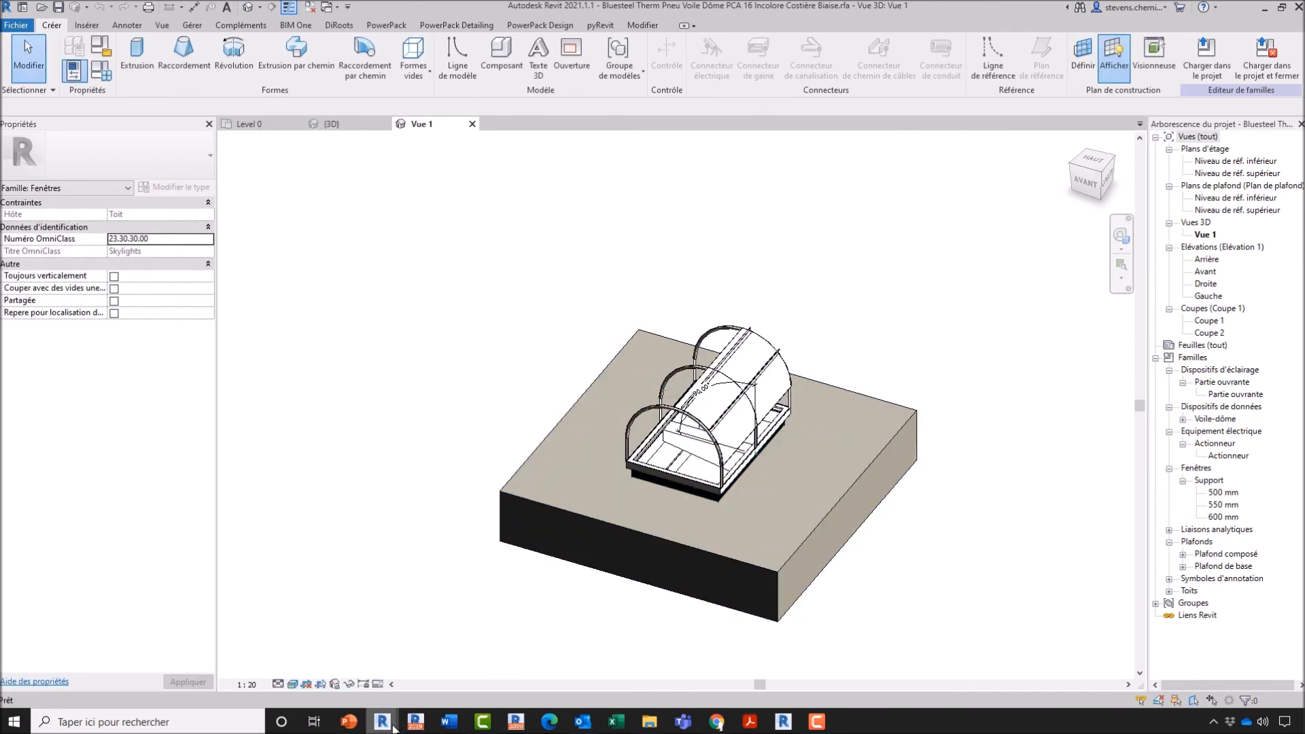
In the Green day project, load the PCA 16 Incolore family with types 100 x 120, 110 x 150, 120 x 130 and 150 x 190.
mouse_move(394, 727)
left_click(529, 639)
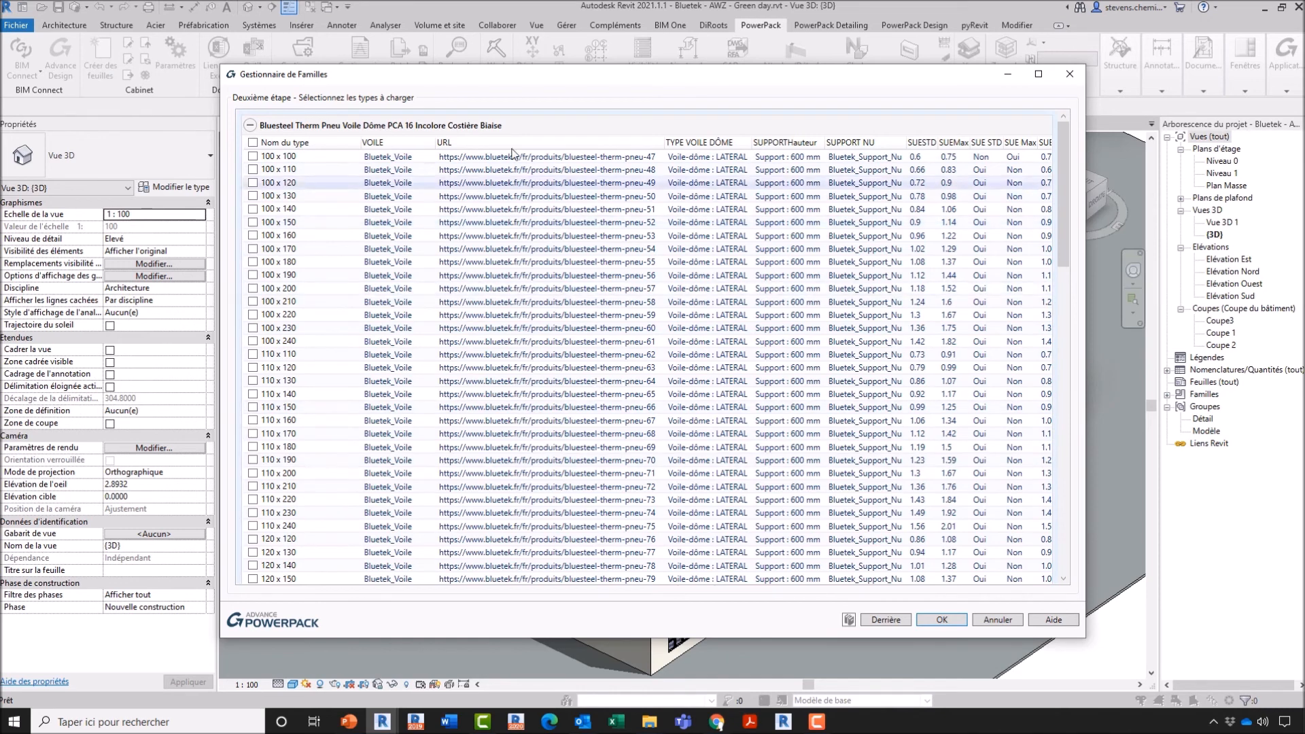
left_click(252, 182)
left_click(253, 235)
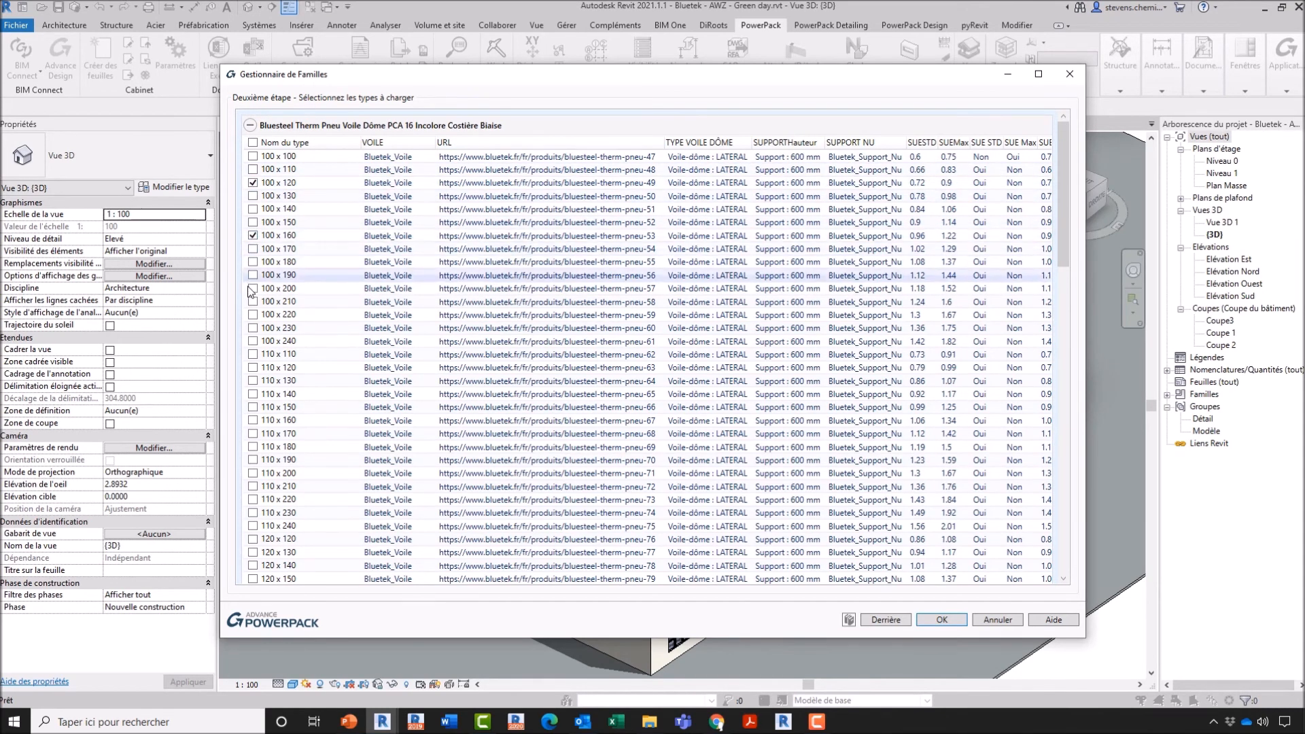
left_click(252, 235)
left_click(253, 406)
scroll(338, 476, "down", 4)
left_click(252, 243)
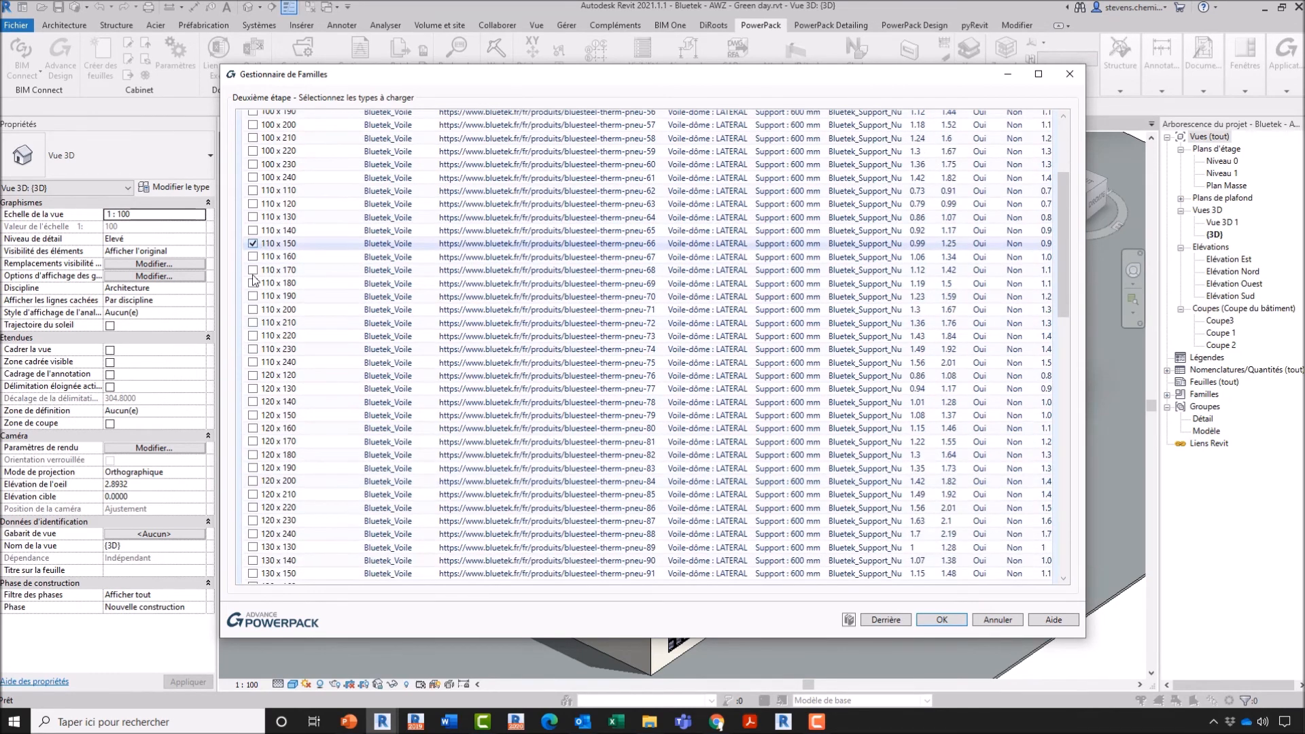
scroll(330, 420, "down", 10)
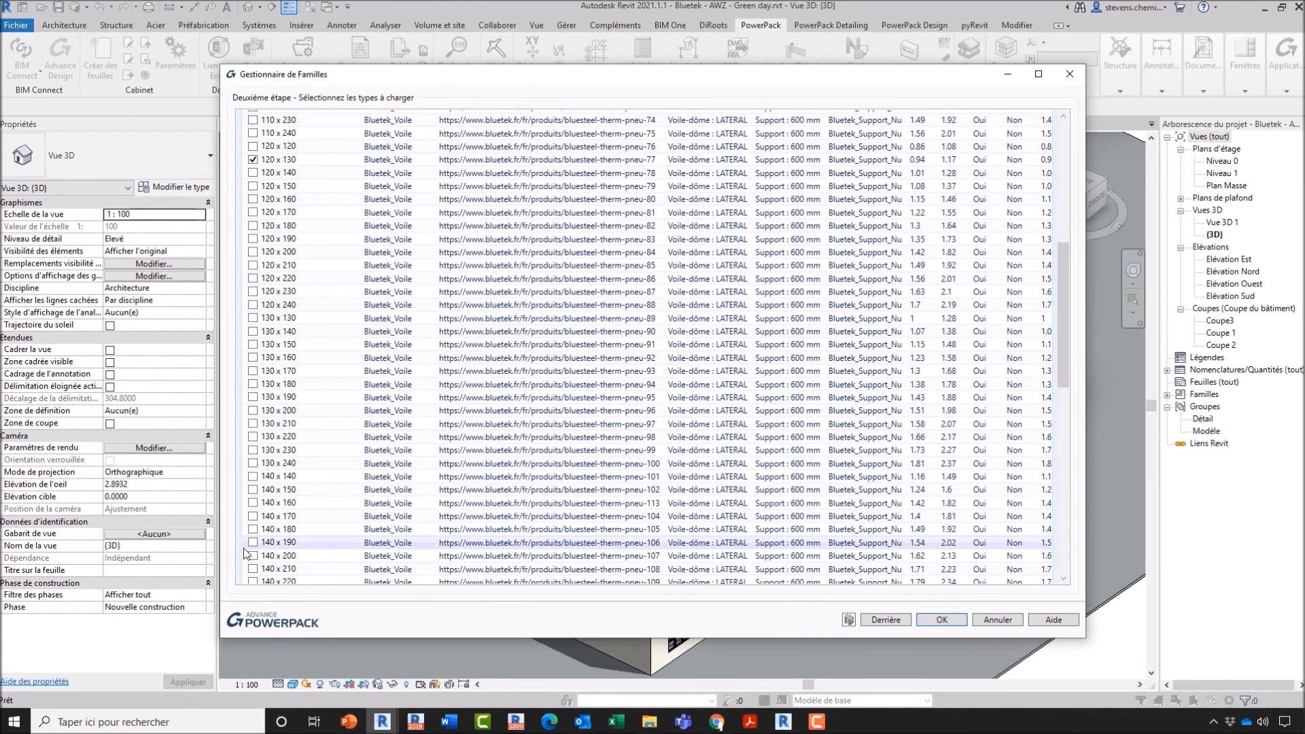
left_click(253, 498)
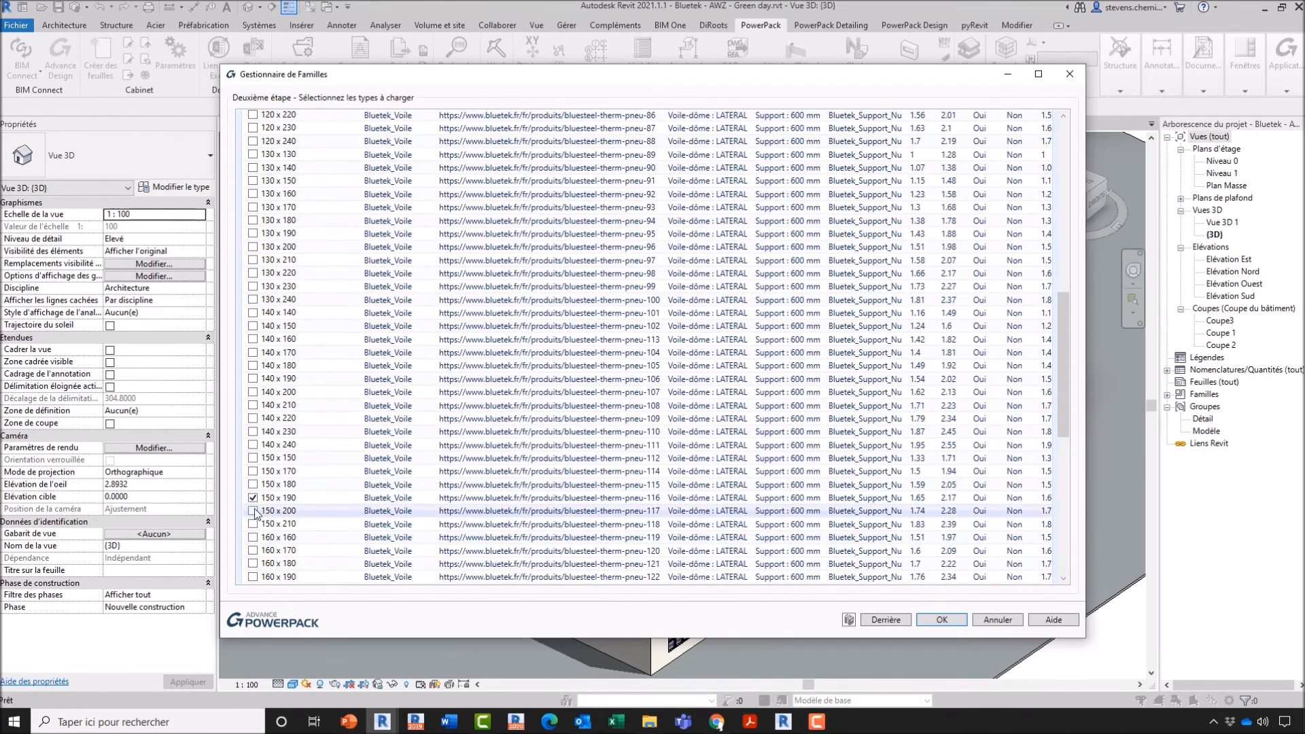
left_click(942, 621)
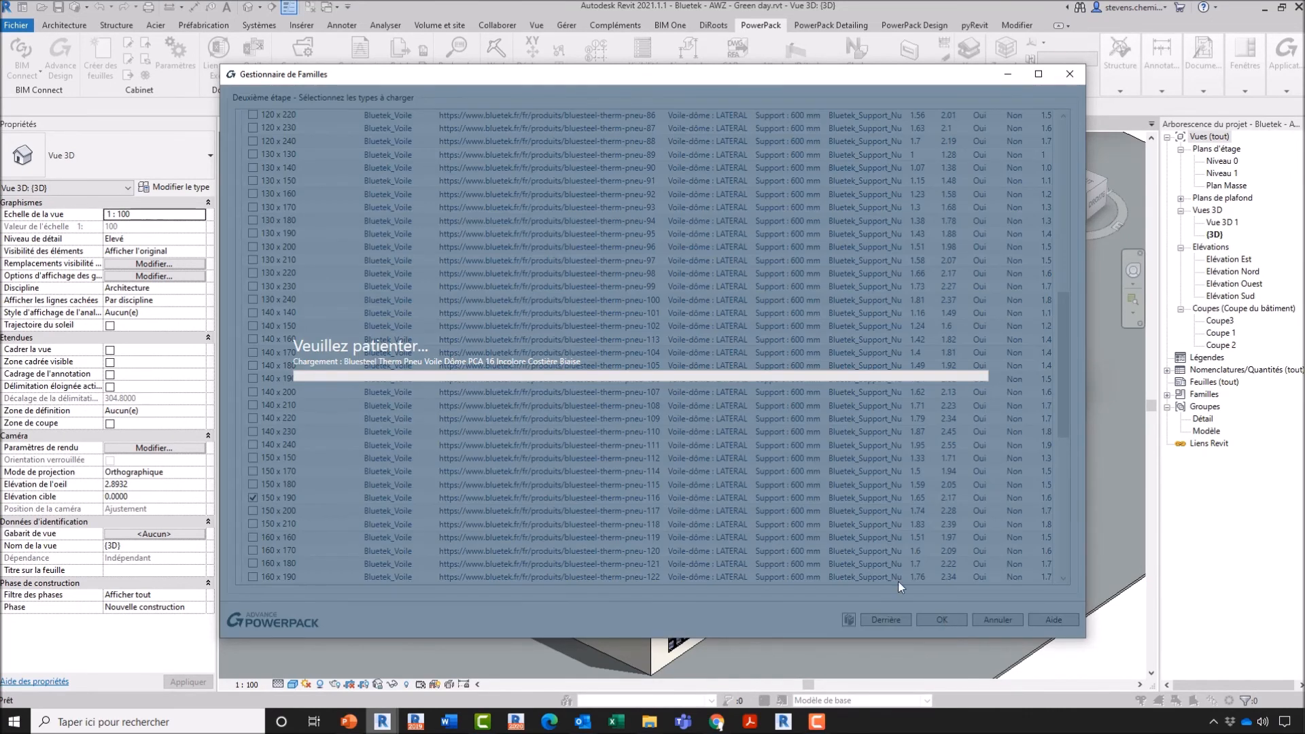
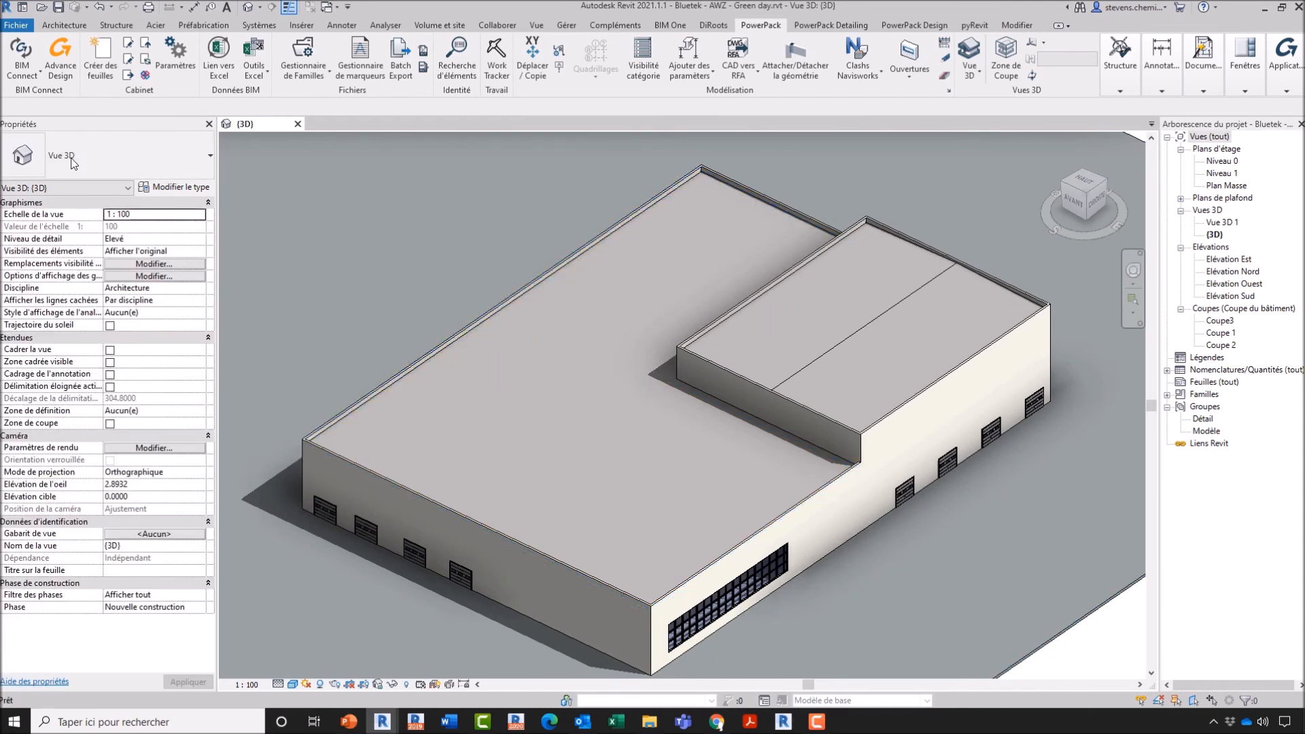
Place a Bluesteel PCA 16 Incolore skylight of type 100 x 120 on the large flat roof.
key("w")
key("n")
left_click(127, 159)
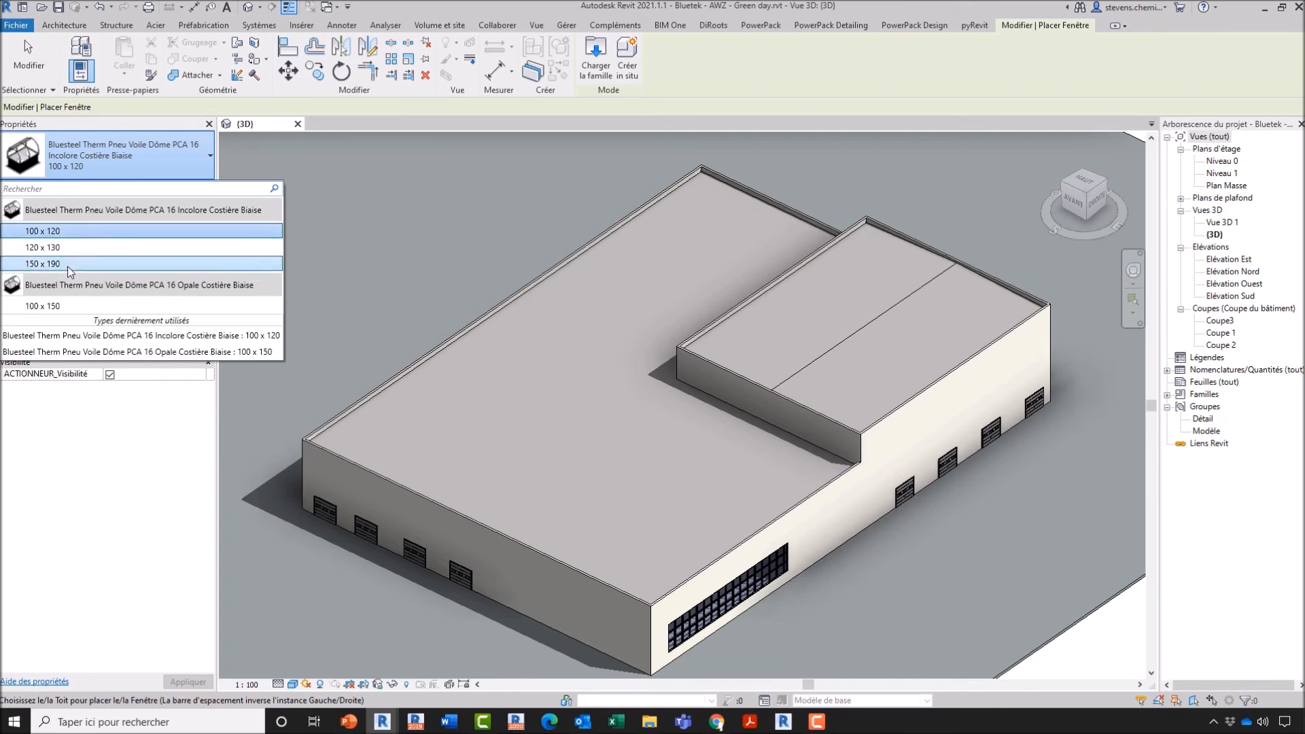
left_click(66, 231)
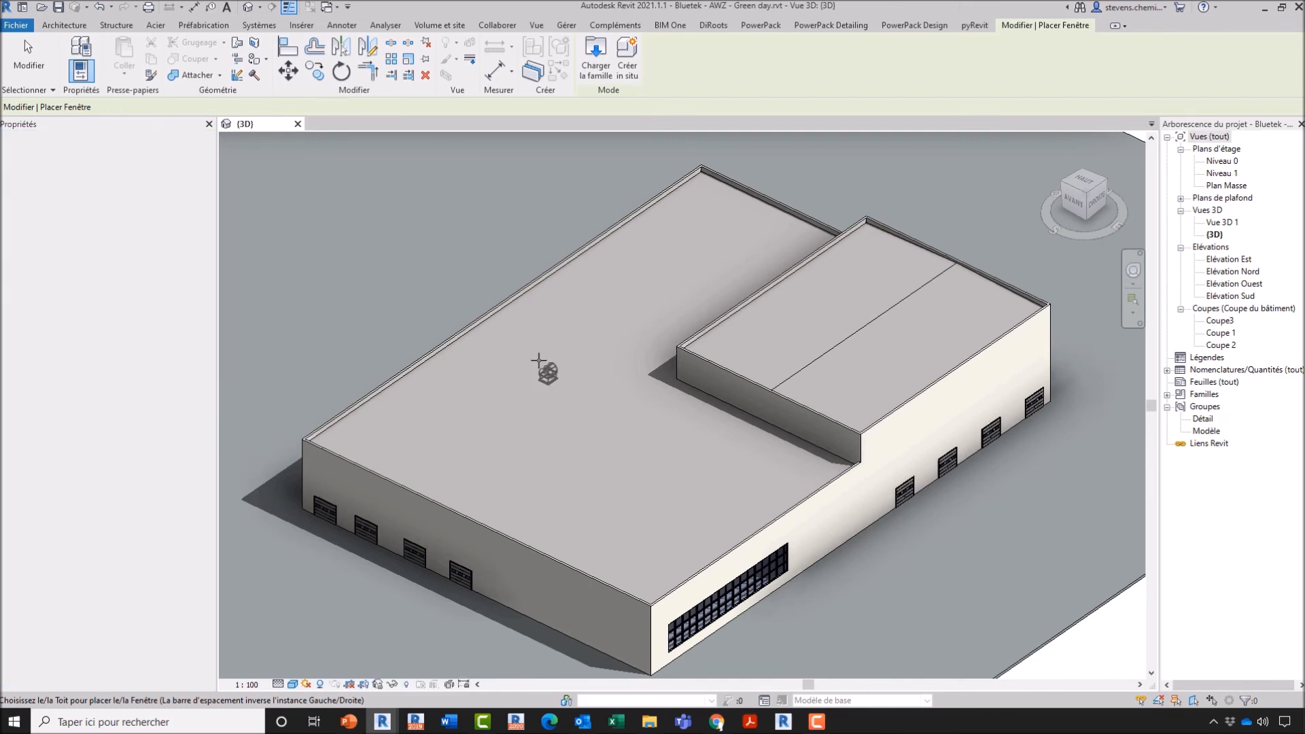
scroll(584, 339, "up", 5)
left_click(590, 338)
key("Escape")
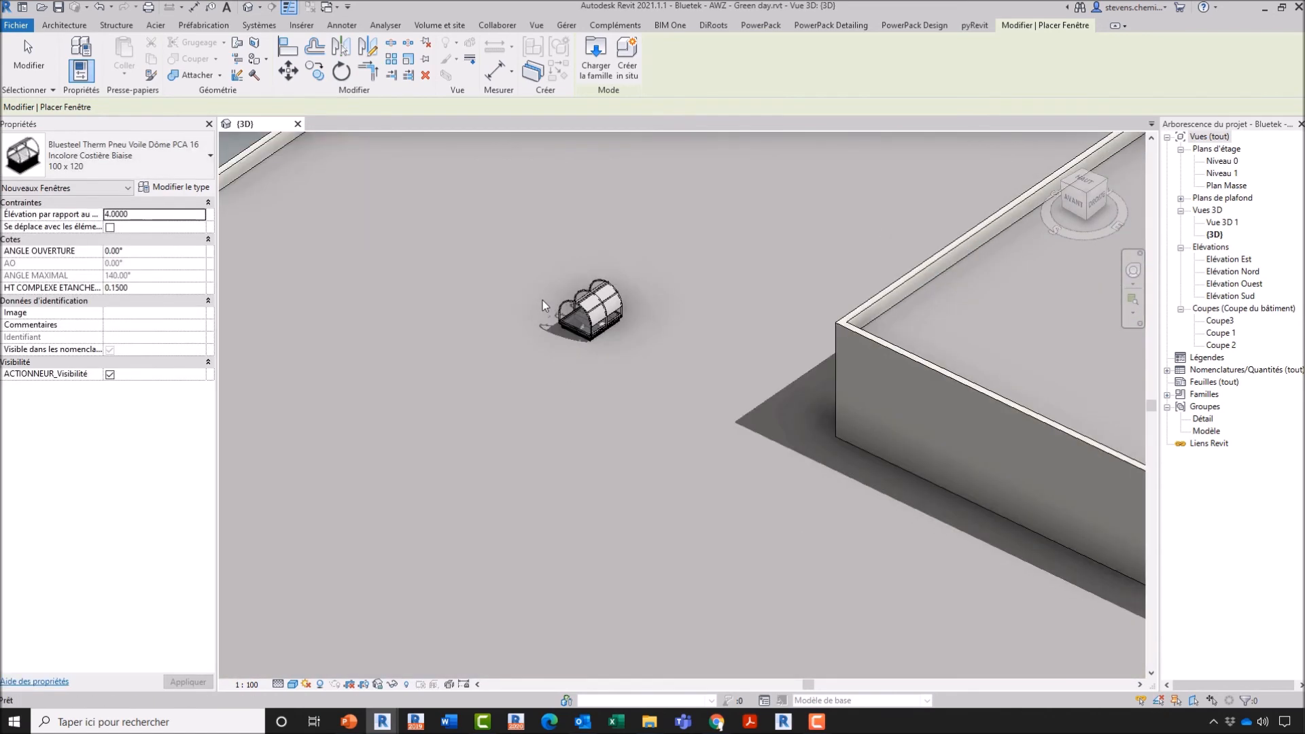
Change the placed skylight's type to PCA 16 Incolore 150 x 190.
scroll(632, 323, "up", 4)
left_click(633, 320)
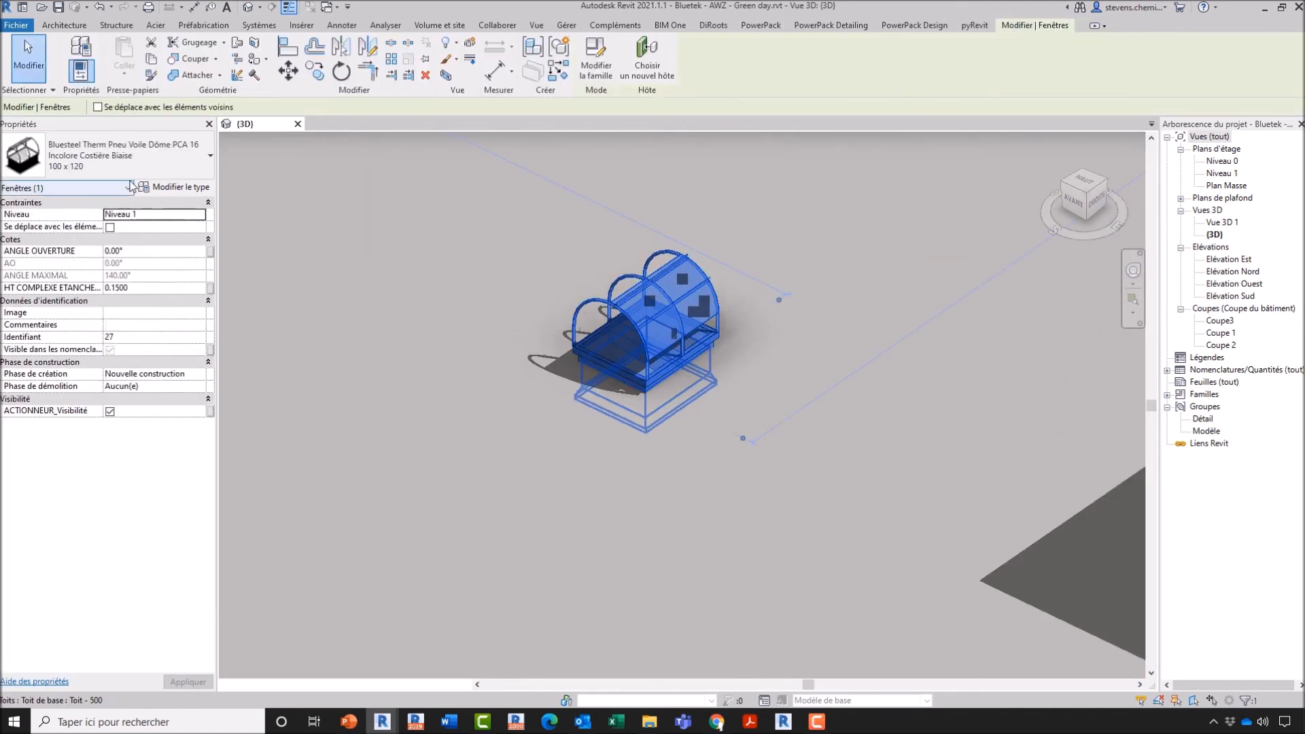
left_click(131, 171)
left_click(510, 342)
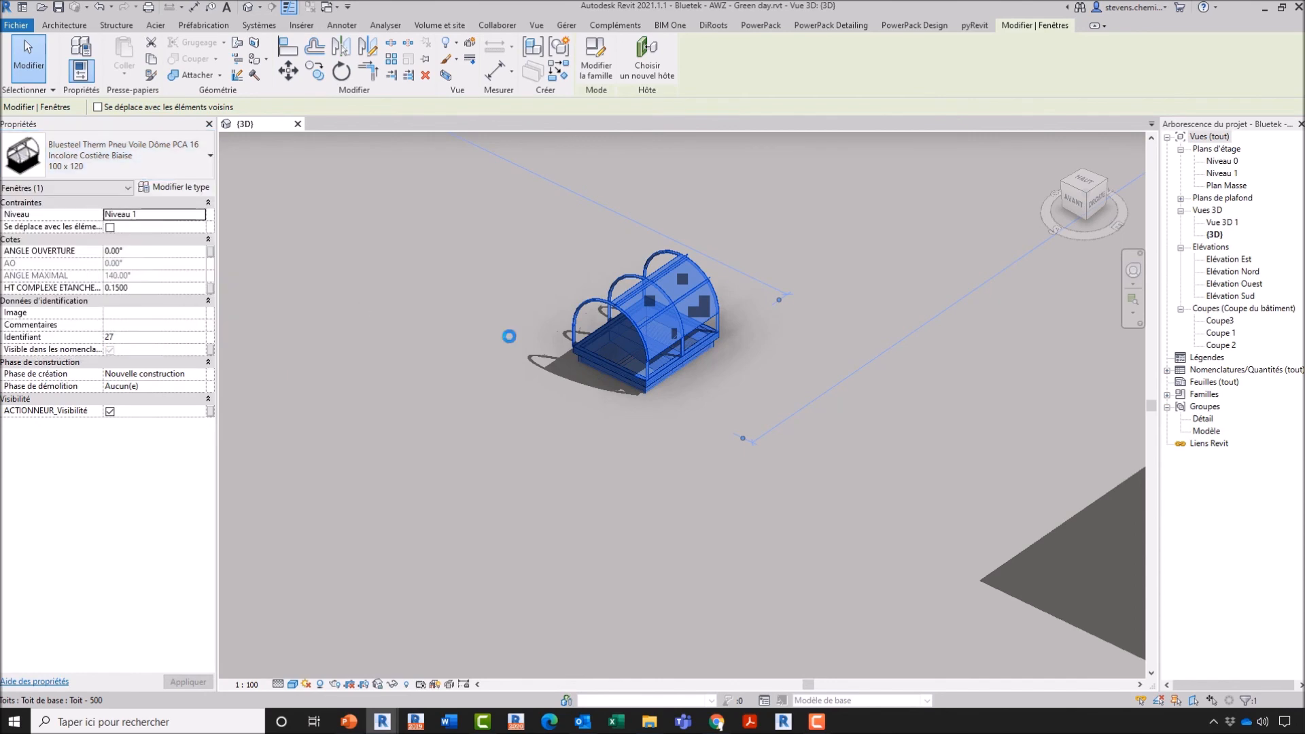
Deselect the skylight and open the PowerPack family manager.
key("Escape")
left_click(303, 70)
left_click(294, 100)
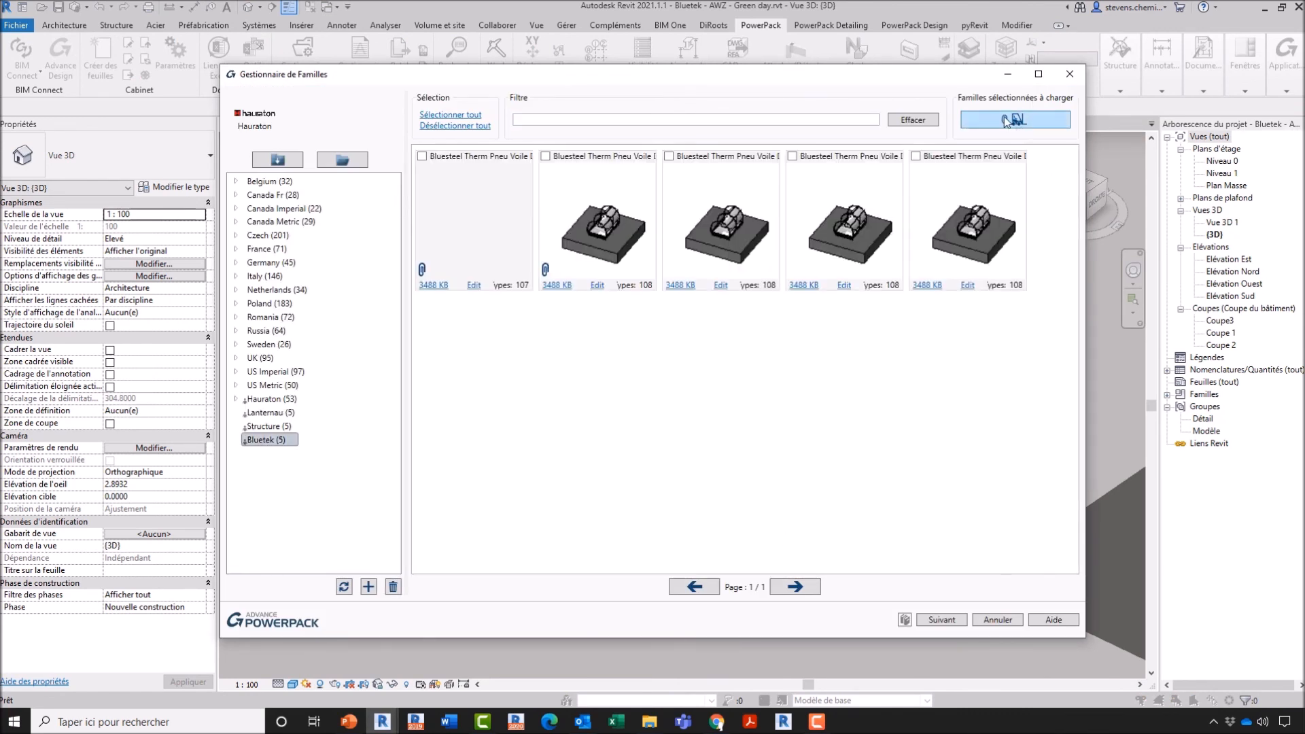
left_click(422, 157)
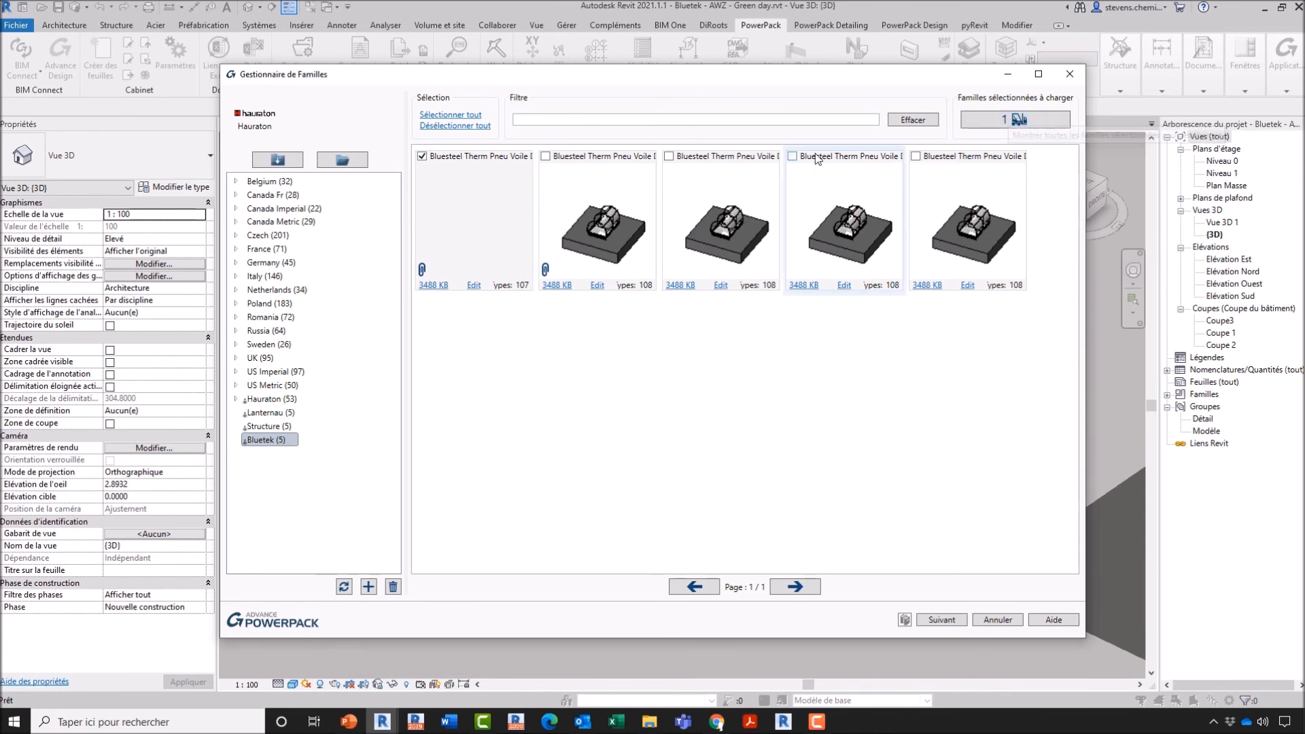
left_click(792, 157)
left_click(793, 157)
left_click(422, 156)
Load the PCA 16 Pearl Inside, PCA 20 Incolore and PCA 20 Opale families from the Lanternau folder with their 100 x 150 types.
left_click(269, 412)
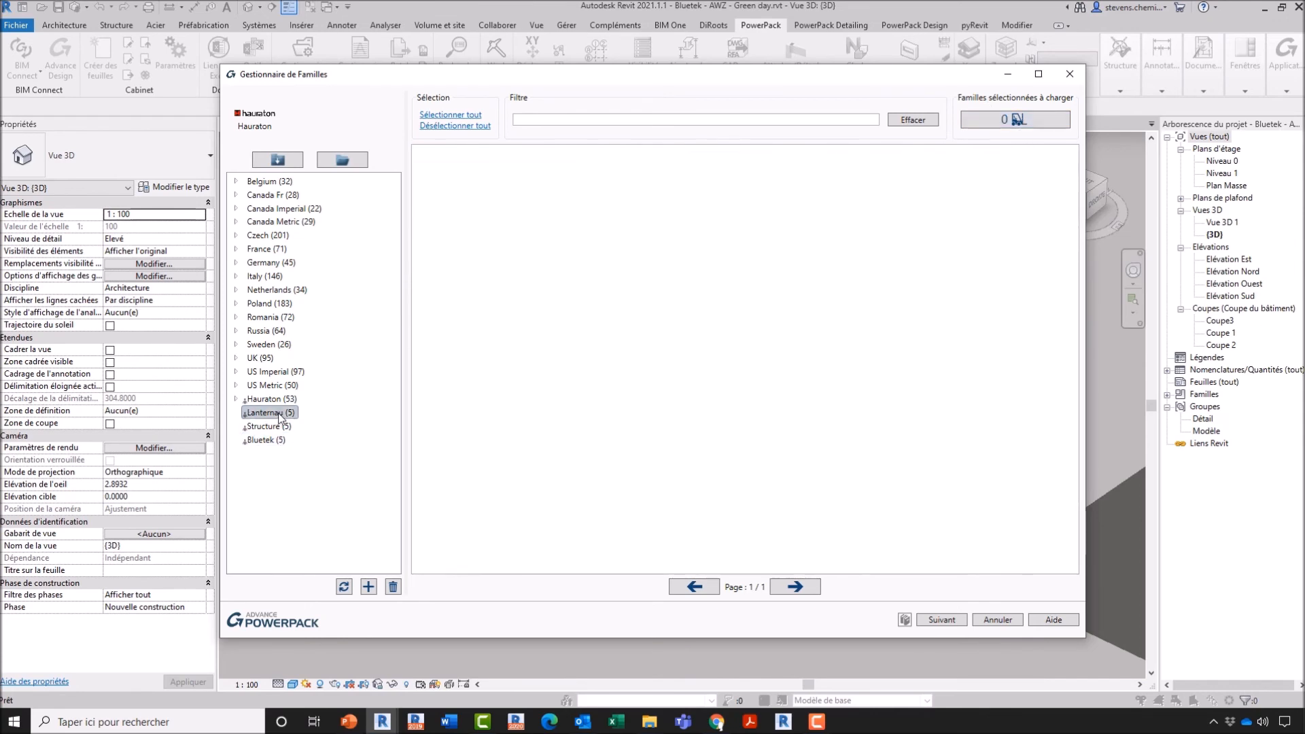
left_click(420, 157)
left_click(793, 157)
left_click(916, 157)
left_click(670, 157)
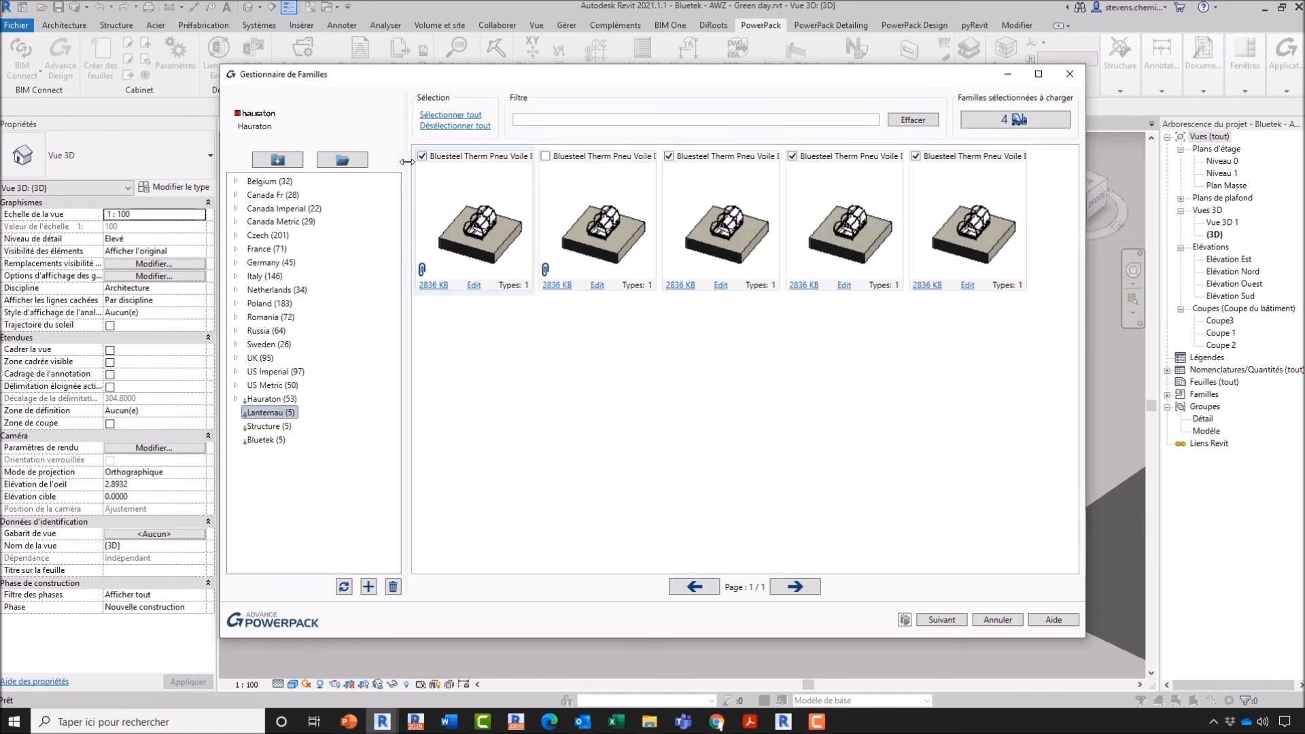
left_click(422, 157)
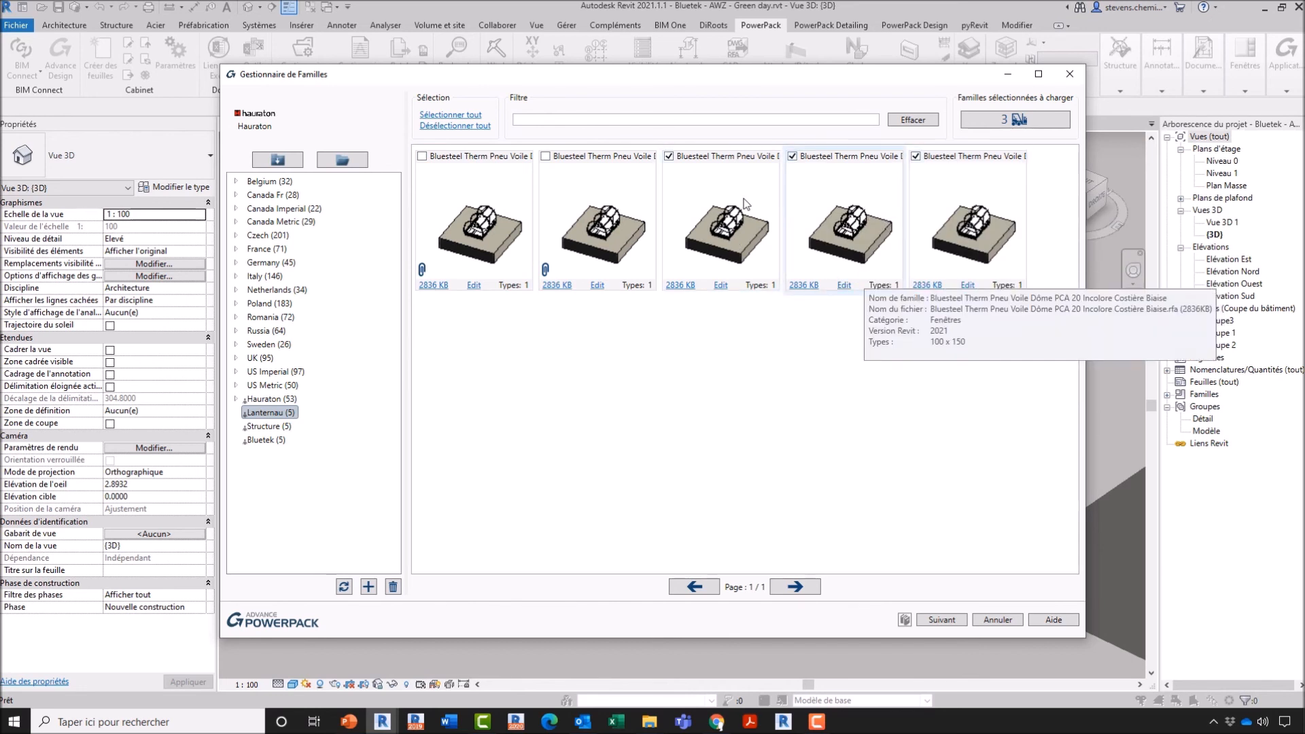
left_click(933, 621)
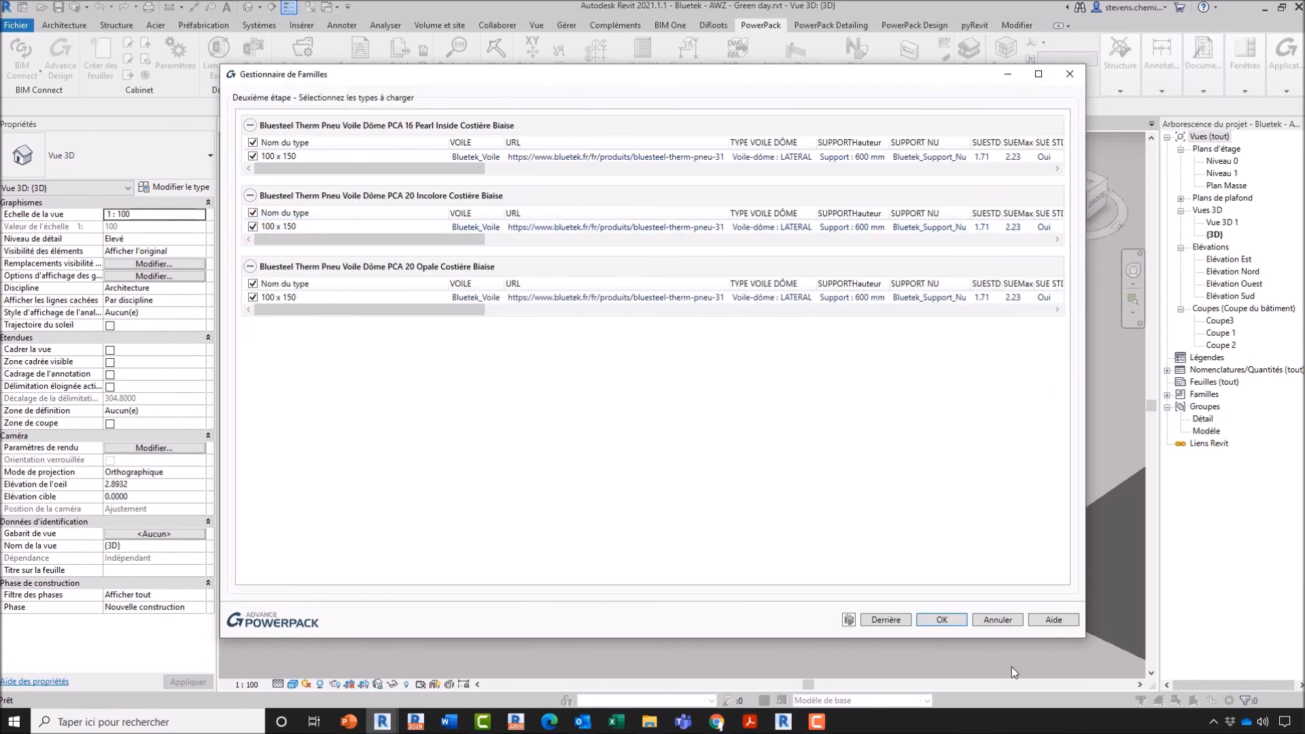
left_click(954, 623)
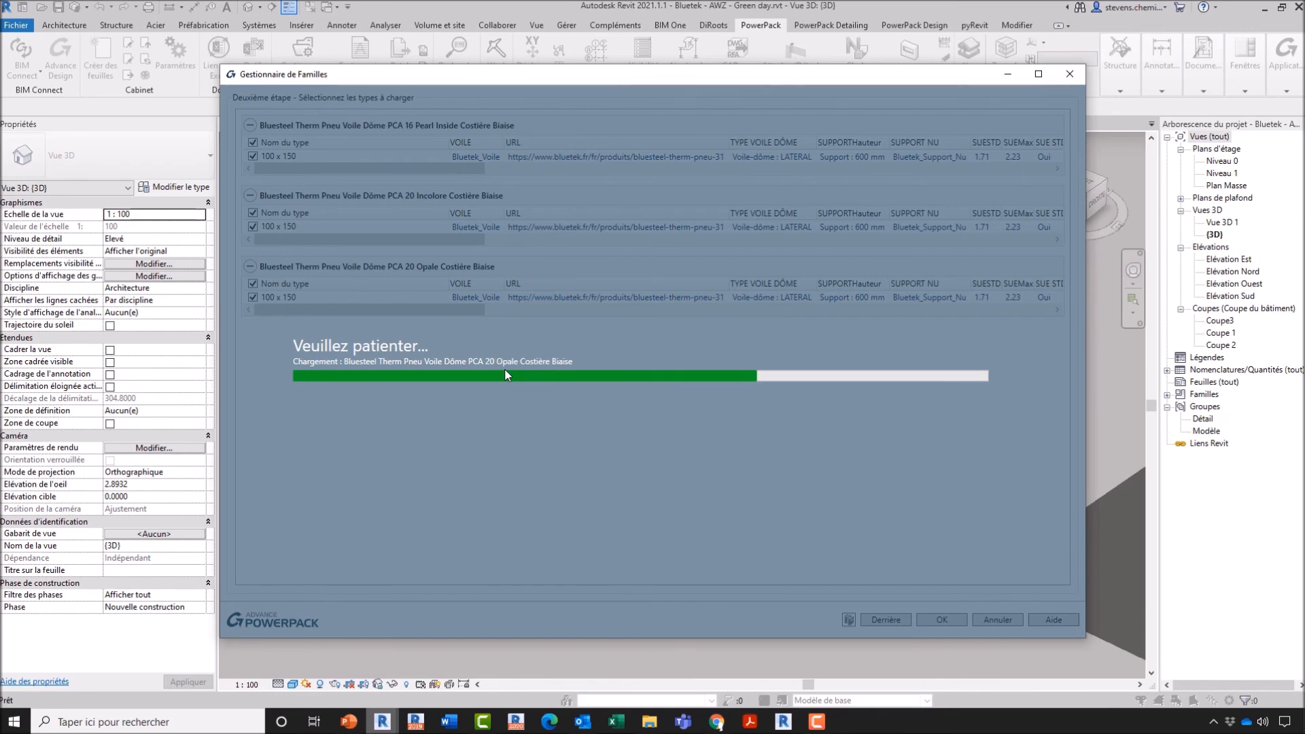
Check the loaded skylight families and types available for window placement, without placing one.
scroll(506, 393, "down", 1)
key("f")
key("n")
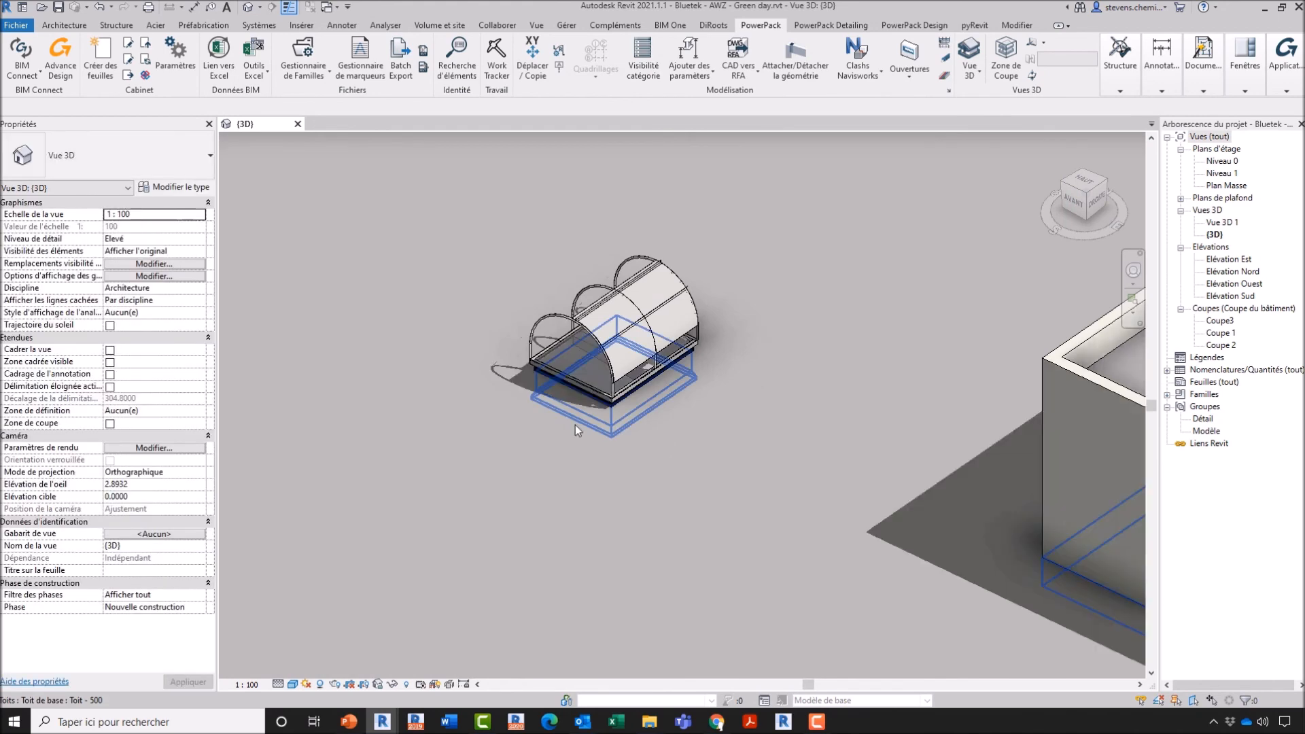
left_click(143, 161)
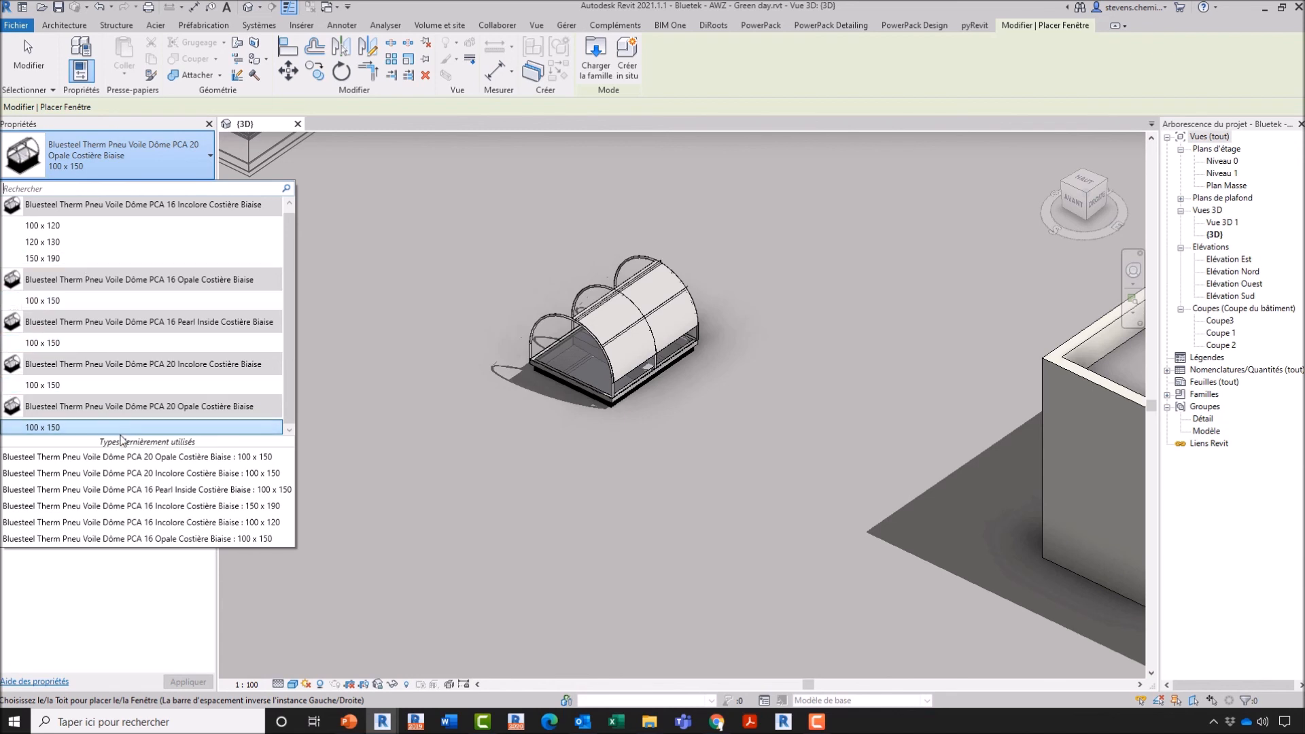
left_click(161, 386)
key("Escape")
Open the placed skylight's family for editing, accepting the constraint warnings.
left_click(310, 76)
left_click(597, 358)
left_click(596, 68)
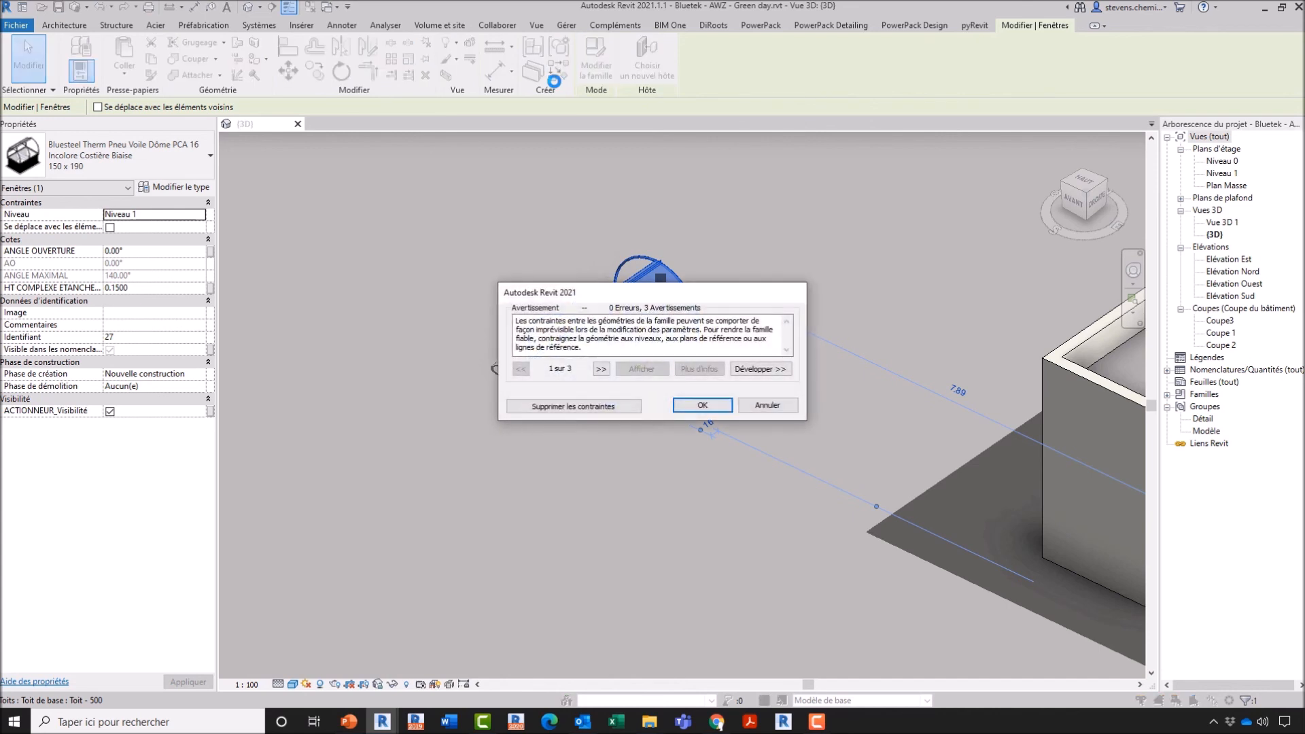
left_click(704, 406)
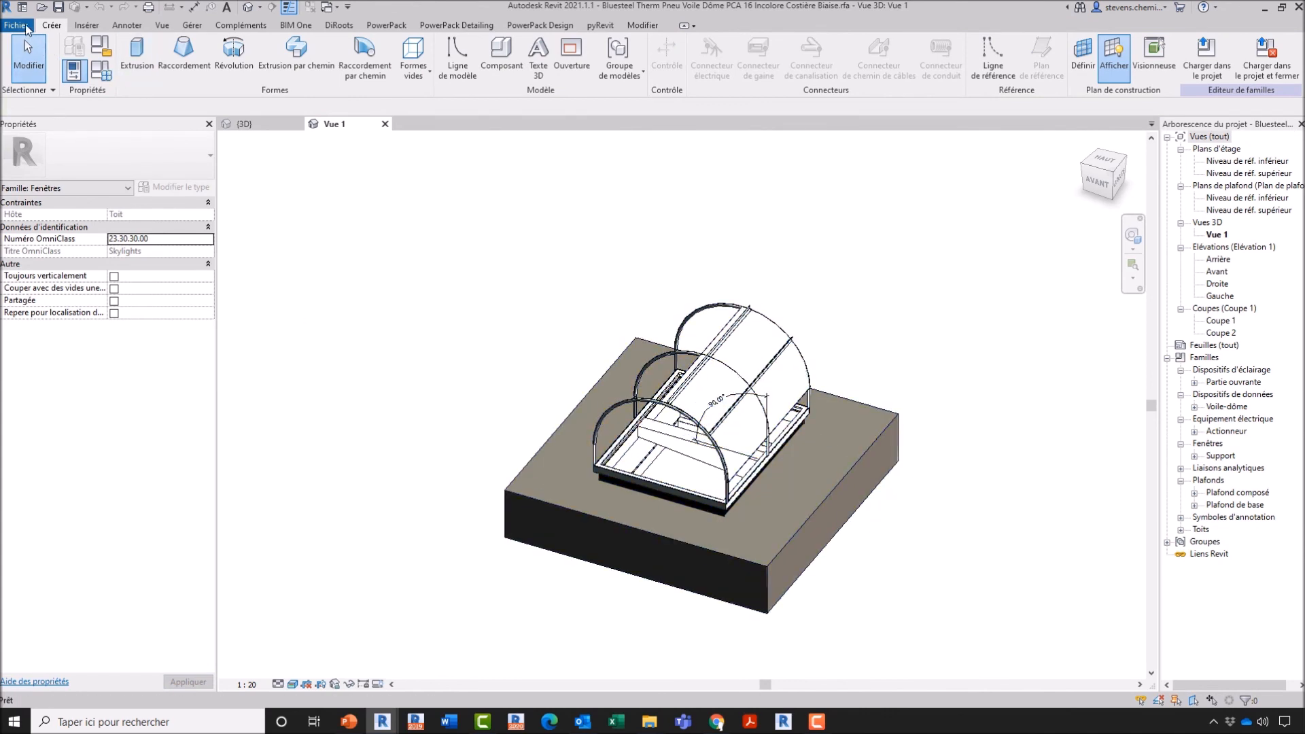
Examine the thumbnail preview source choices in the family's save options, cancel saving and return to the project's 3D view.
left_click(16, 25)
mouse_move(83, 196)
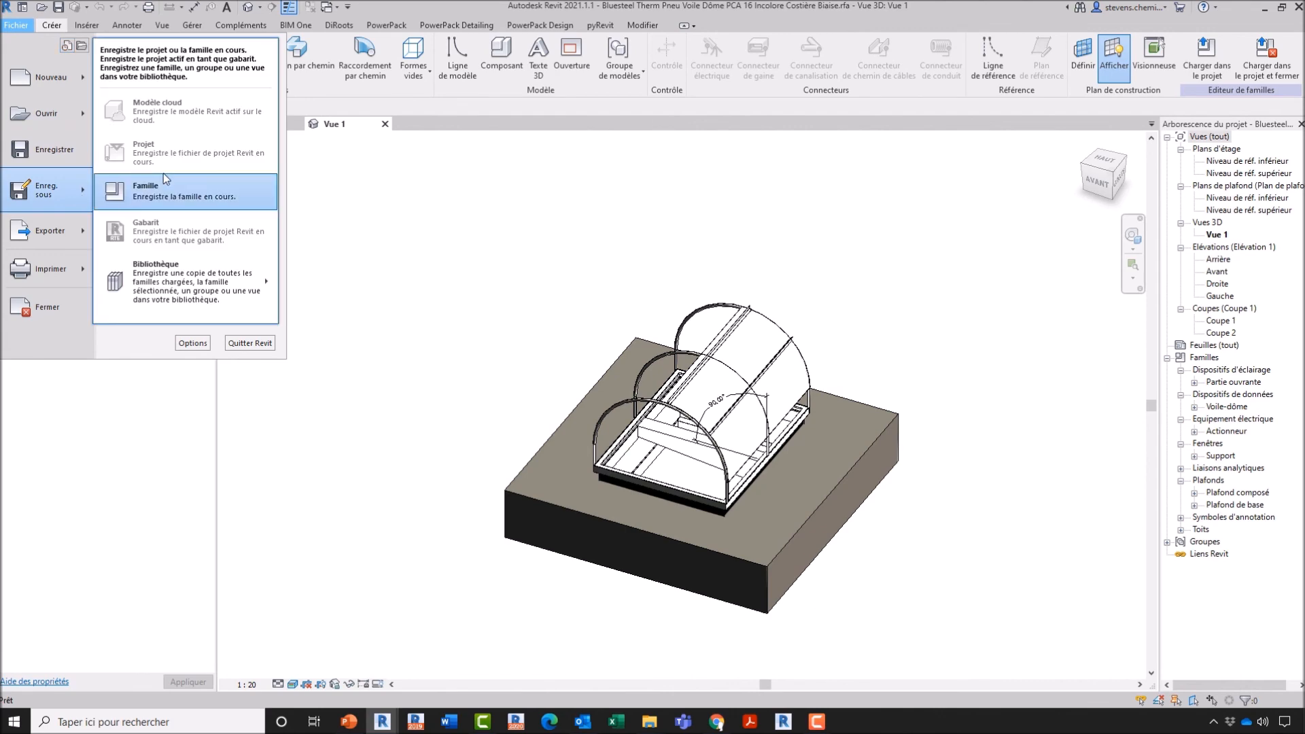
left_click(167, 178)
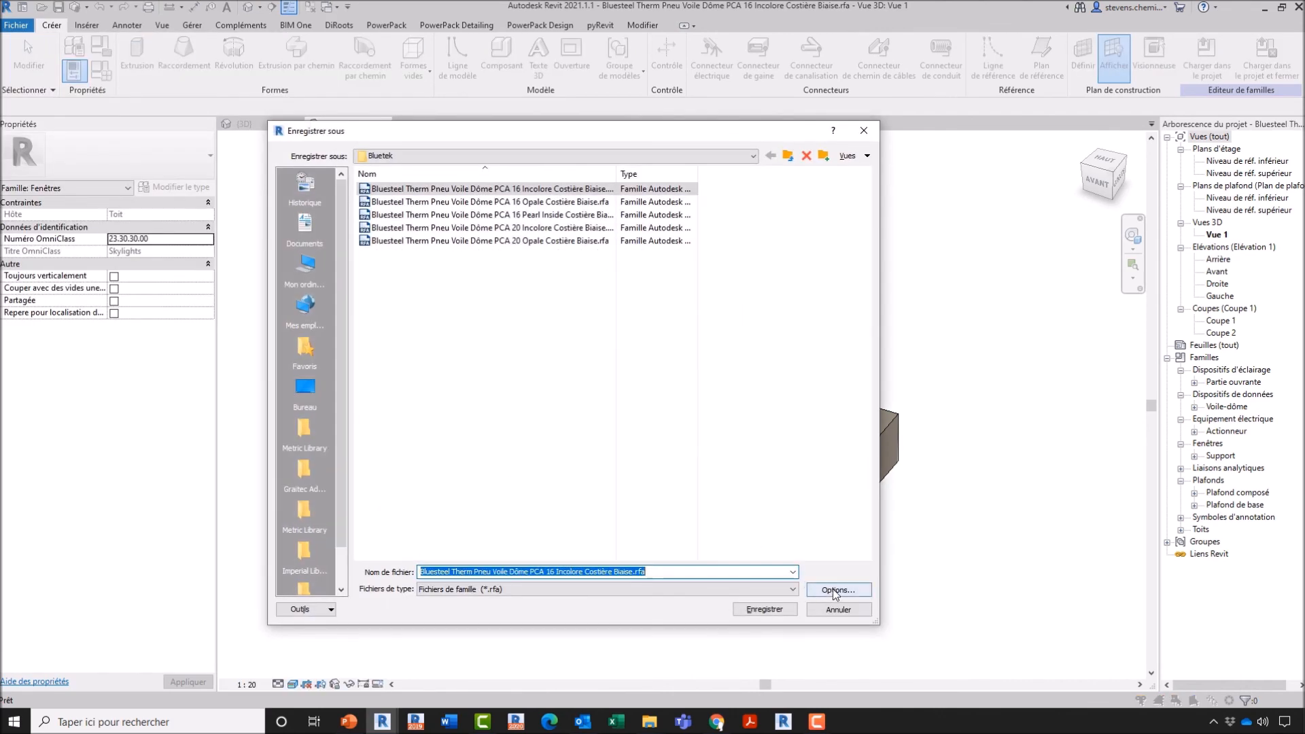
left_click(835, 590)
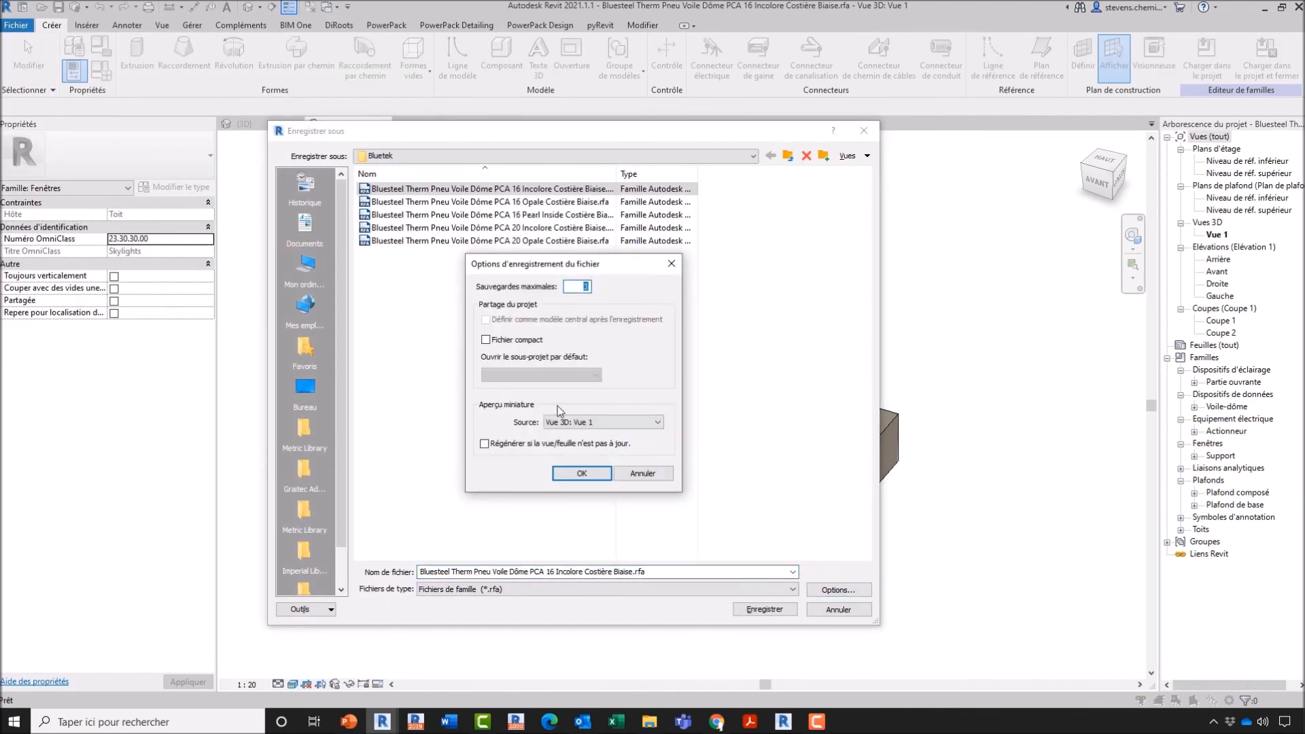
left_click(616, 422)
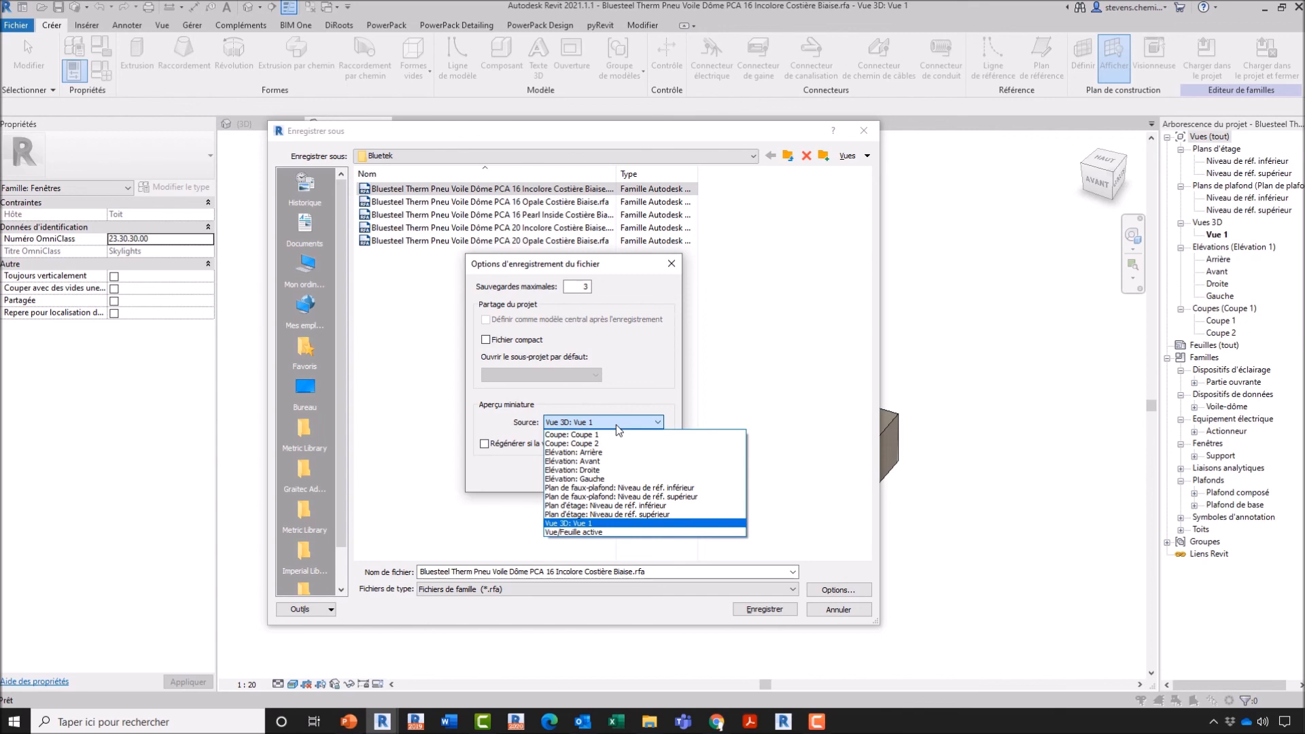
key("Escape")
key("Escape")
key("Escape")
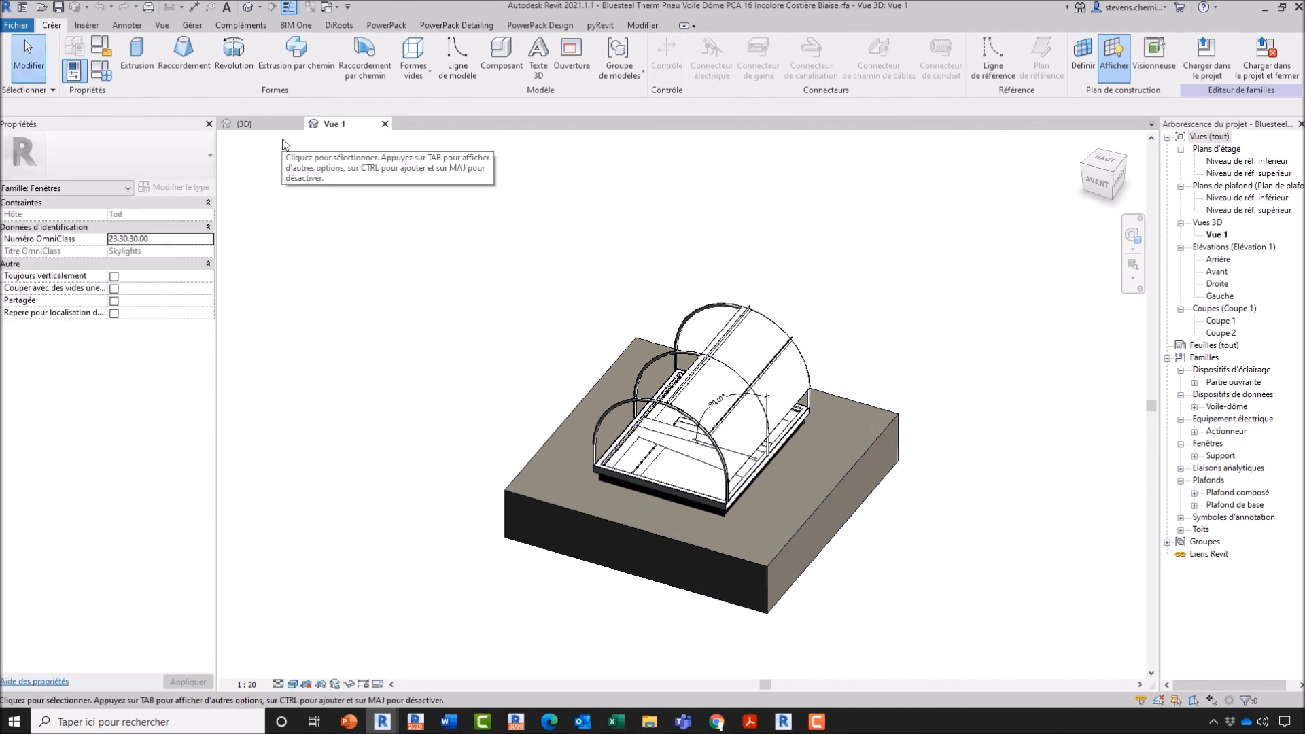
left_click(269, 125)
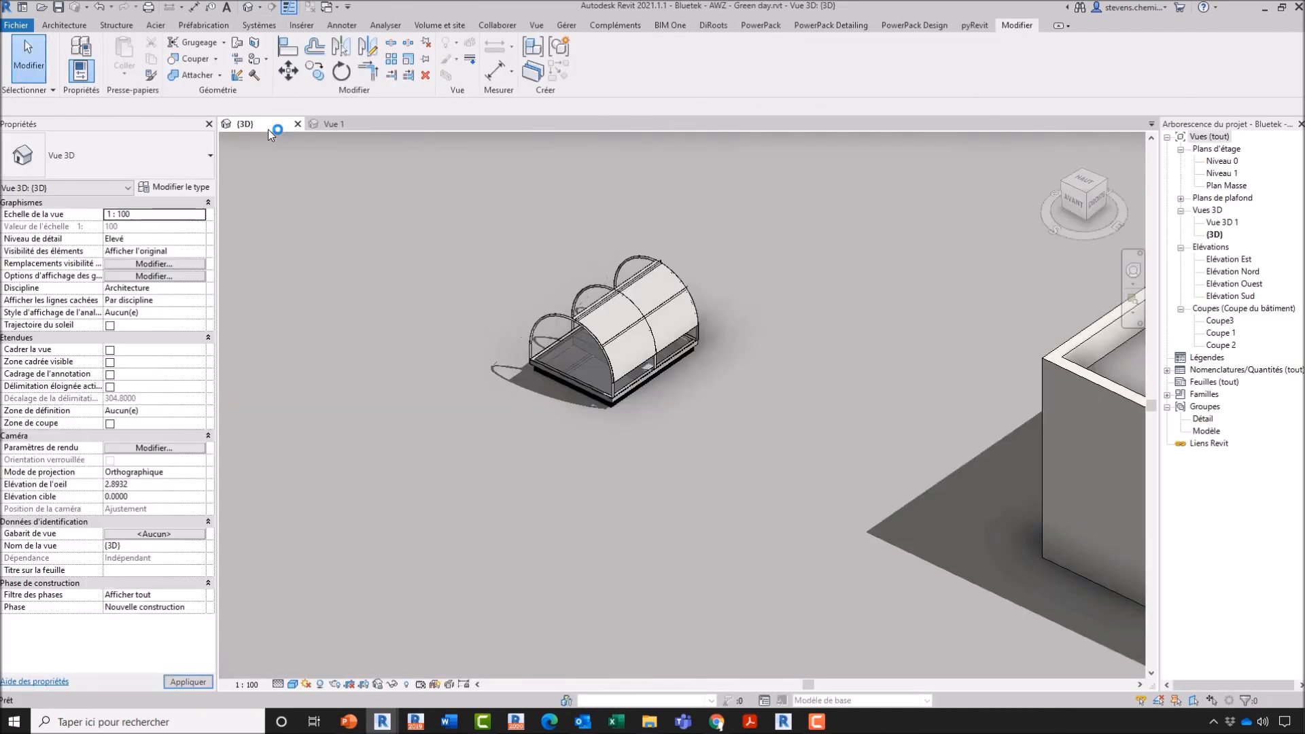
left_click(751, 27)
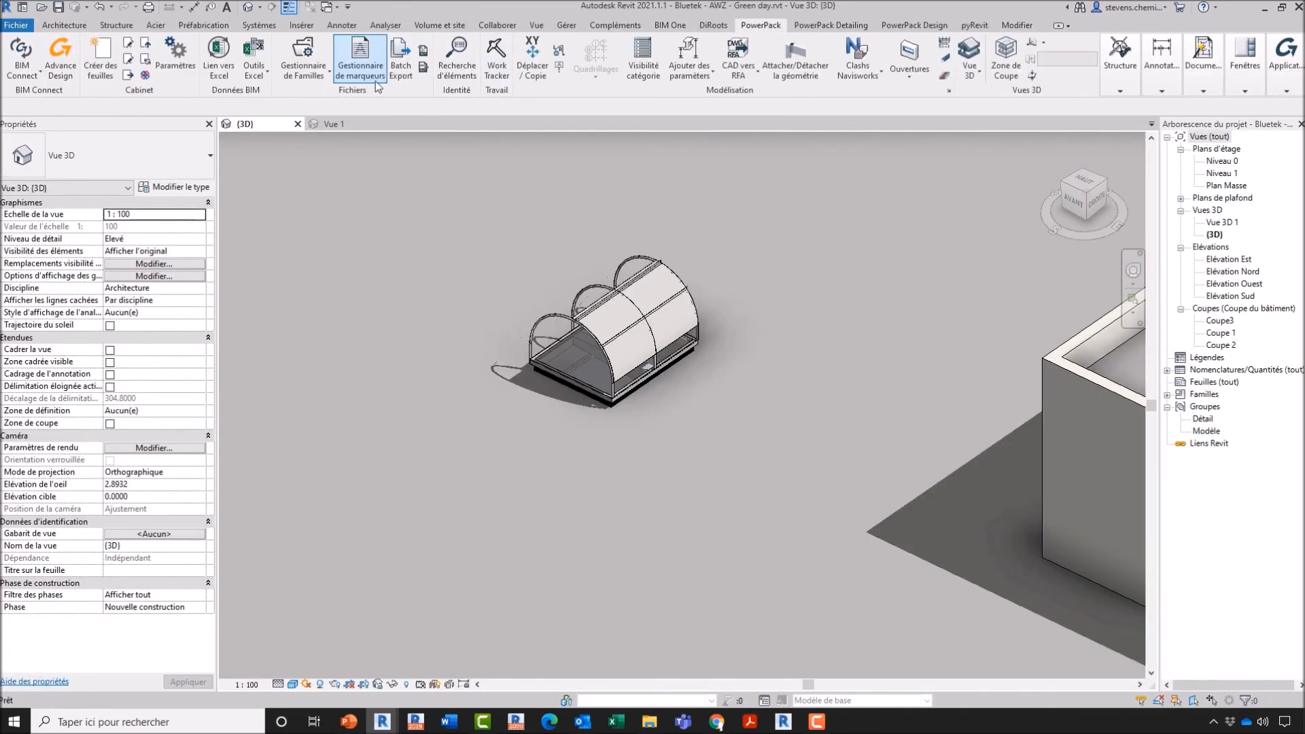
left_click(327, 78)
left_click(327, 101)
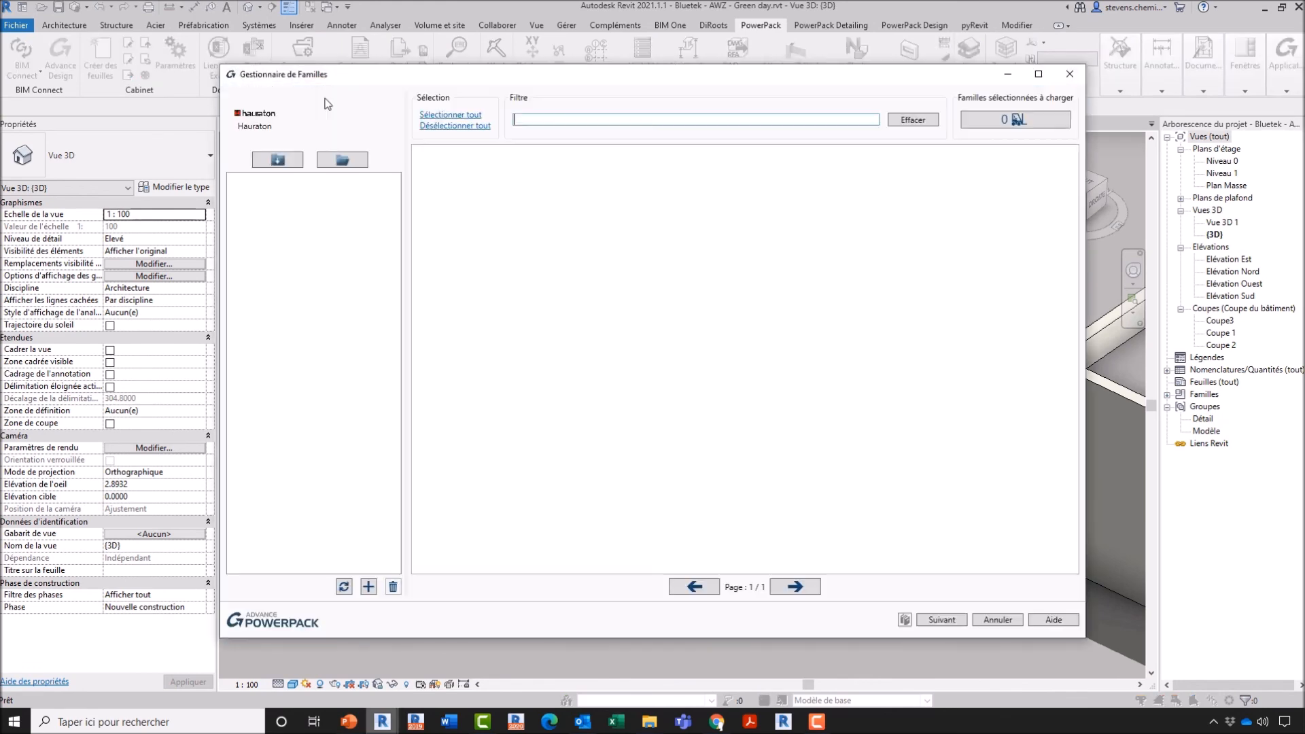
left_click(1070, 73)
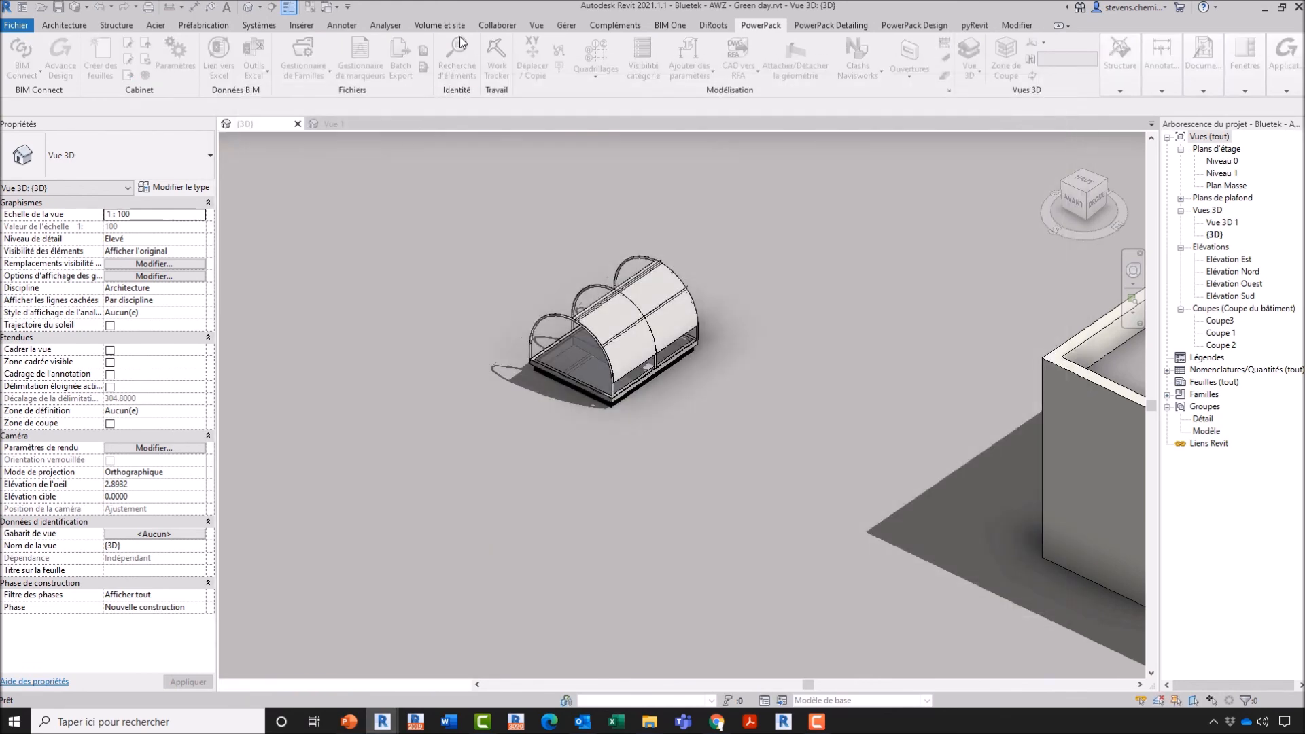
Browse the Netherlands library down to the Bekisting folder with Revit's own family loader and check several families for previews.
left_click(301, 25)
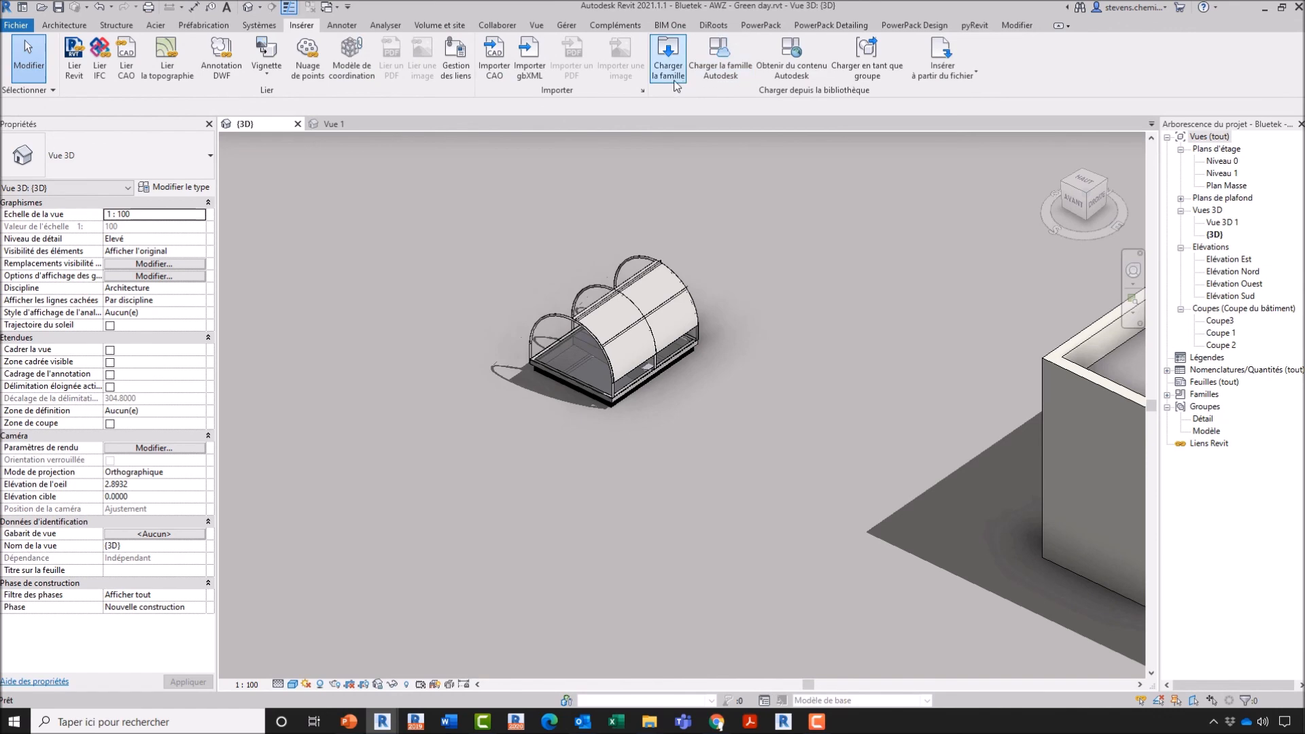
left_click(668, 57)
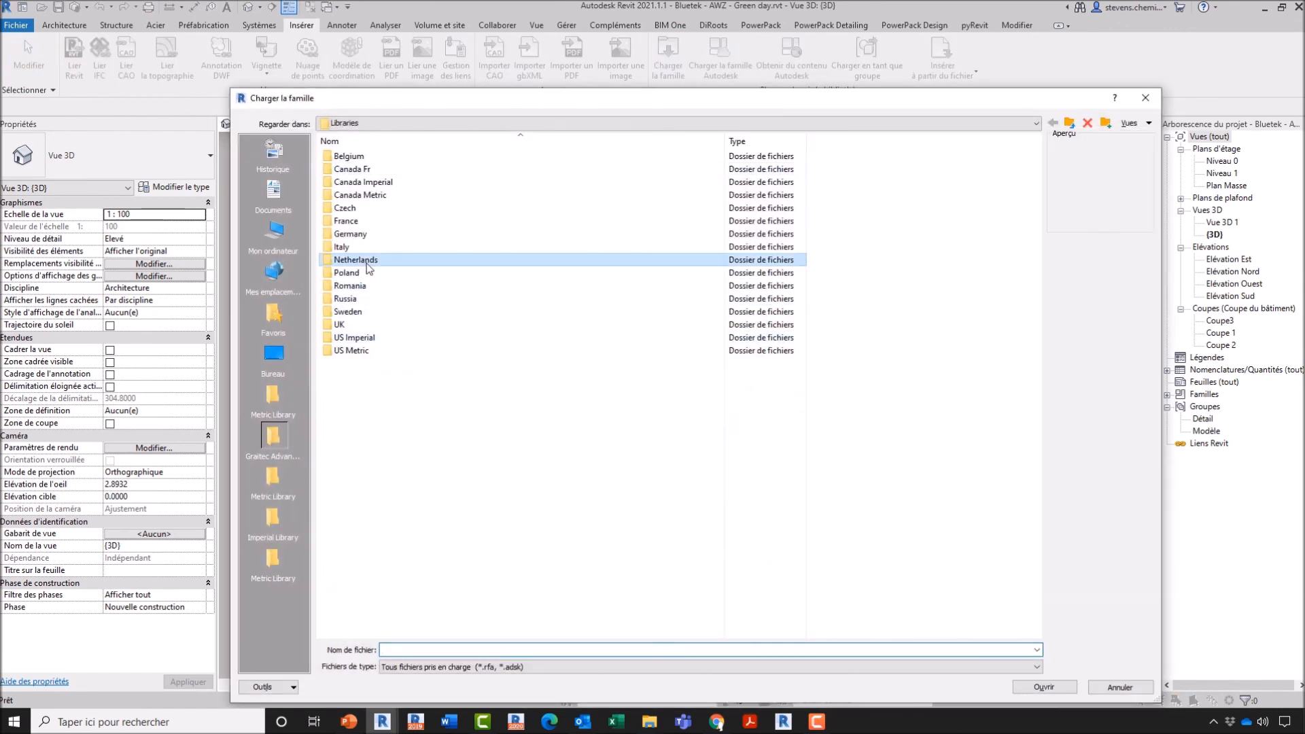
double_click(355, 260)
double_click(350, 156)
double_click(350, 156)
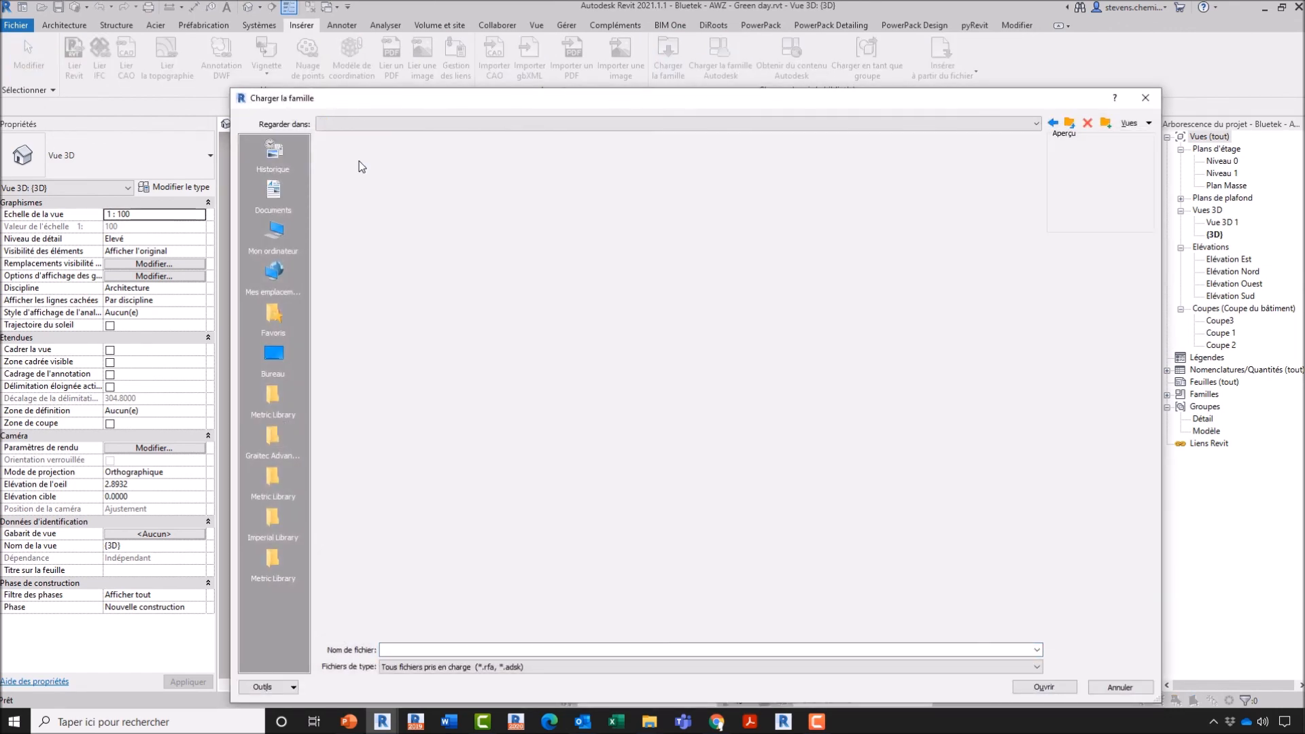
double_click(351, 157)
left_click(361, 181)
left_click(381, 207)
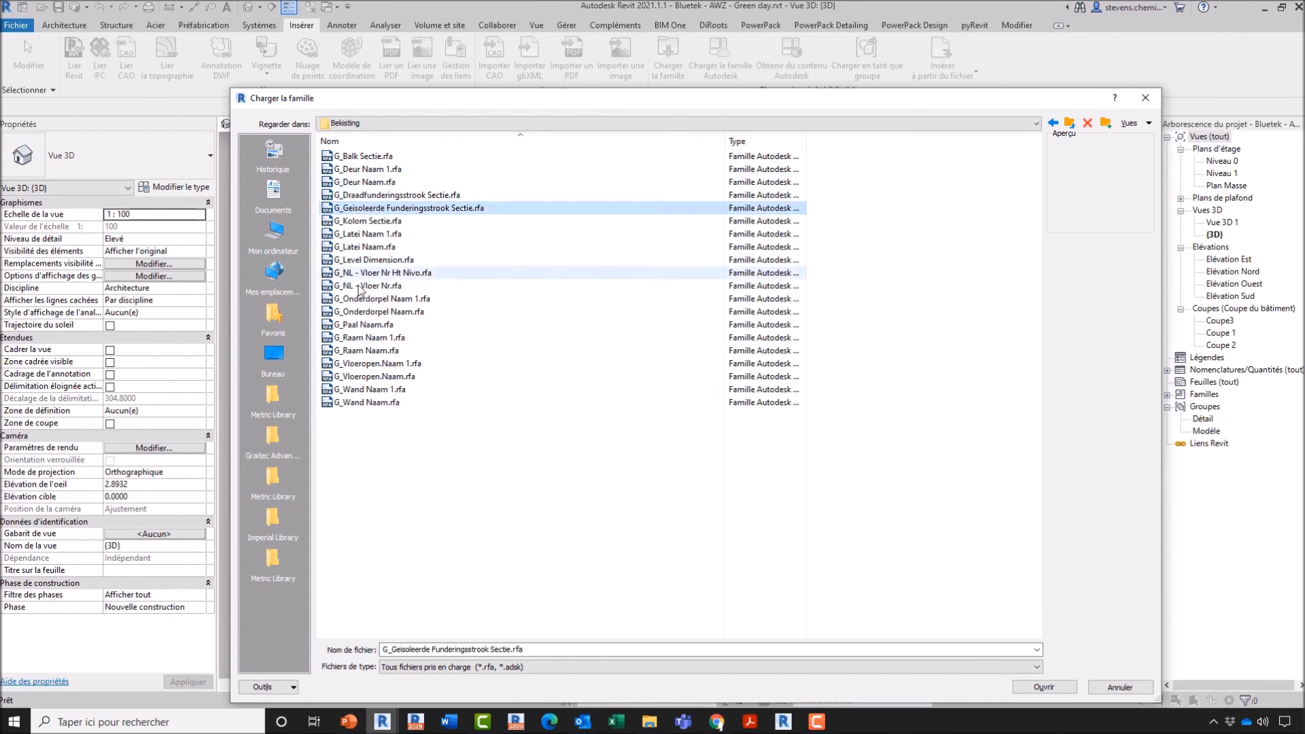
left_click(367, 285)
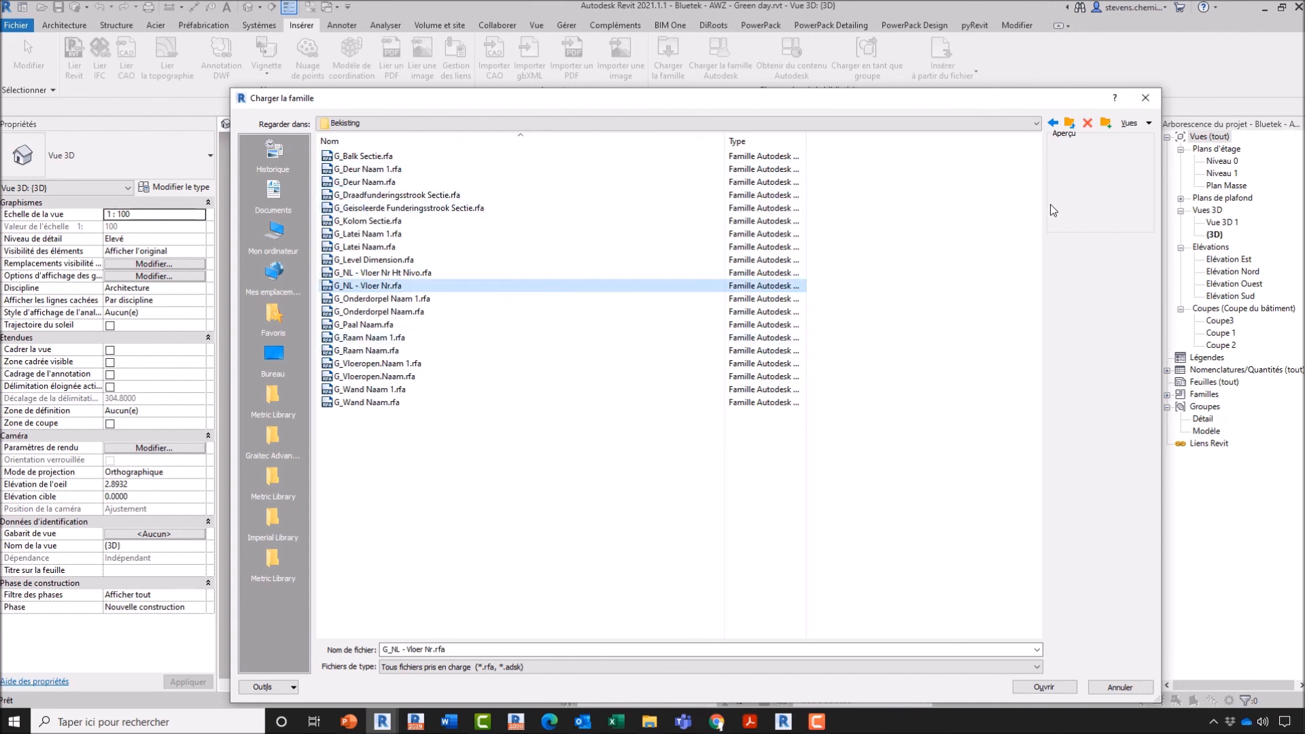
left_click(381, 298)
left_click(413, 350)
double_click(408, 377)
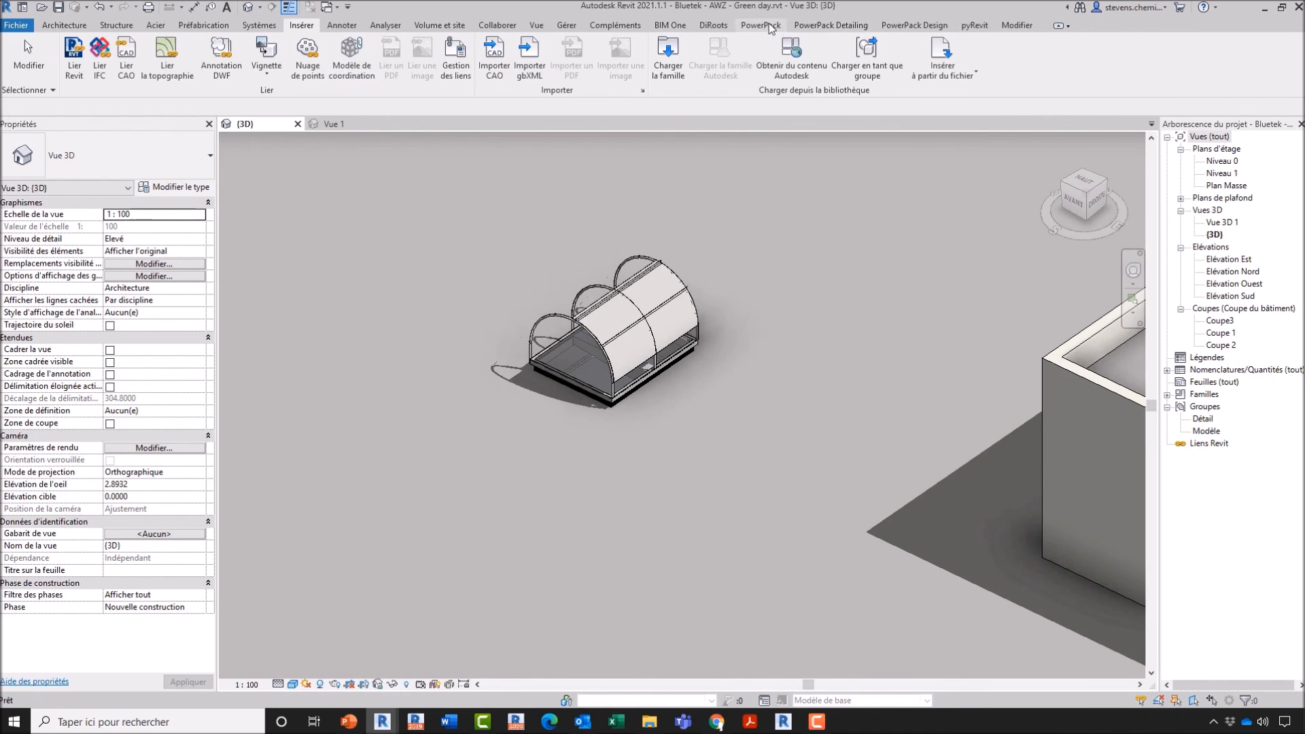
Browse the France library's Fenêtres folder in the PowerPack family manager and filter its window families by name.
left_click(760, 25)
left_click(304, 67)
left_click(327, 99)
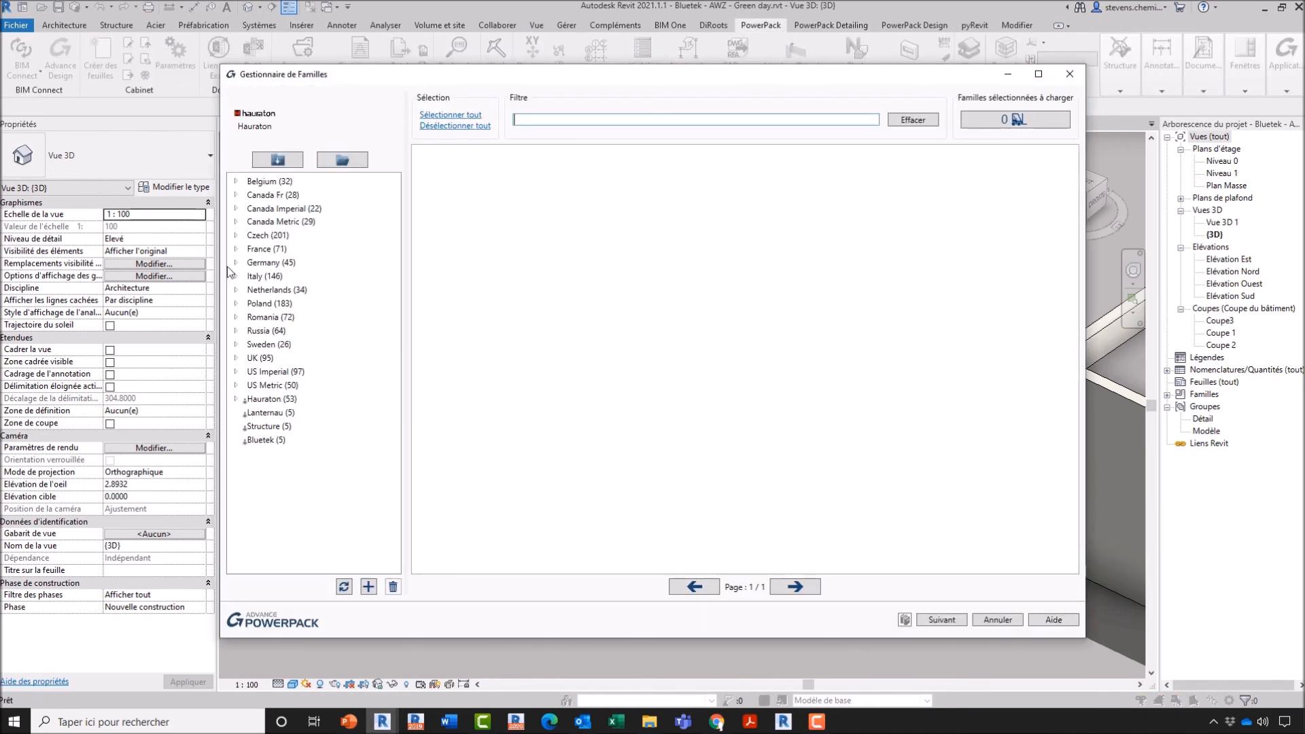
left_click(236, 250)
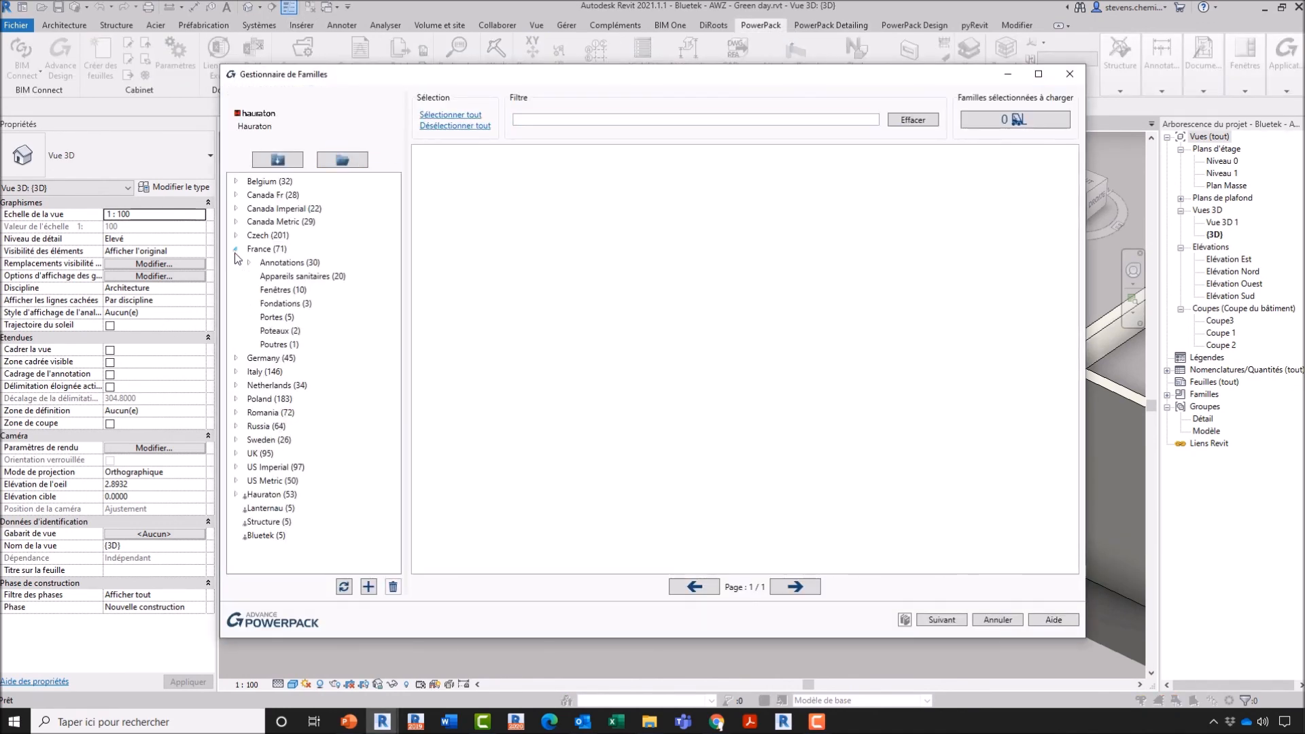
left_click(282, 290)
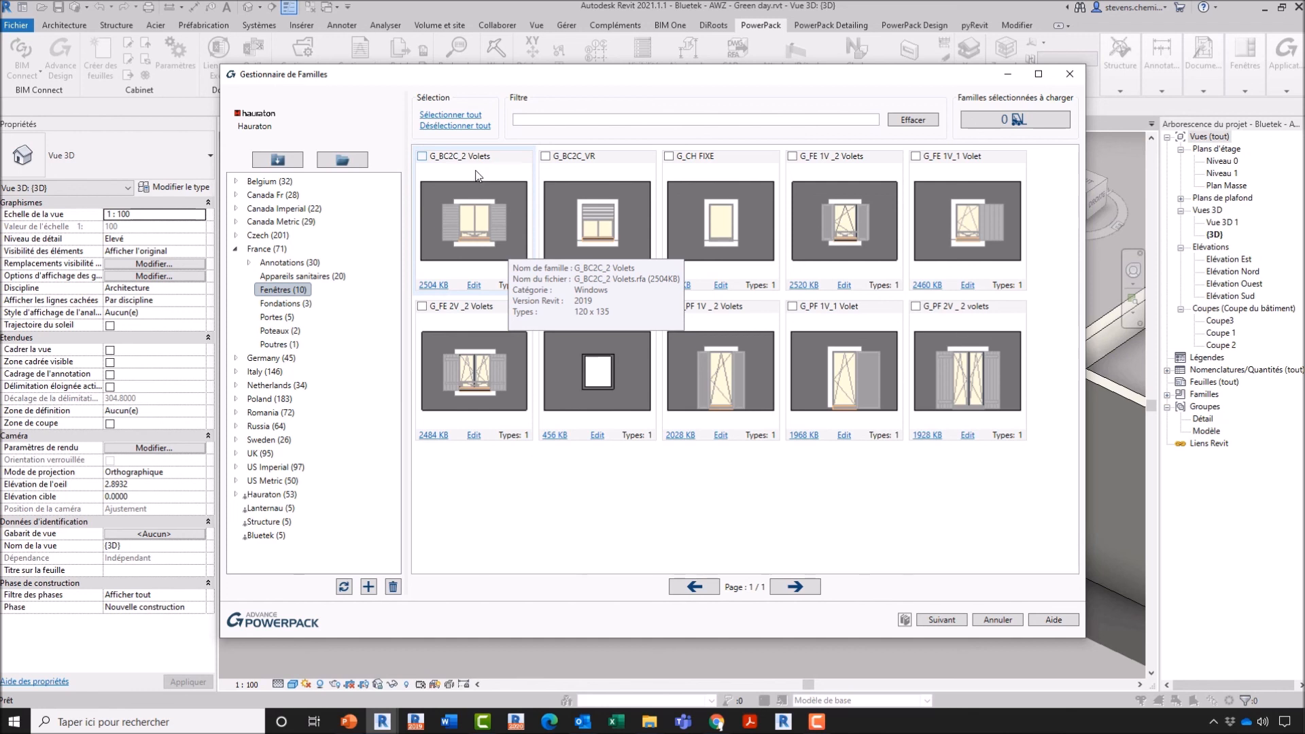
left_click(516, 119)
type("vpmetolet")
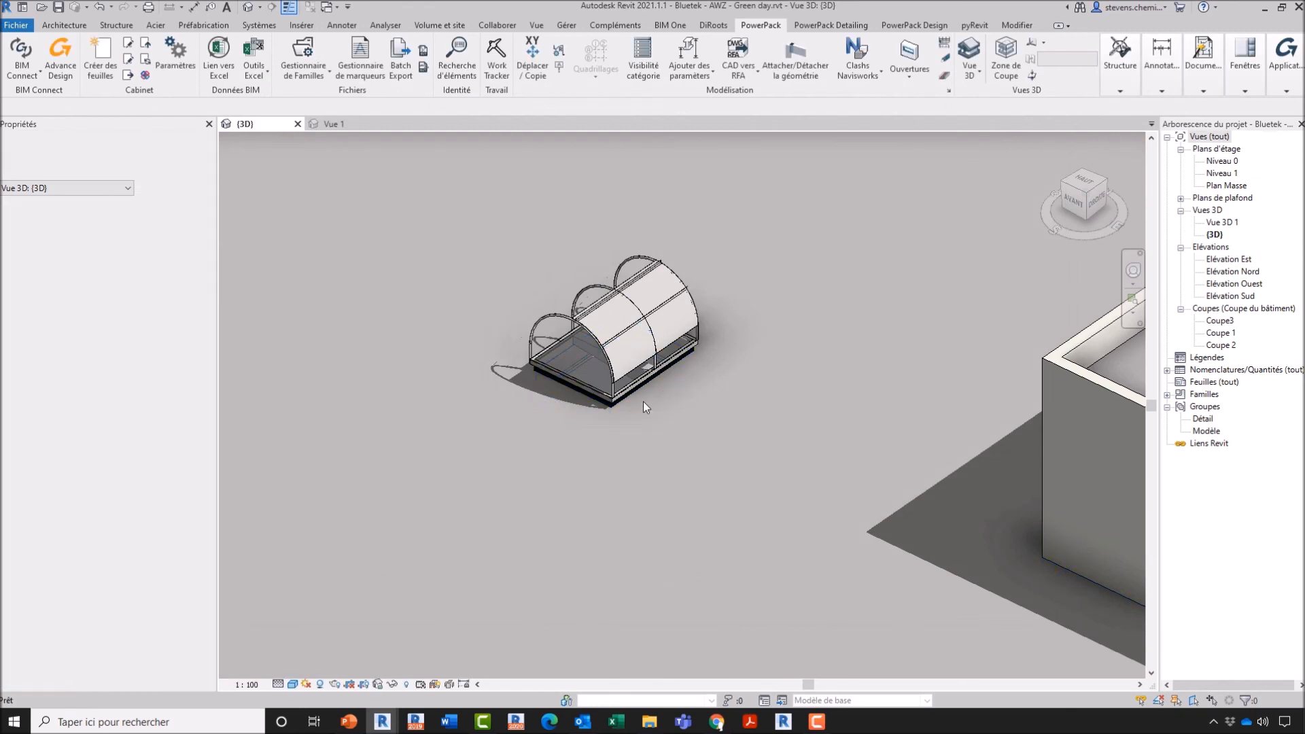
scroll(643, 401, "up", 3)
scroll(695, 373, "down", 3)
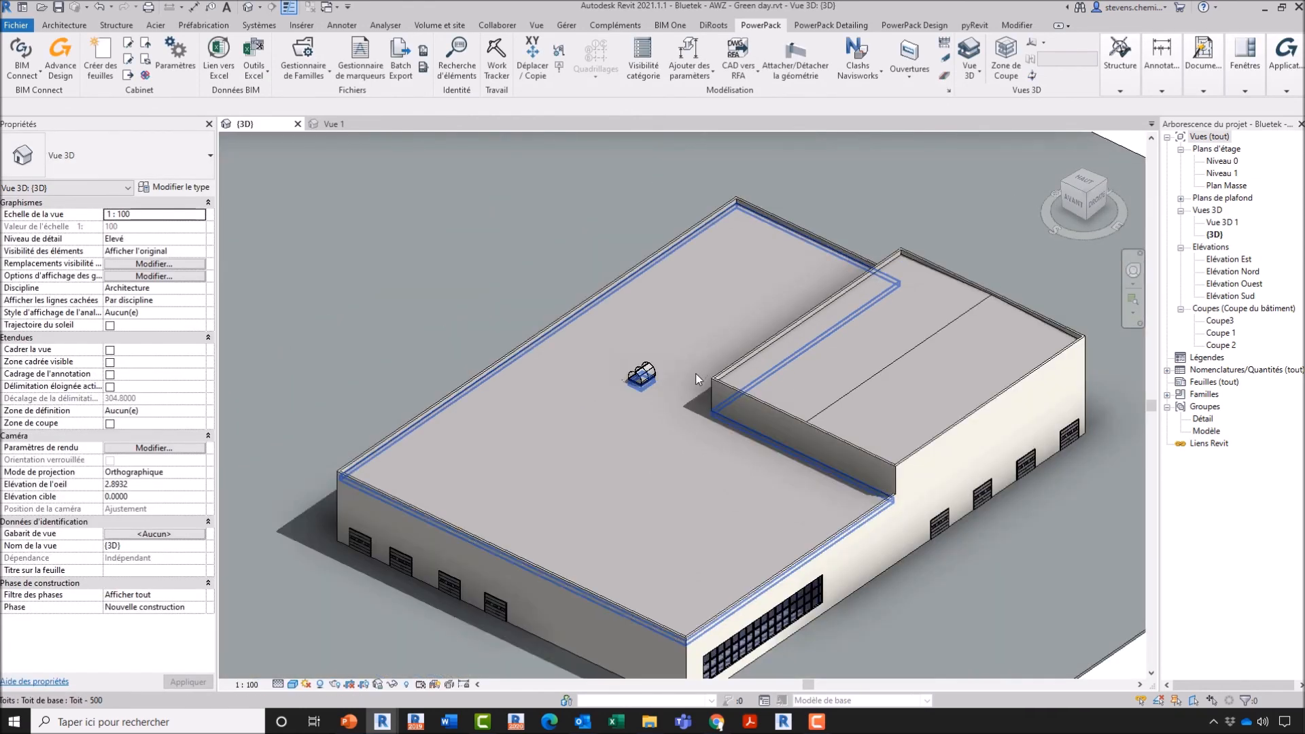